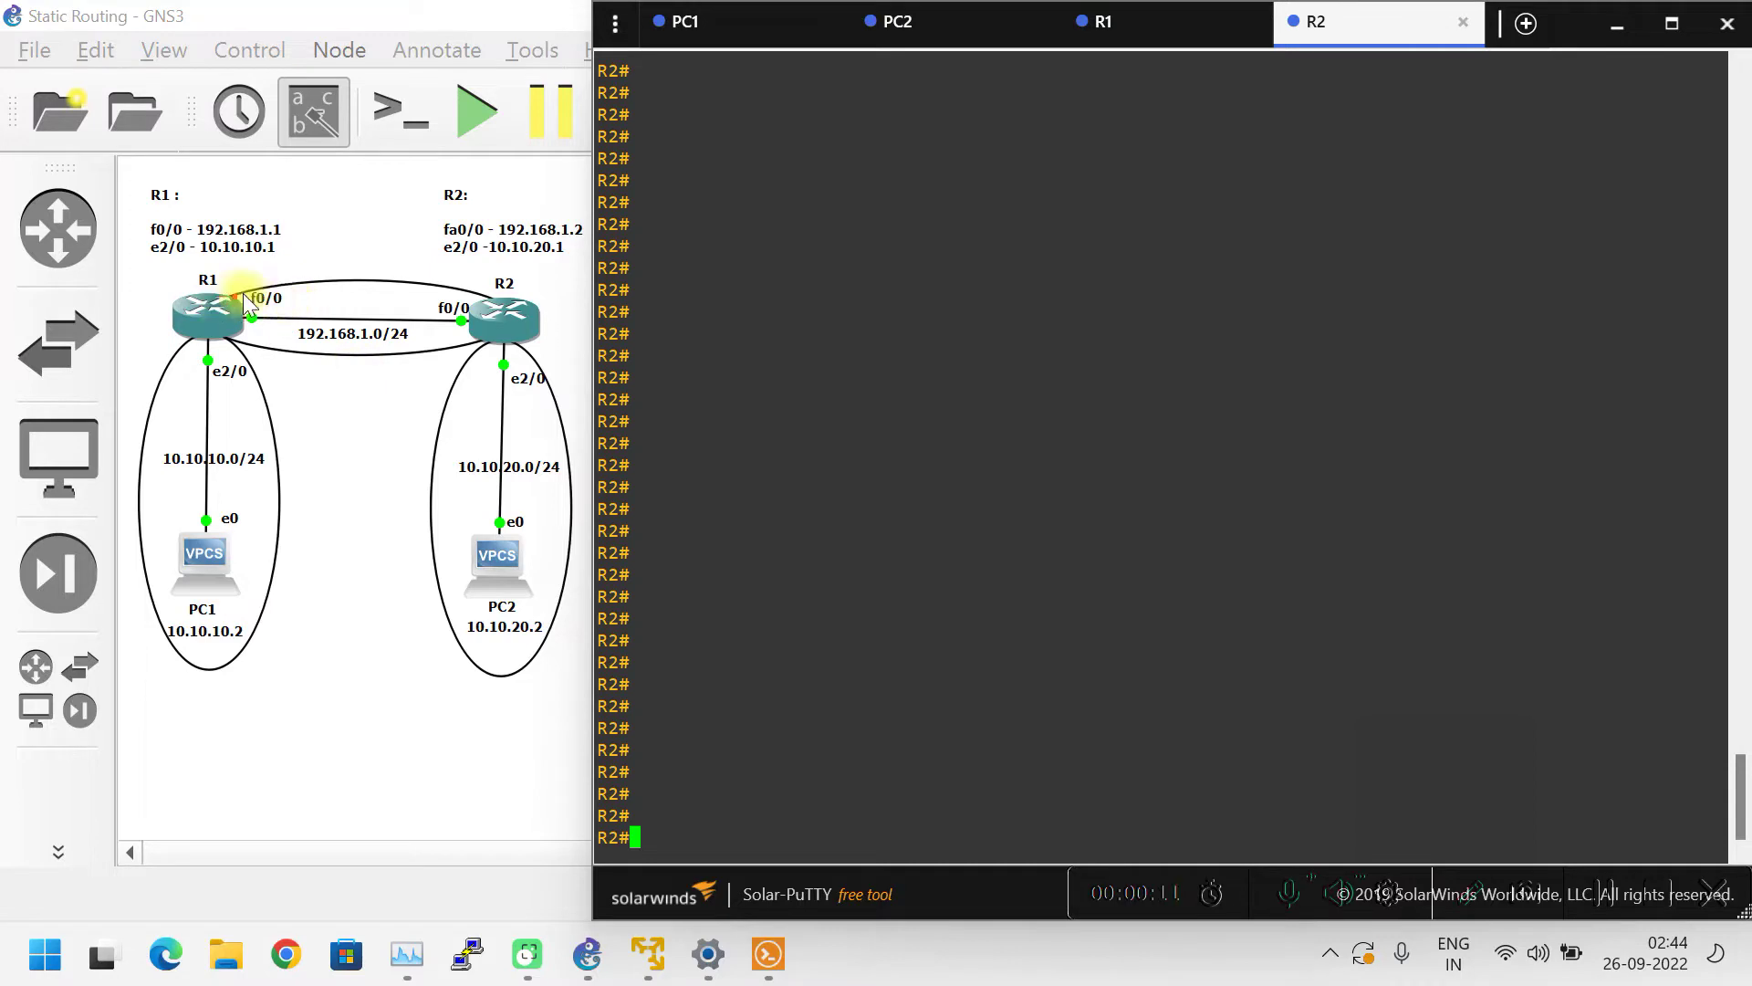
# - Examine the topology's router link, both PC networks and the interface addresses planned for R1, R2, PC1 and PC2
pyautogui.click(493, 274)
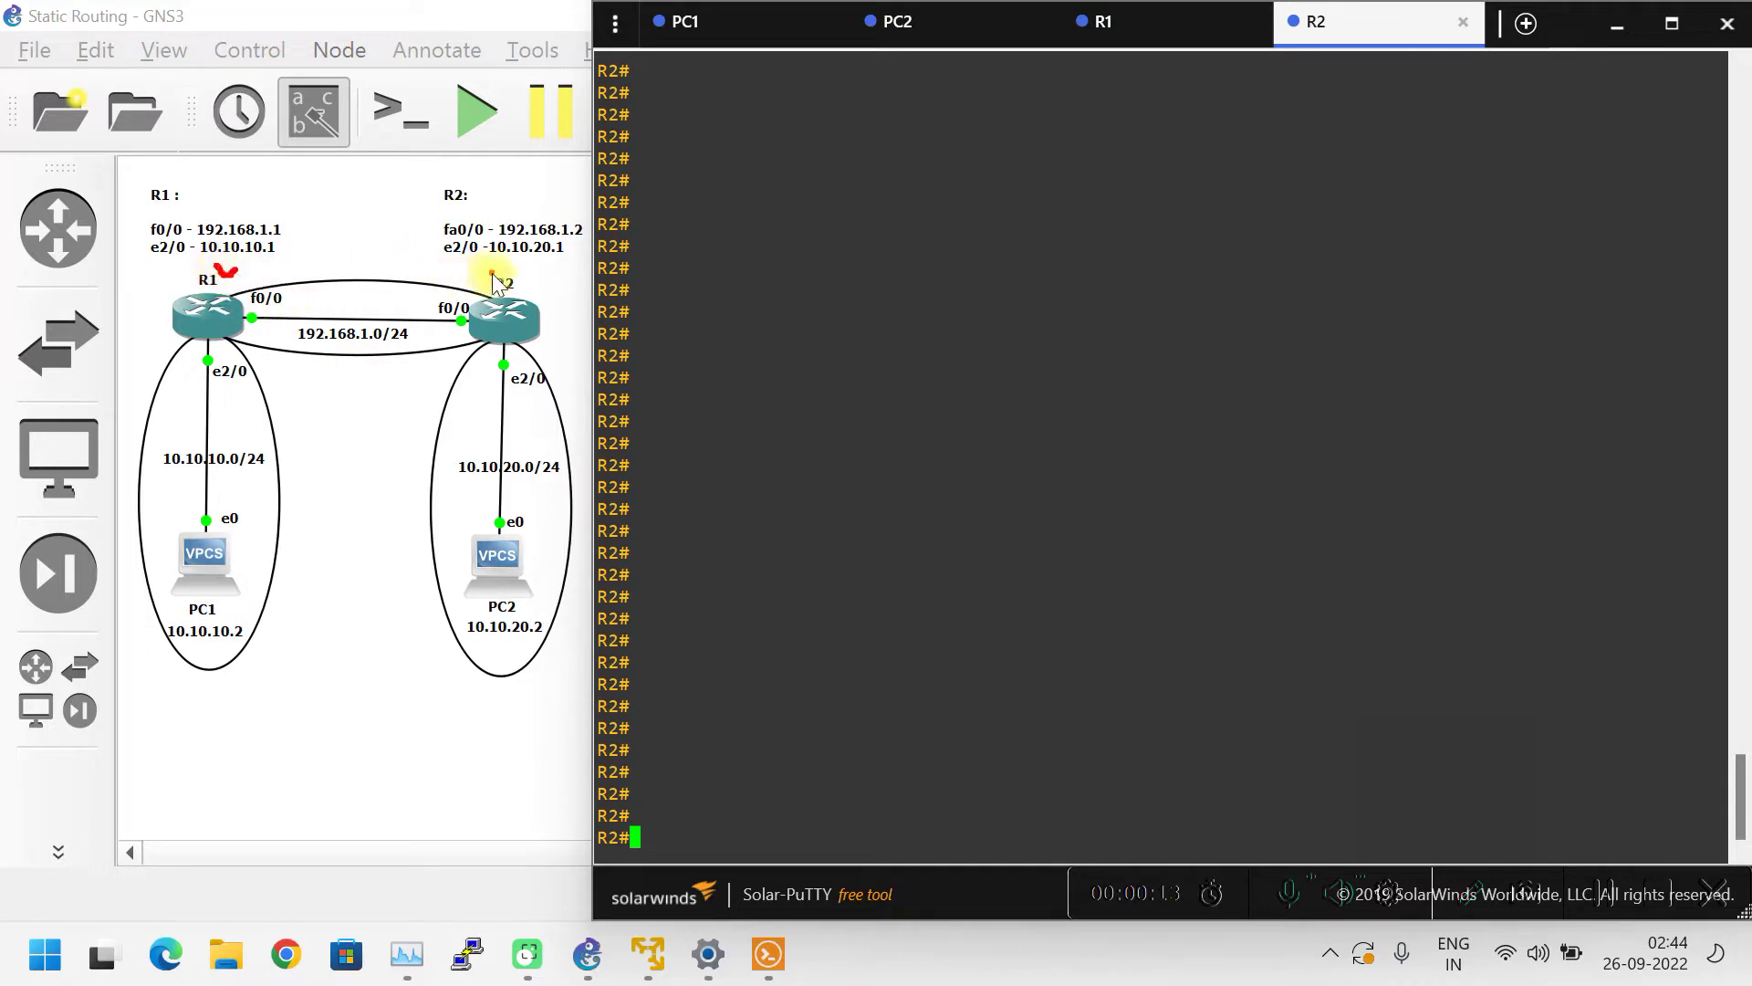
pyautogui.click(374, 322)
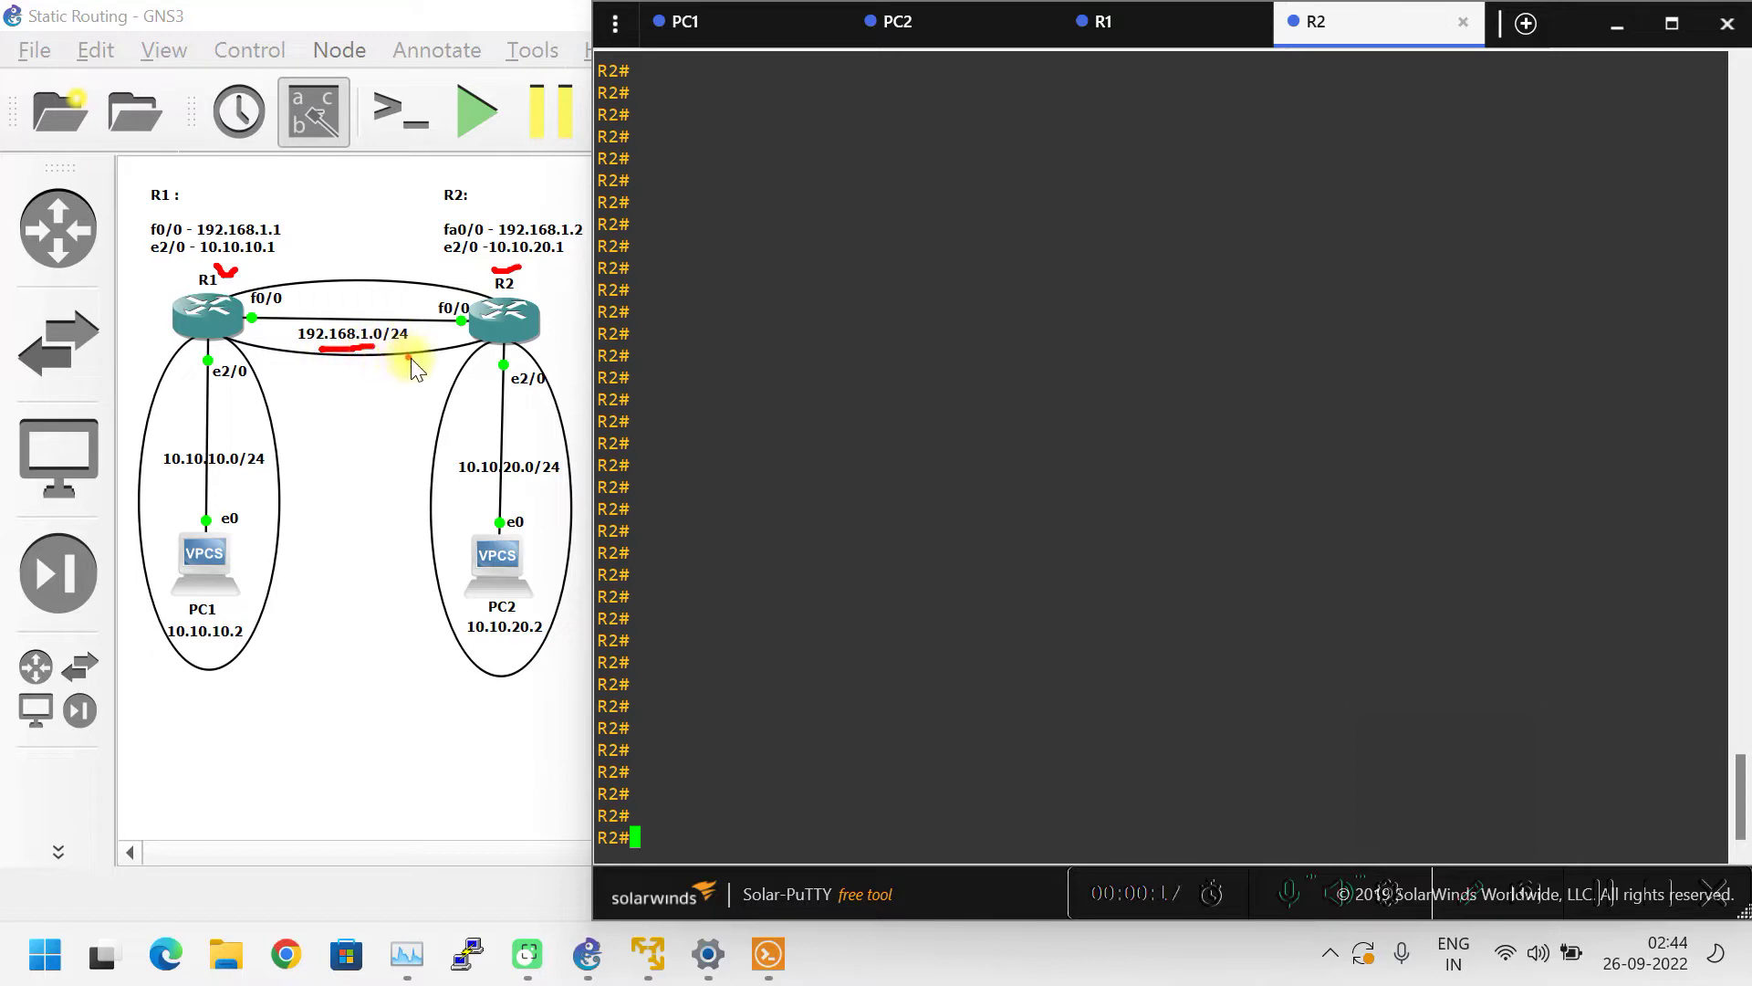
pyautogui.click(393, 376)
pyautogui.click(361, 327)
pyautogui.click(292, 289)
pyautogui.moveTo(279, 283); pyautogui.dragTo(292, 276)
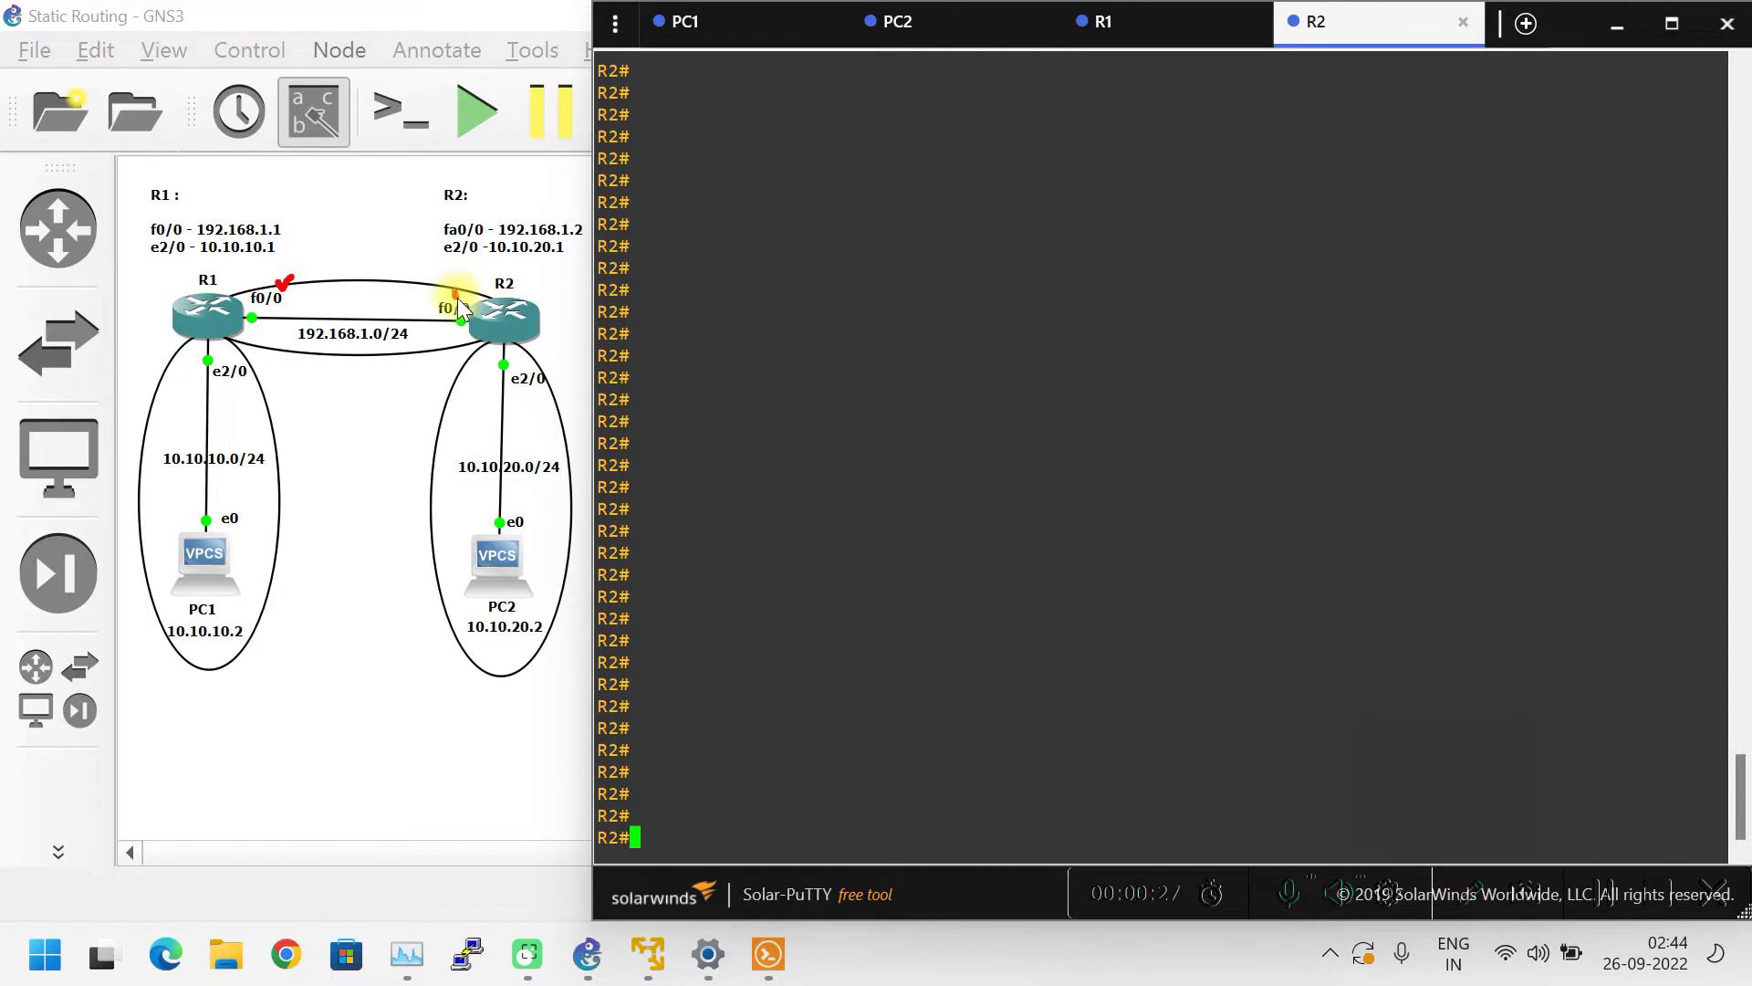
pyautogui.moveTo(457, 292); pyautogui.dragTo(471, 289)
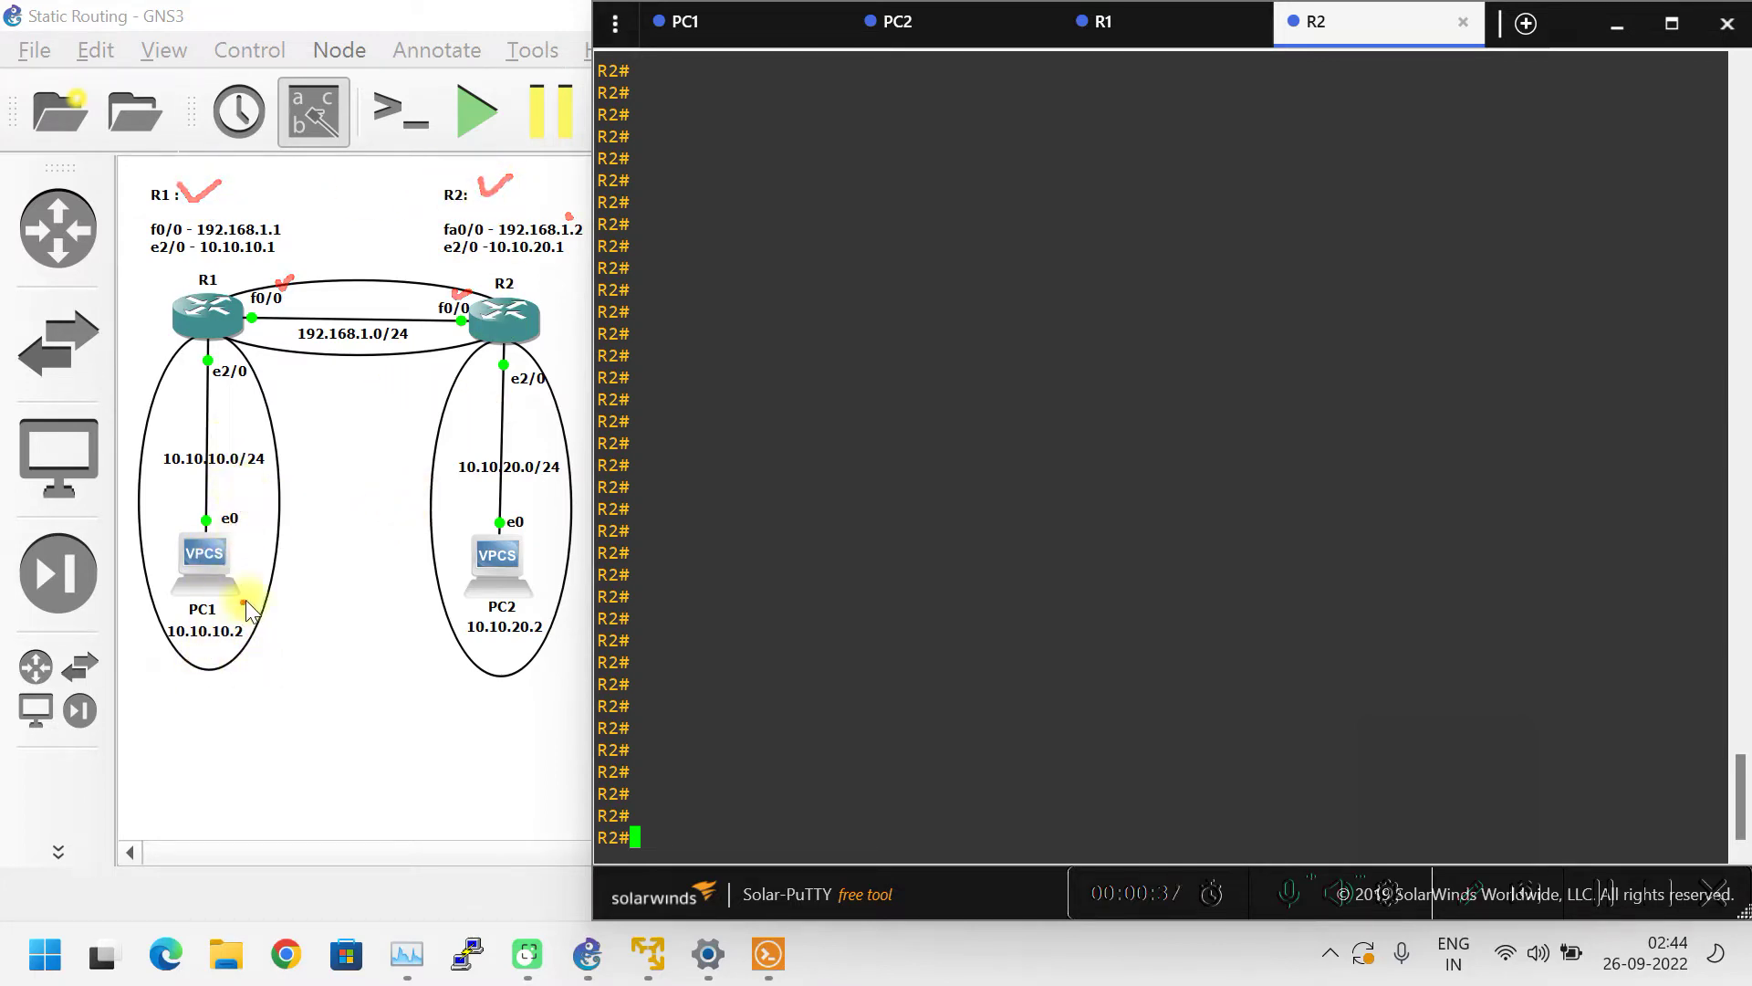
pyautogui.moveTo(242, 503); pyautogui.dragTo(276, 491)
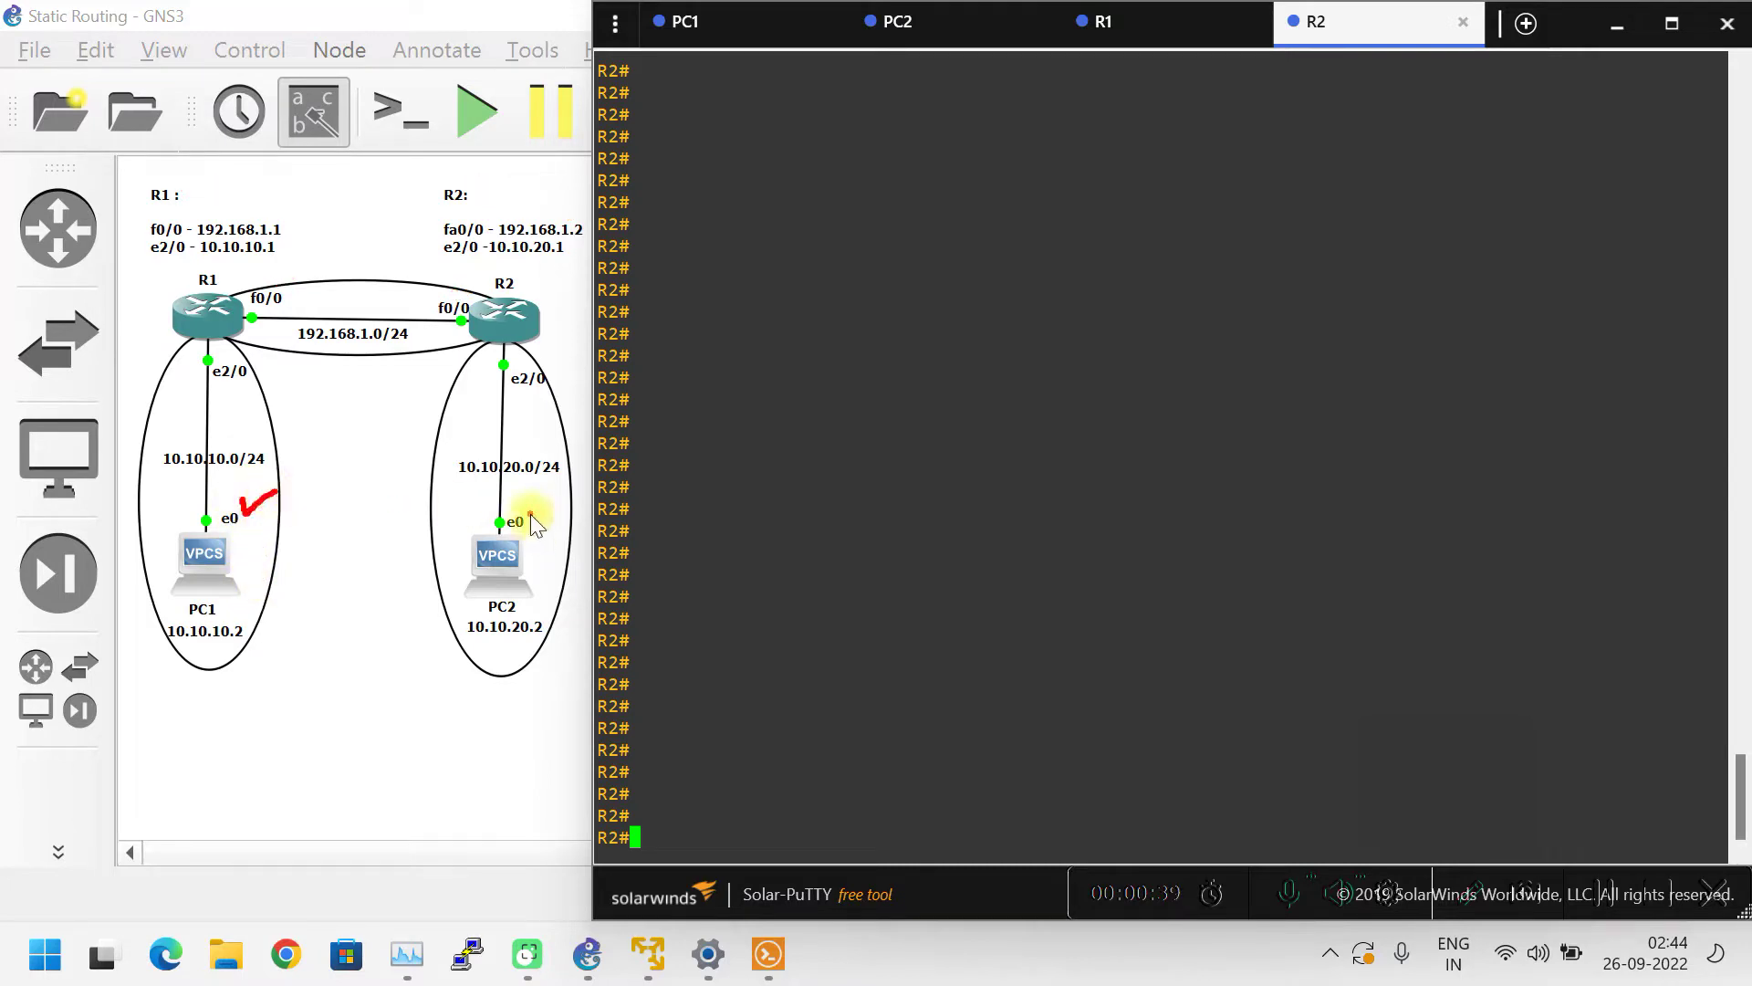
pyautogui.moveTo(551, 502); pyautogui.dragTo(577, 487)
pyautogui.moveTo(244, 470); pyautogui.dragTo(272, 469)
pyautogui.moveTo(243, 615); pyautogui.dragTo(265, 606)
pyautogui.moveTo(221, 397); pyautogui.dragTo(257, 393)
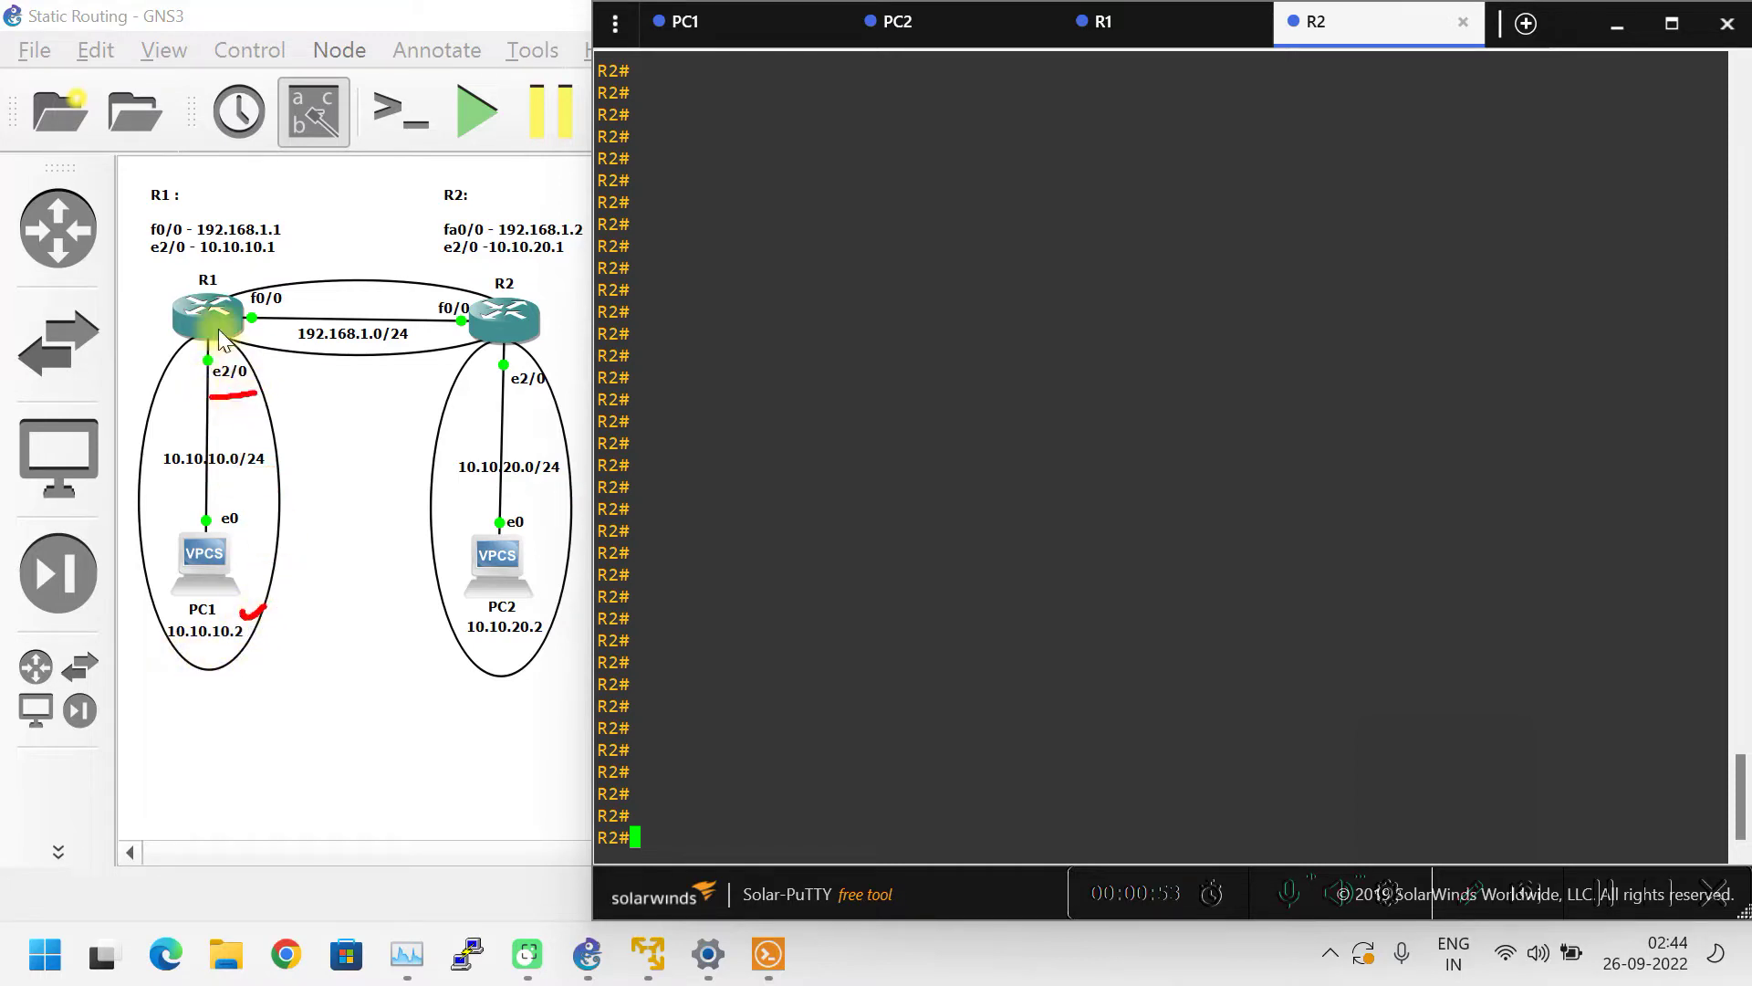
pyautogui.moveTo(272, 257); pyautogui.dragTo(283, 256)
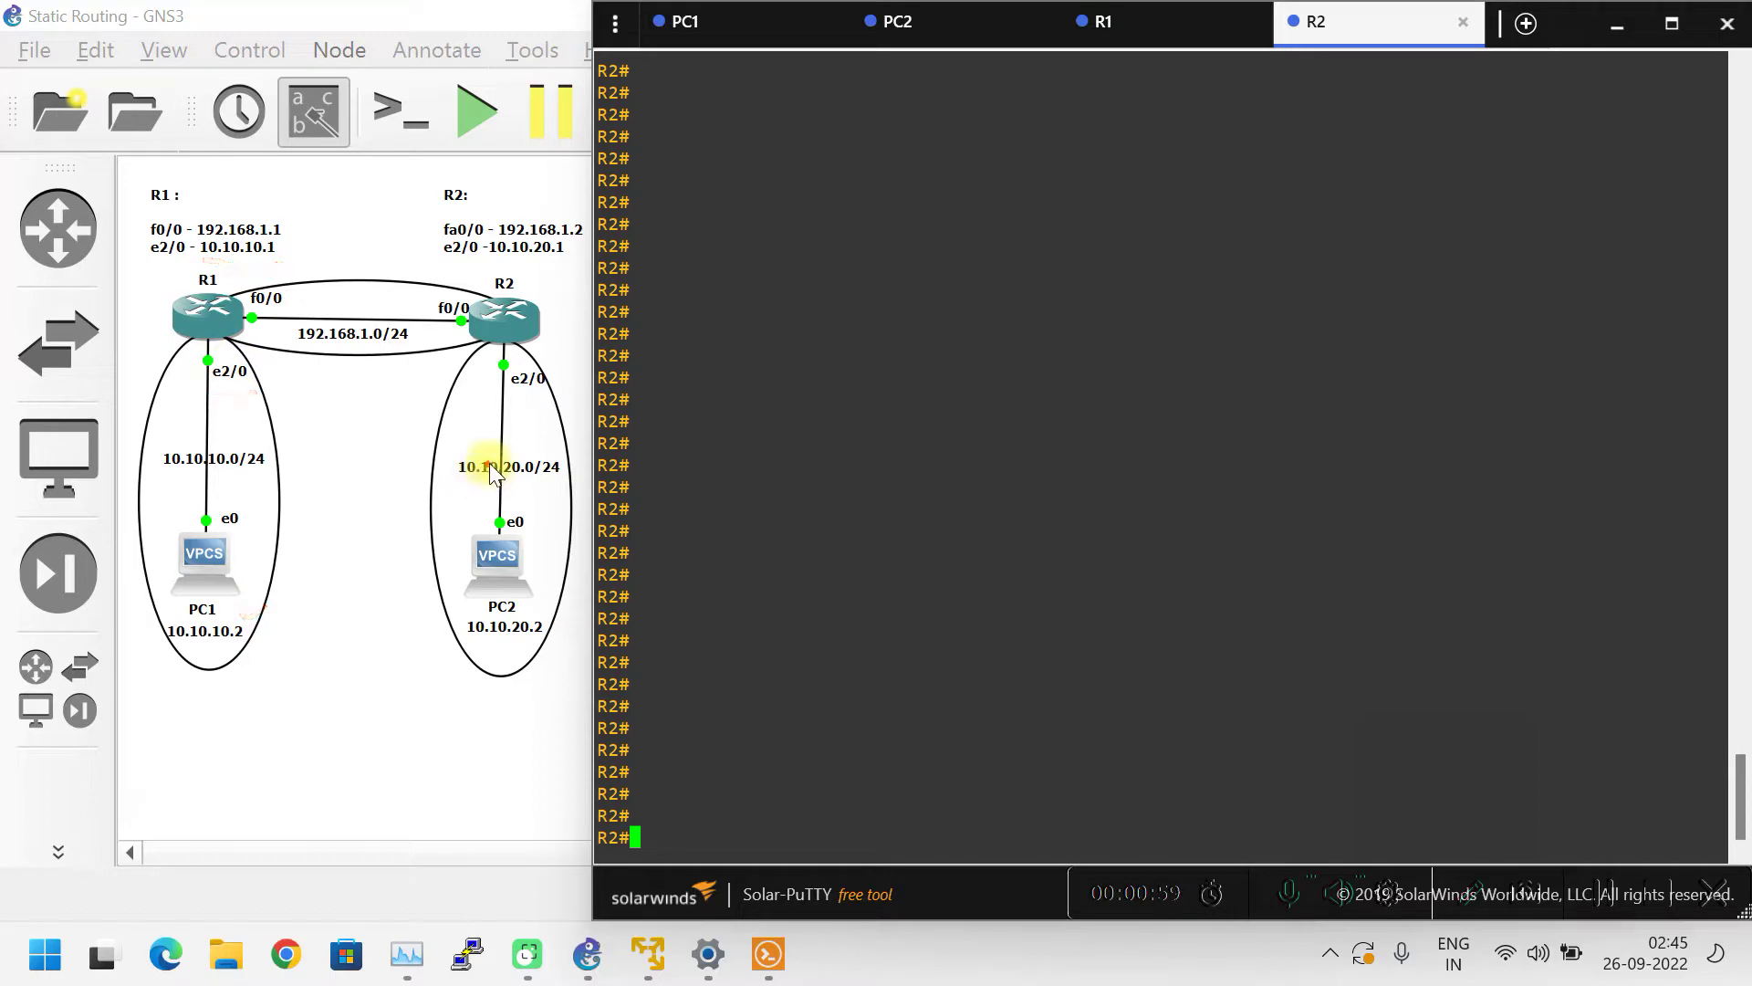
pyautogui.click(529, 687)
pyautogui.moveTo(513, 639); pyautogui.dragTo(545, 640)
pyautogui.click(505, 271)
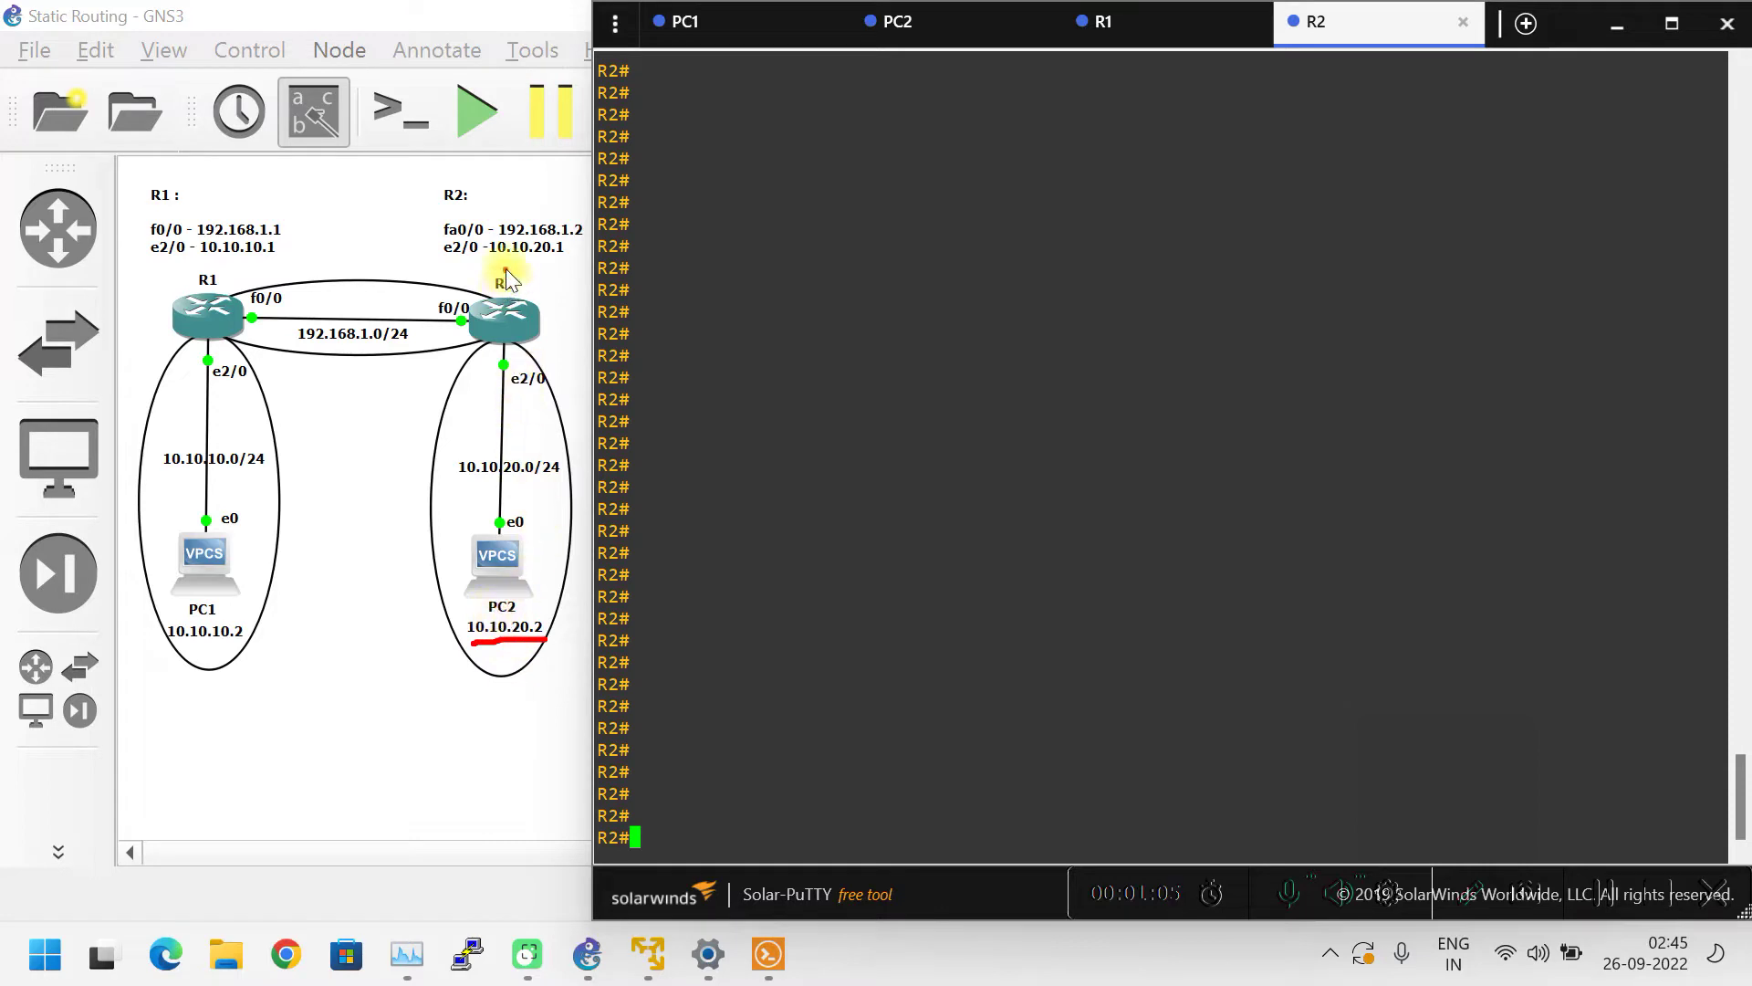
pyautogui.moveTo(557, 248); pyautogui.dragTo(564, 254)
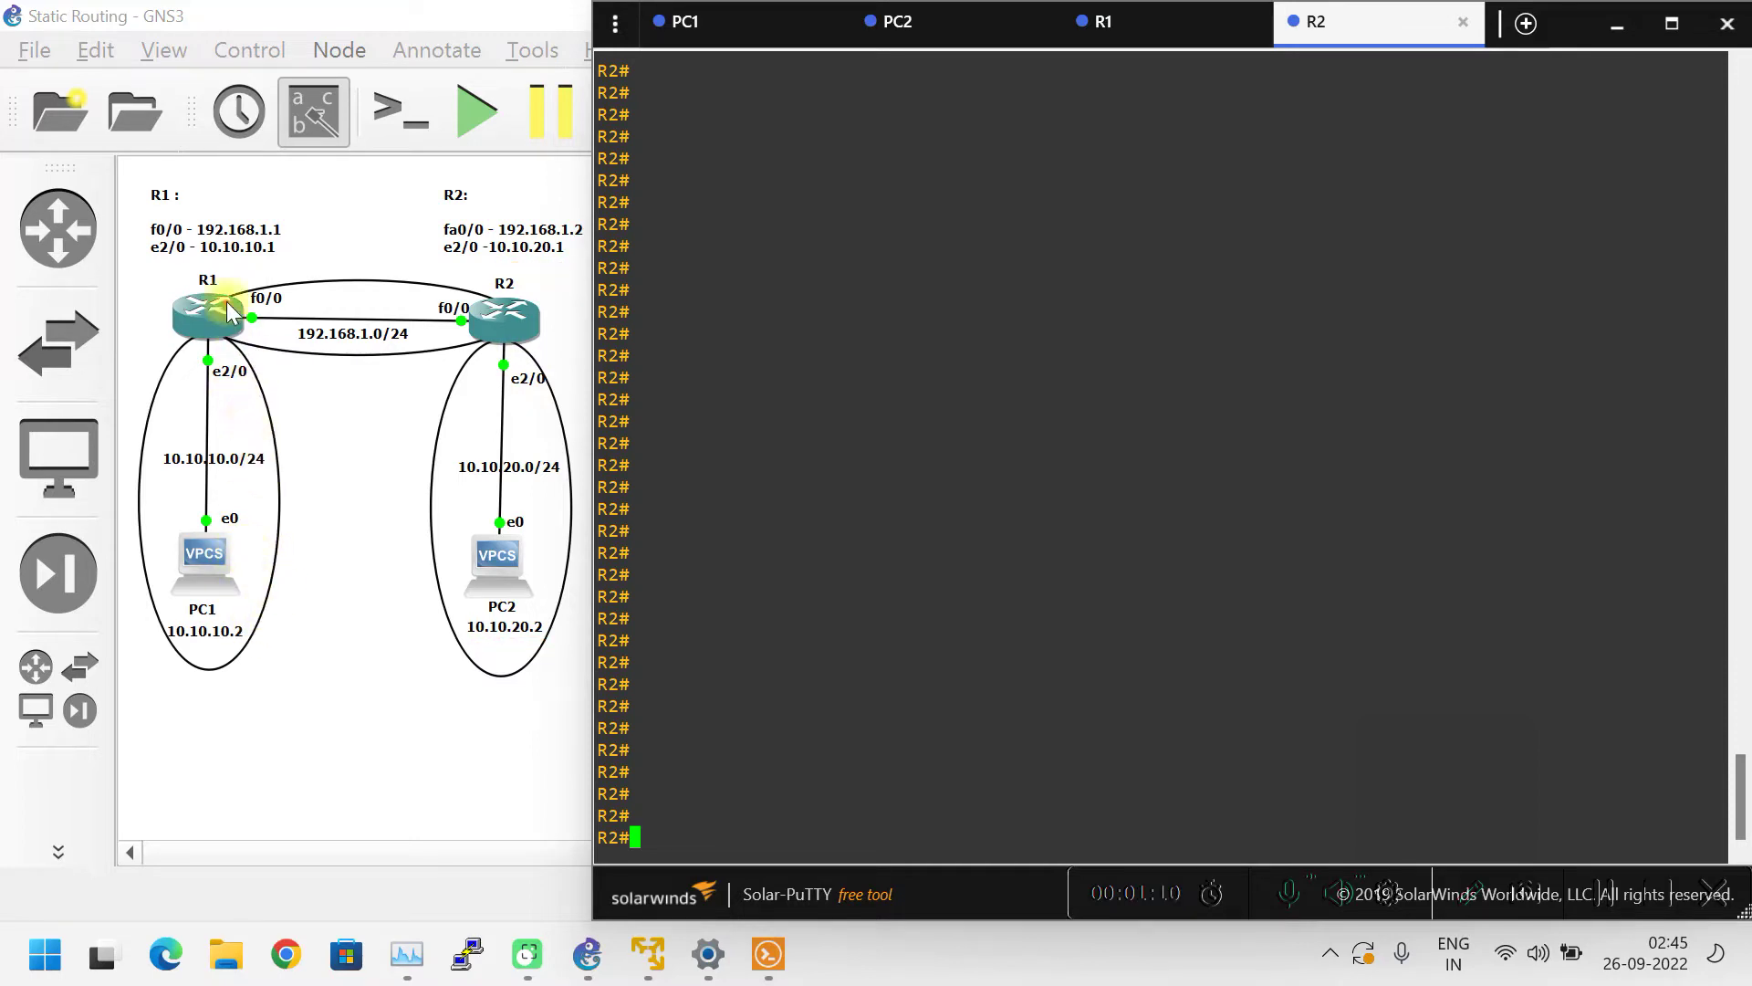
pyautogui.moveTo(195, 259); pyautogui.dragTo(276, 259)
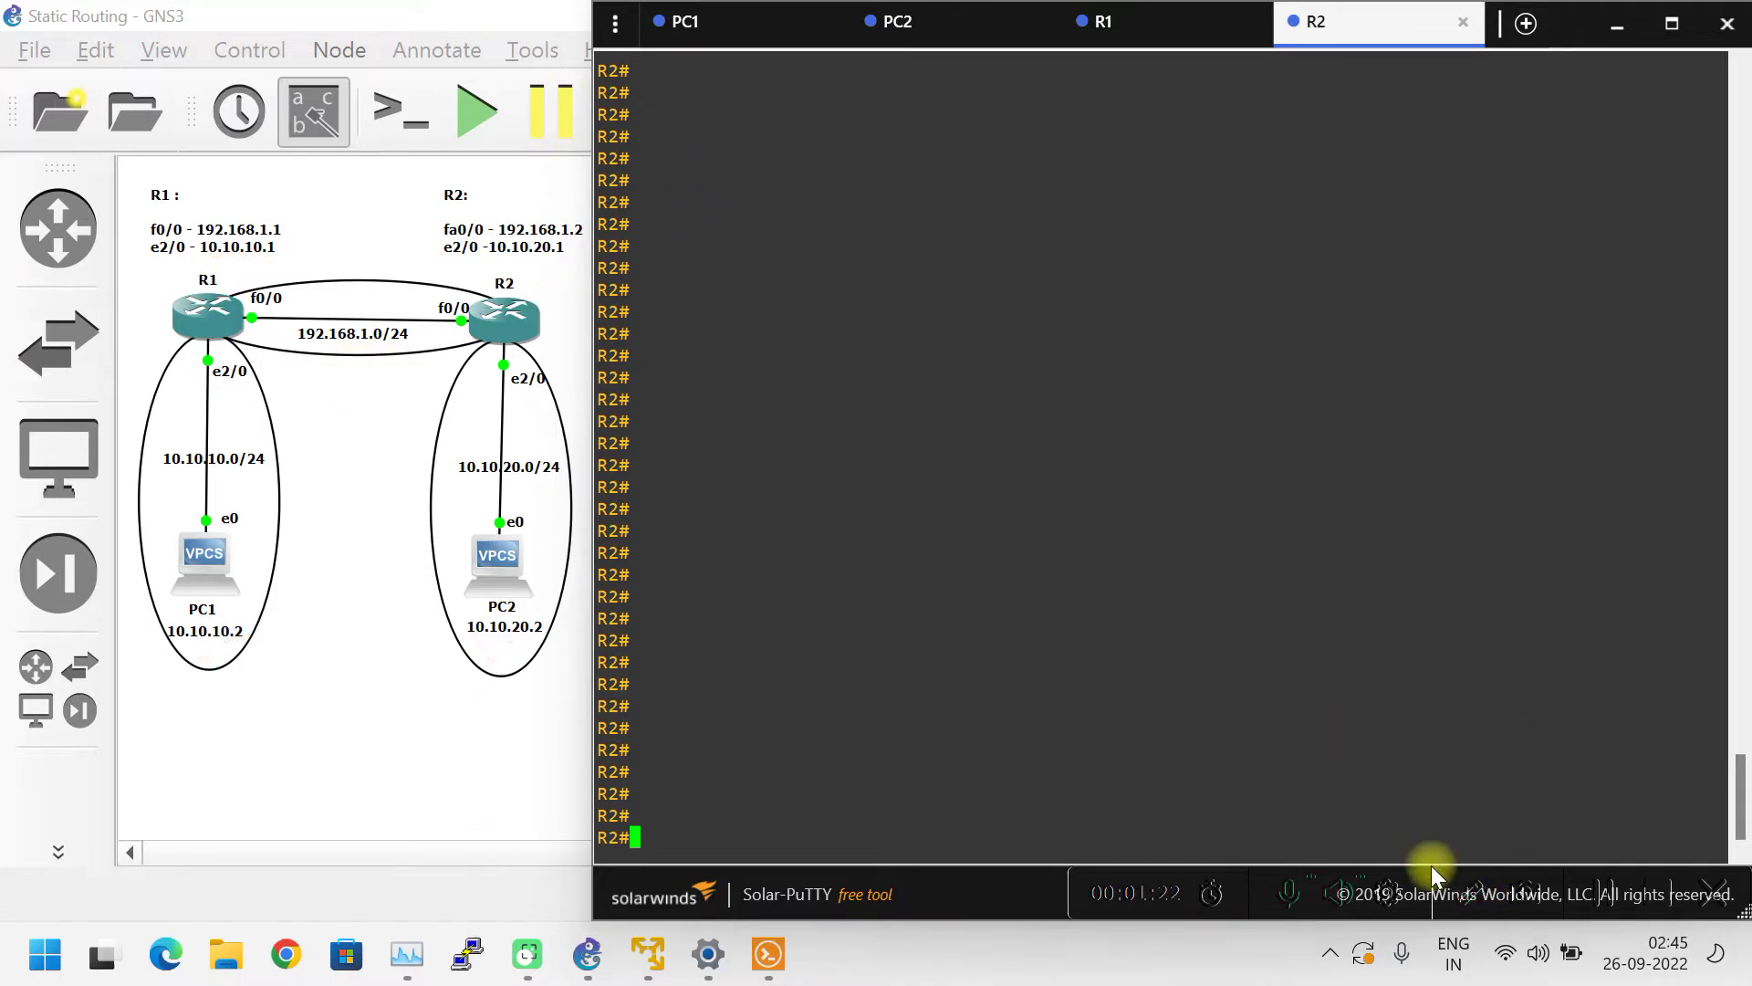
# - In the PC1 console, assign the IP address 10.10.10.2/24 with gateway 10.10.10.1
pyautogui.click(689, 23)
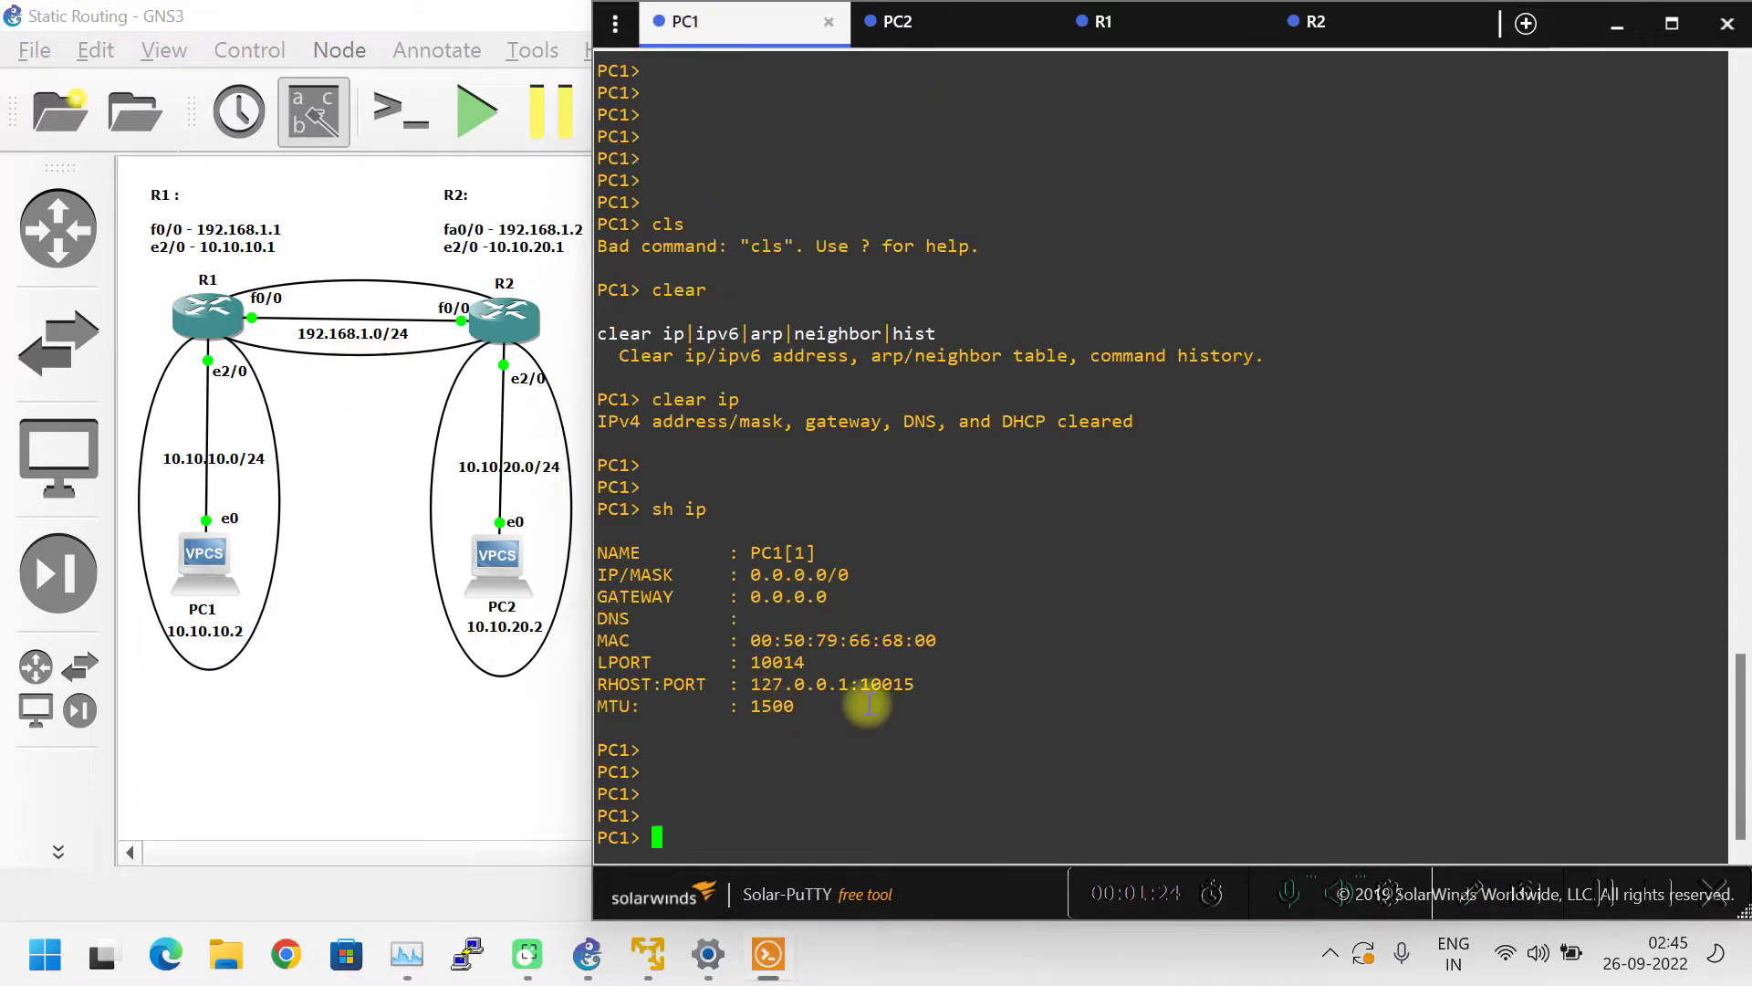
pyautogui.press('Return')
pyautogui.press('Return')
pyautogui.press('Return')
pyautogui.press('Return')
pyautogui.press('Return')
pyautogui.press('Return')
pyautogui.press('Return')
pyautogui.press('Return')
pyautogui.press('Return')
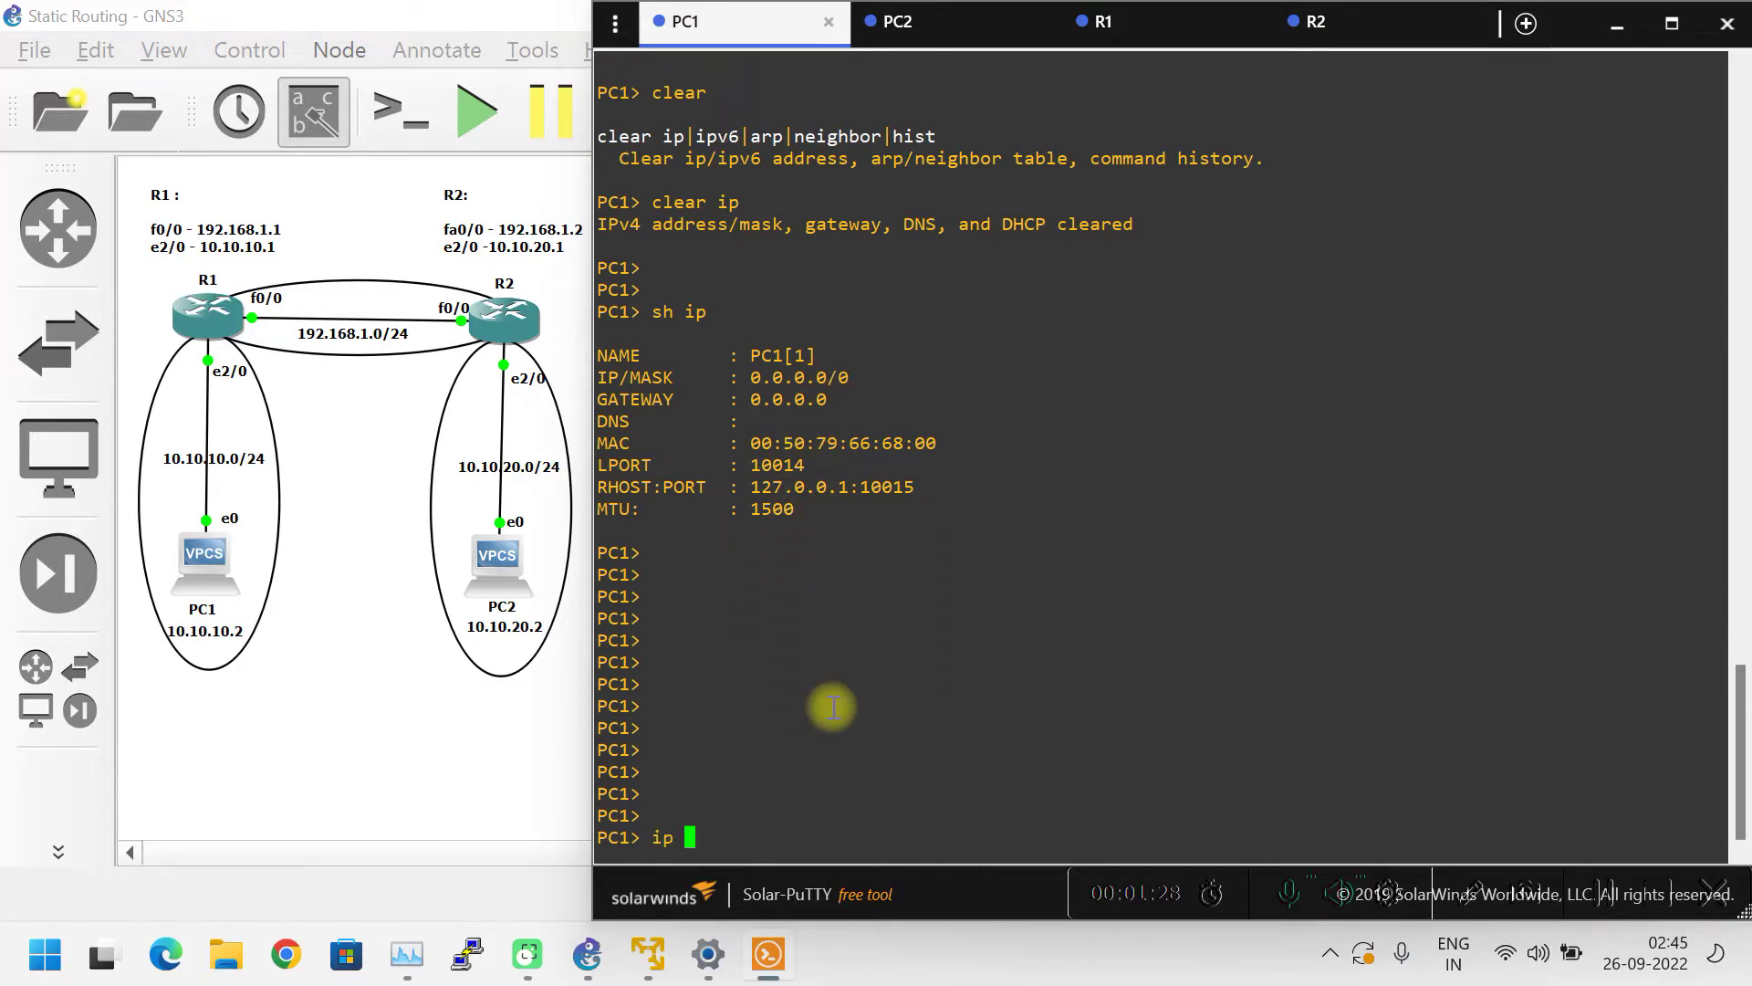
pyautogui.write('ip ad')
pyautogui.press('BackSpace')
pyautogui.press('BackSpace')
pyautogui.write('10.10.10.2/24 10.10.')
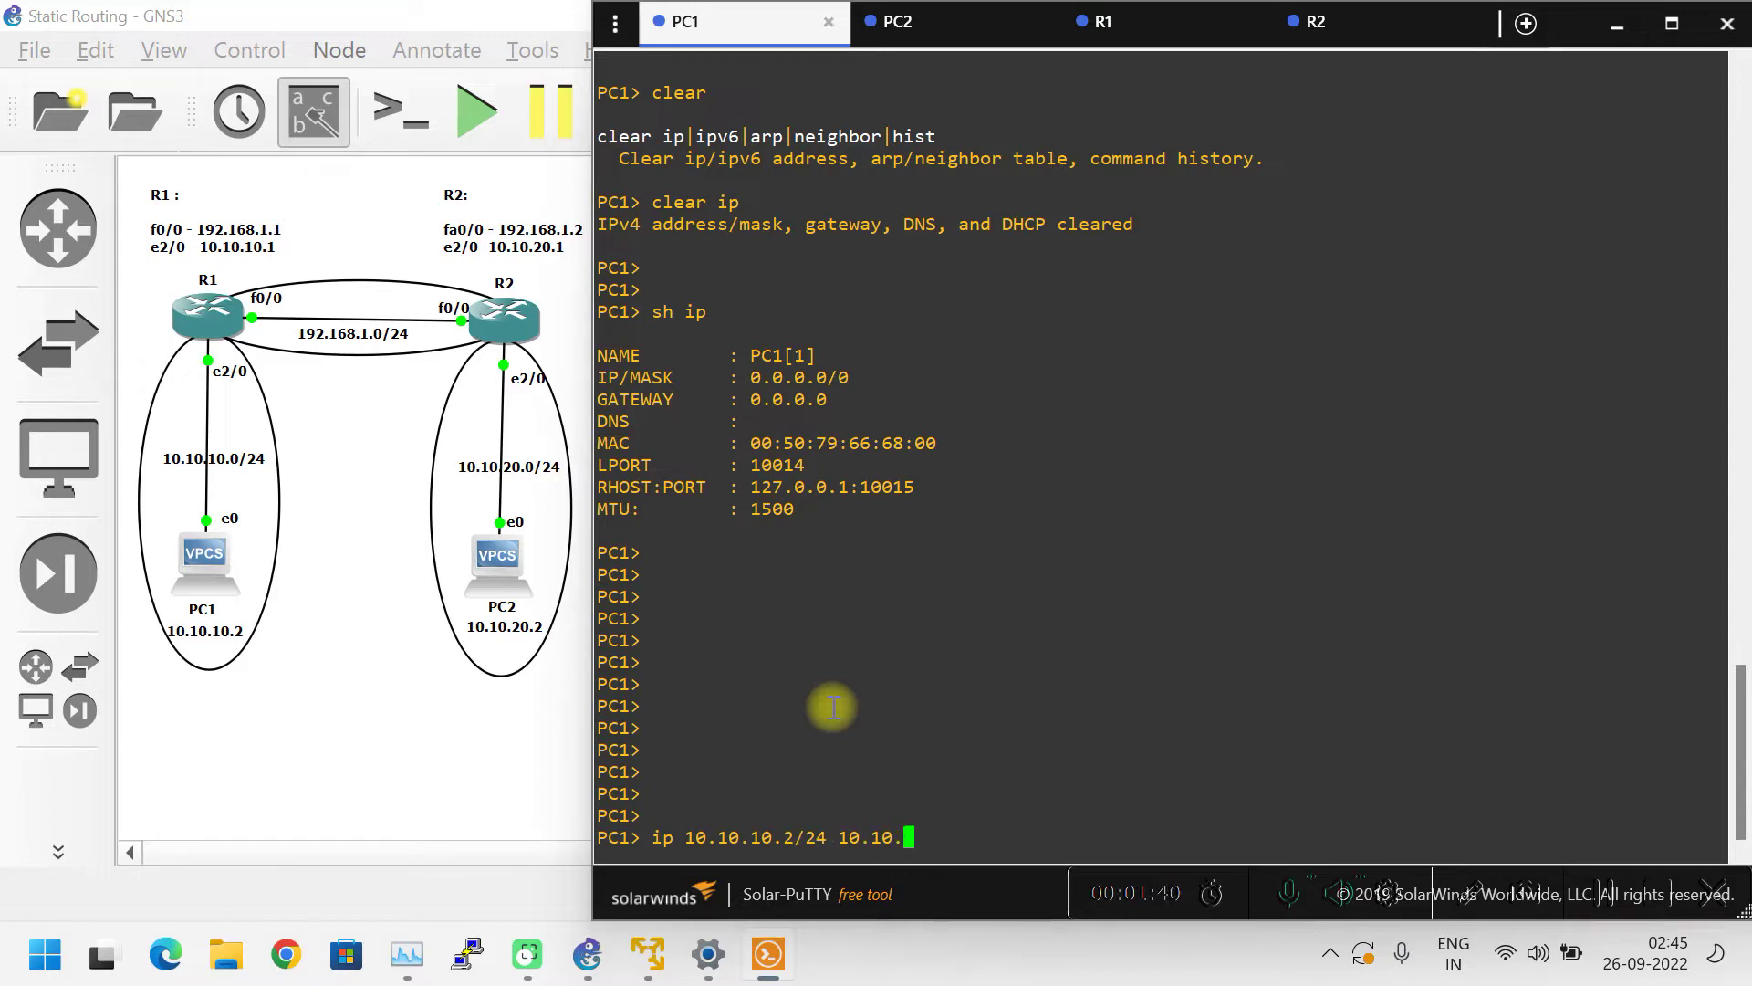
pyautogui.write('10.1')
pyautogui.press('Return')
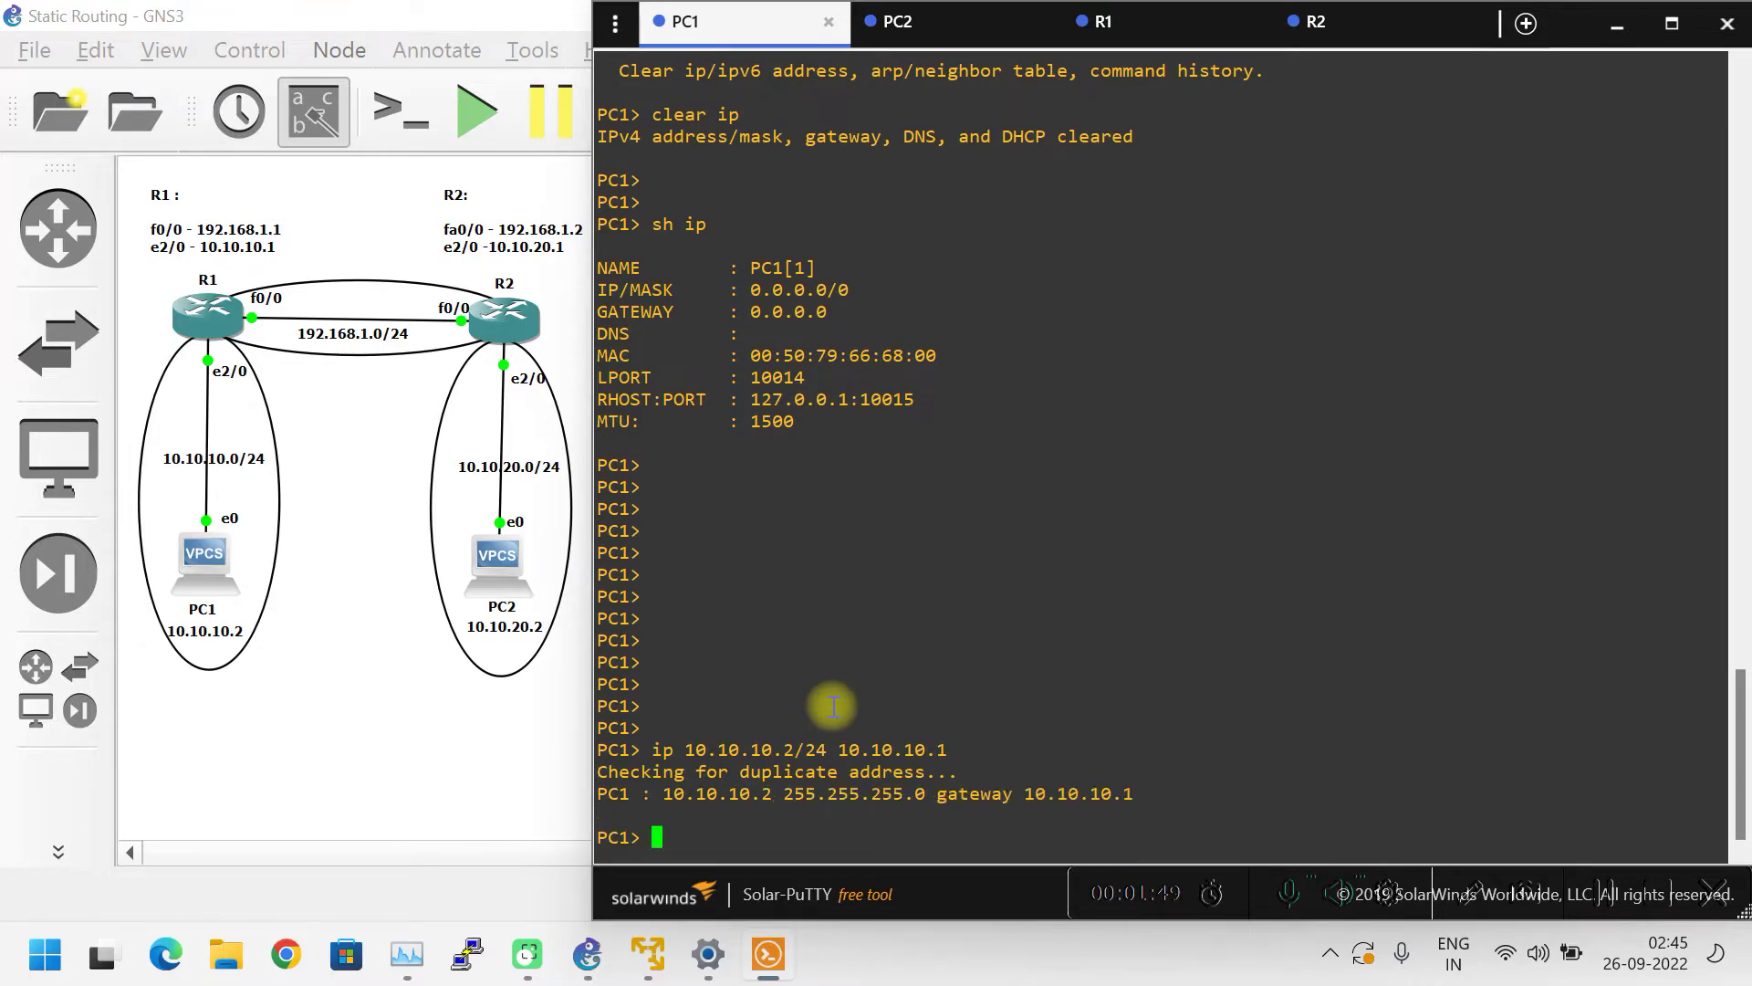
# - Display PC1's IP configuration with "sh ip" and check its address and gateway
pyautogui.write('sh ip')
pyautogui.press('Return')
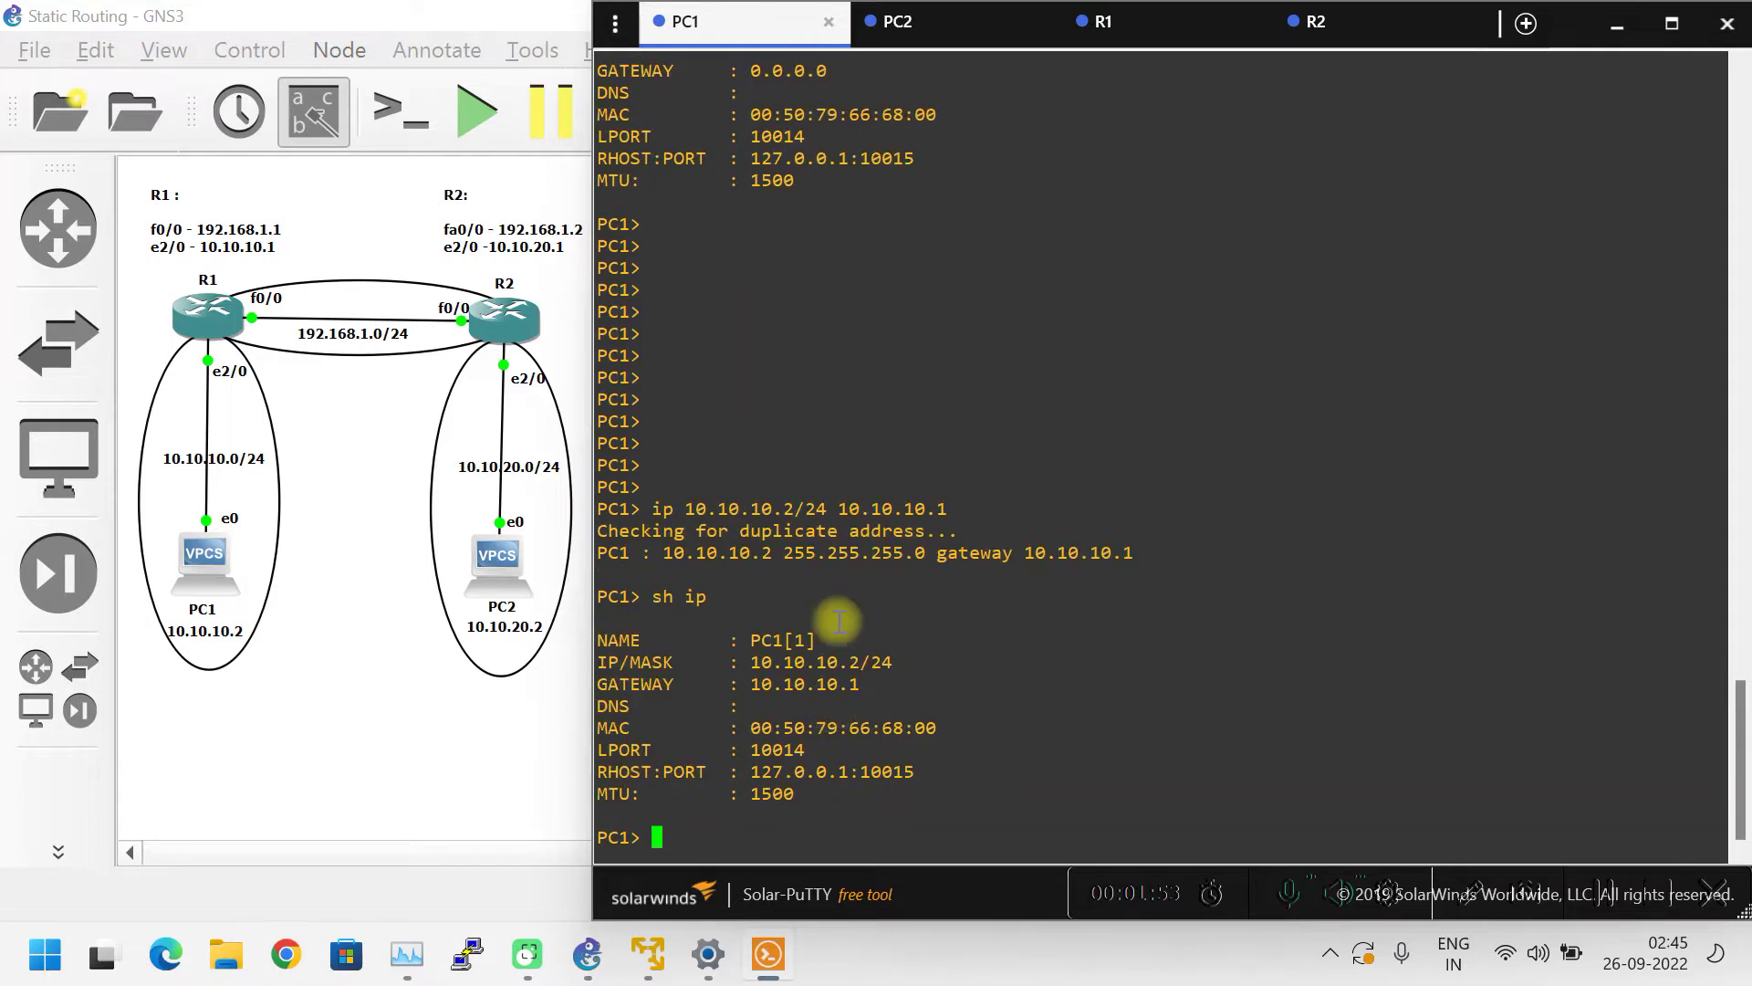
pyautogui.moveTo(893, 689); pyautogui.dragTo(721, 662)
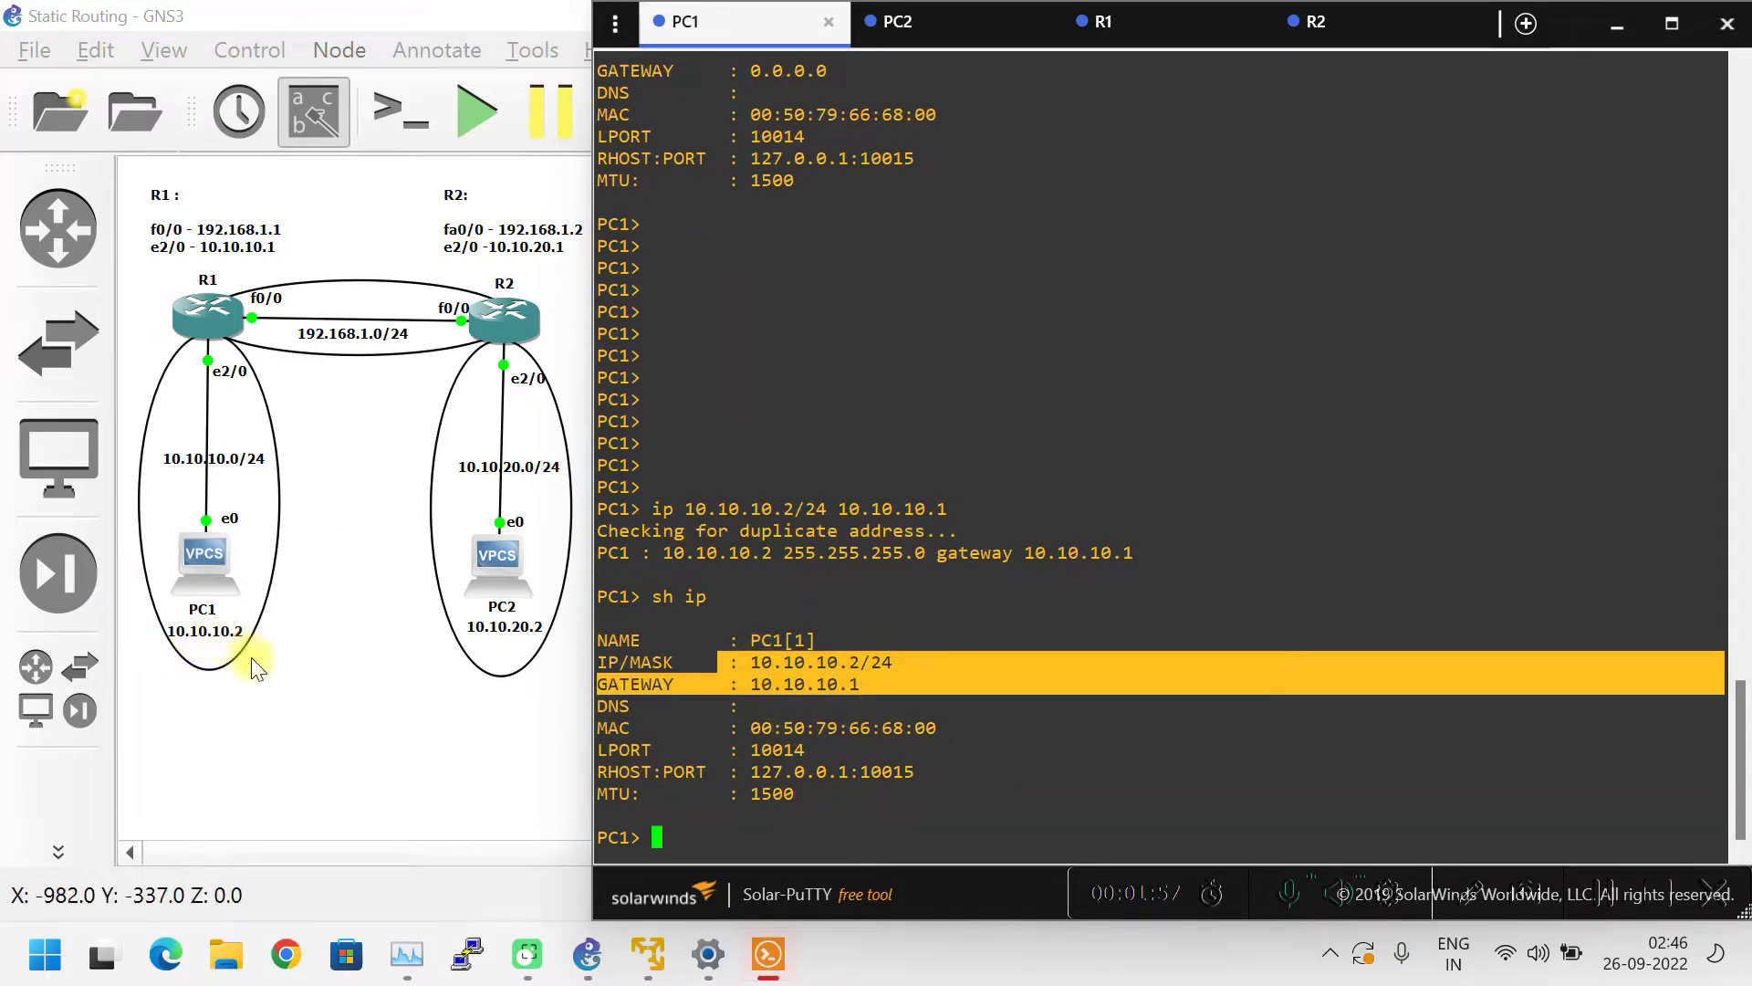
pyautogui.moveTo(892, 657); pyautogui.dragTo(795, 640)
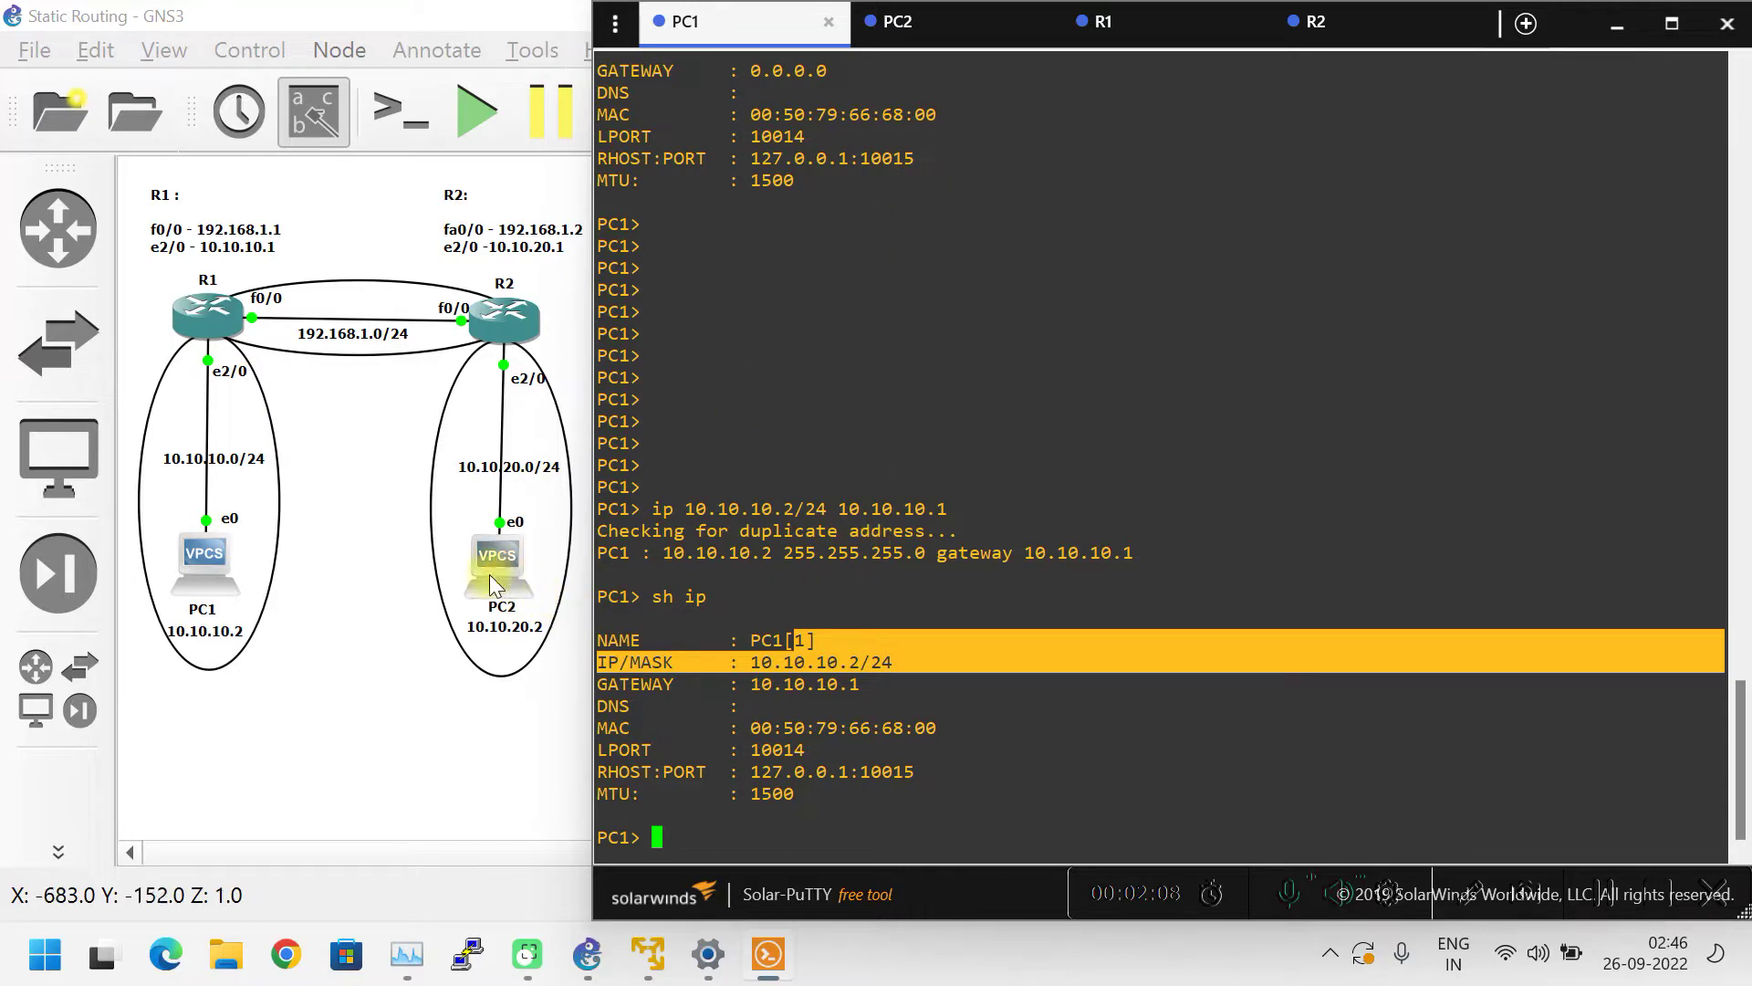
# - In the PC2 console, assign the IP address 10.10.20.2/24 with gateway 10.10.20.1
pyautogui.doubleClick(903, 41)
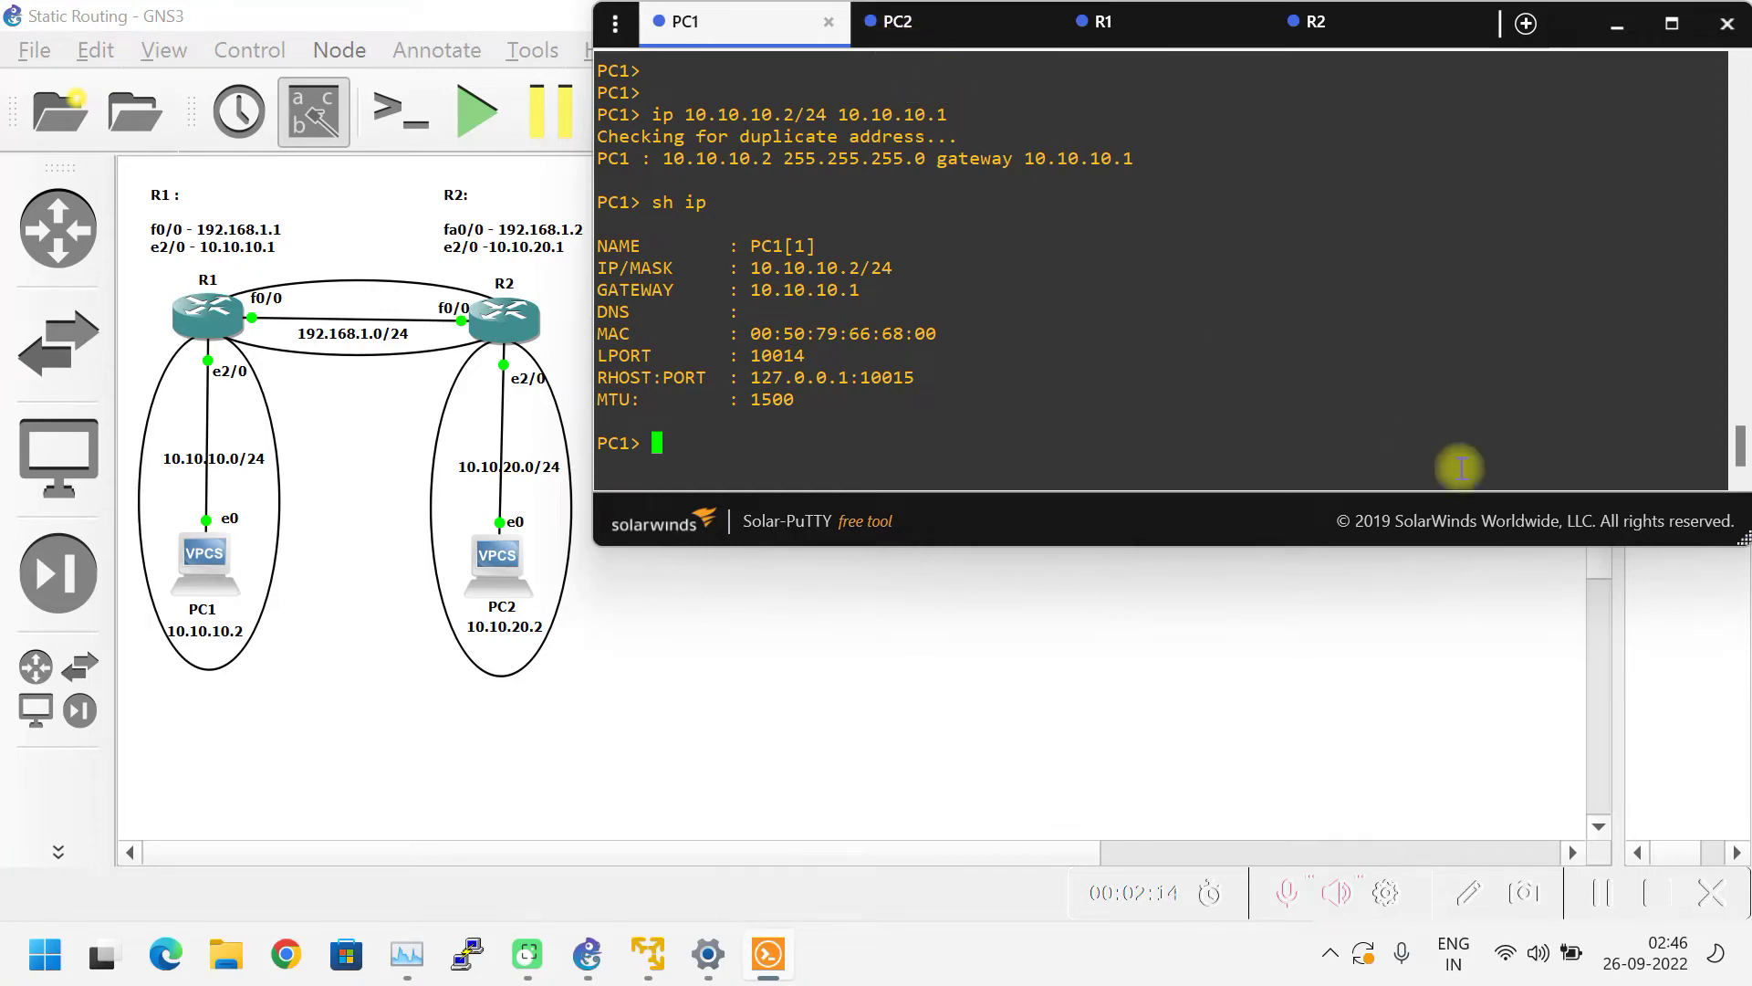
pyautogui.moveTo(1734, 536); pyautogui.dragTo(1739, 924)
pyautogui.click(899, 26)
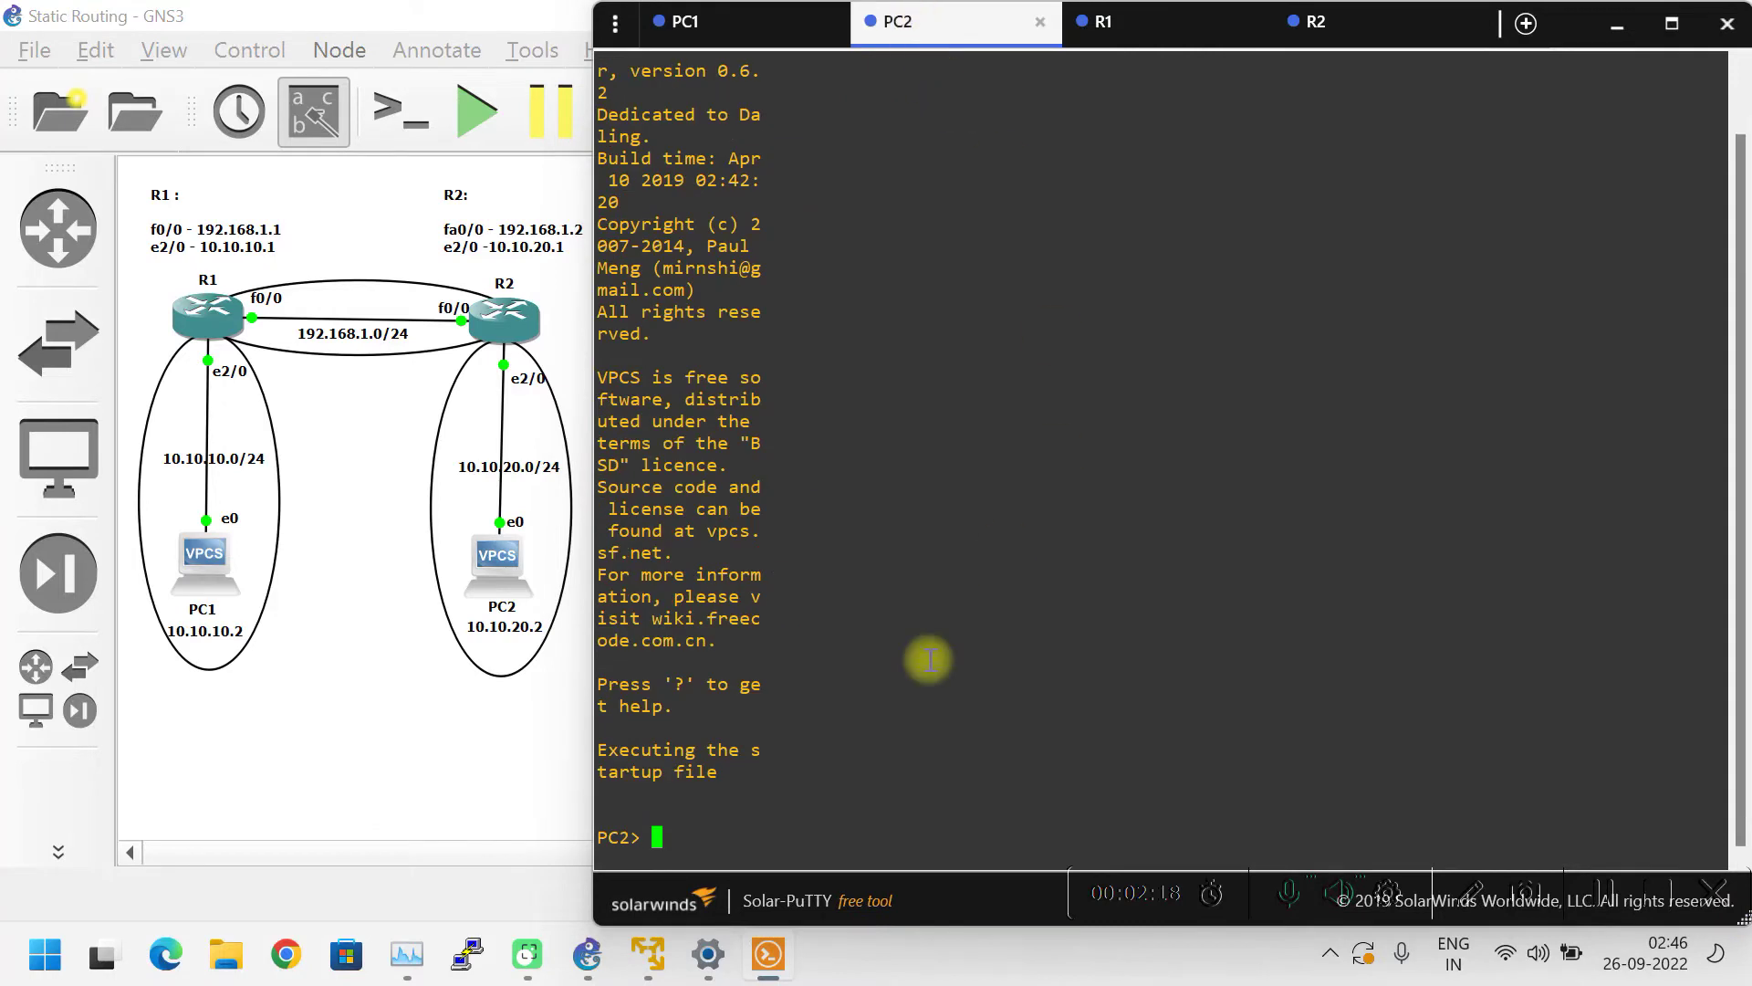
pyautogui.press('Return')
pyautogui.press('Return')
pyautogui.press('Return')
pyautogui.press('Return')
pyautogui.press('Return')
pyautogui.press('Return')
pyautogui.press('Return')
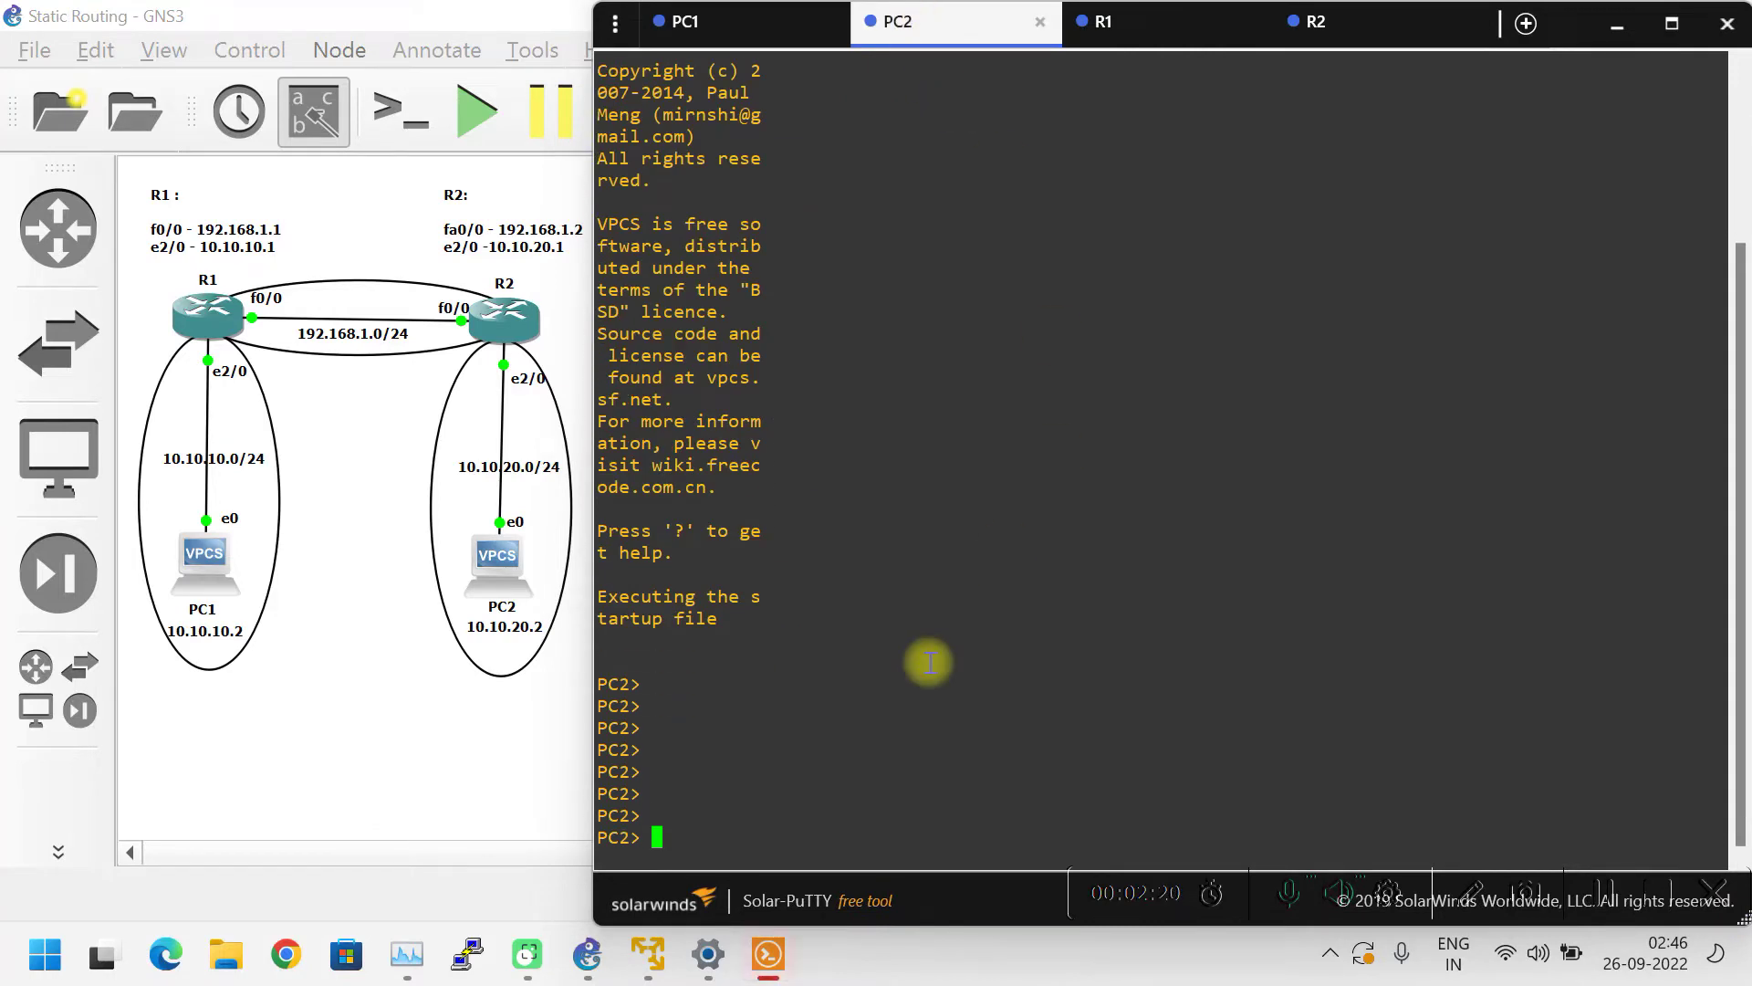
pyautogui.write('ip `1')
pyautogui.press('BackSpace')
pyautogui.press('BackSpace')
pyautogui.write('10.10.20.2/24 ')
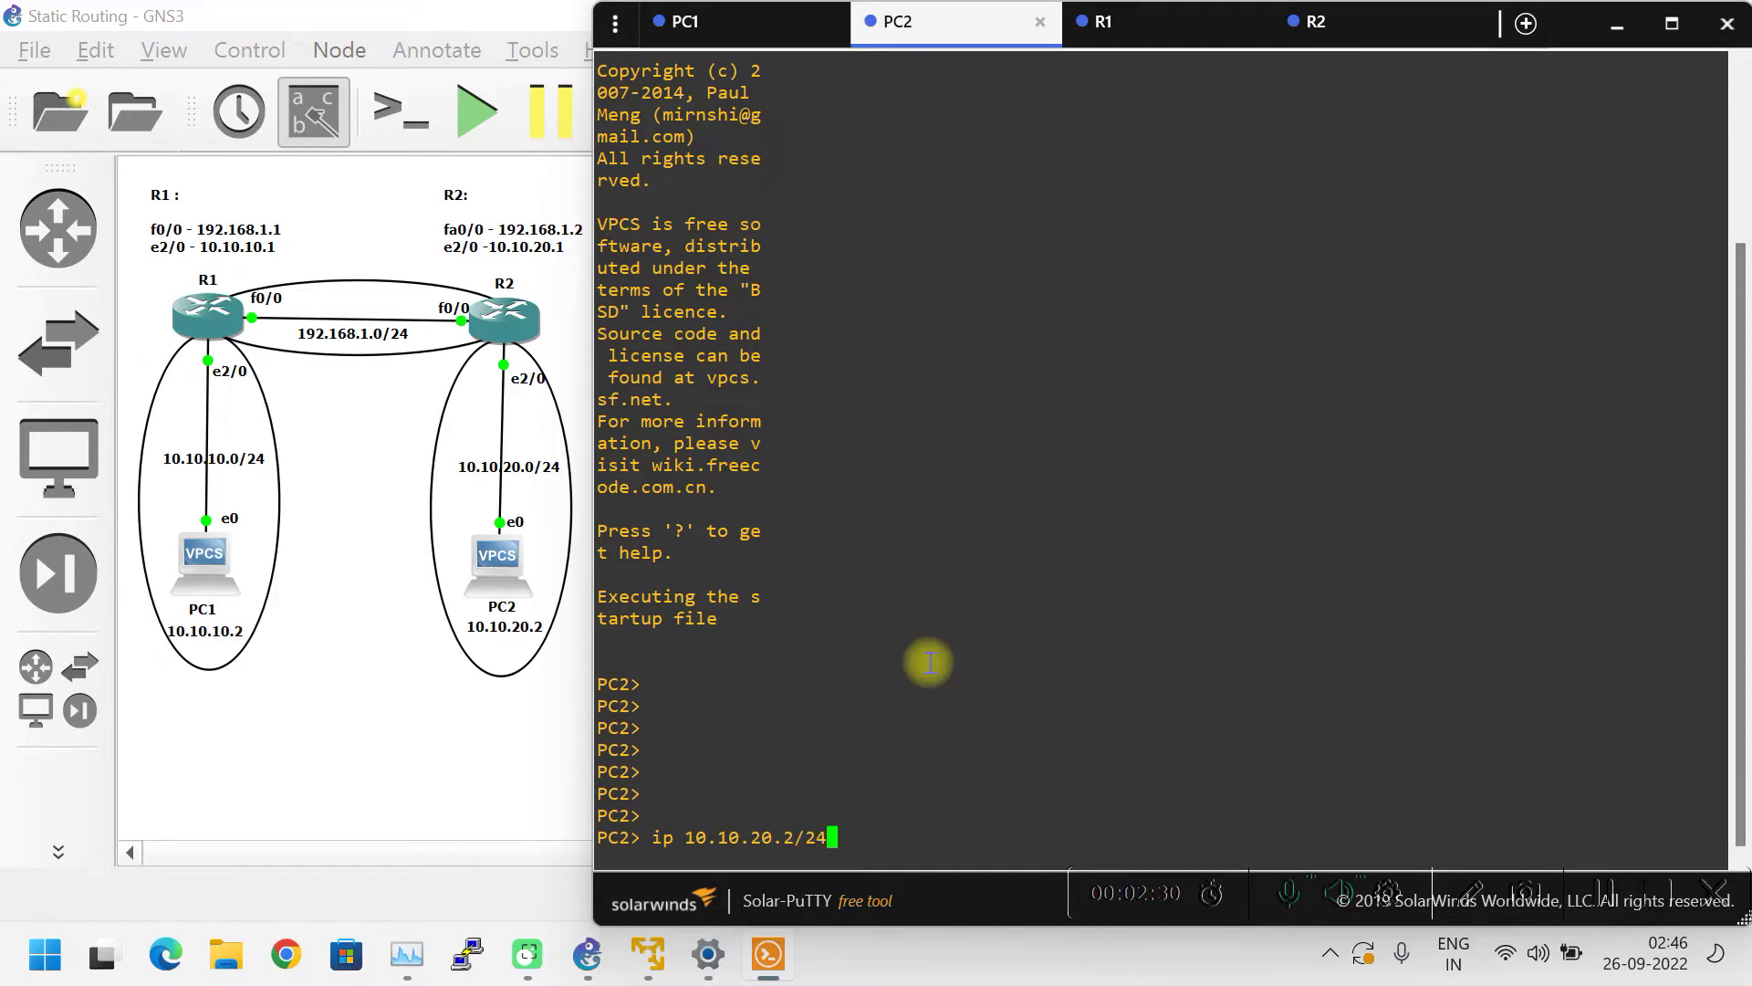
pyautogui.write('10.10.20.1')
pyautogui.press('Return')
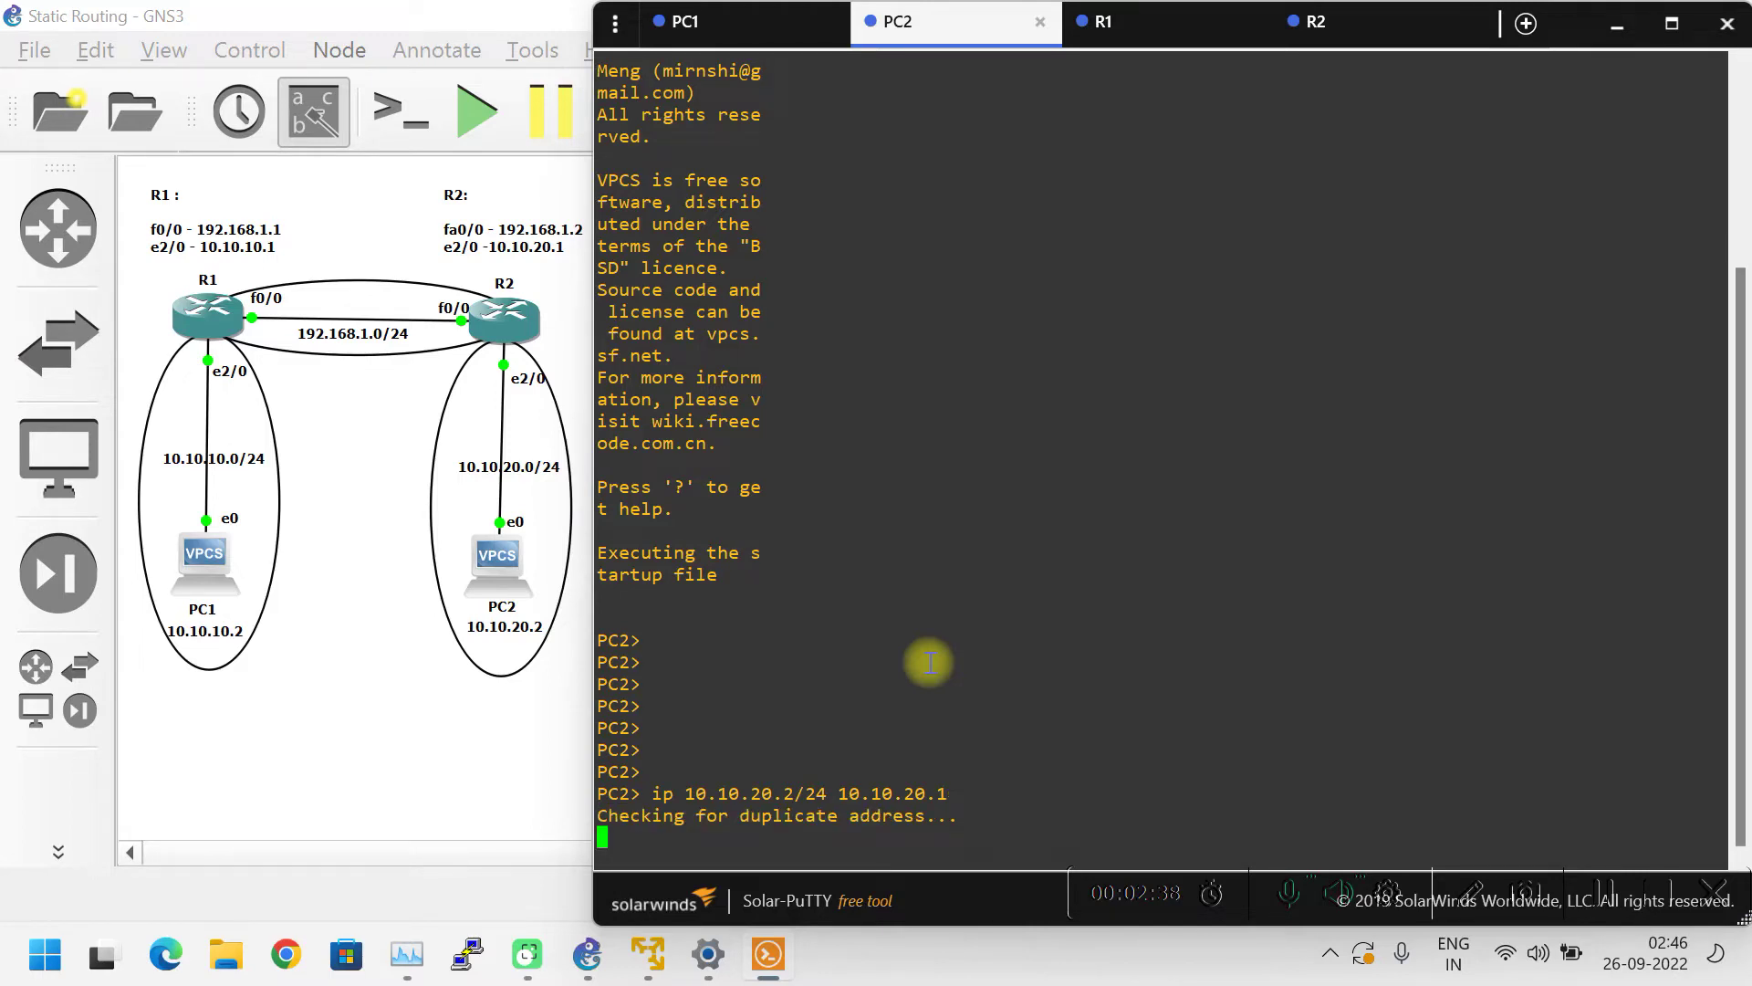
# - Display PC2's IP configuration with "sh ip" and check its address and gateway
pyautogui.write('sh ip')
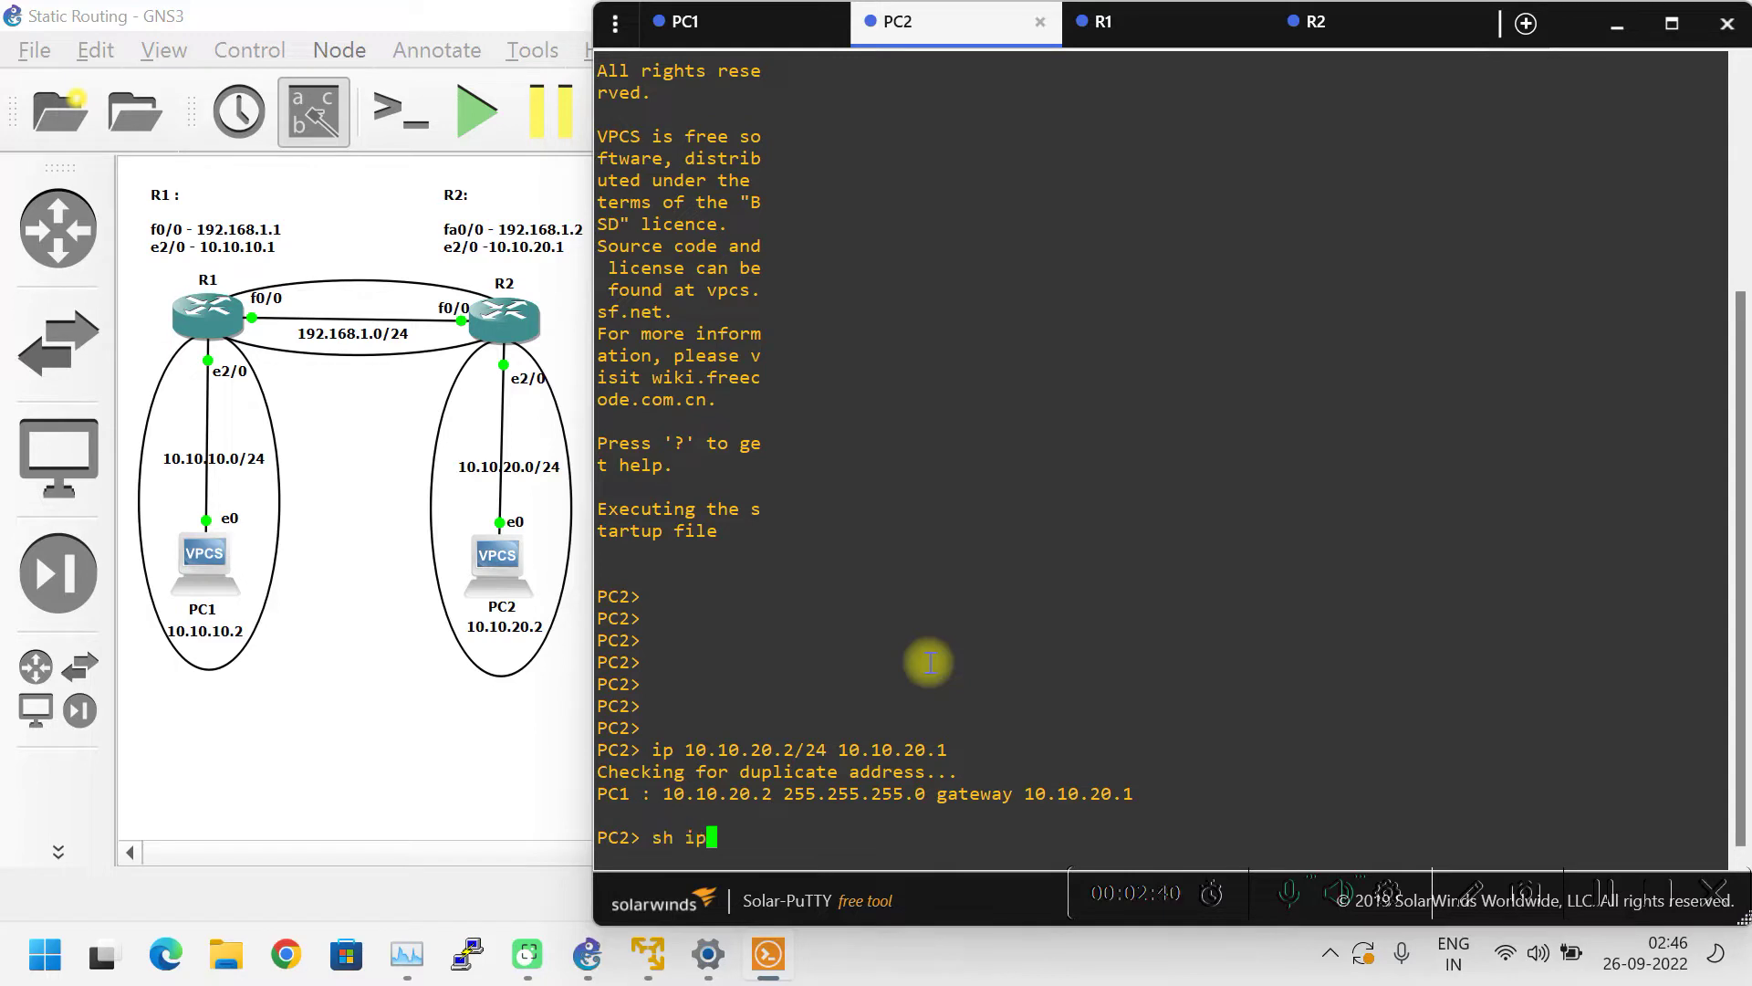
pyautogui.press('Return')
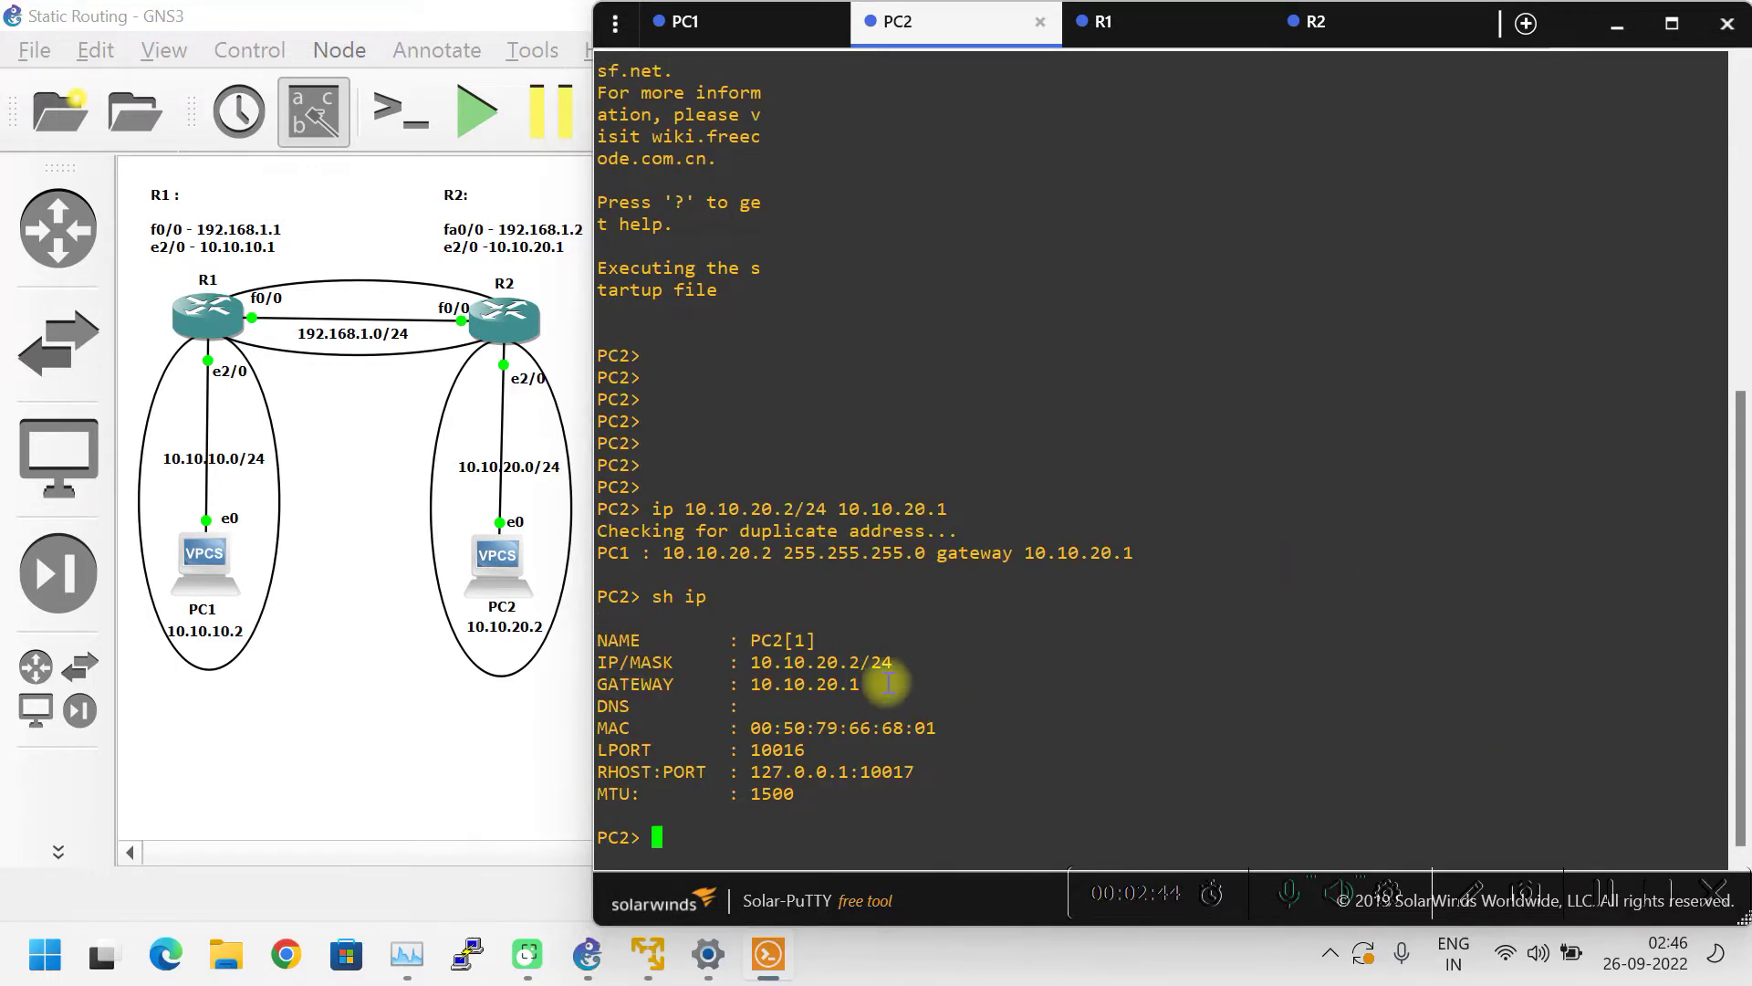
pyautogui.moveTo(913, 655); pyautogui.dragTo(730, 662)
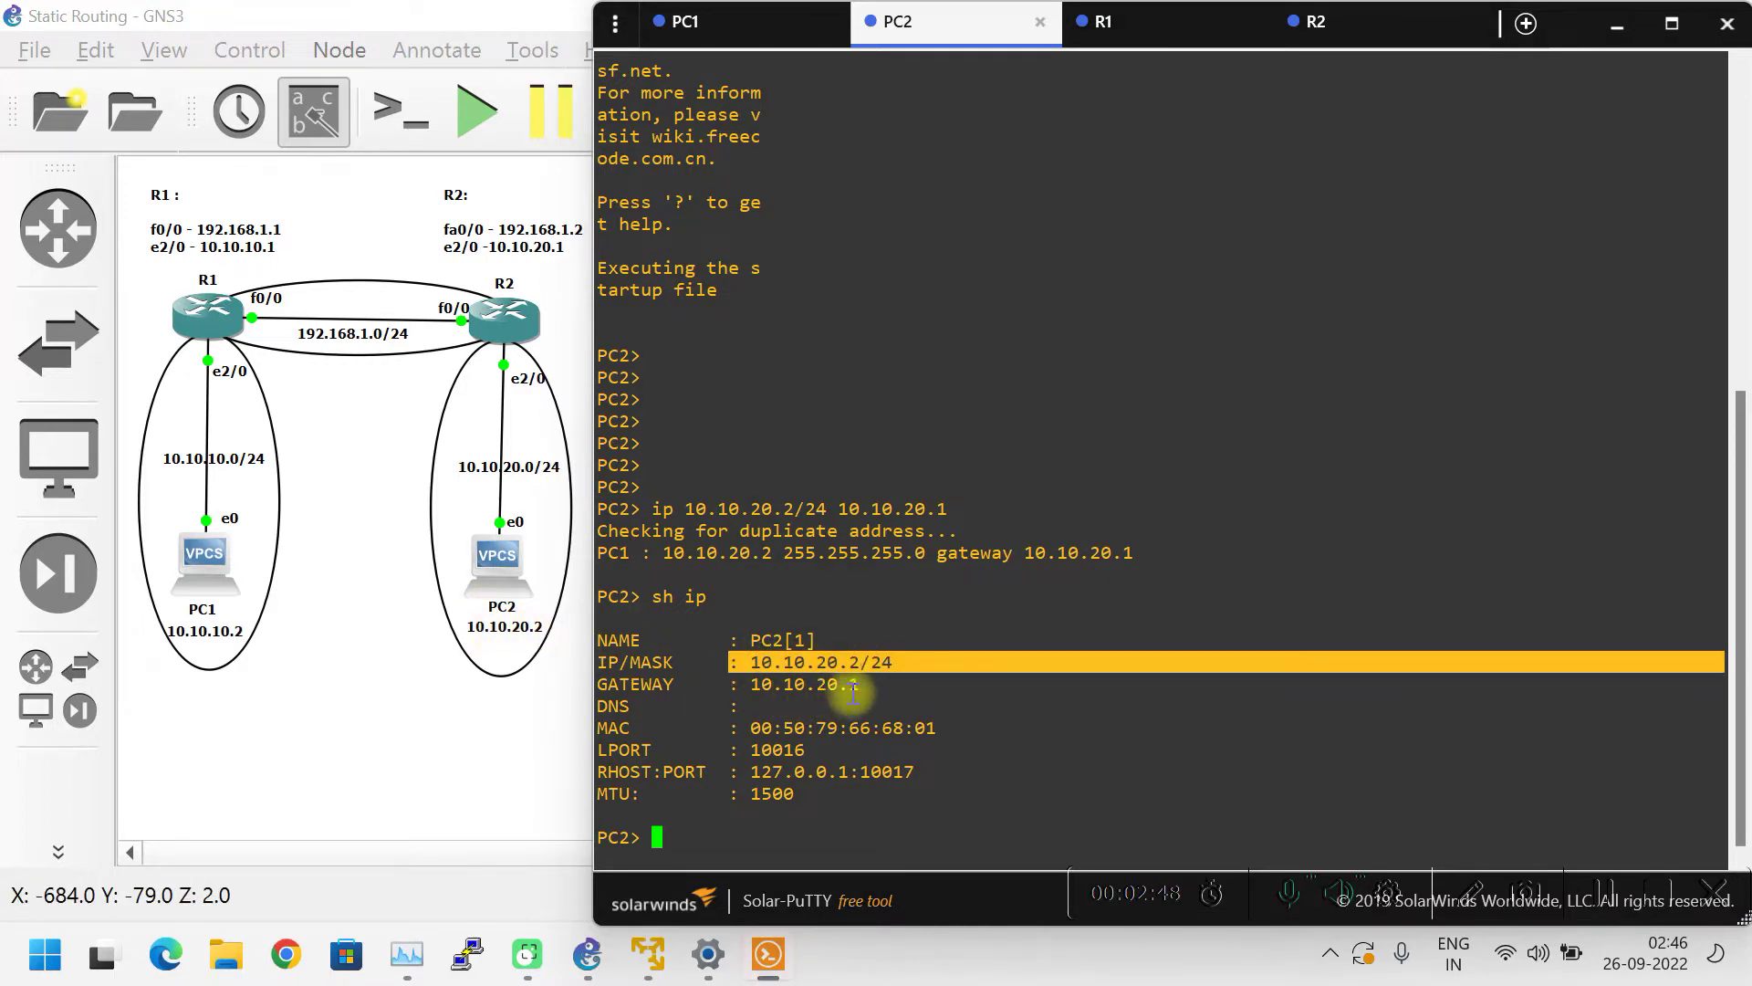
pyautogui.moveTo(852, 686); pyautogui.dragTo(805, 686)
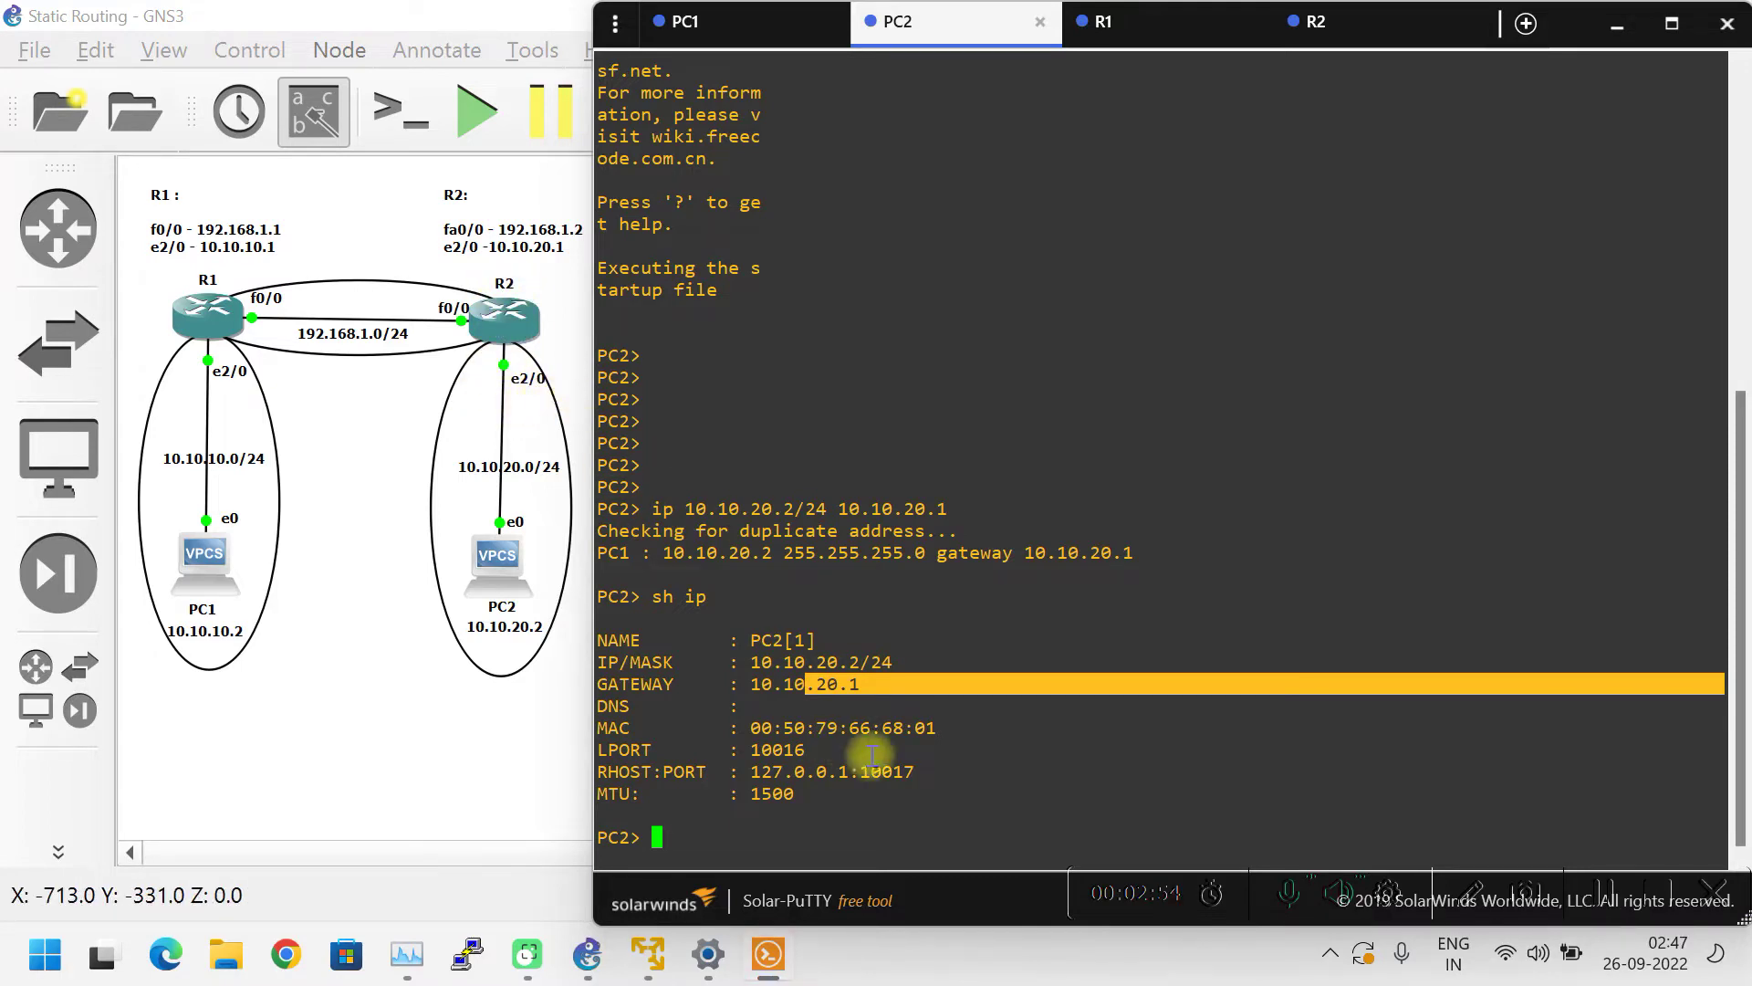
# - Save PC2's configuration with the "save" command
pyautogui.click(950, 754)
pyautogui.press('Return')
pyautogui.press('Return')
pyautogui.press('Return')
pyautogui.press('Return')
pyautogui.write('save')
pyautogui.press('Return')
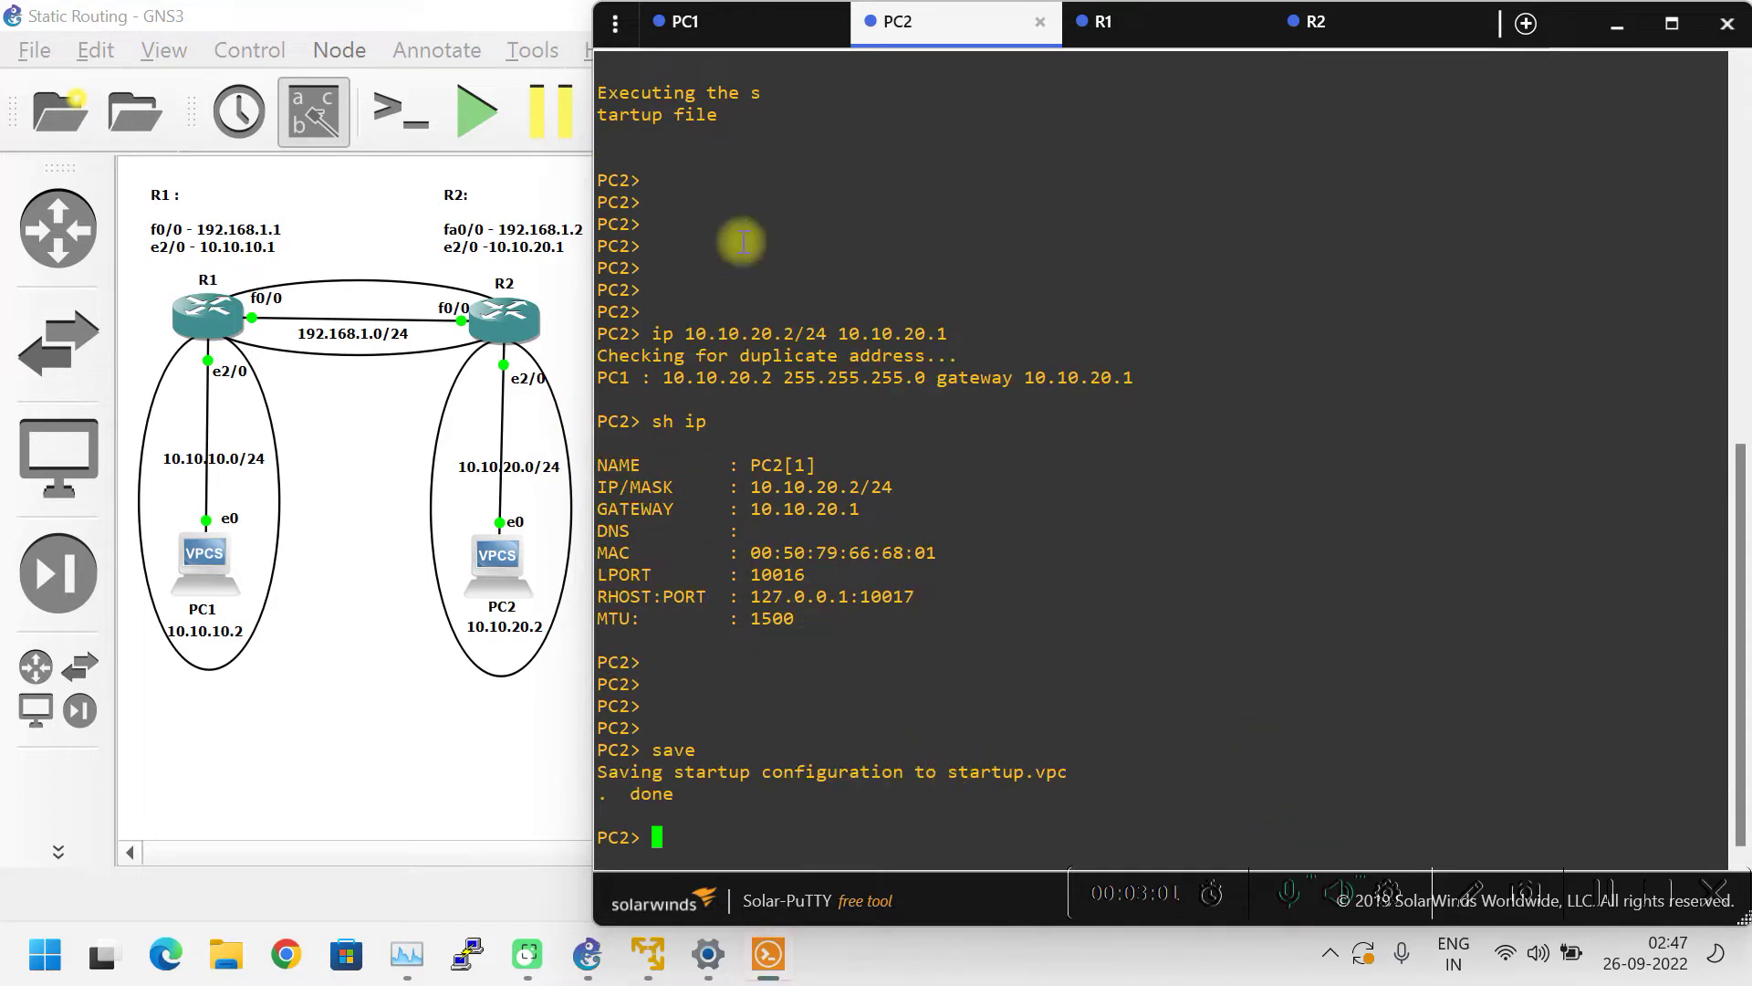
# - Switch to the PC1 console and save its configuration with the "save" command
pyautogui.click(703, 22)
pyautogui.press('Return')
pyautogui.press('Return')
pyautogui.press('Return')
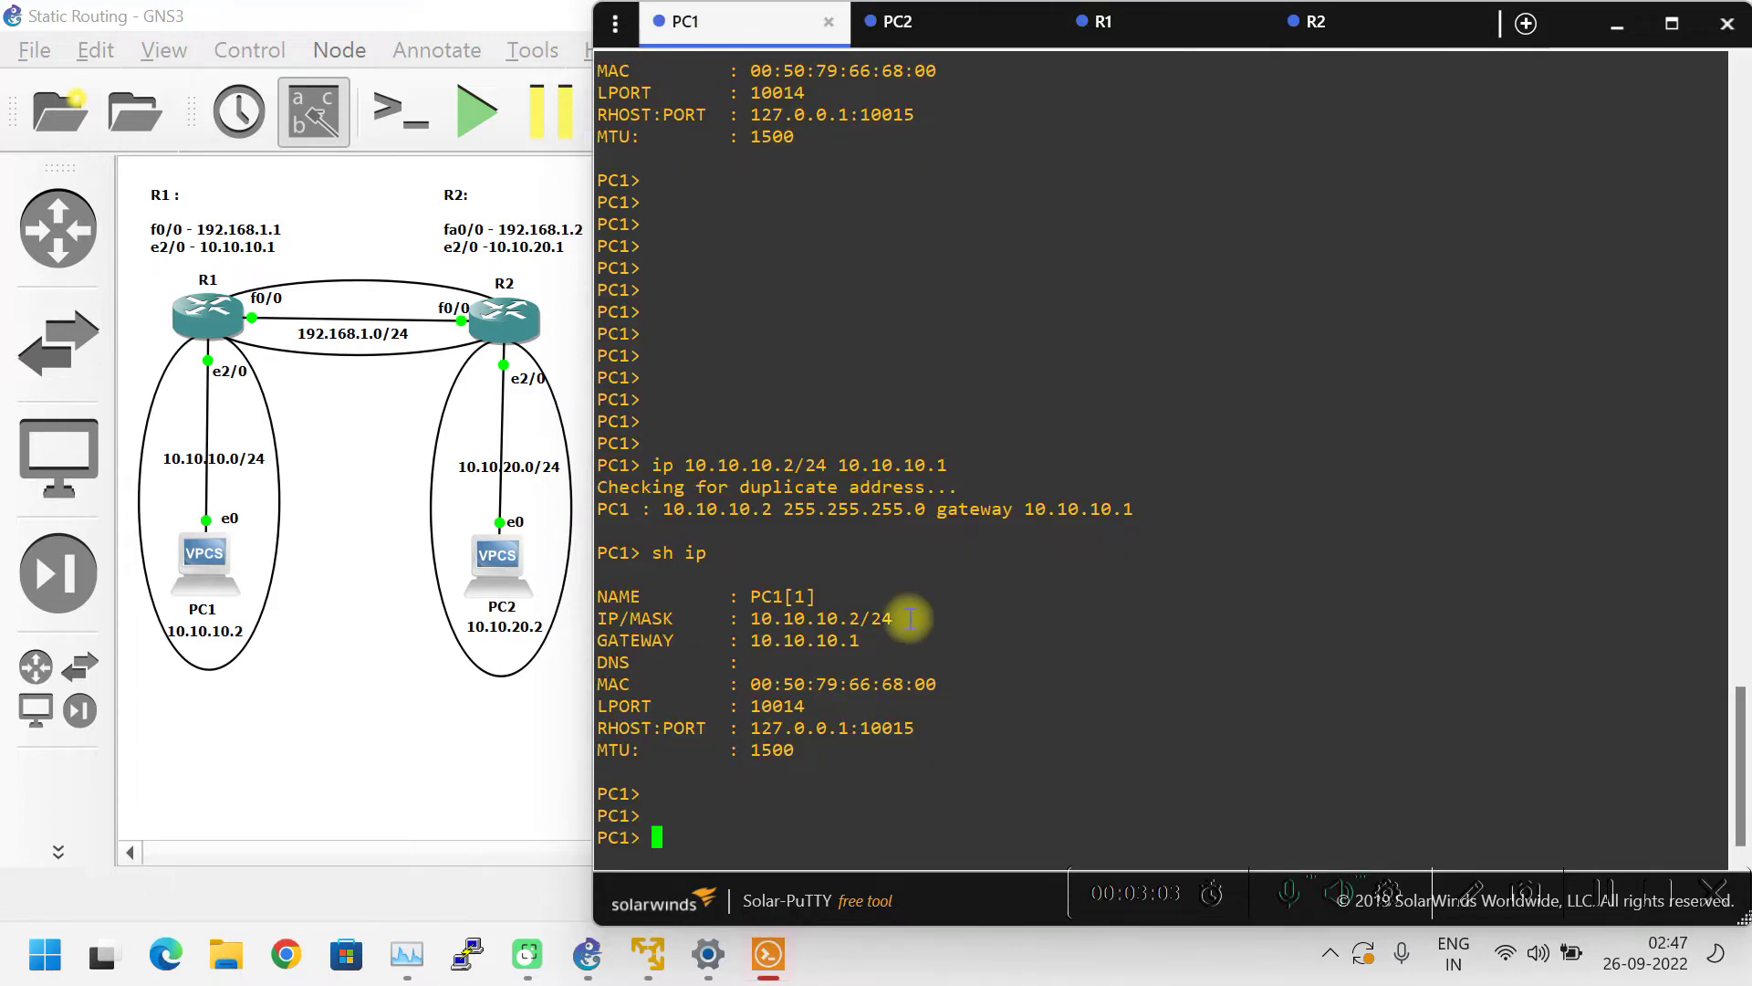
pyautogui.write('save')
pyautogui.press('Return')
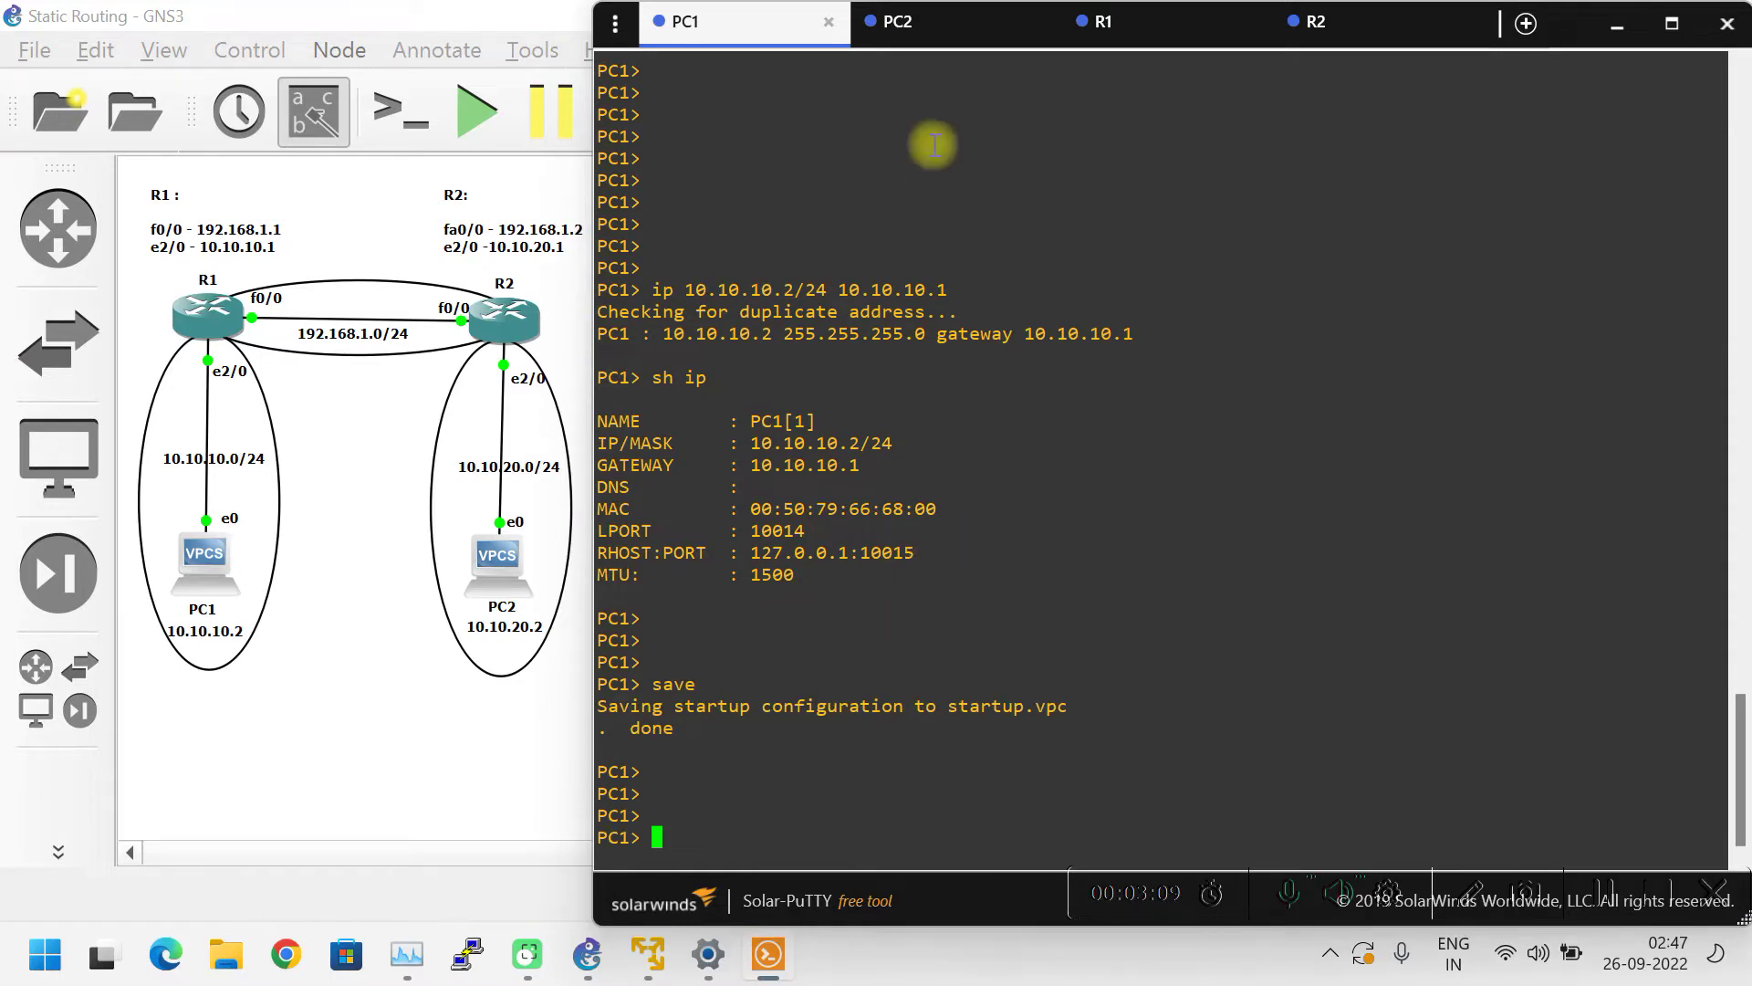
# - On R1, display the interface summary with "sh ip interface brief" and check FastEthernet0/0 and Ethernet2/0
pyautogui.click(922, 27)
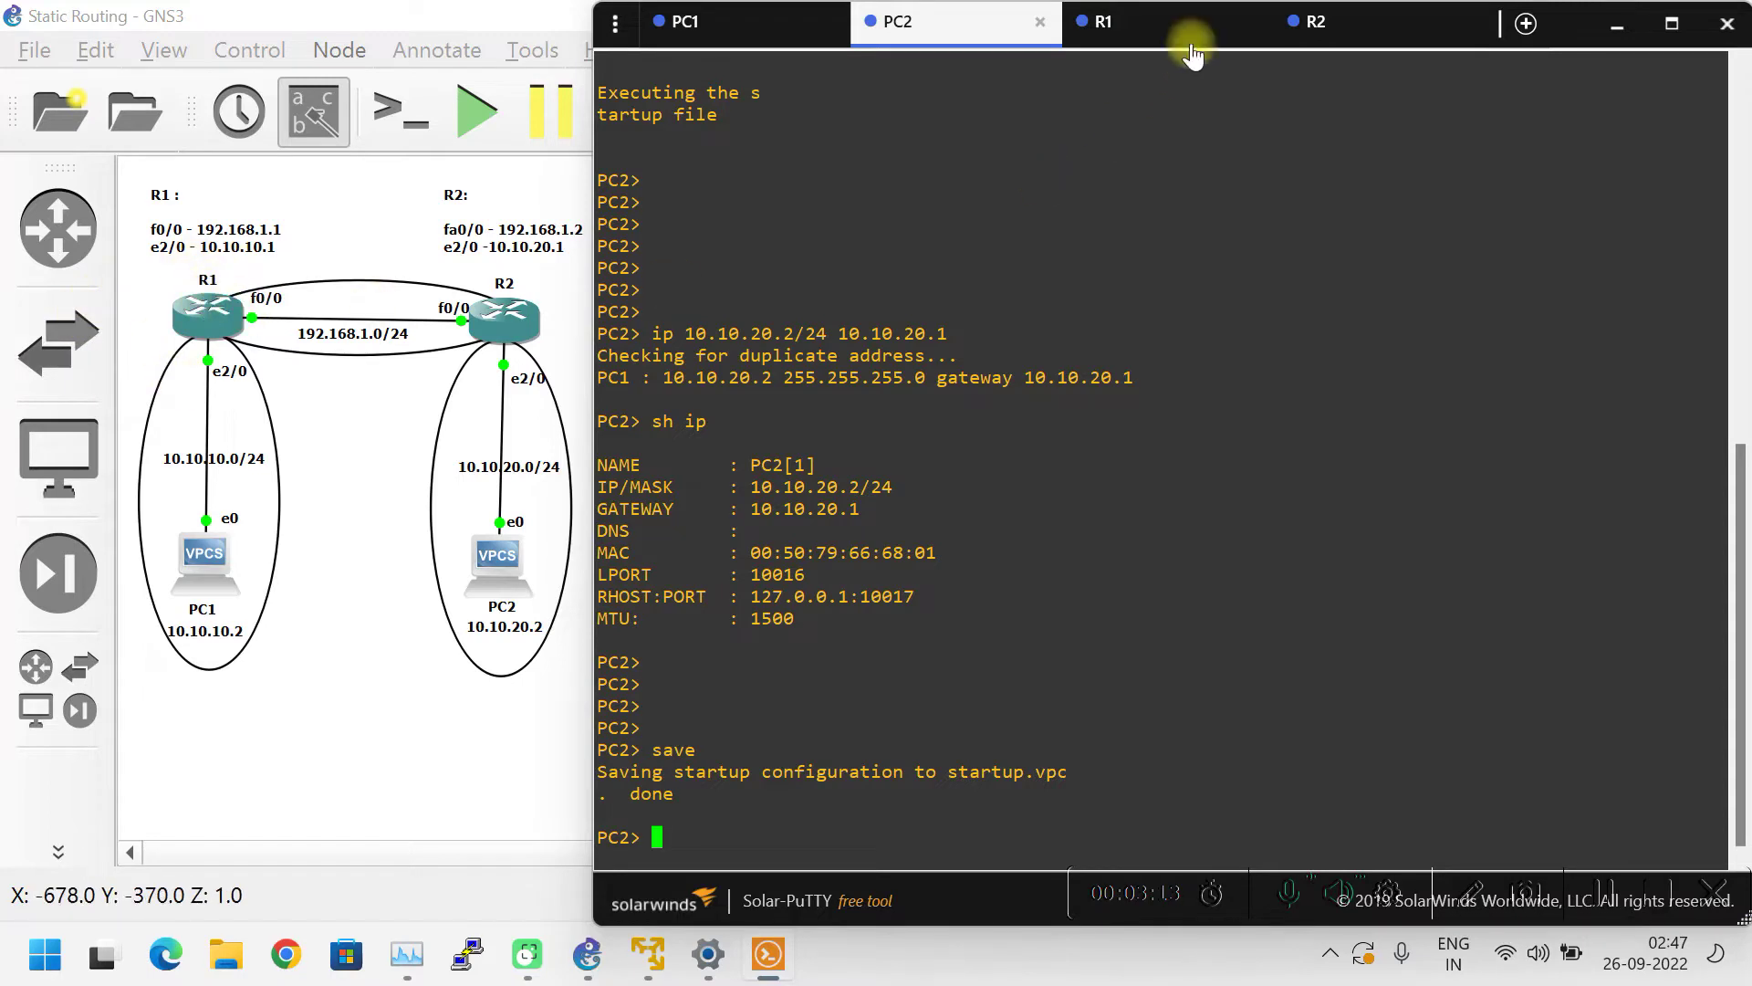
pyautogui.click(1165, 36)
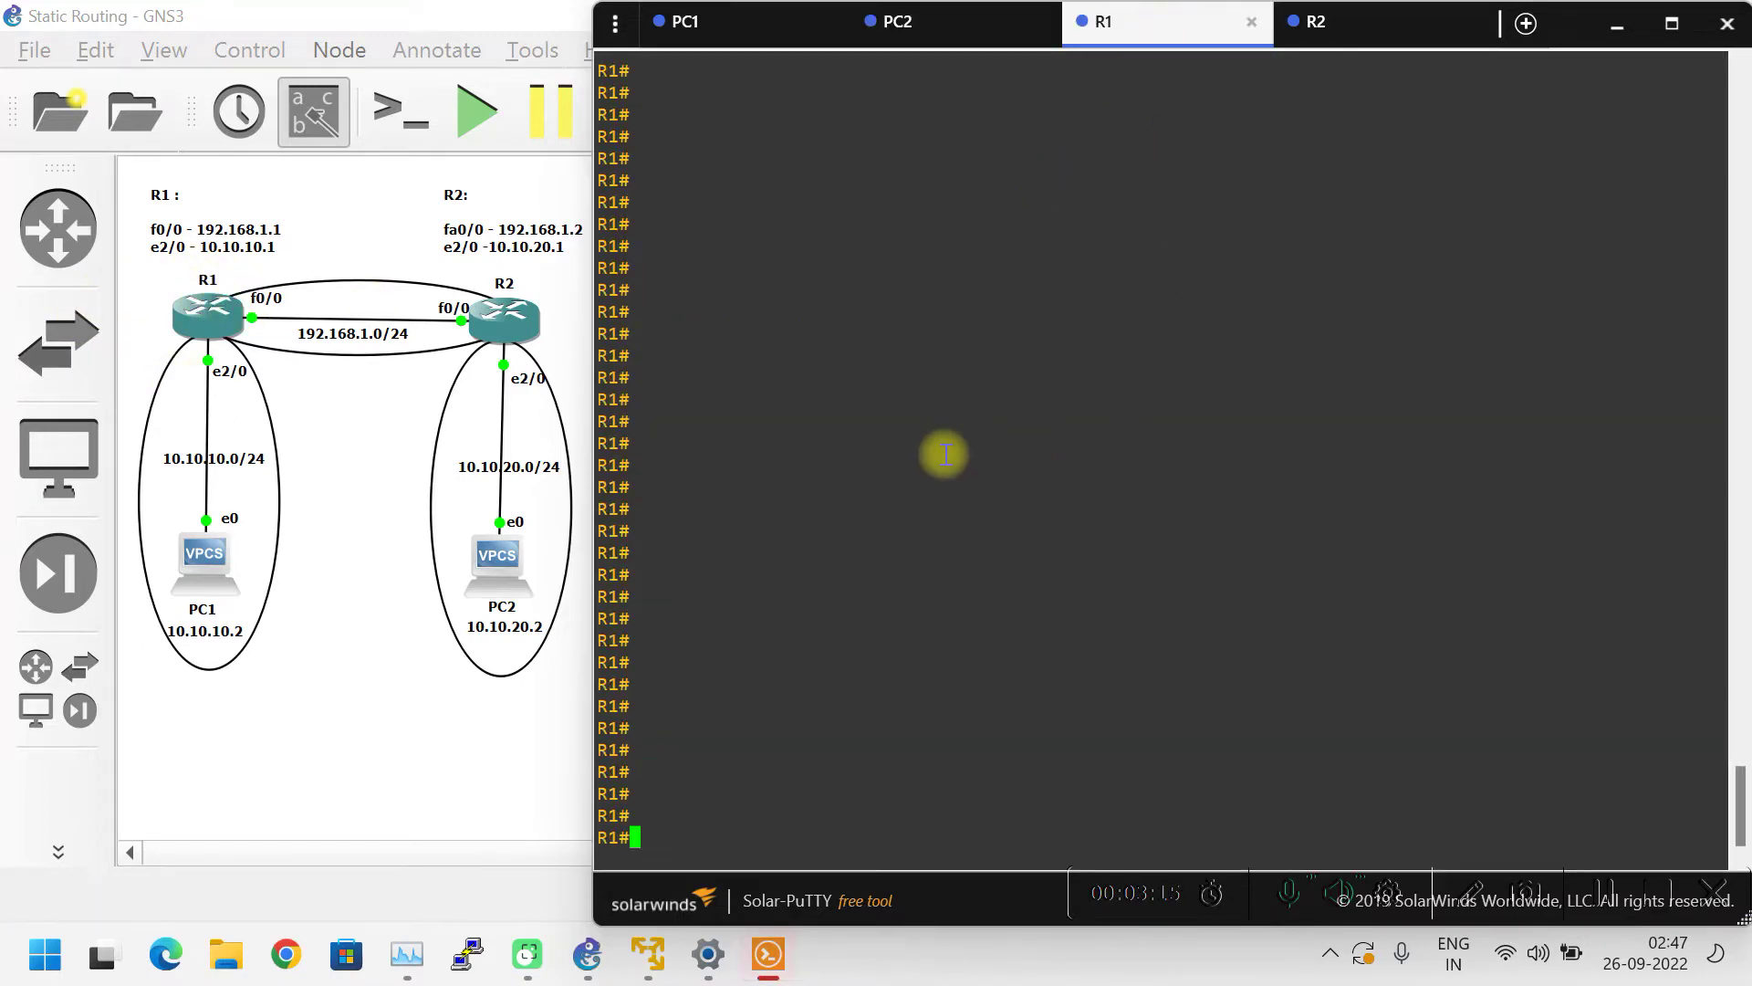
pyautogui.write('sh ip int')
pyautogui.press('Tab')
pyautogui.write('br')
pyautogui.press('Tab')
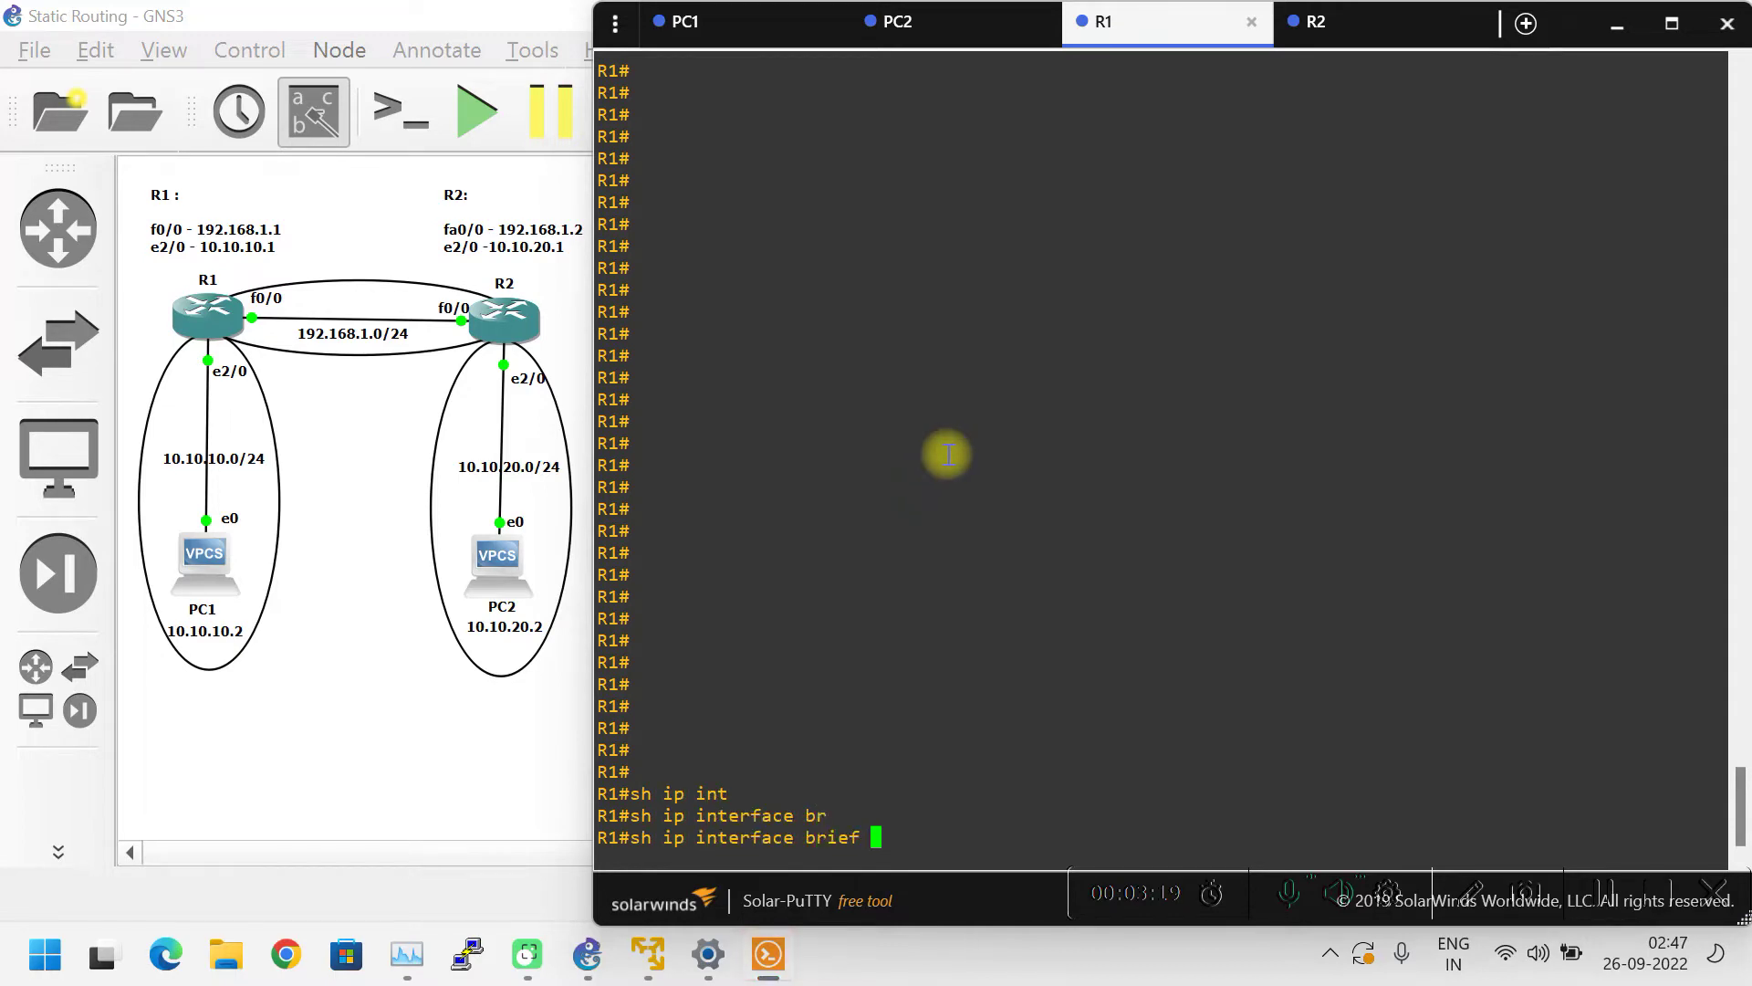
pyautogui.press('Return')
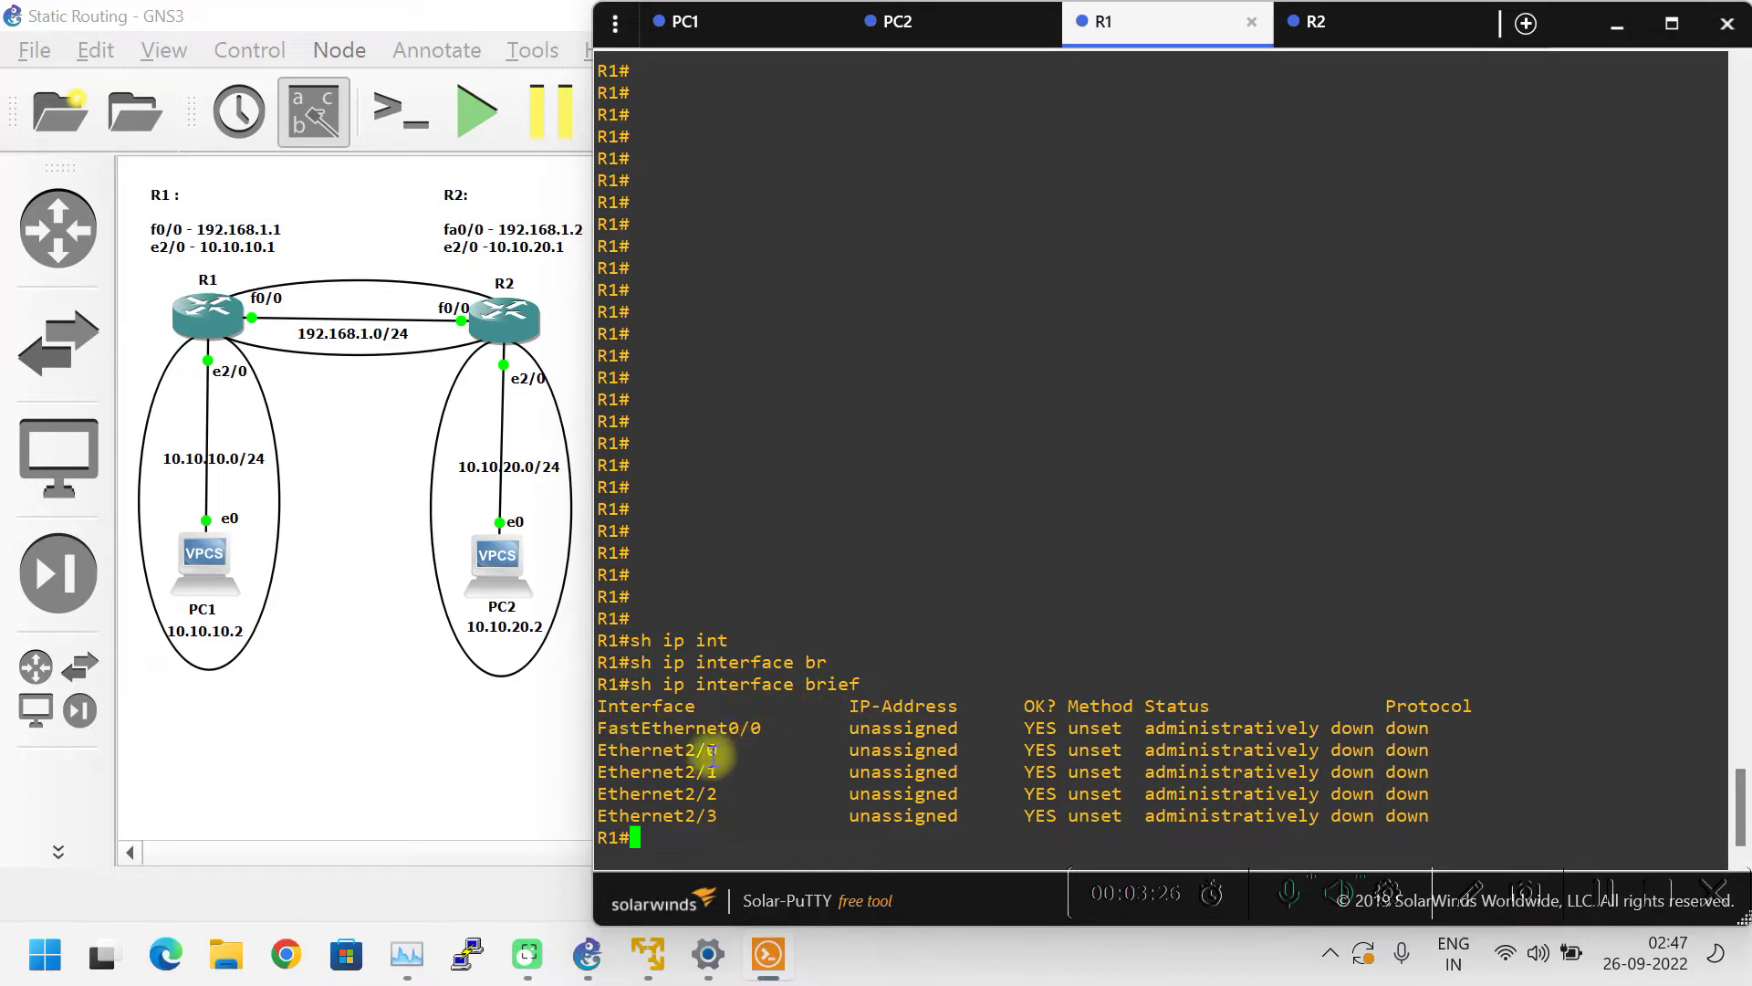
pyautogui.moveTo(734, 749); pyautogui.dragTo(652, 728)
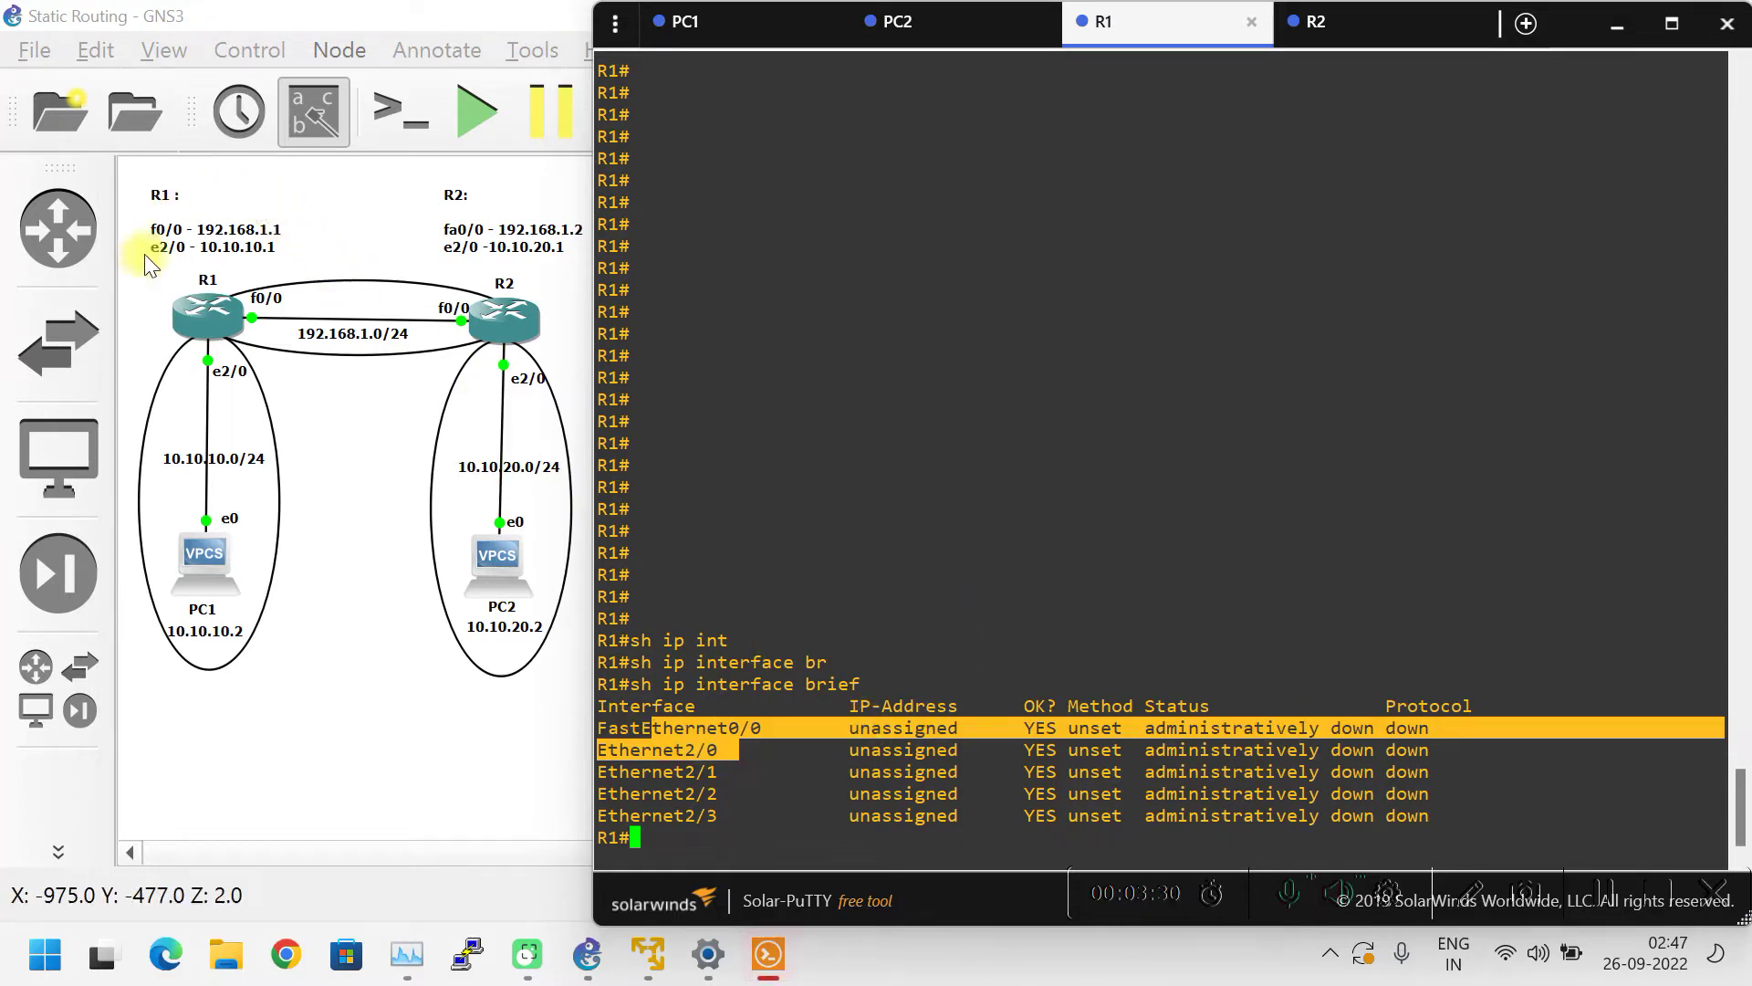
pyautogui.click(1050, 710)
pyautogui.press('Return')
pyautogui.press('Return')
pyautogui.press('Return')
pyautogui.press('Return')
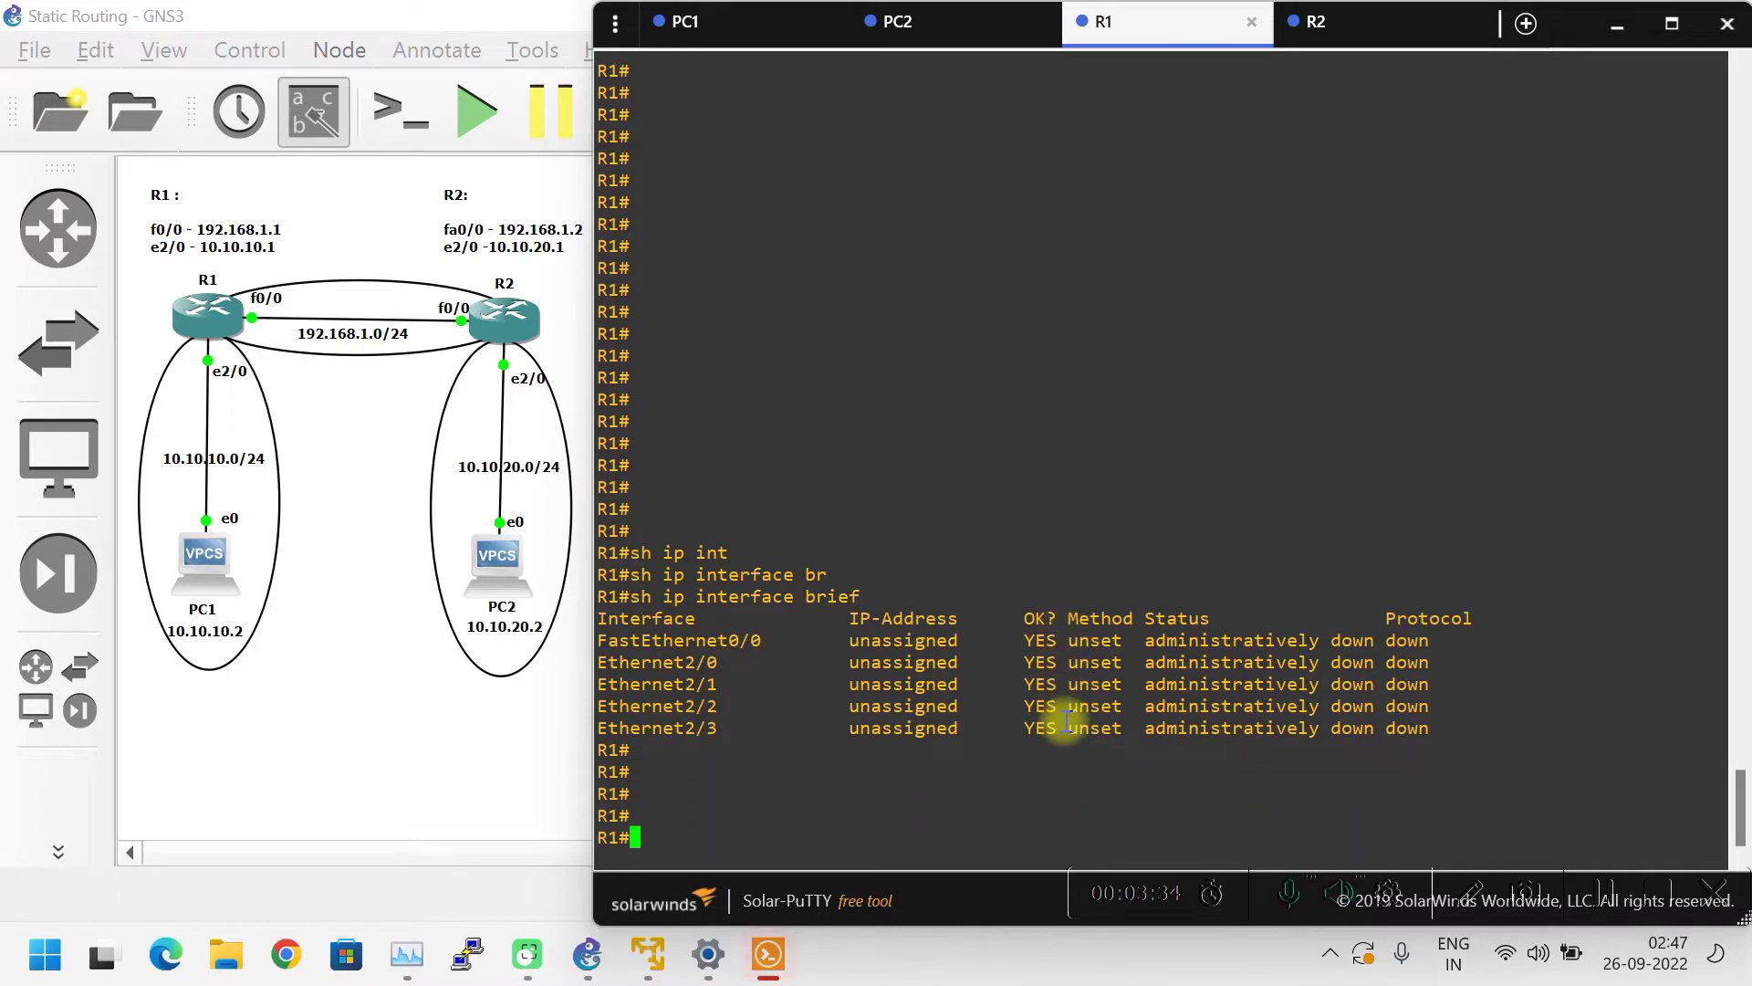
# - Enter global configuration mode on R1 and open interface fastEthernet 0/0 for configuration
pyautogui.write('confit')
pyautogui.write('t')
pyautogui.press('Return')
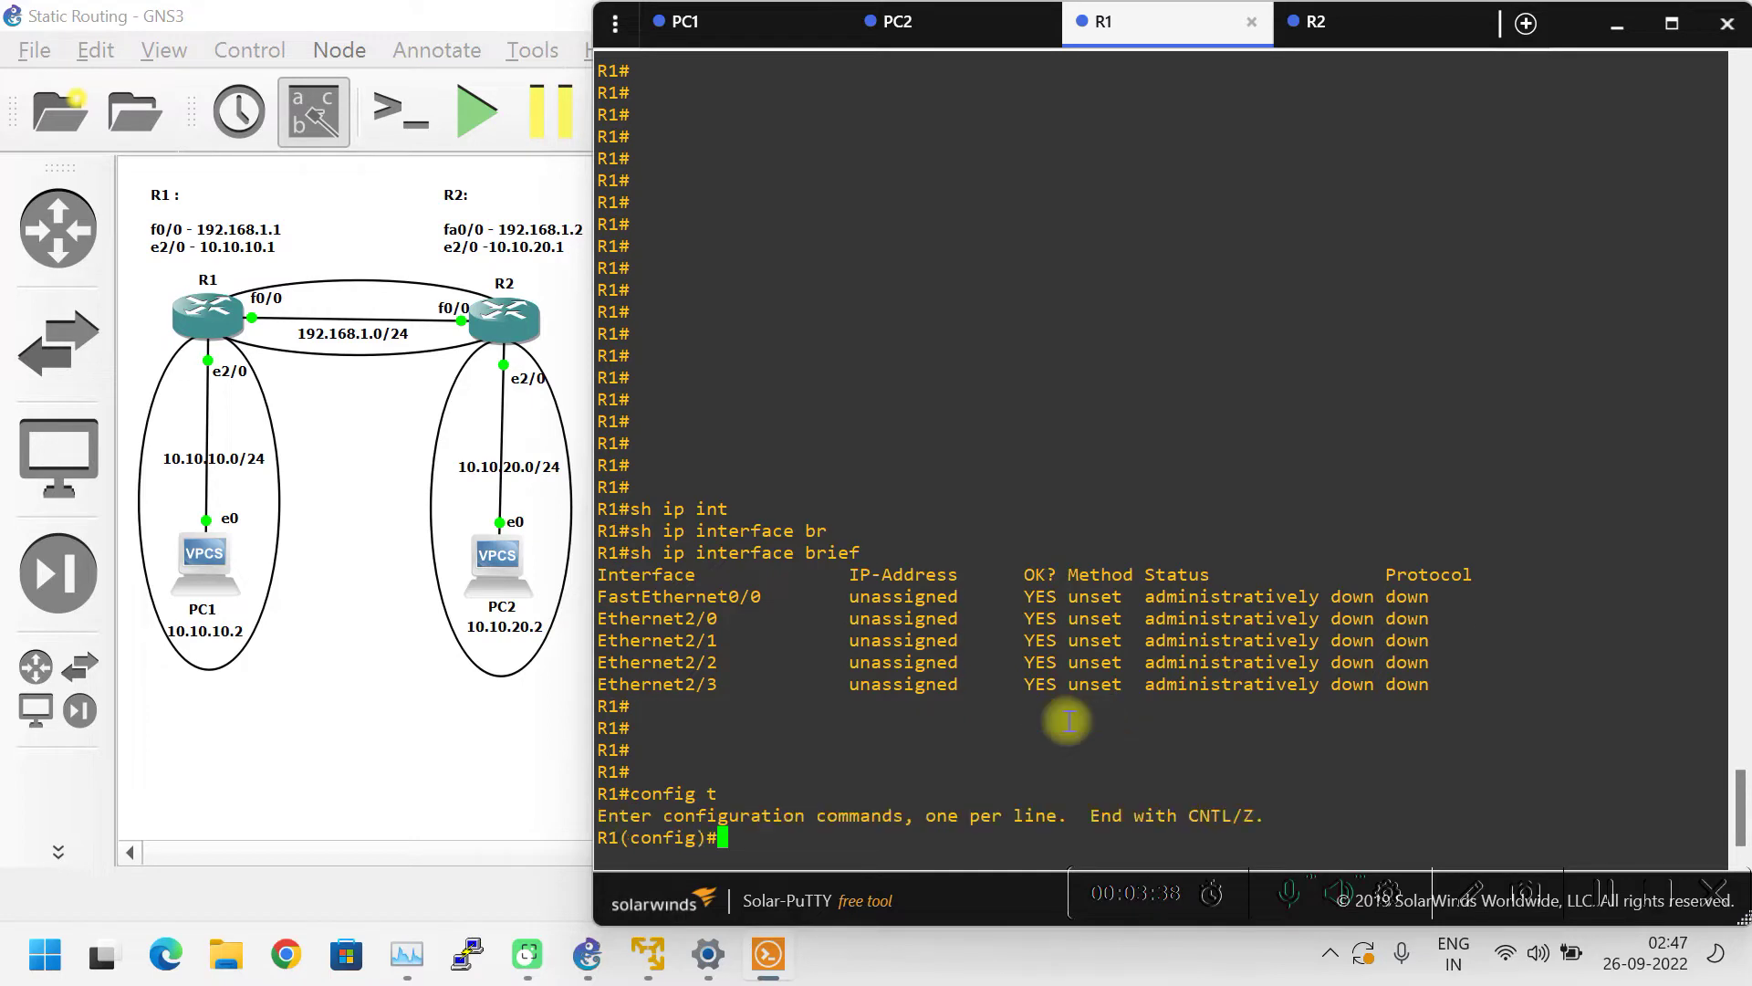
pyautogui.write('inte')
pyautogui.press('Tab')
pyautogui.write('f')
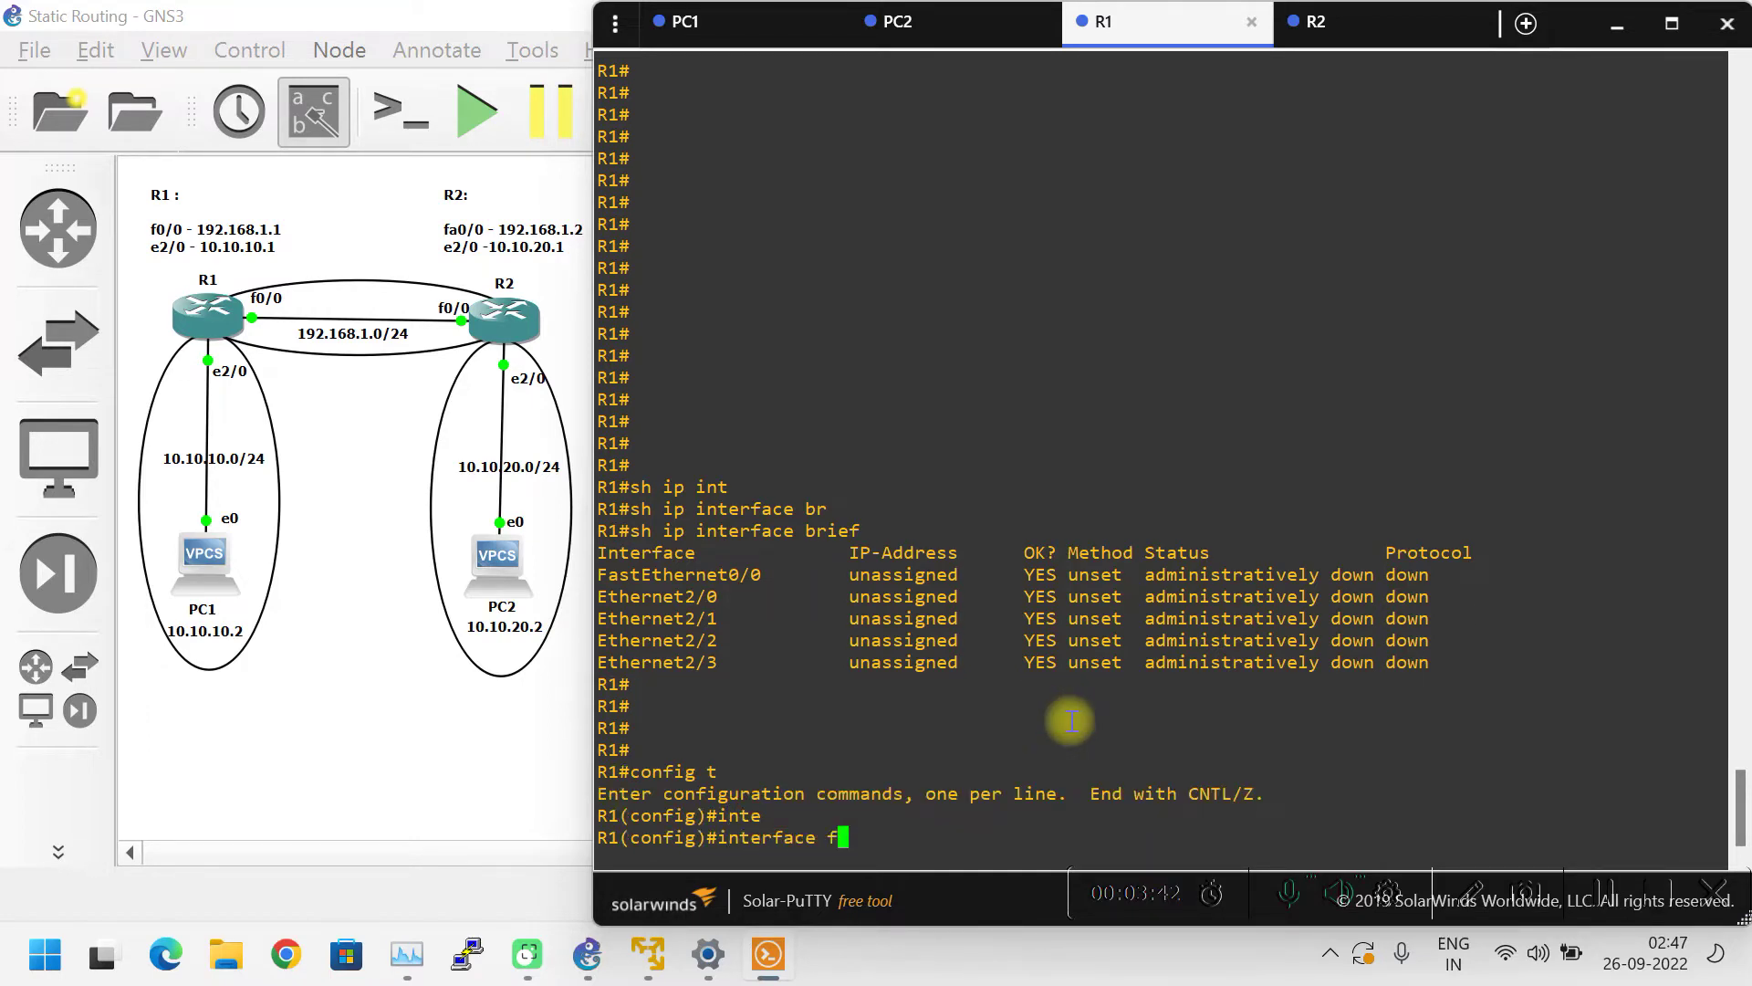
pyautogui.write('a')
pyautogui.press('Tab')
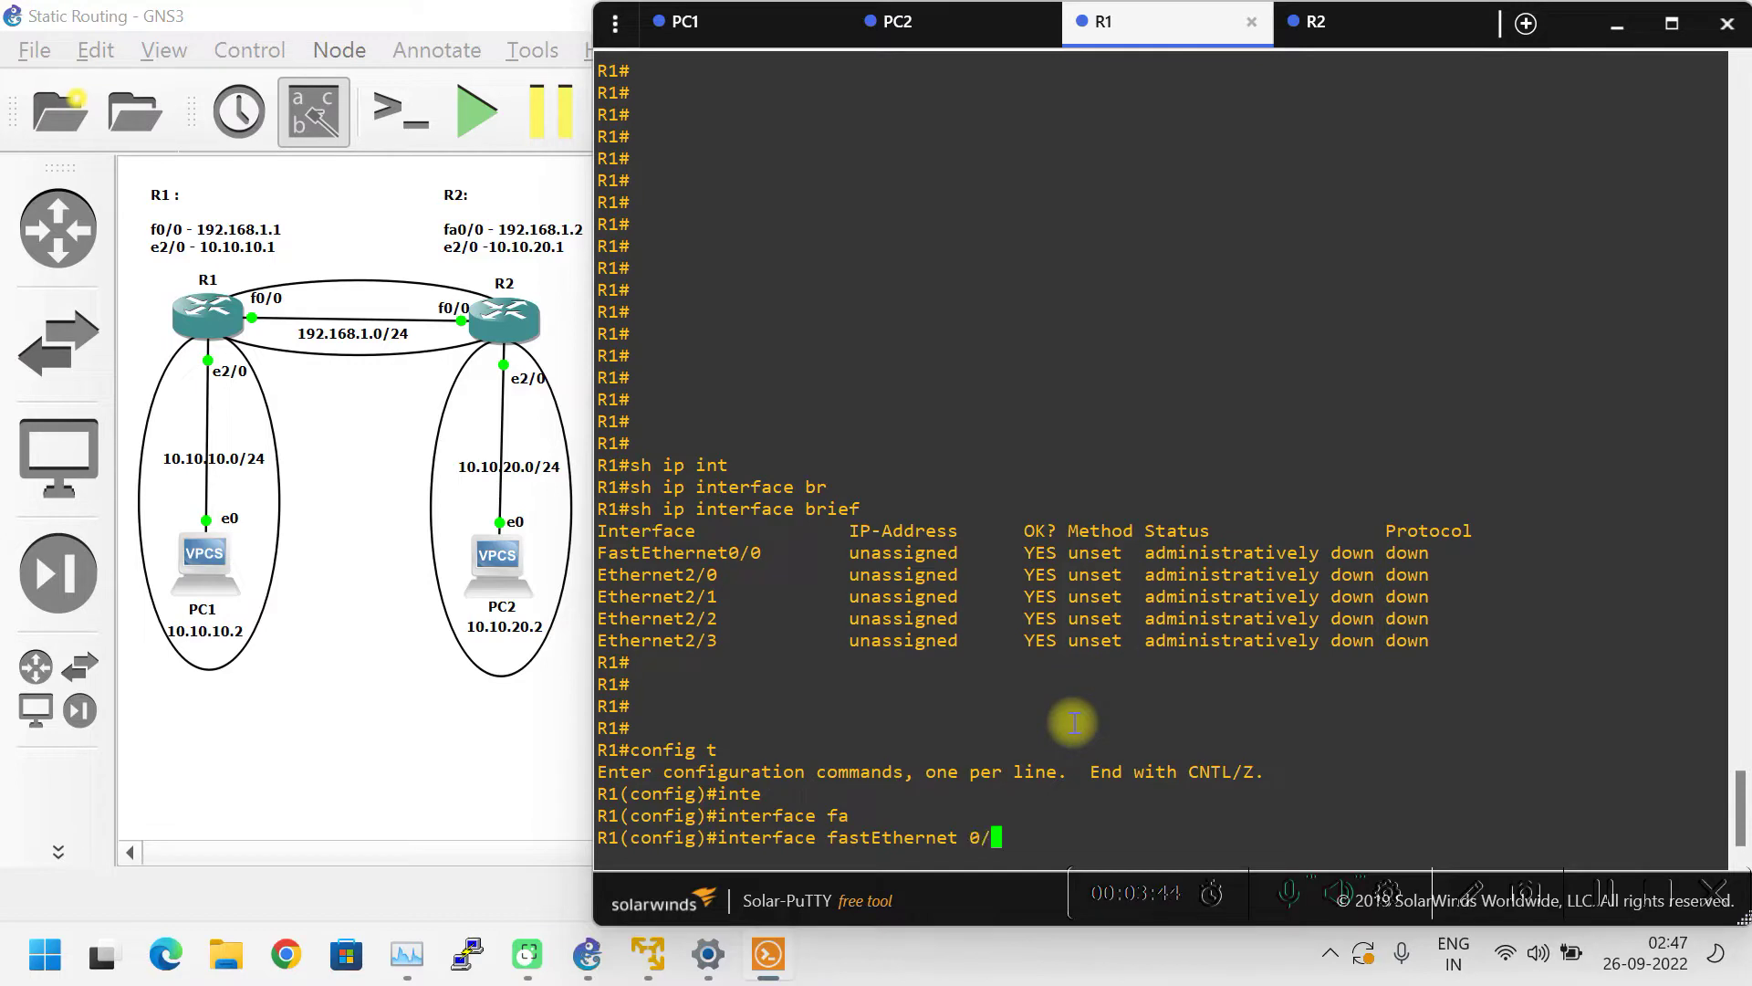
pyautogui.write('0/0')
pyautogui.press('Return')
# - Assign IP address 192.168.1.1 with mask 255.255.255.0 to R1's fastEthernet 0/0 interface
pyautogui.write('ip add')
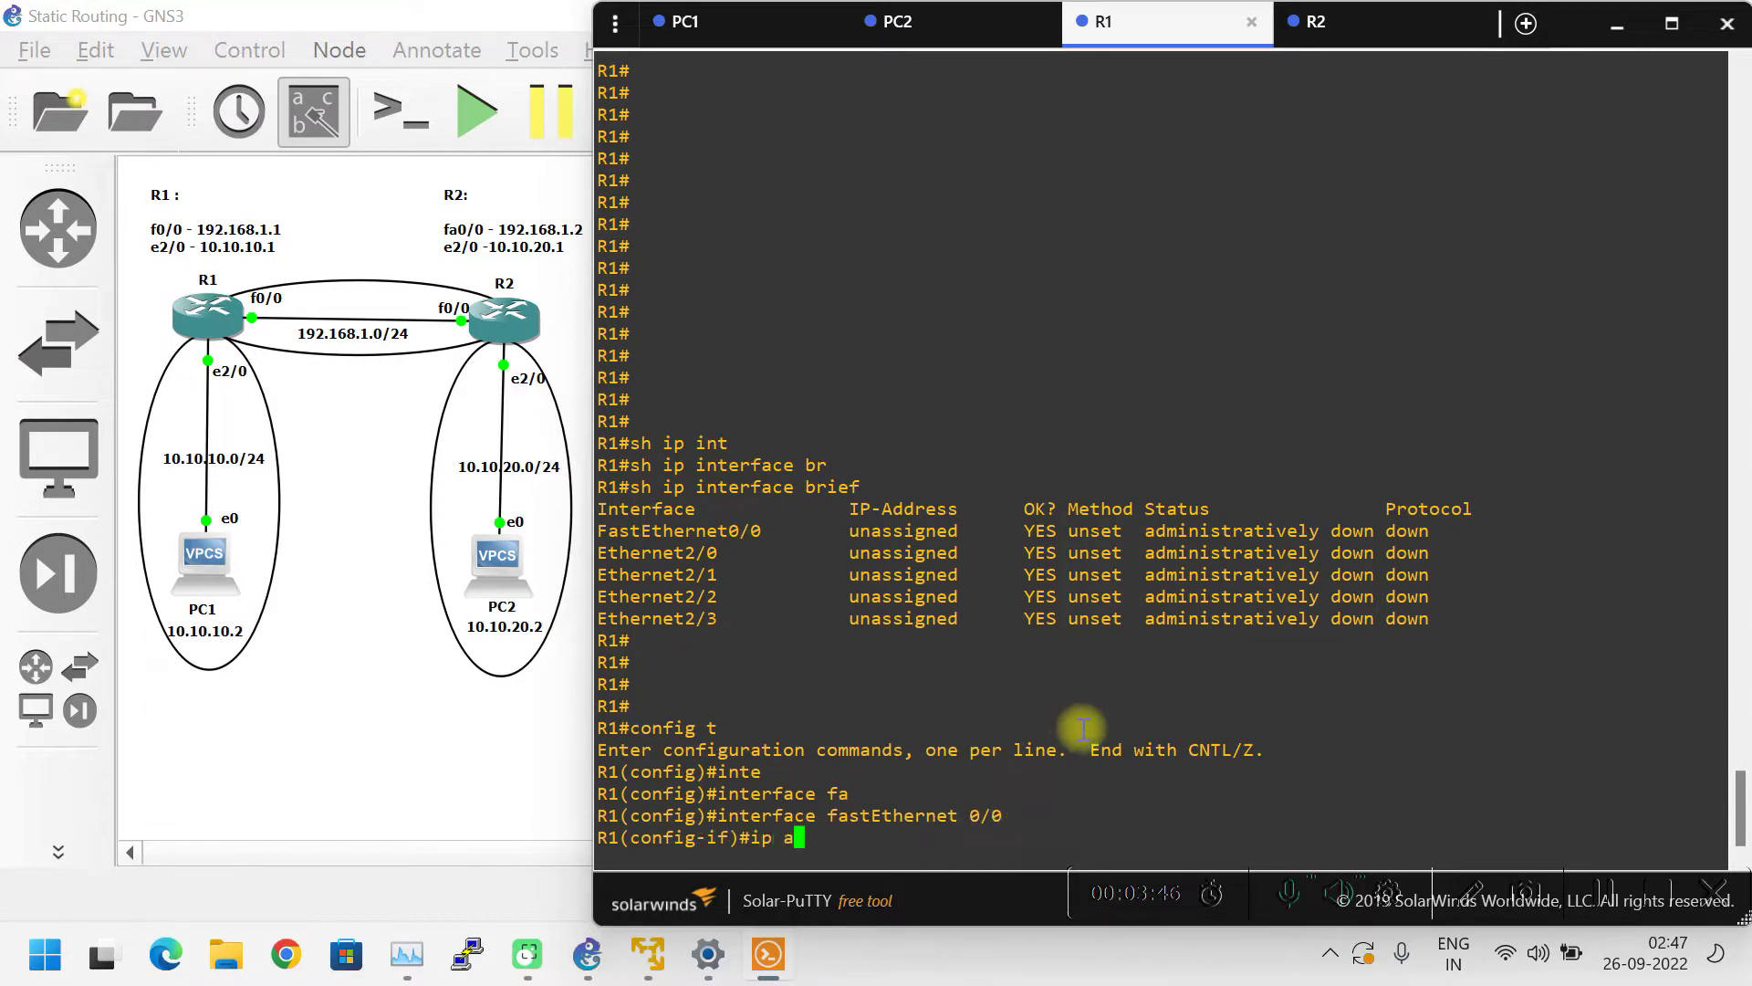
pyautogui.press('Tab')
pyautogui.write('19')
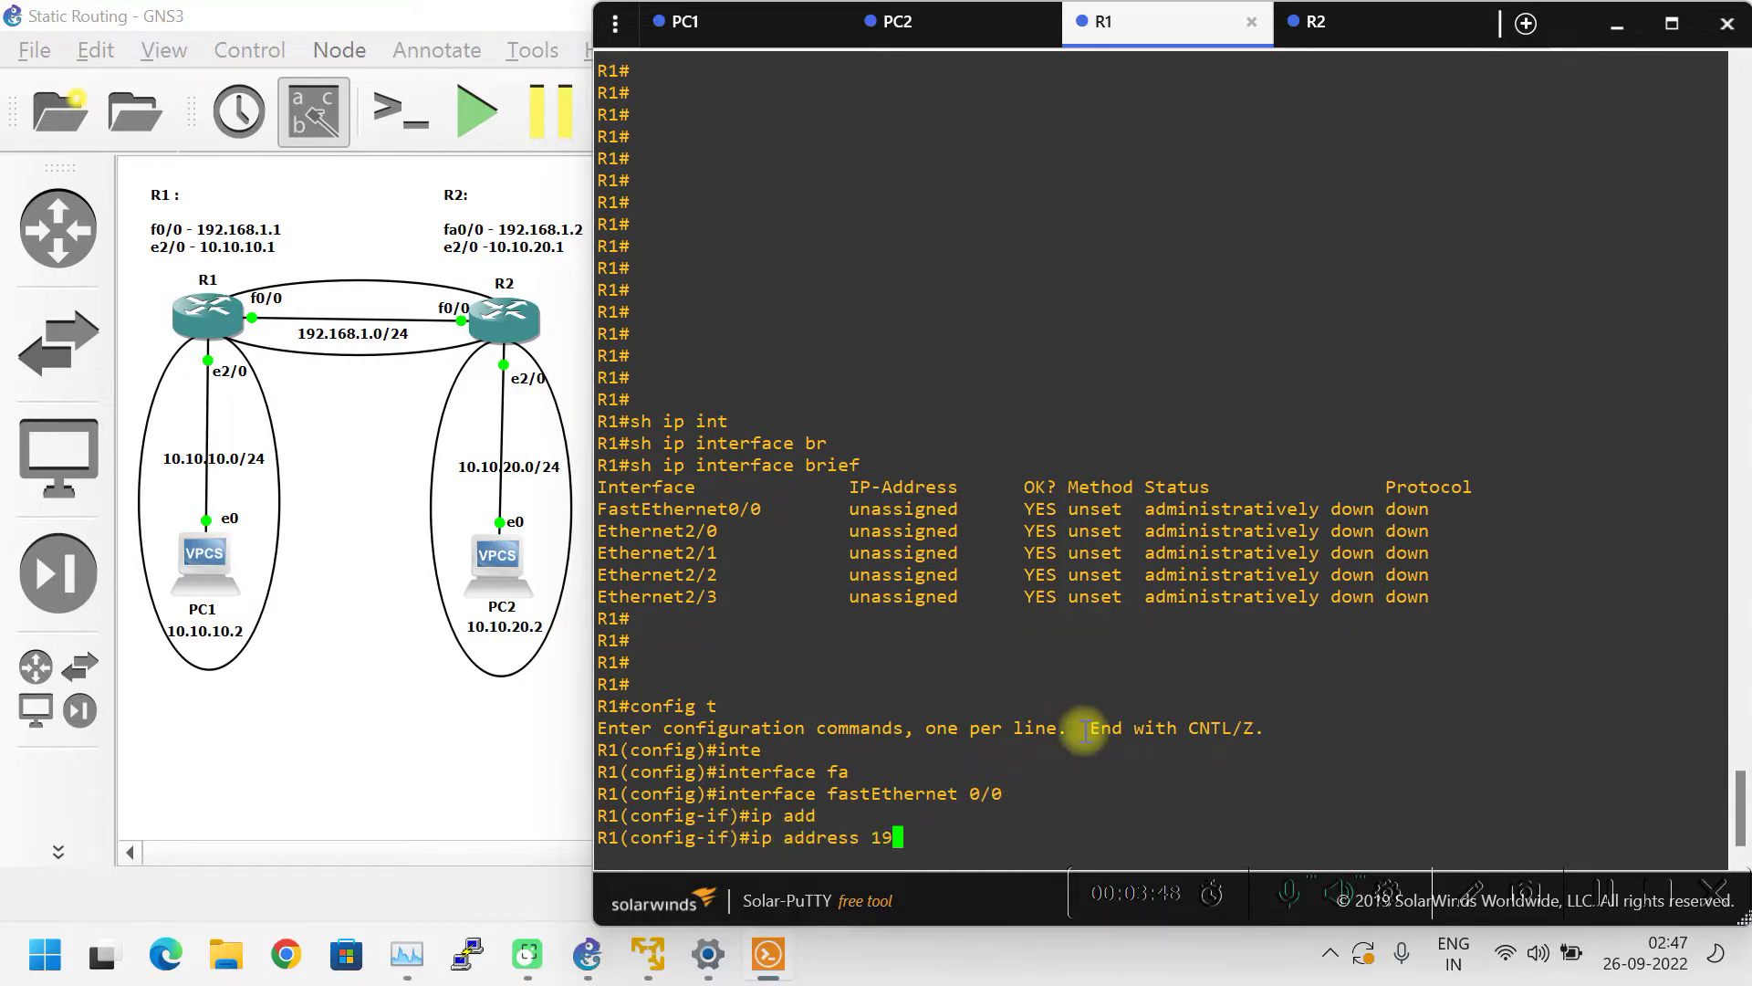
pyautogui.write('2.168.1.1 255.255.25')
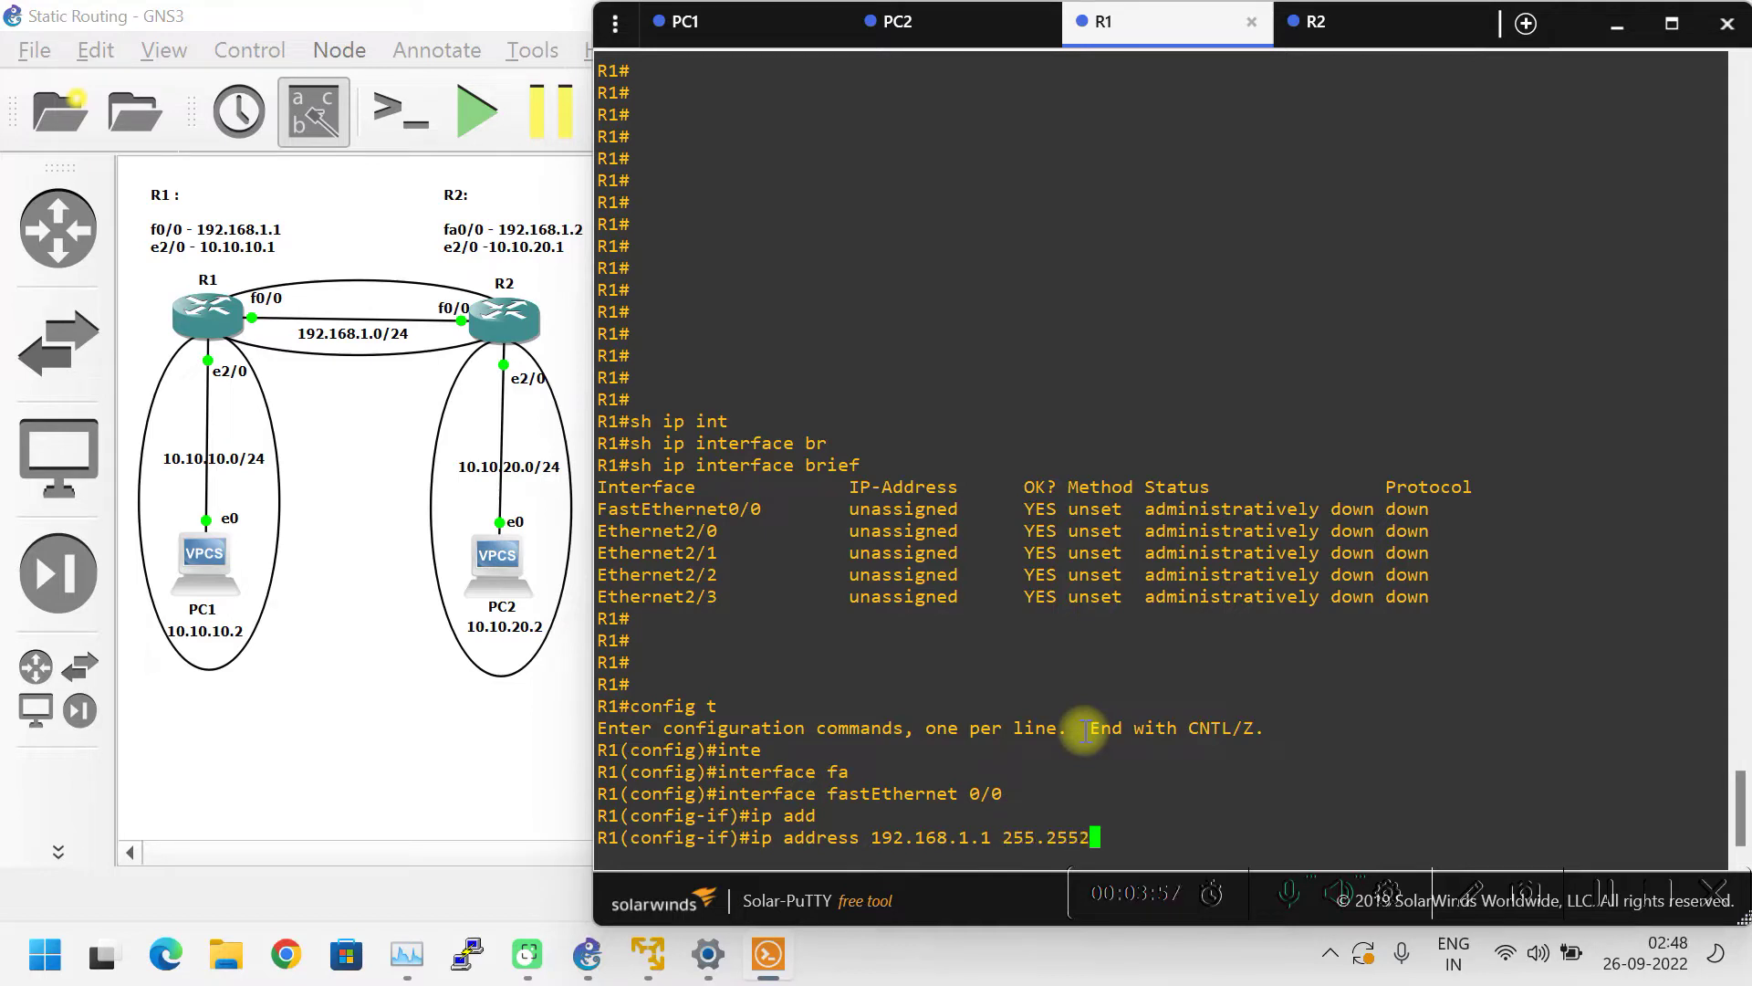
pyautogui.press('BackSpace')
pyautogui.press('BackSpace')
pyautogui.press('BackSpace')
pyautogui.write('.255.0')
pyautogui.press('Return')
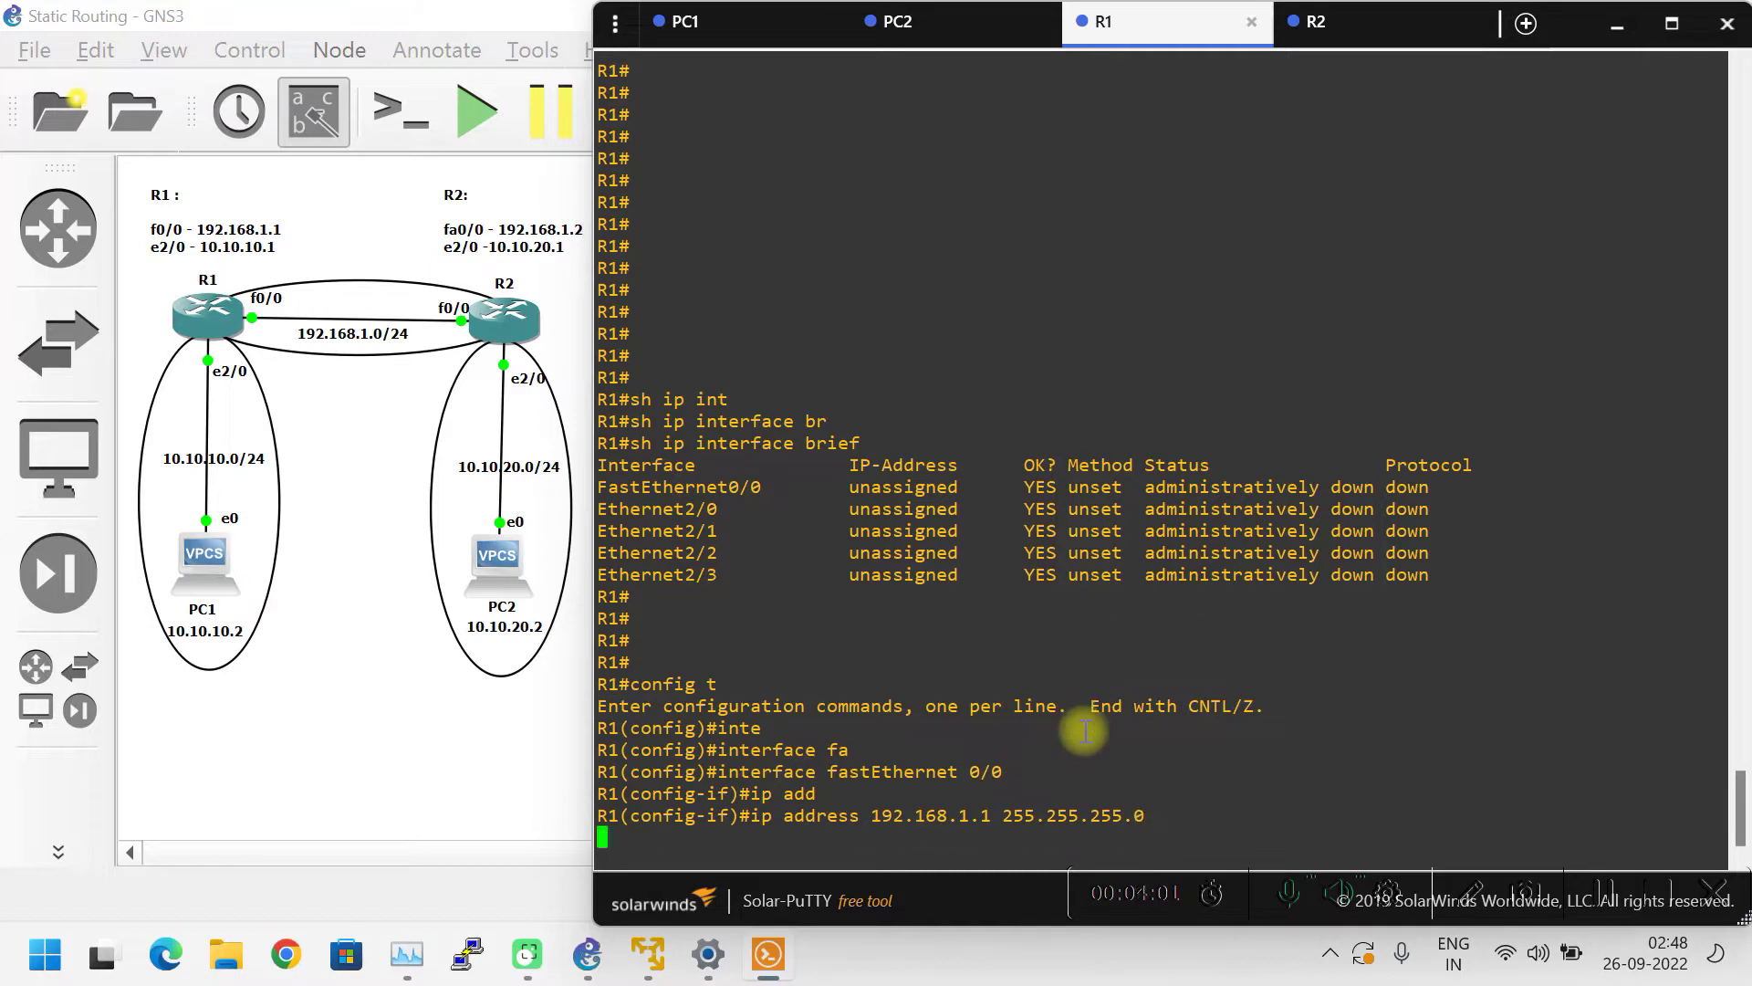
# - Enable R1's fastEthernet 0/0 interface with the "no sh" command
pyautogui.write('no s')
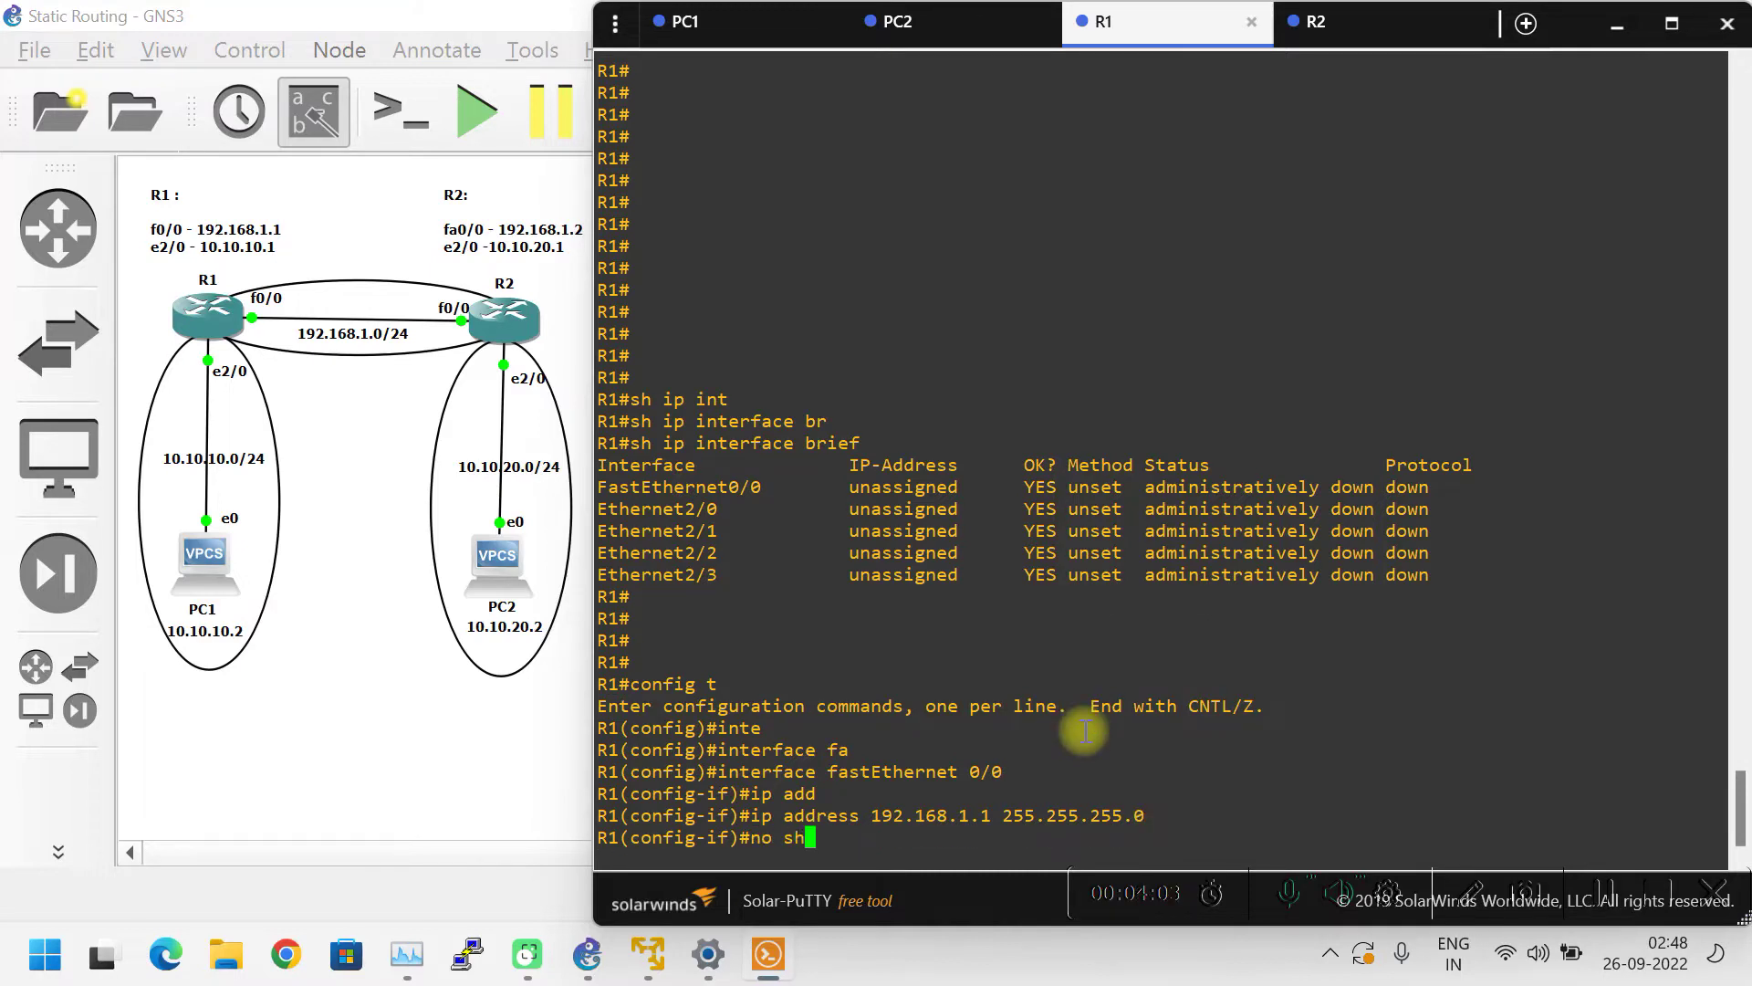
pyautogui.write('h')
pyautogui.press('Return')
pyautogui.press('Return')
pyautogui.press('Return')
pyautogui.press('Return')
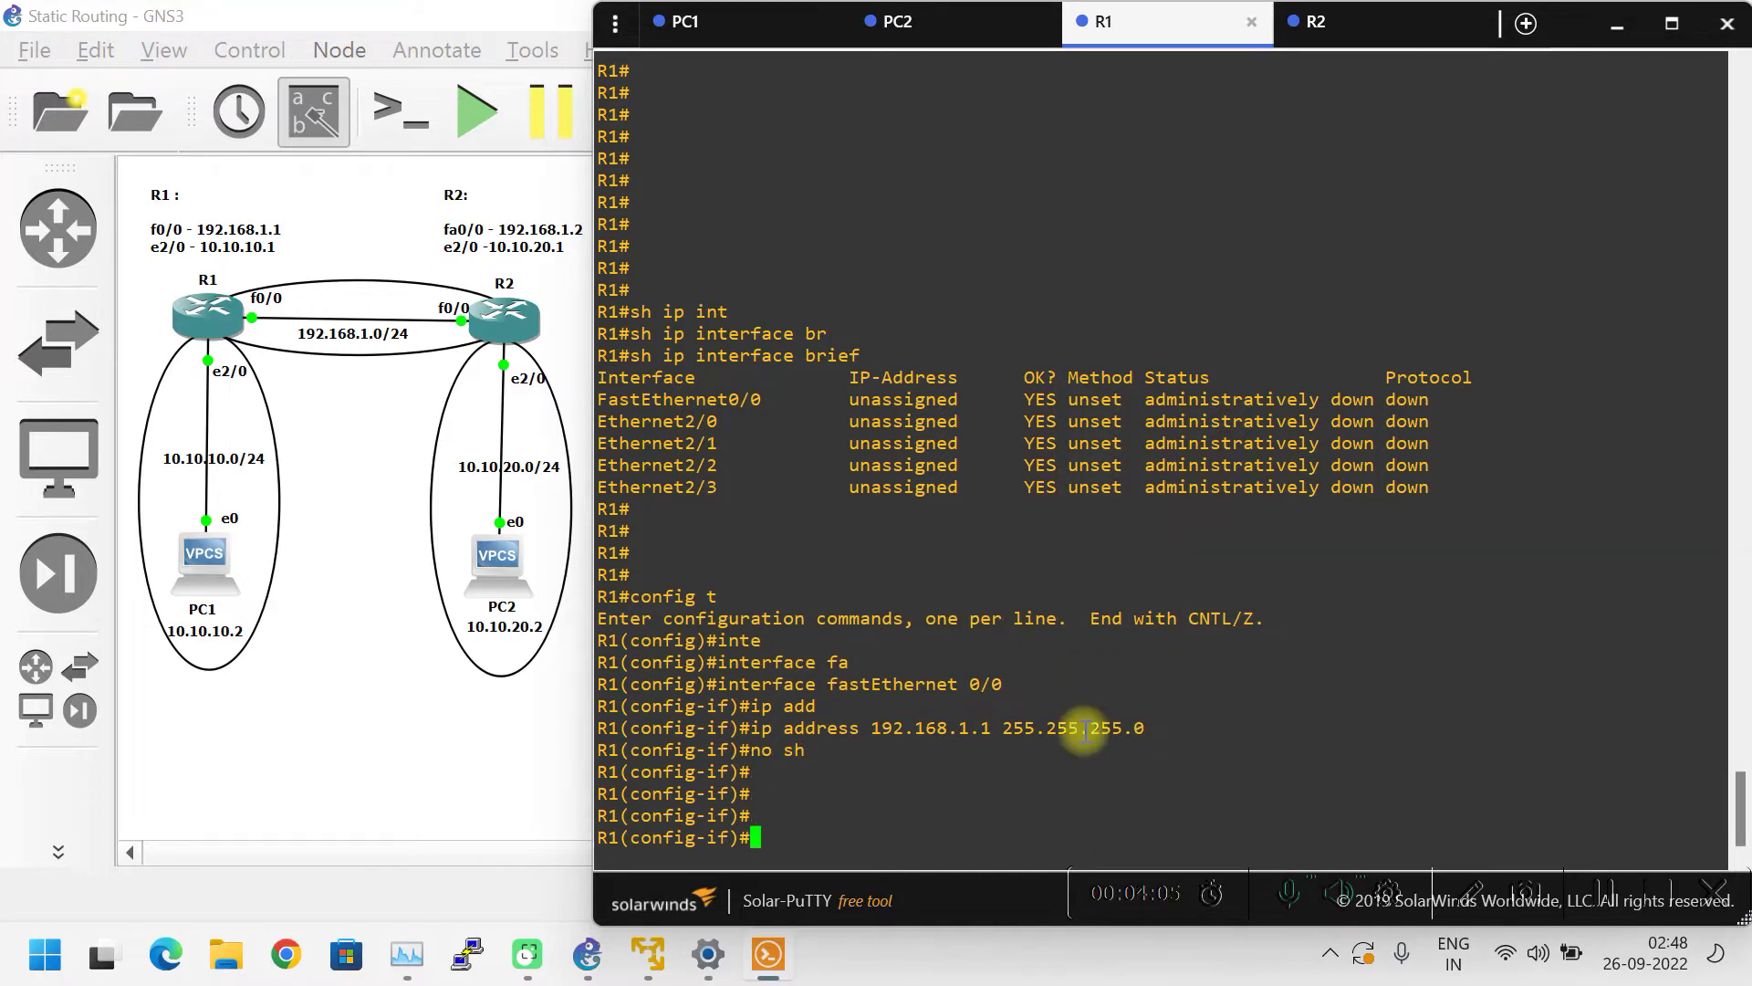
# - Exit R1's fastEthernet 0/0 configuration and open interface ethernet 2/0 for configuration
pyautogui.write('inte')
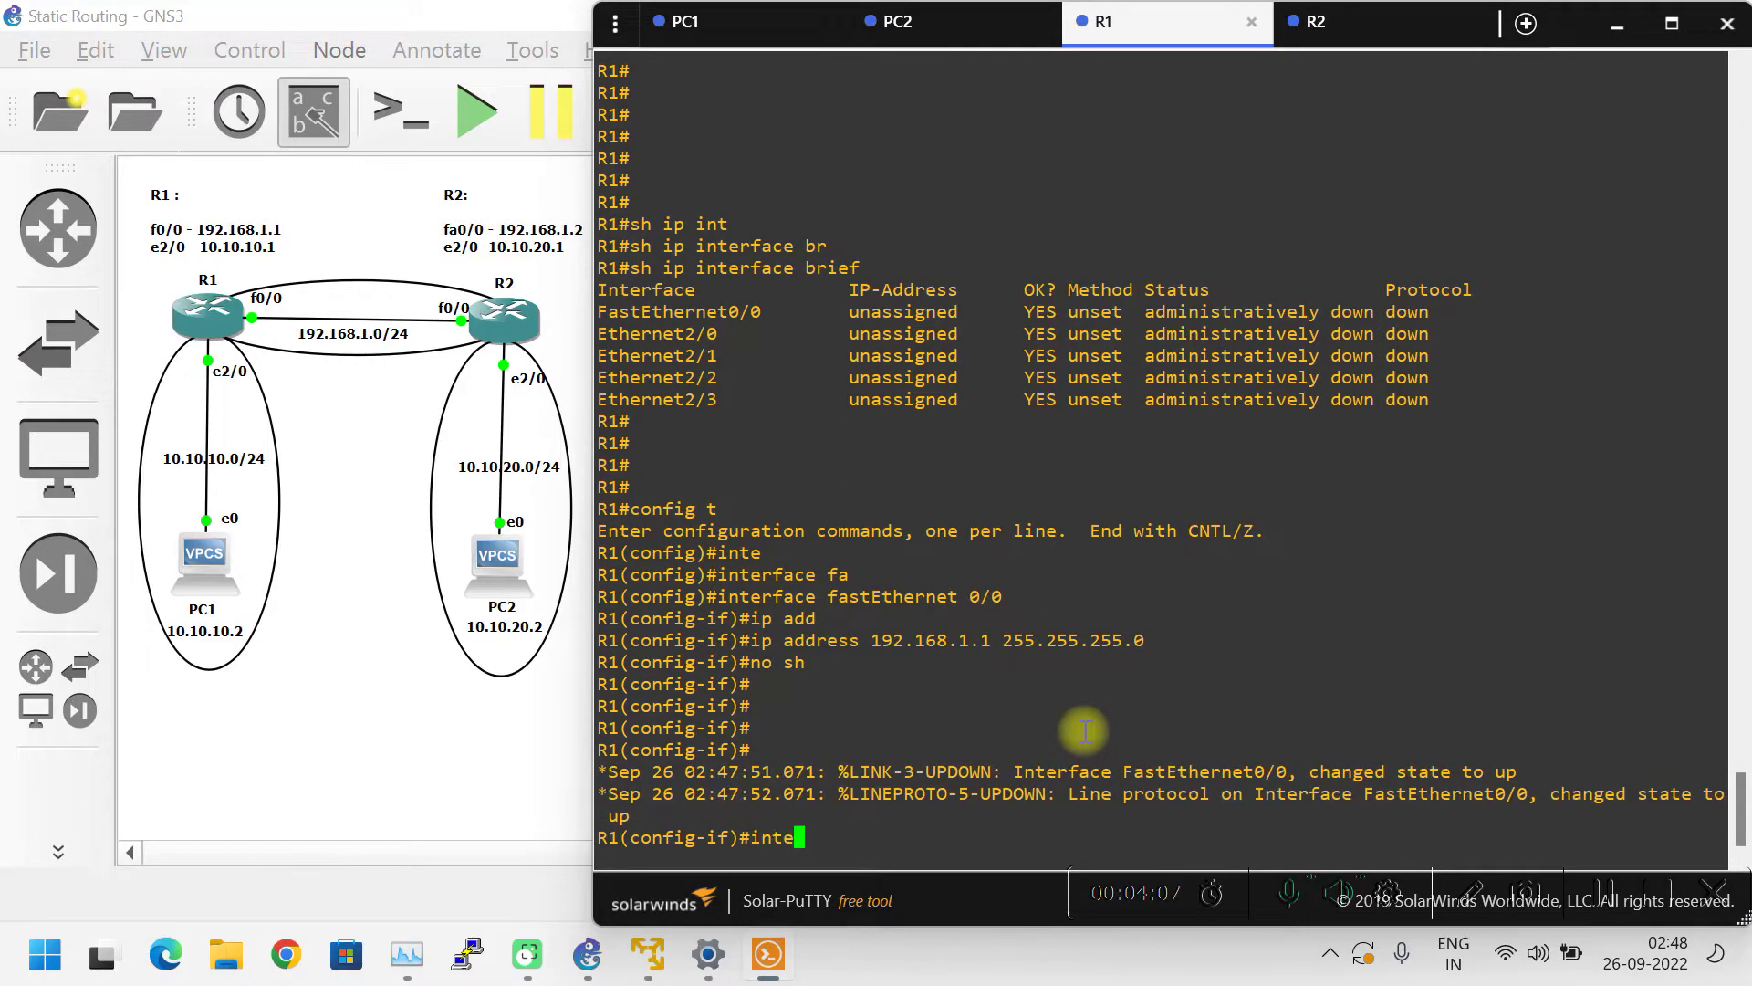
pyautogui.press('Tab')
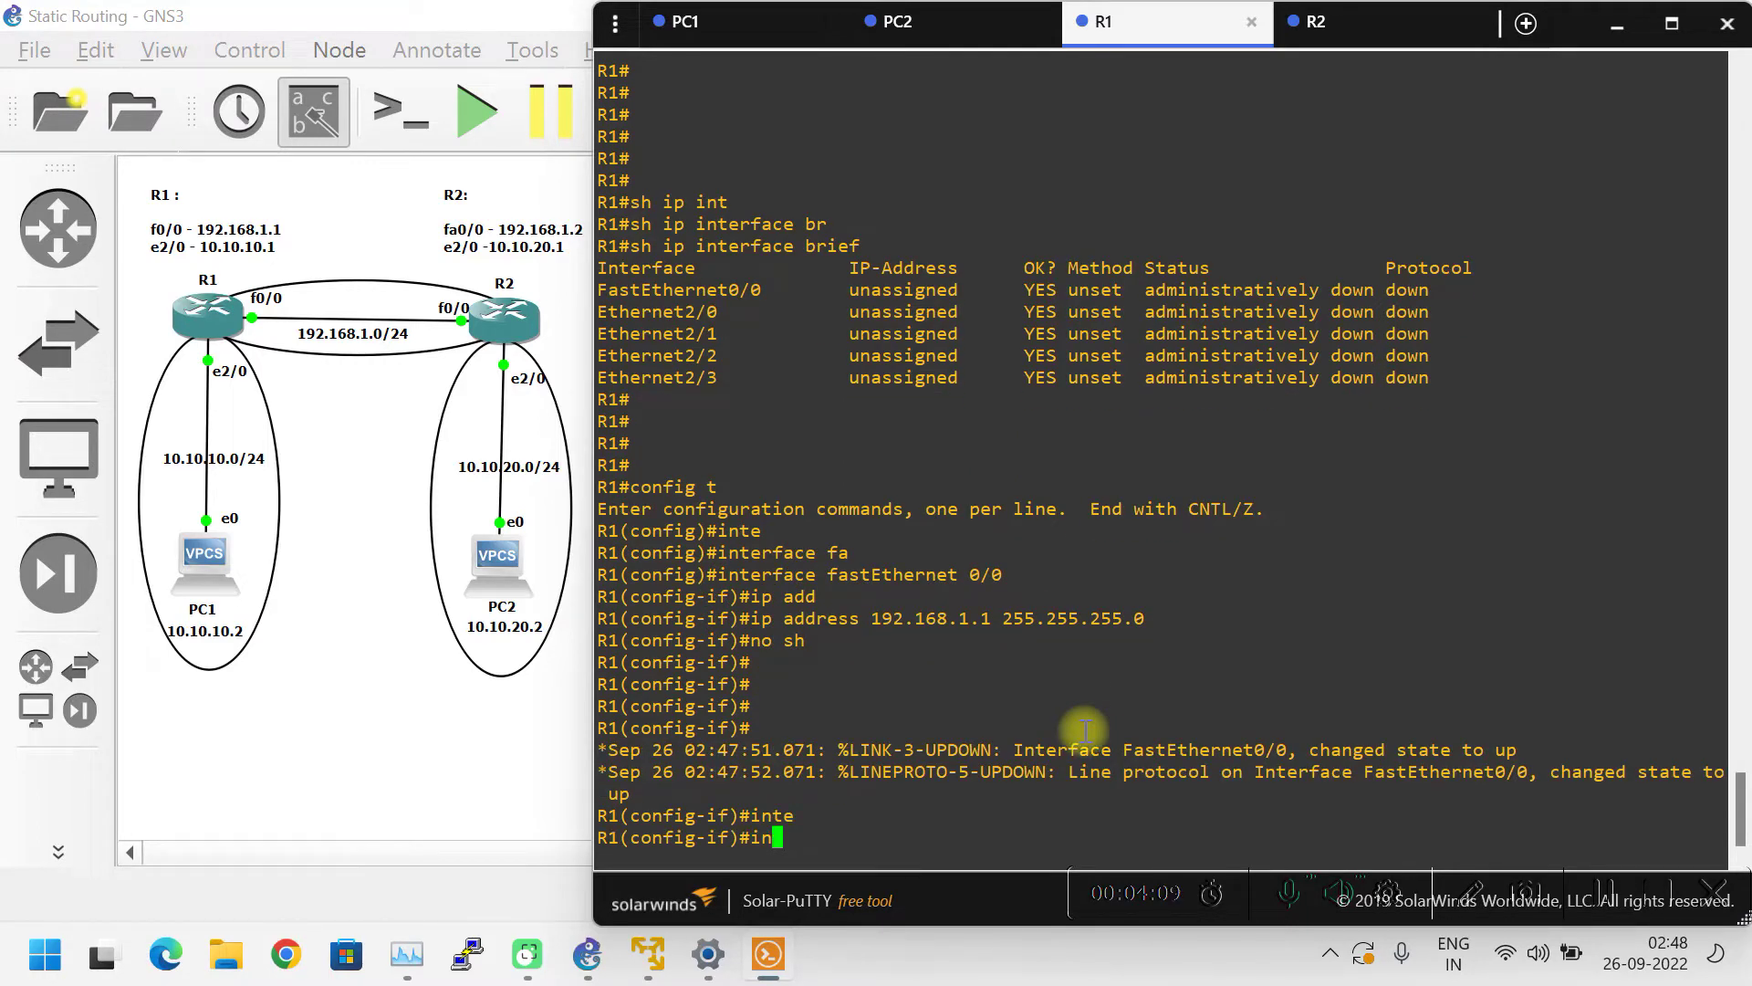
pyautogui.press('BackSpace')
pyautogui.write('exit')
pyautogui.press('Return')
pyautogui.write('itne')
pyautogui.press('Tab')
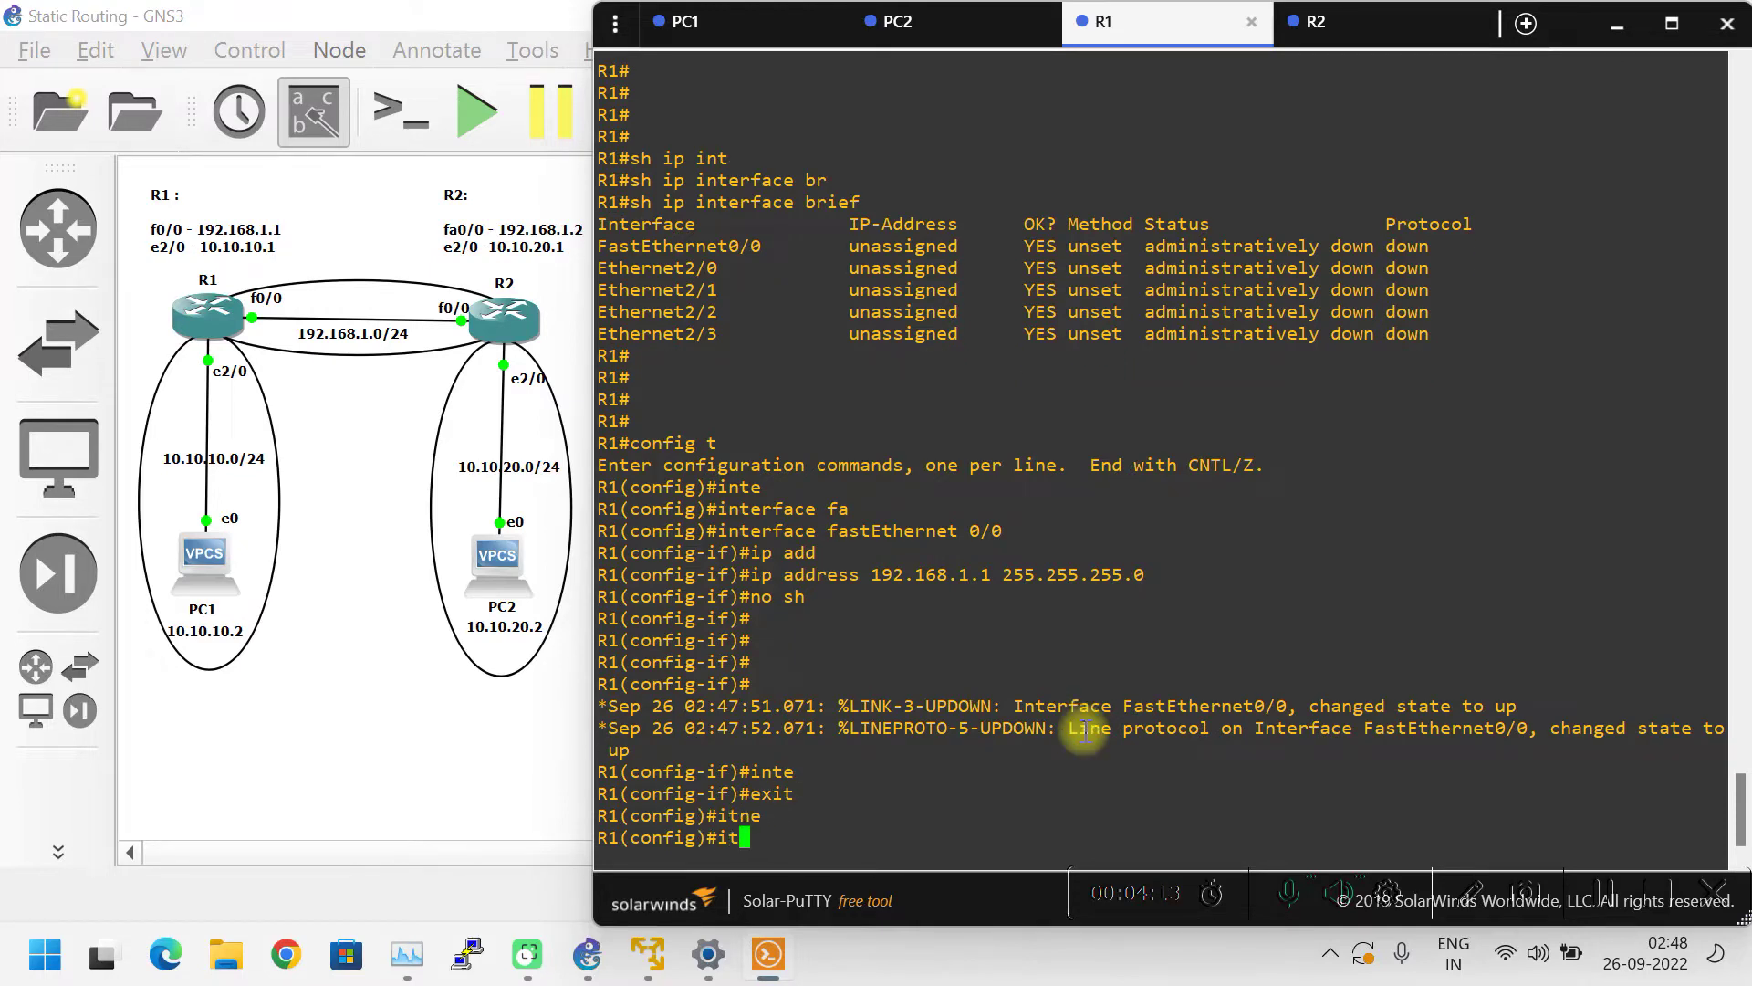
pyautogui.press('Tab')
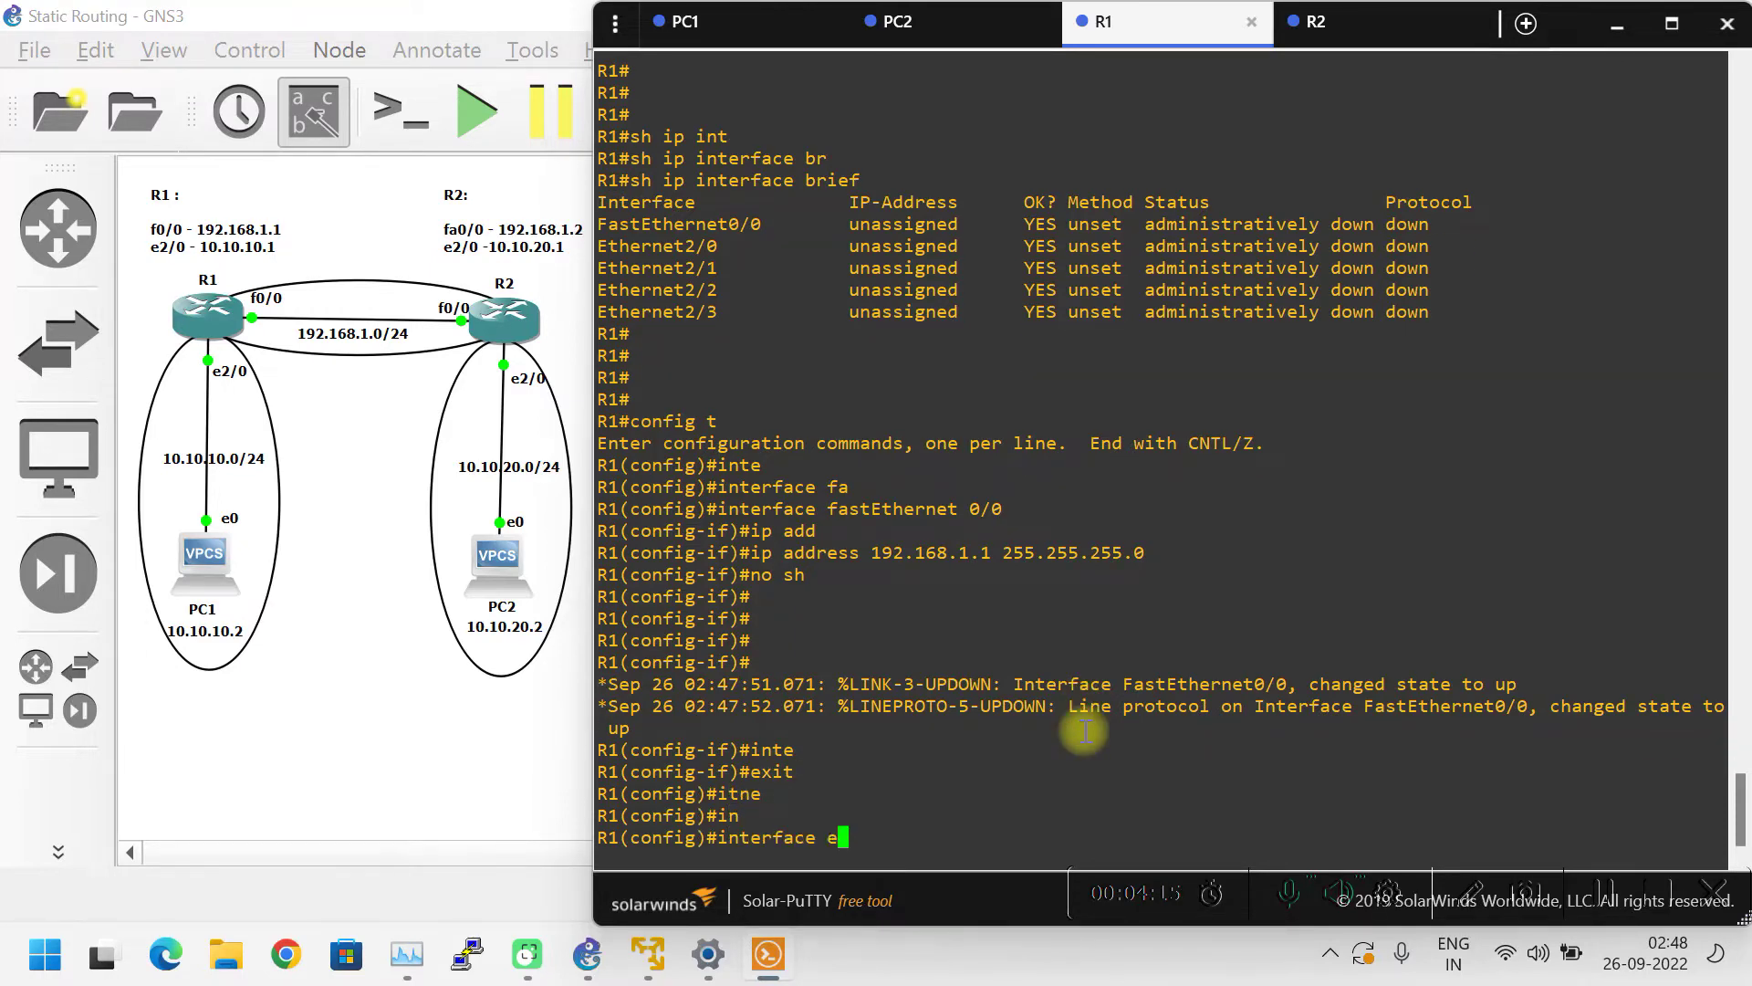
pyautogui.press('Tab')
pyautogui.write('th')
pyautogui.press('Tab')
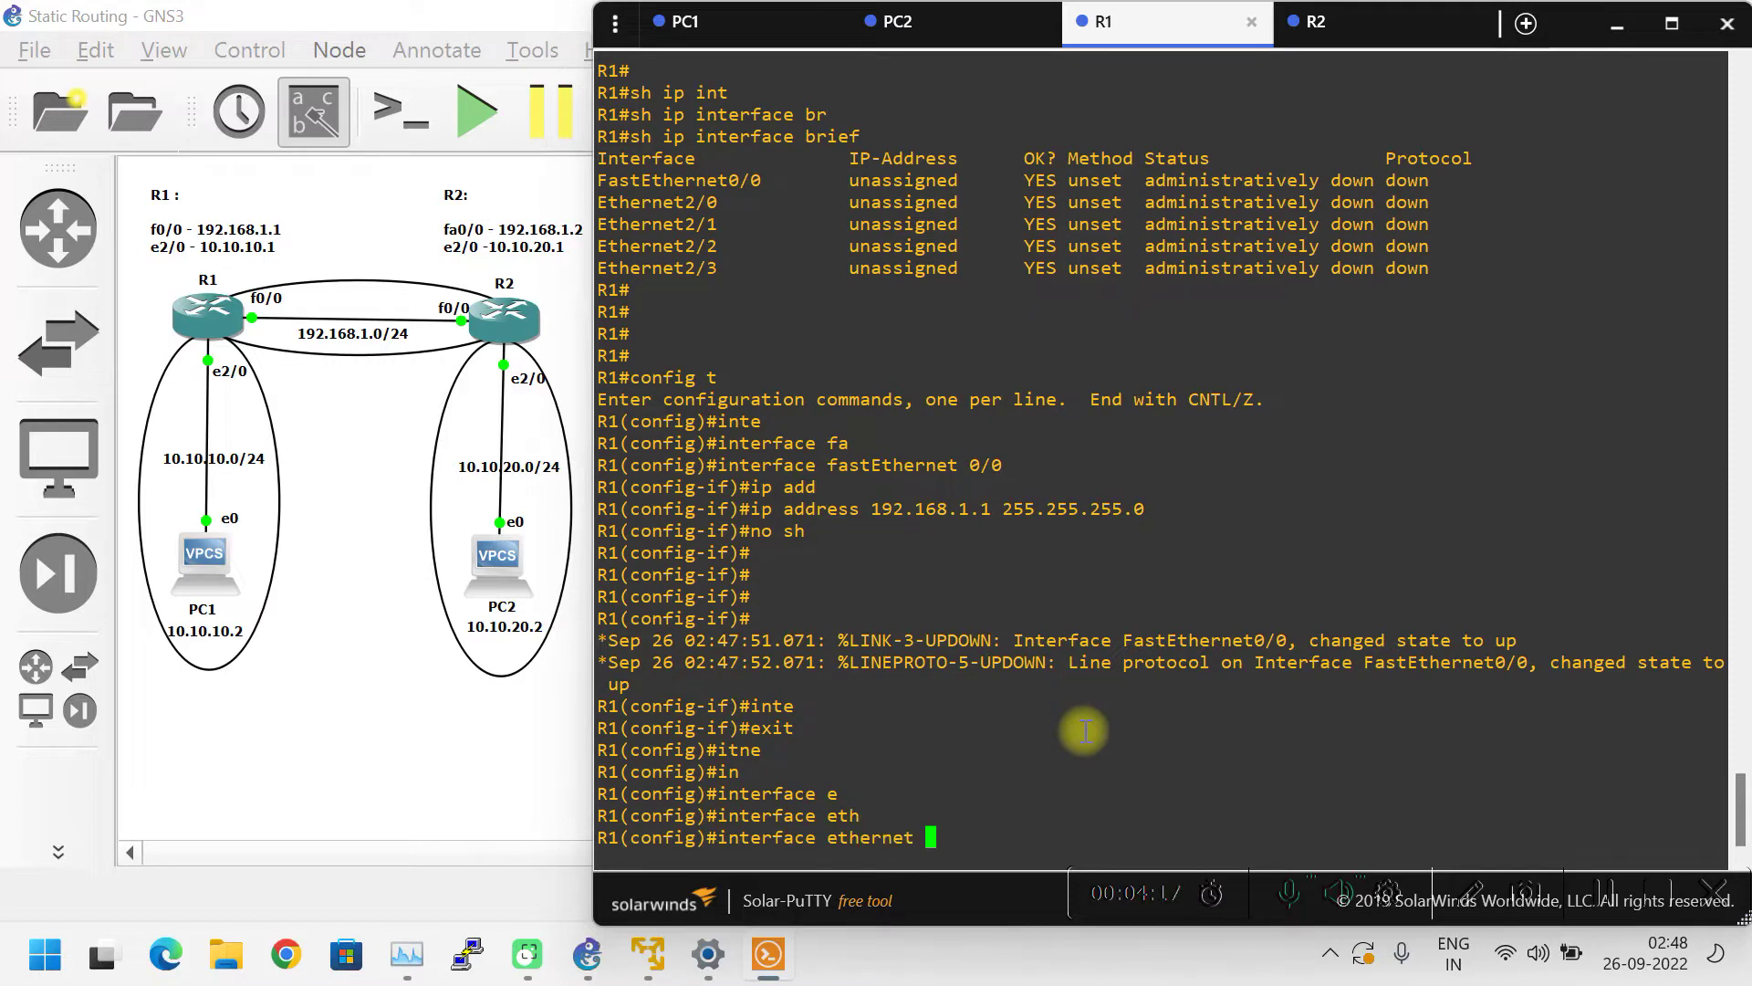
pyautogui.write('2/0')
pyautogui.press('Return')
# - Assign IP address 10.10.10.1 with mask 255.255.255.0 to R1's ethernet 2/0 interface
pyautogui.write('ip add')
pyautogui.press('Tab')
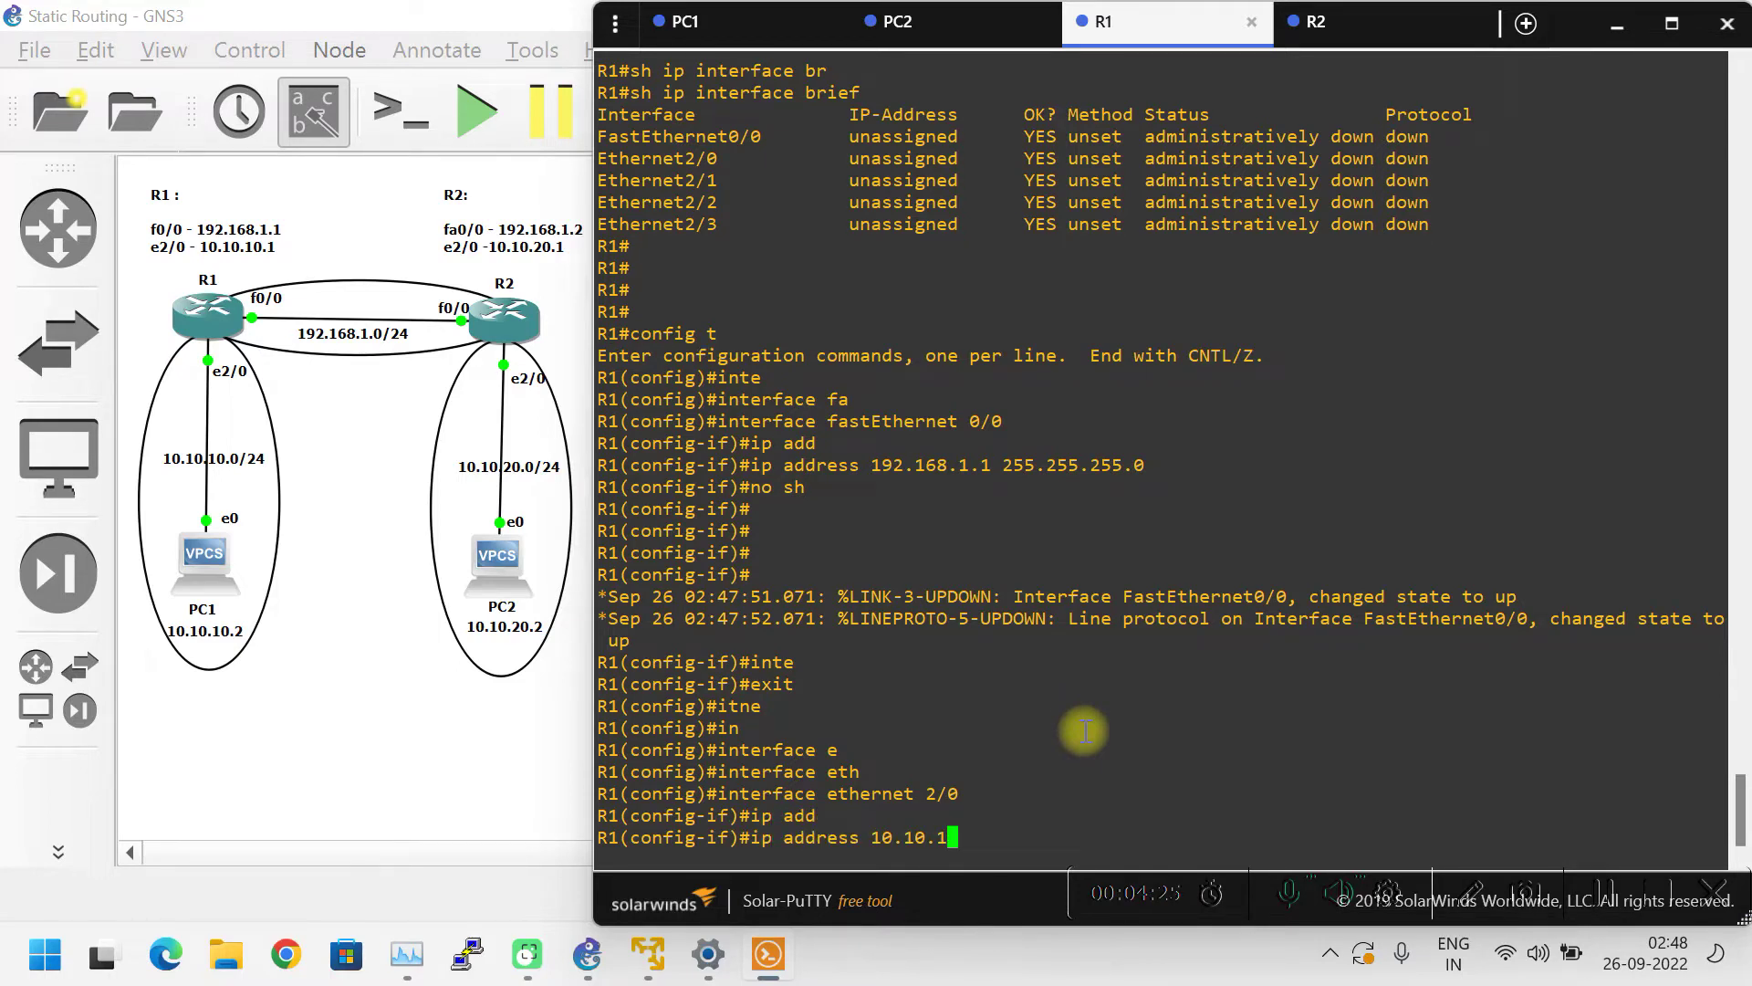
pyautogui.write('10.10.10.1 255.255.255.')
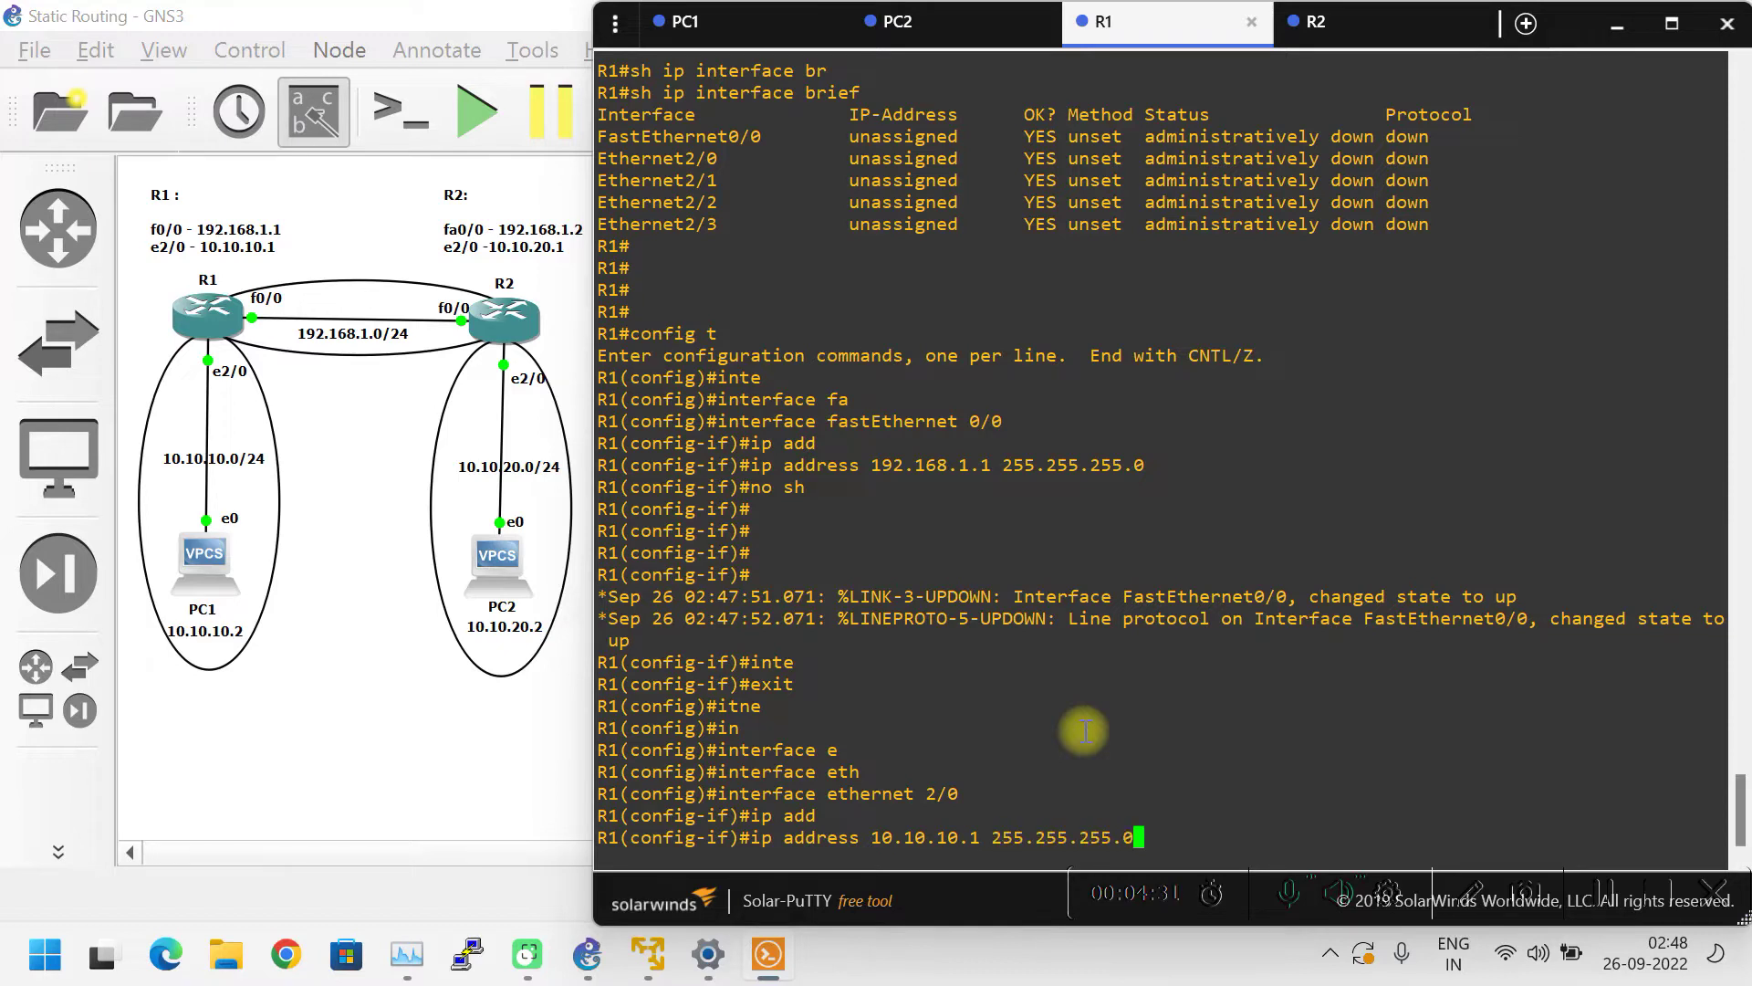
pyautogui.write('0')
pyautogui.press('Return')
pyautogui.press('Return')
# - Enable R1's ethernet 2/0 interface with "no shutdown" and return to privileged mode
pyautogui.write('no sh')
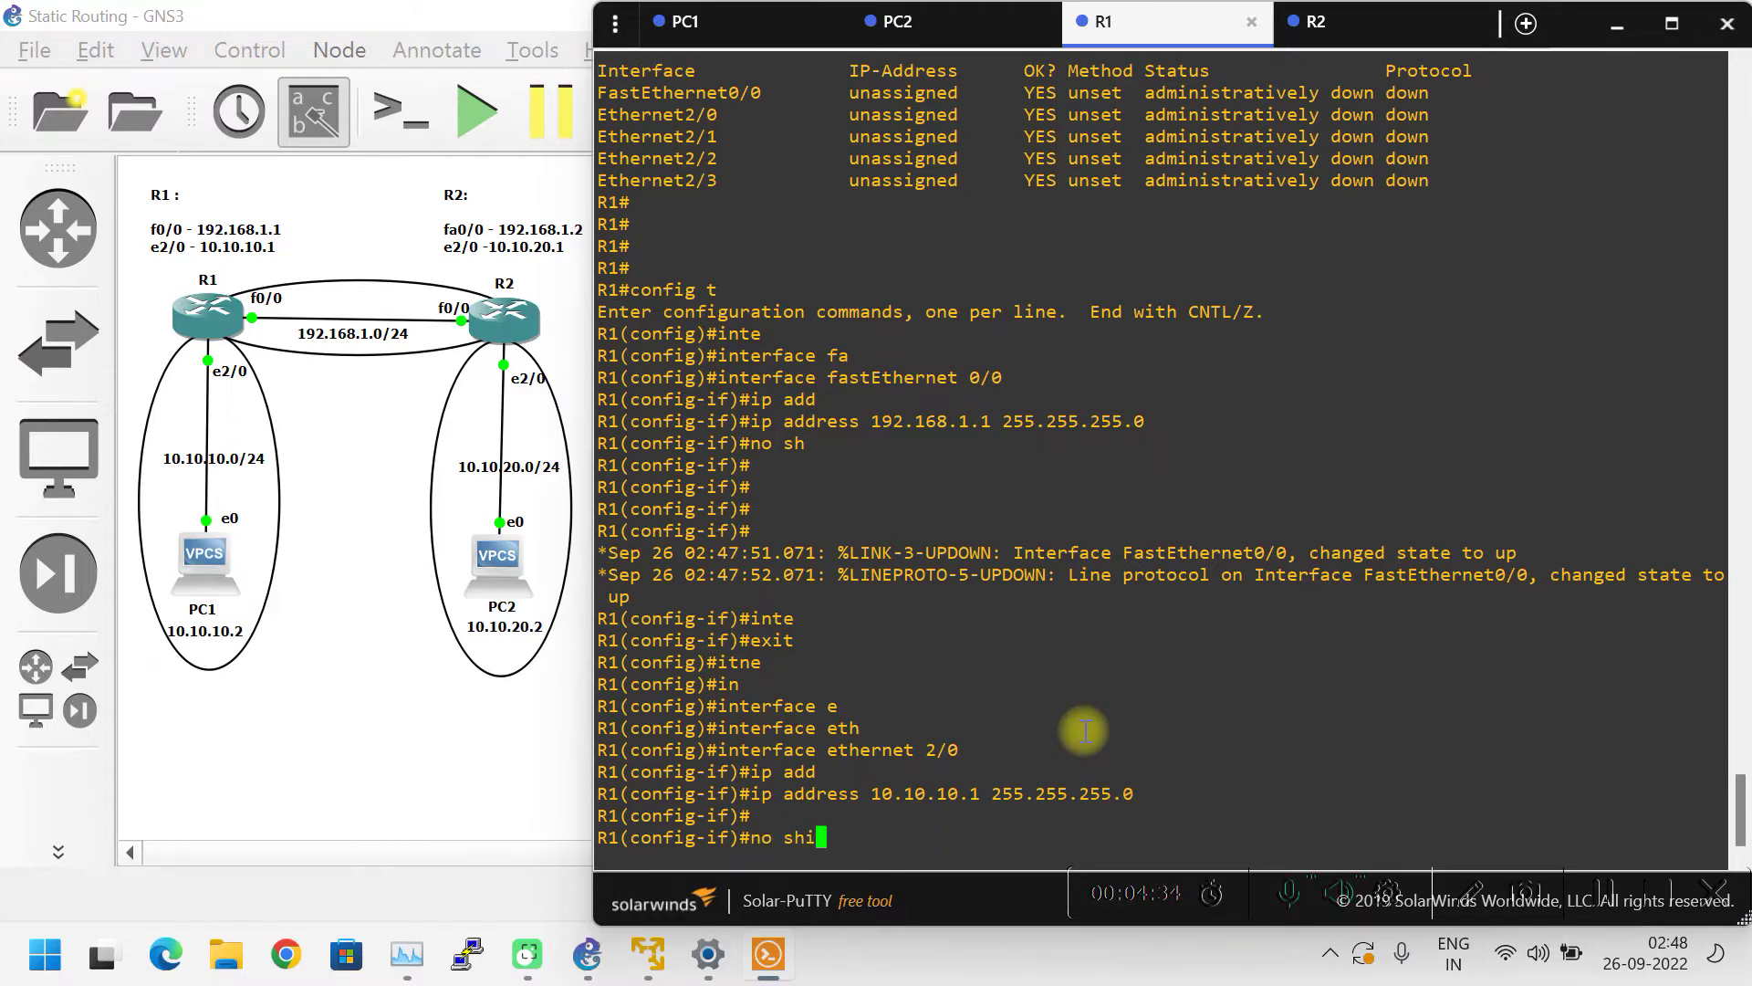
pyautogui.write('u')
pyautogui.press('Tab')
pyautogui.press('Return')
pyautogui.press('Return')
pyautogui.press('Return')
pyautogui.press('Return')
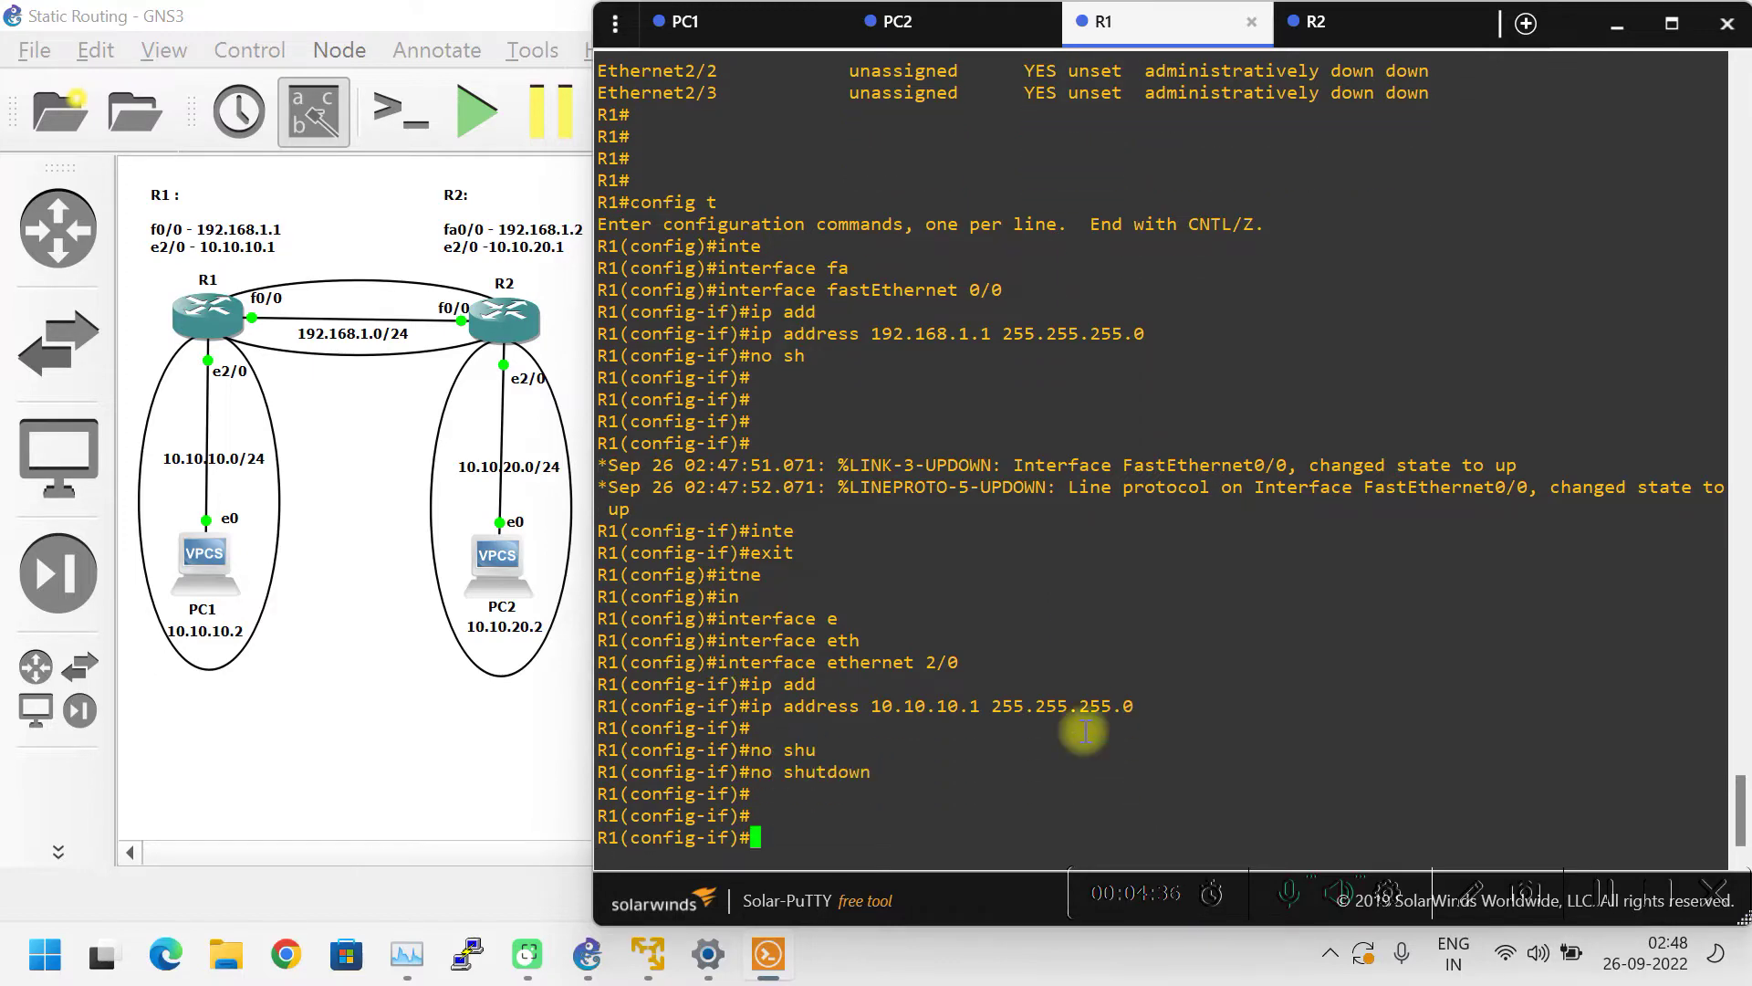
pyautogui.write('c')
pyautogui.press('Return')
pyautogui.hotkey('ctrl', 'z')
pyautogui.press('Return')
pyautogui.press('Return')
pyautogui.press('Return')
pyautogui.press('Return')
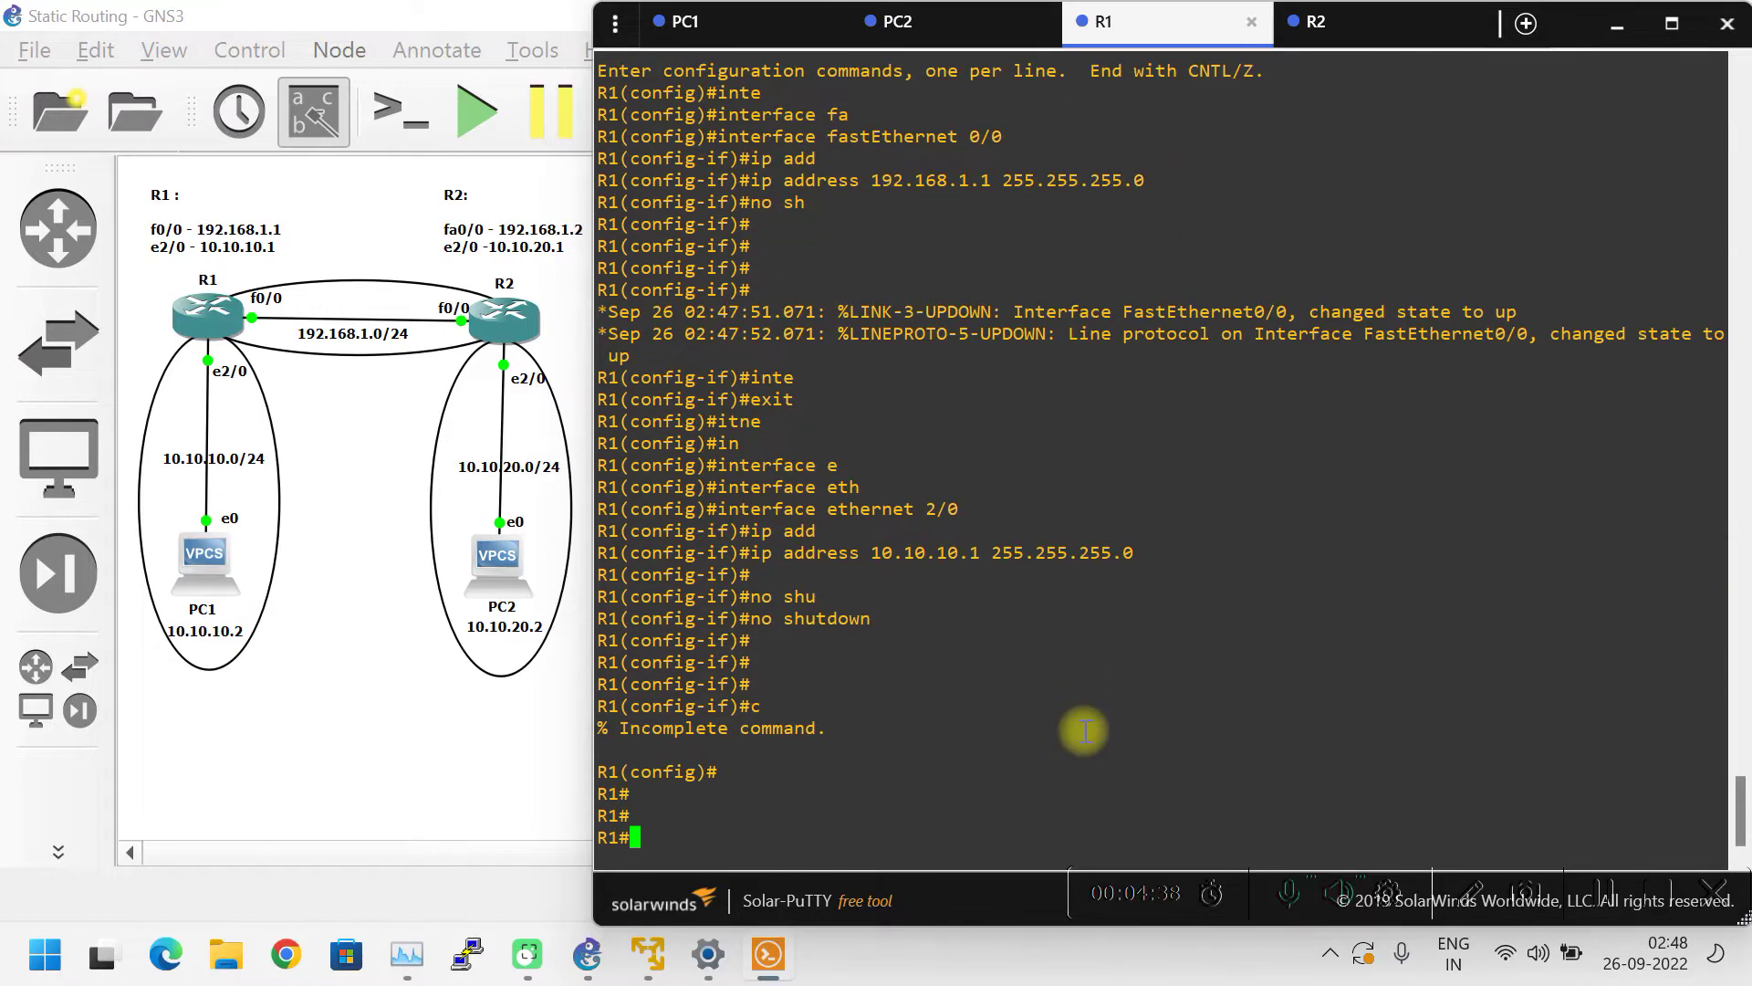
# - Display R1's interface summary with "sh ip interface brief" and check the addresses of FastEthernet0/0 and Ethernet2/0
pyautogui.write('sh ip int')
pyautogui.press('Tab')
pyautogui.write('br')
pyautogui.press('Tab')
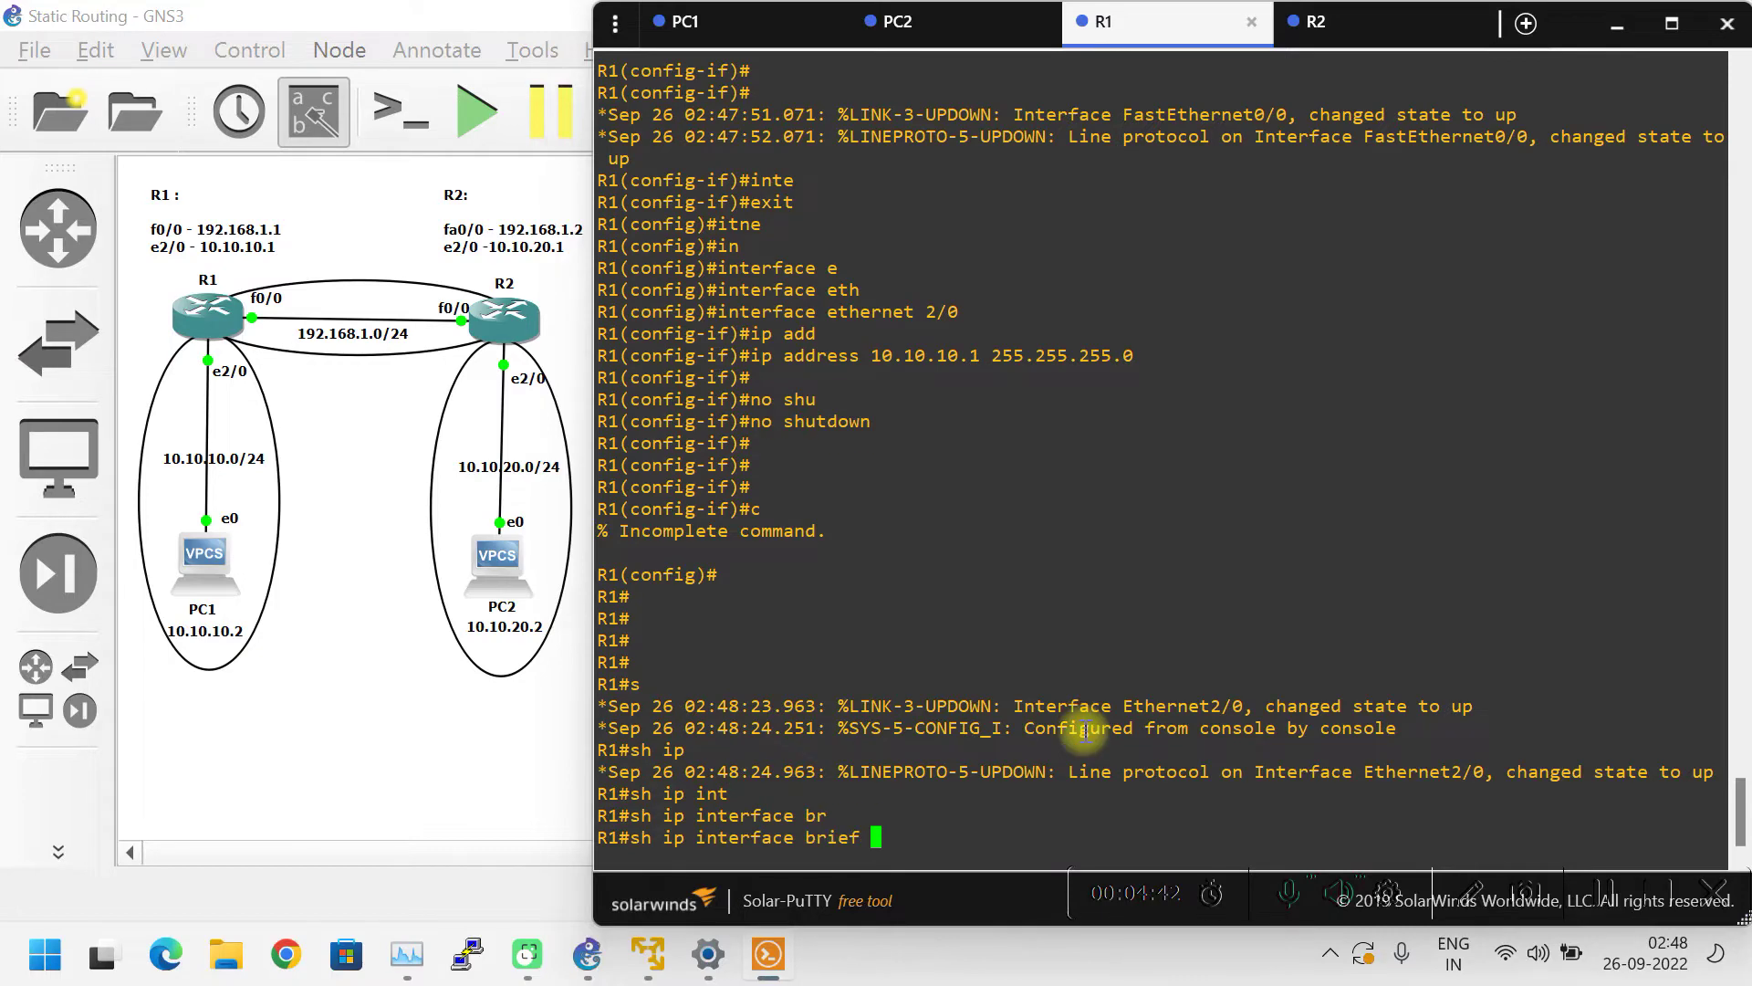
pyautogui.press('Return')
pyautogui.press('Return')
pyautogui.press('Return')
pyautogui.press('Return')
pyautogui.press('Return')
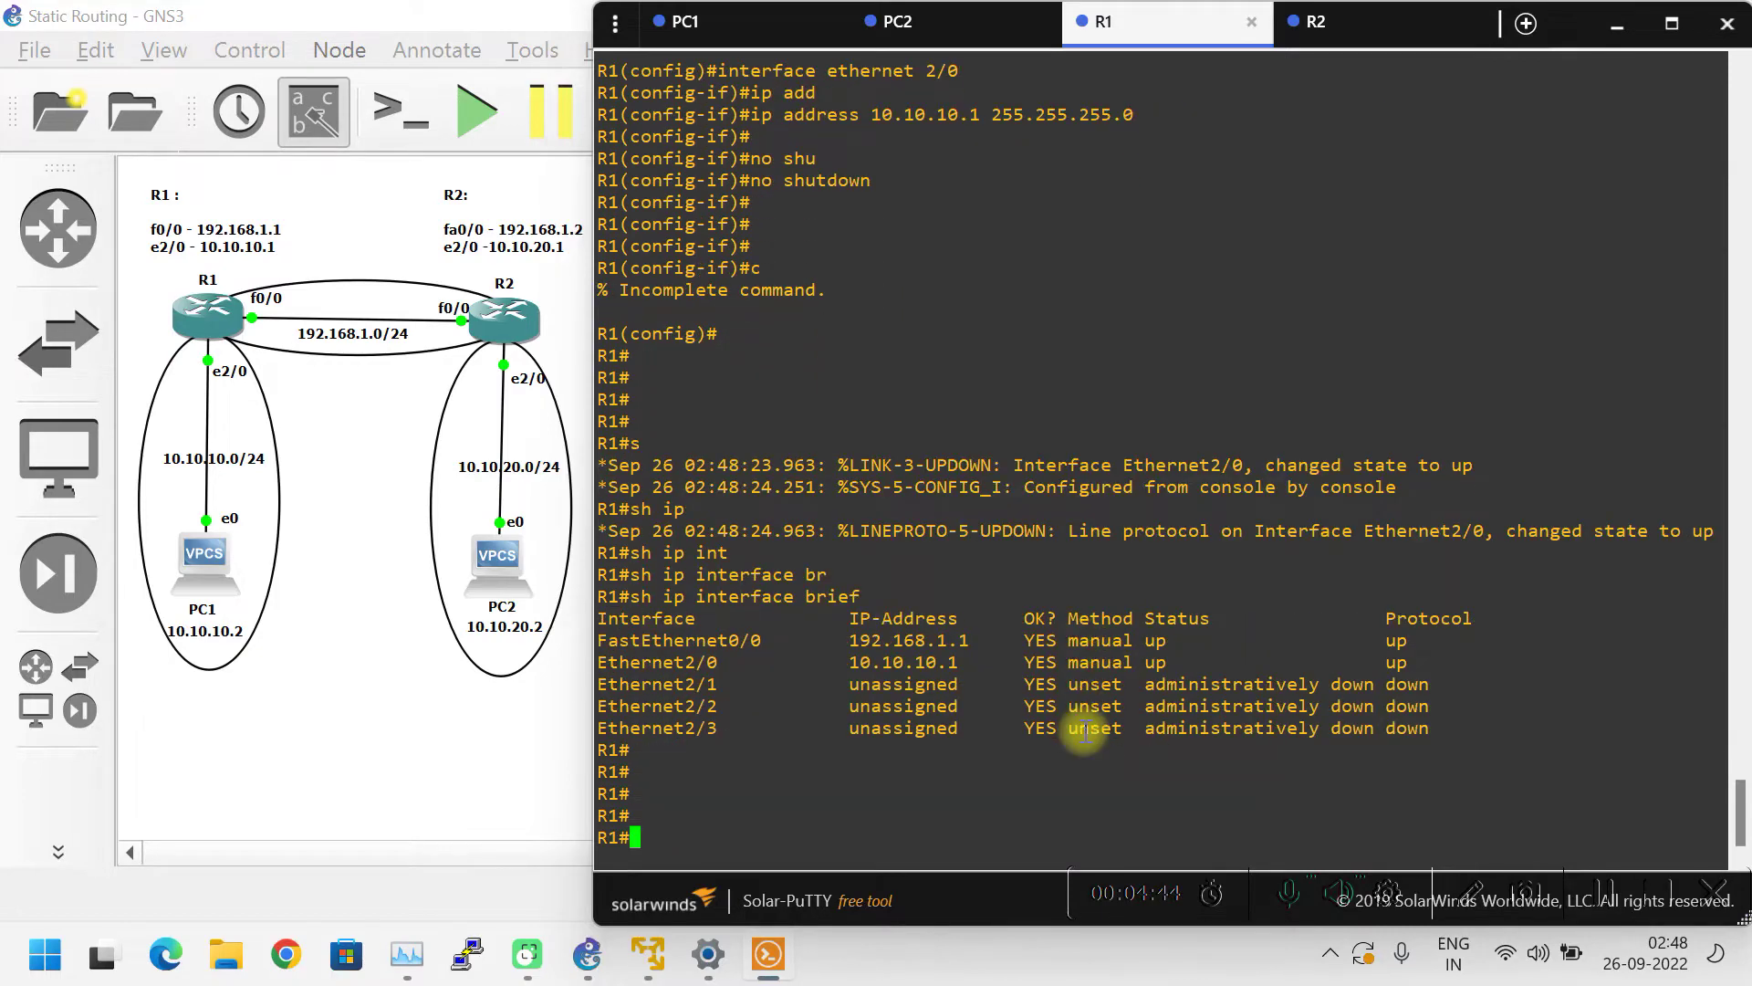
pyautogui.moveTo(848, 642); pyautogui.dragTo(978, 641)
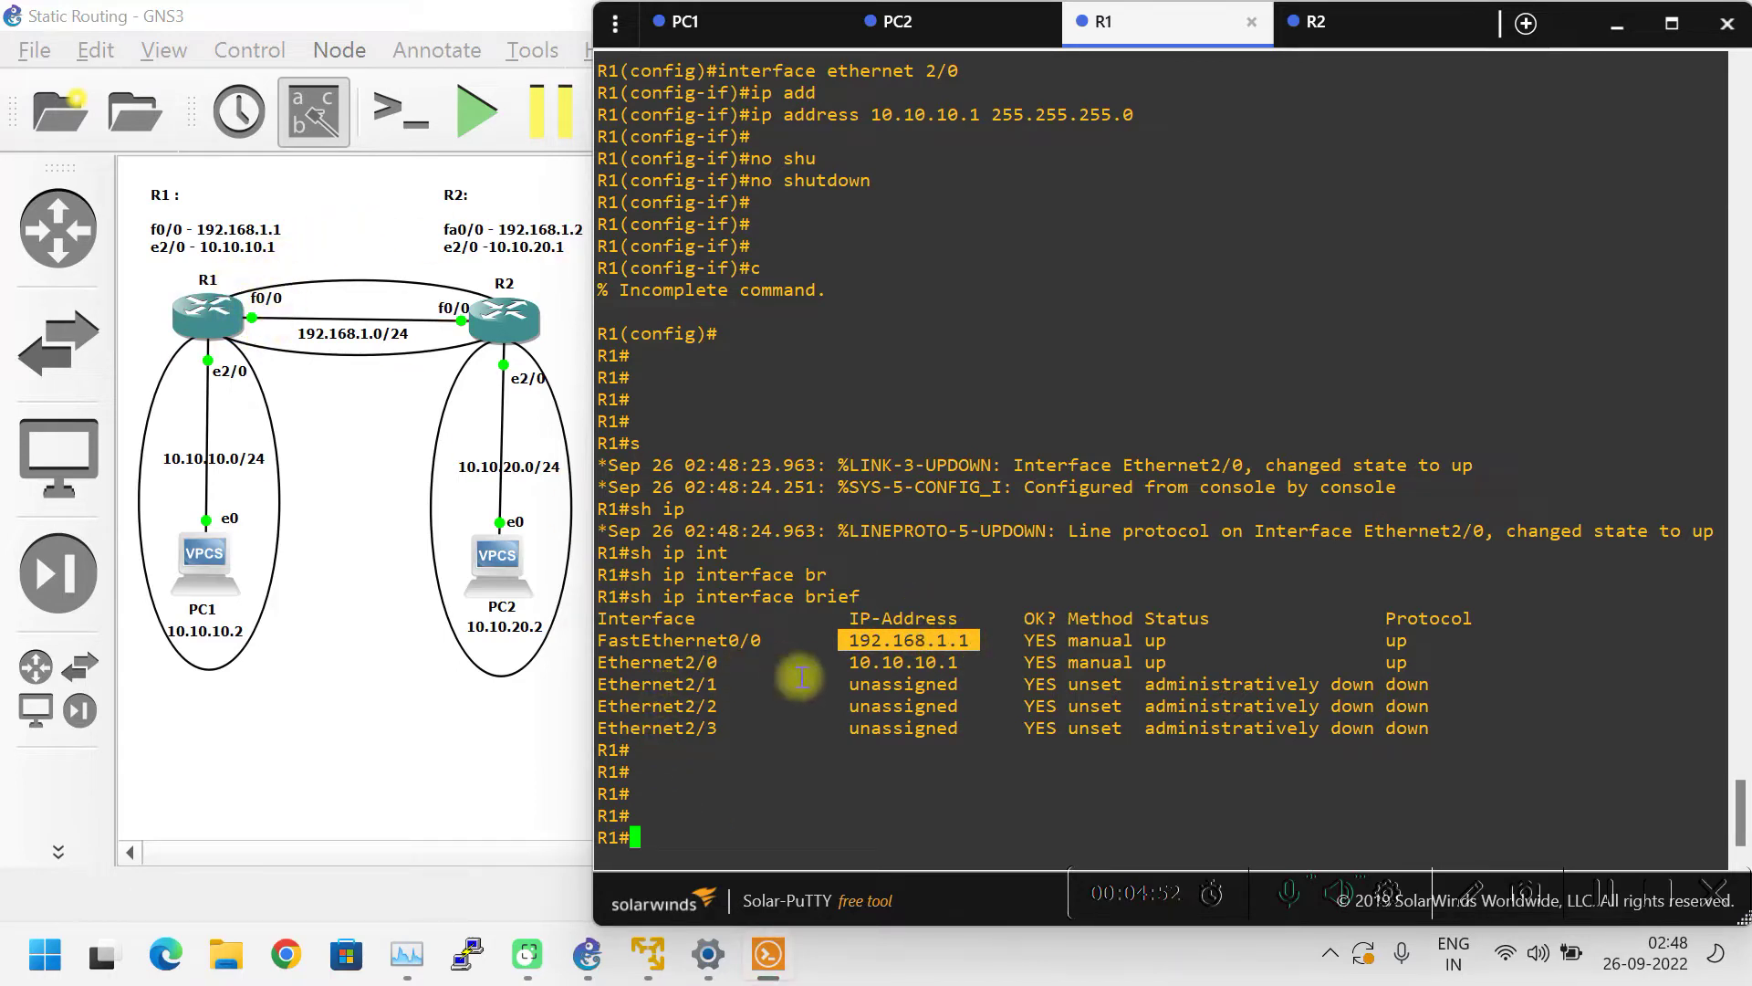
pyautogui.moveTo(852, 664); pyautogui.dragTo(960, 664)
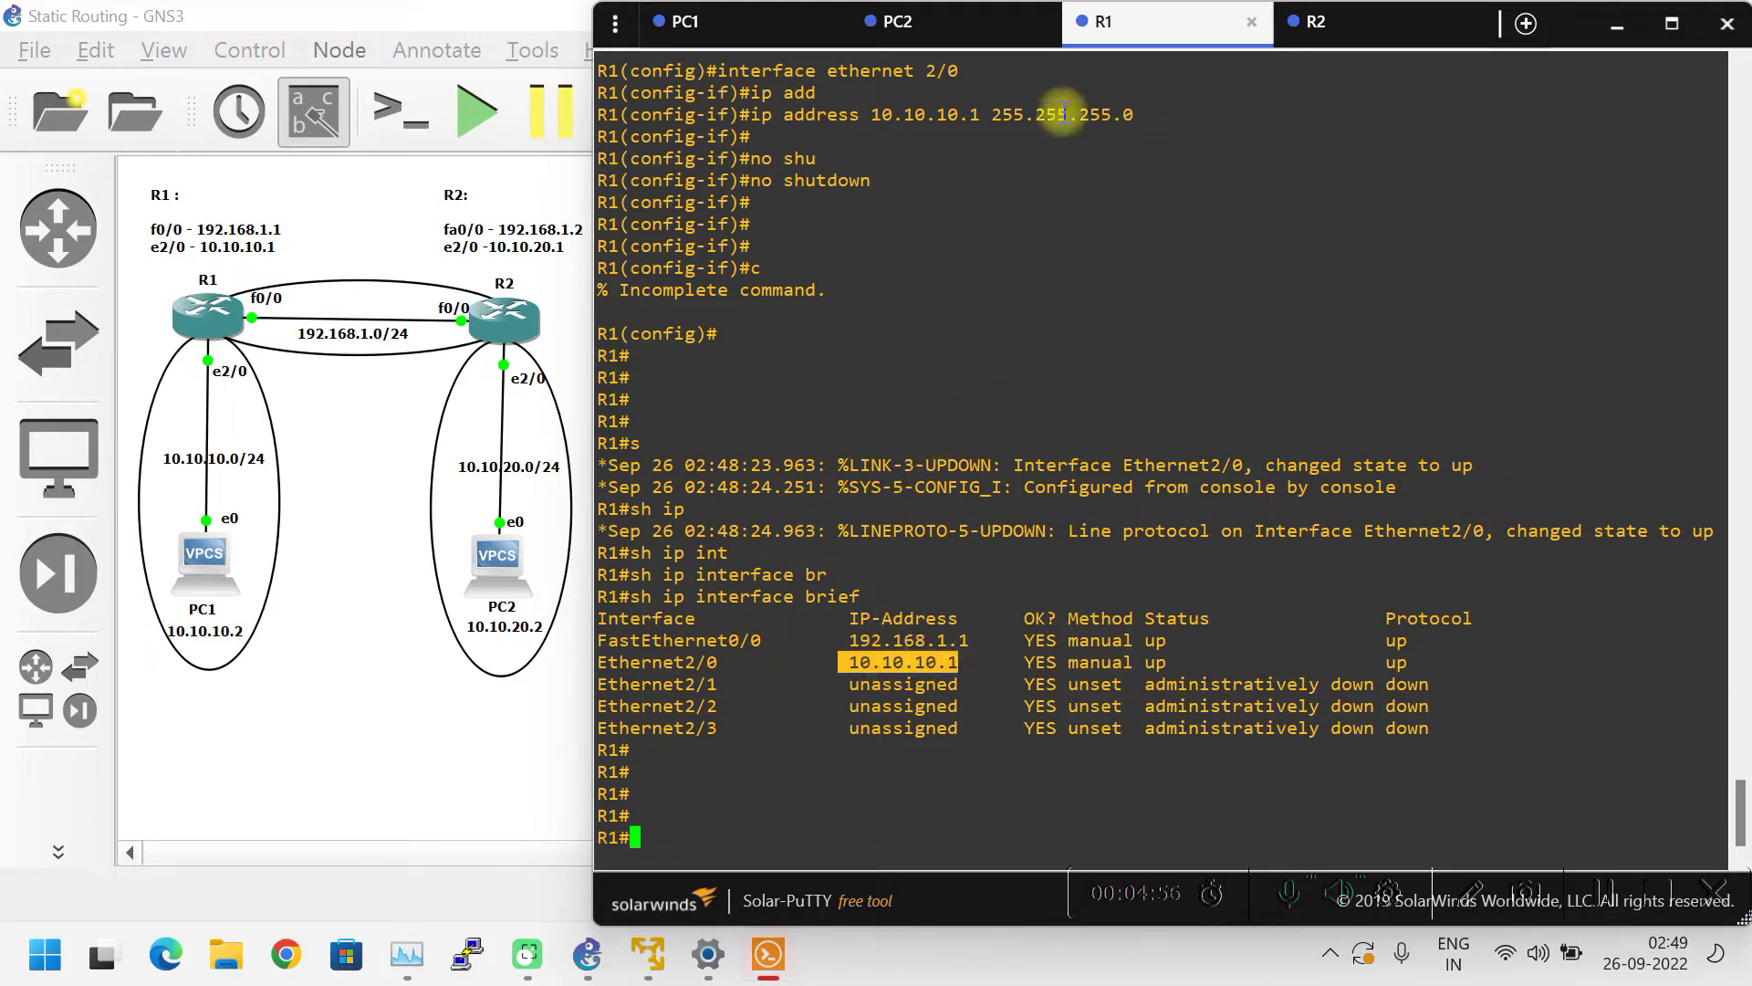
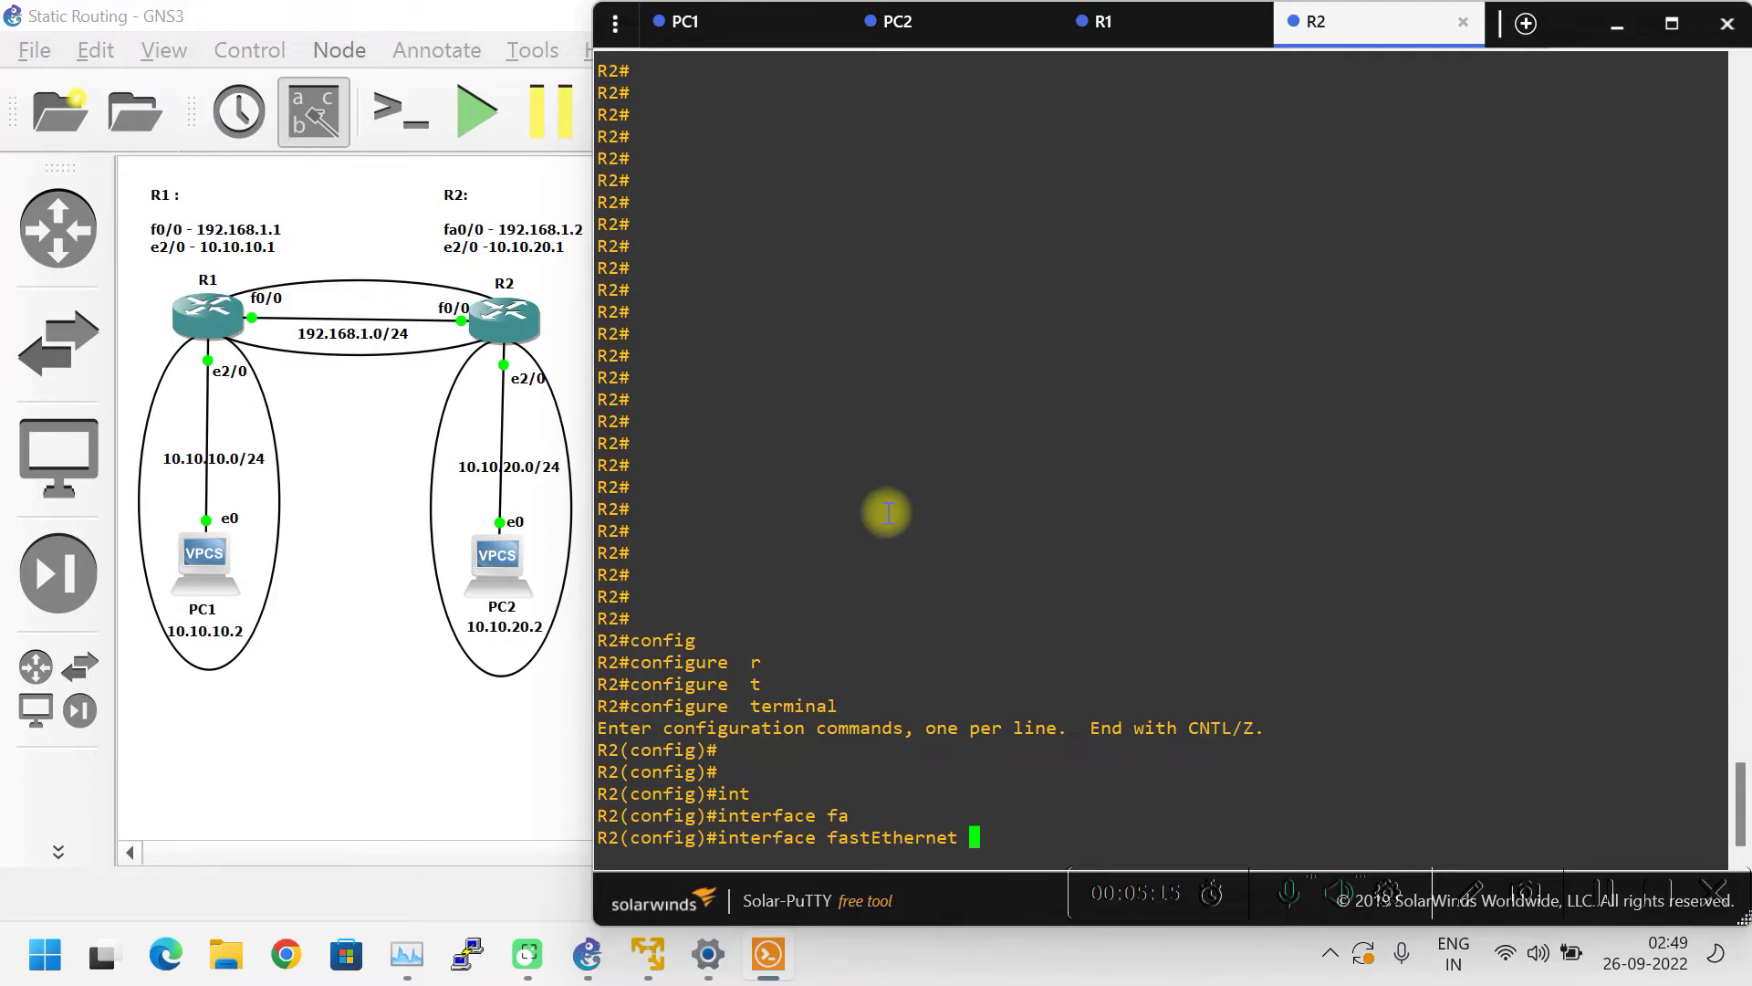
# - On R2, assign IP address 192.168.1.2 with mask 255.255.255.0 to interface fastEthernet 0/0
pyautogui.write('0/0')
pyautogui.press('Return')
pyautogui.write('ip add')
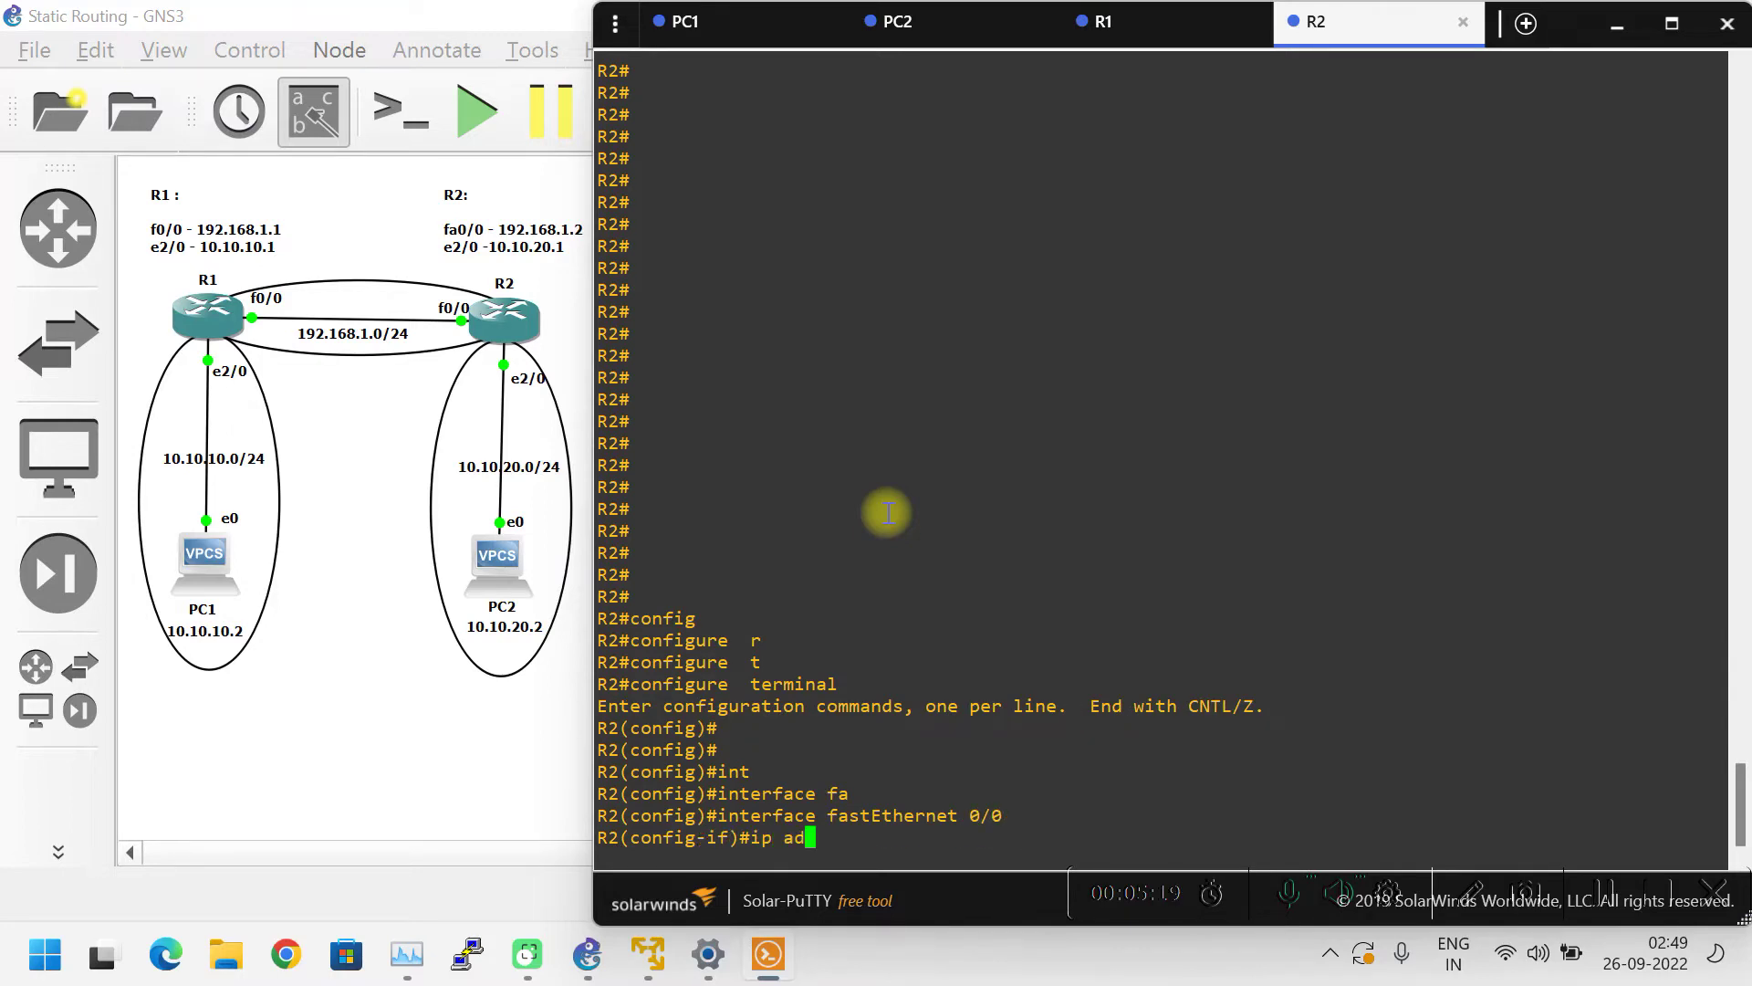
pyautogui.press('Tab')
pyautogui.write('19')
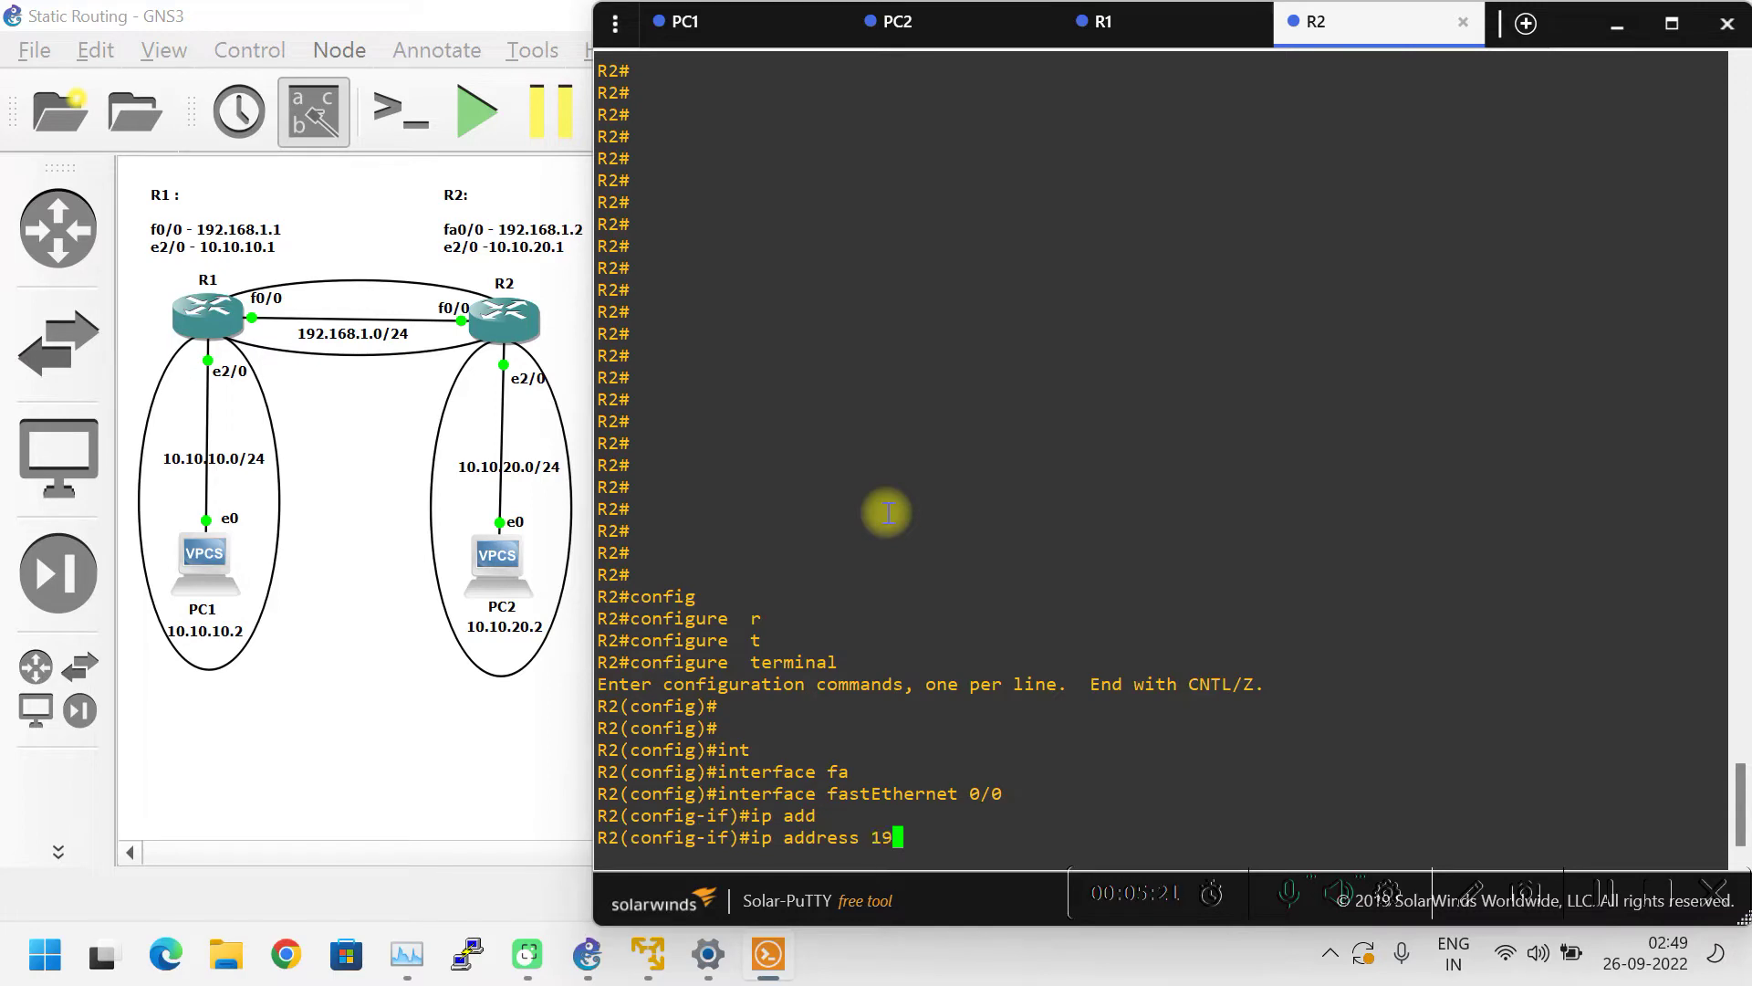
pyautogui.write('2.168.1.2 255.255.255.0')
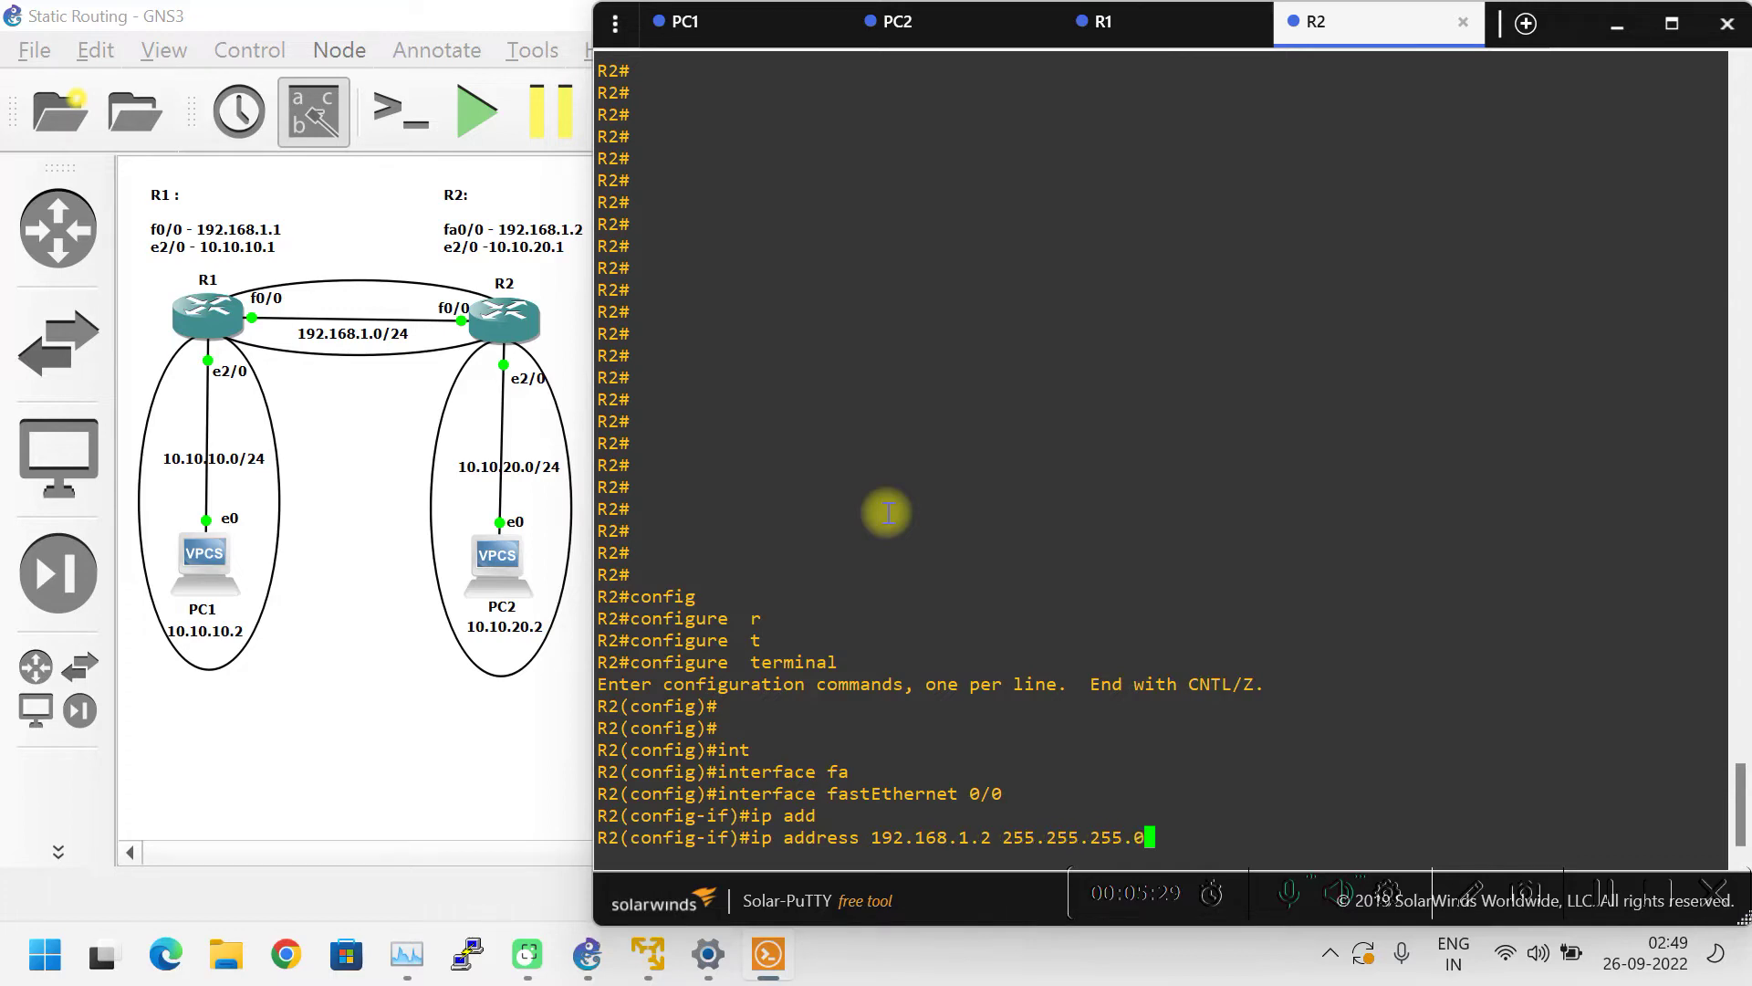
pyautogui.press('Return')
# - Enable R2's fastEthernet 0/0 interface with "no shutdown" and exit its interface configuration
pyautogui.write('nfig-if)#n')
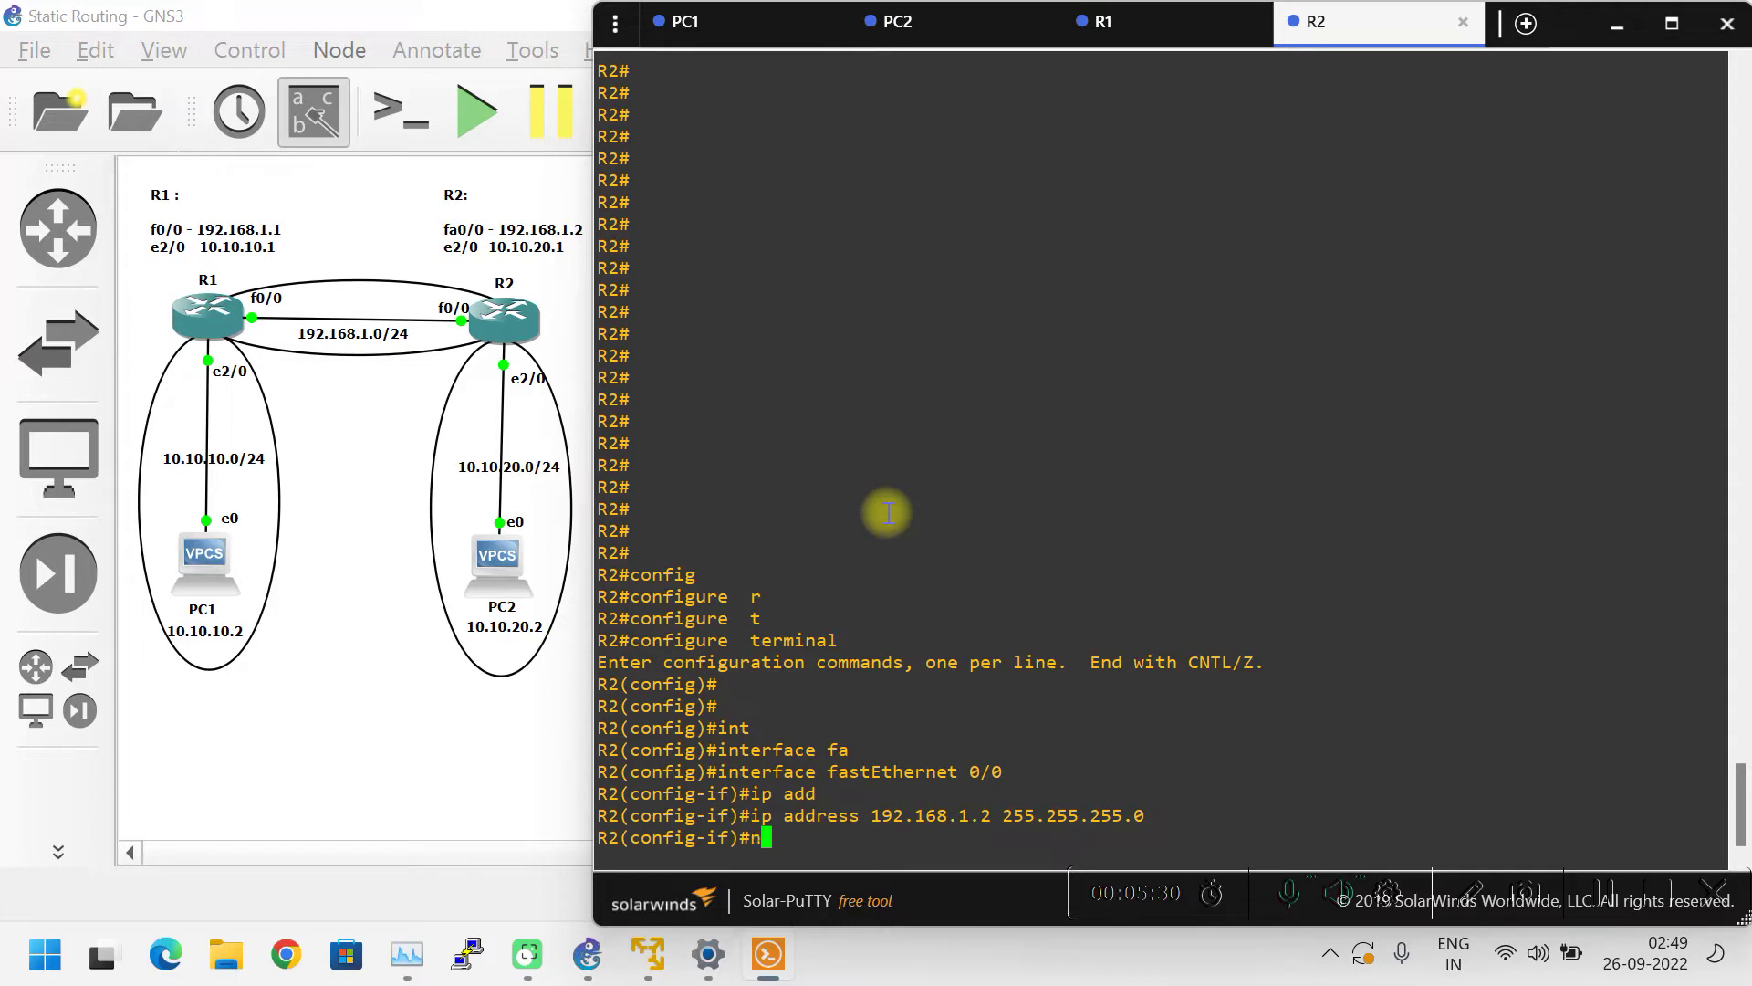
pyautogui.write('o shu')
pyautogui.press('Tab')
pyautogui.press('Return')
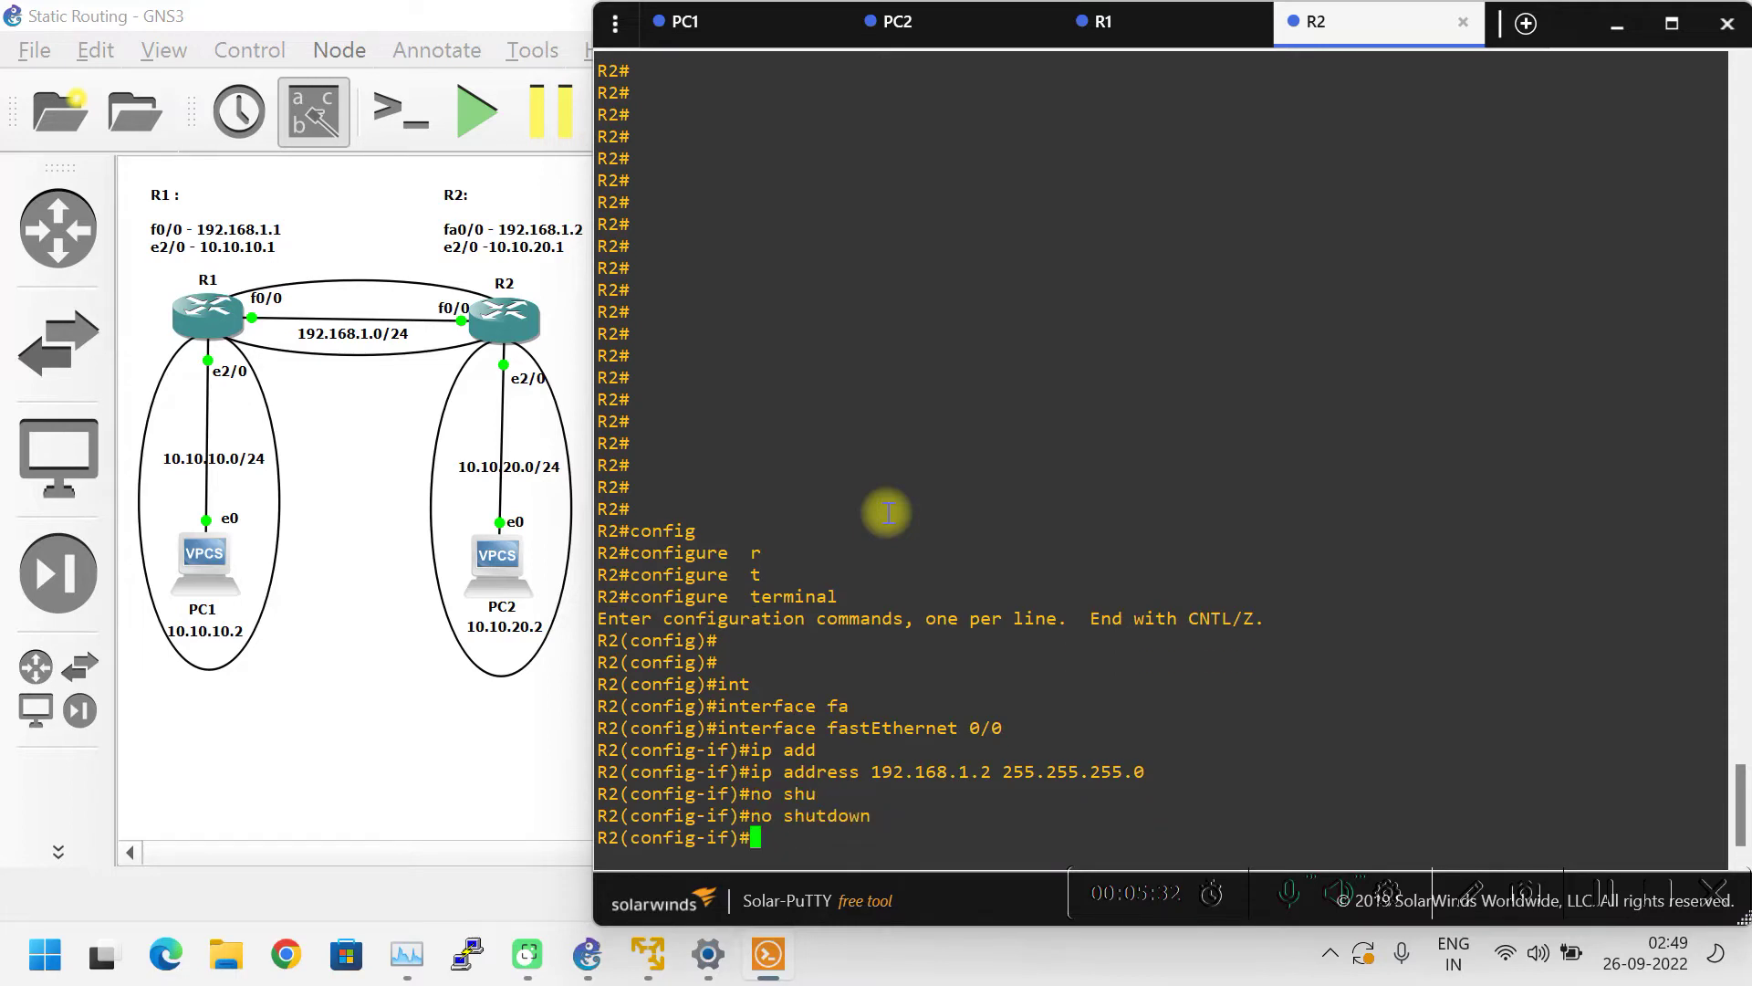
pyautogui.press('Return')
pyautogui.write('exit')
pyautogui.press('Return')
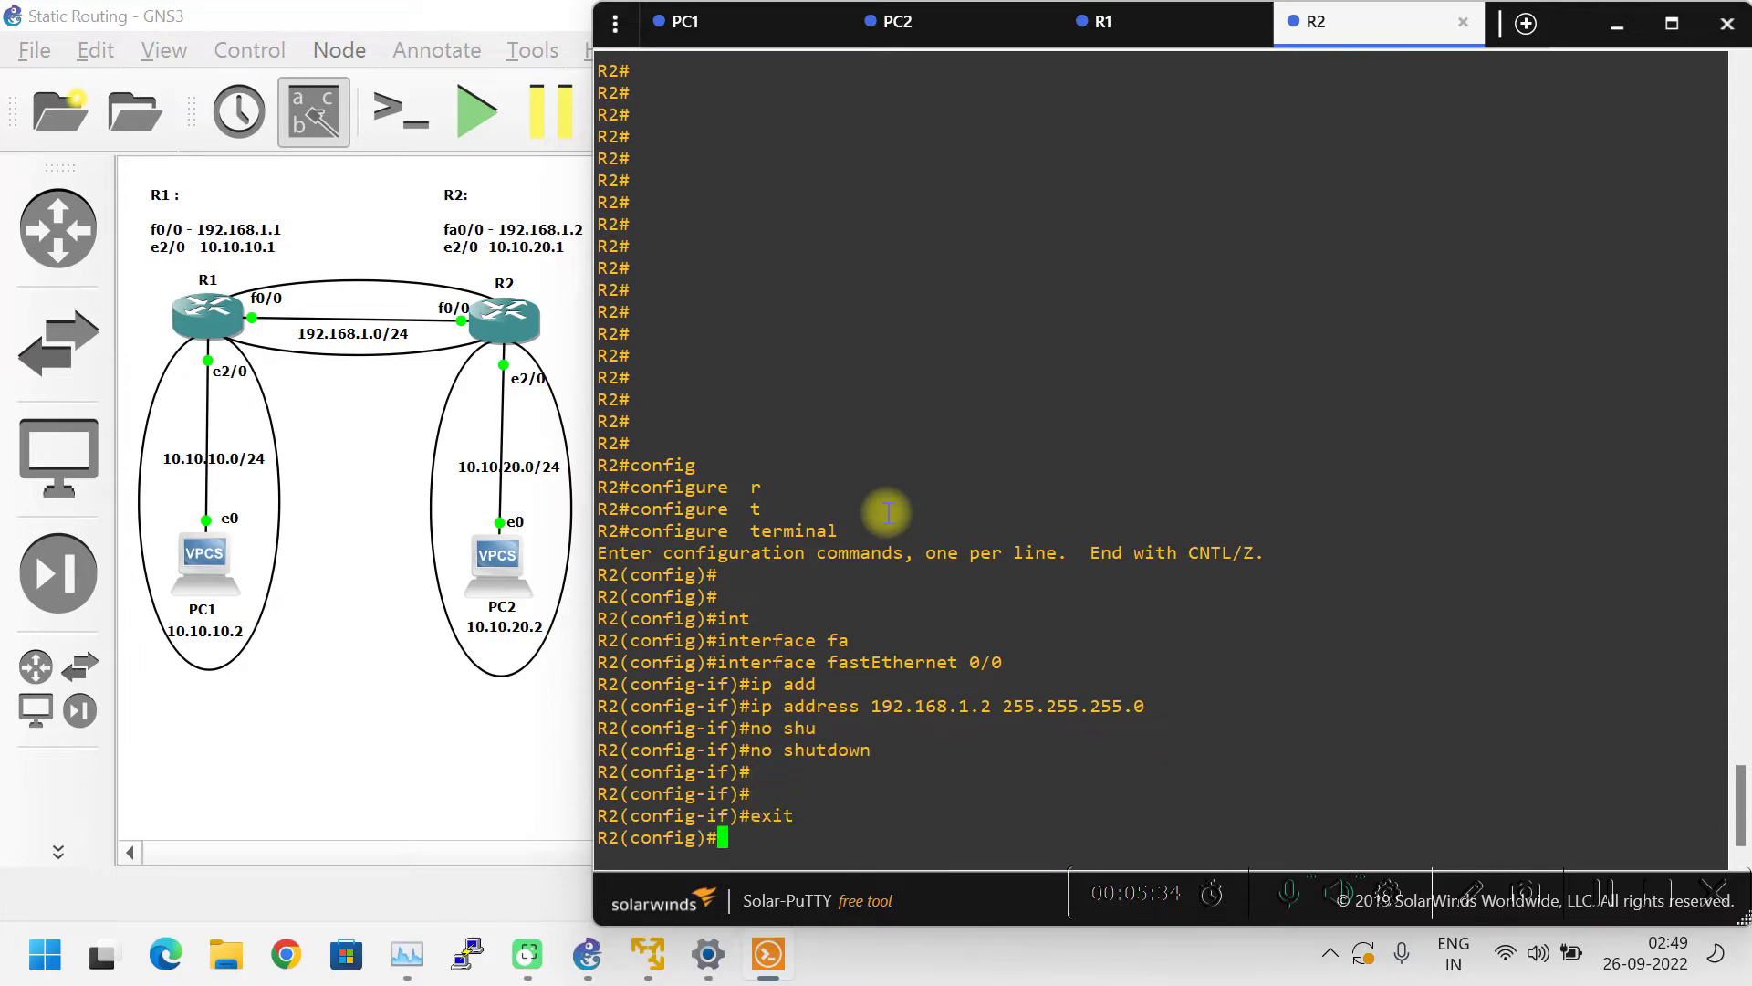
# - Open interface ethernet 2/0 on R2 for configuration
pyautogui.write('inte')
pyautogui.press('Tab')
pyautogui.write('et')
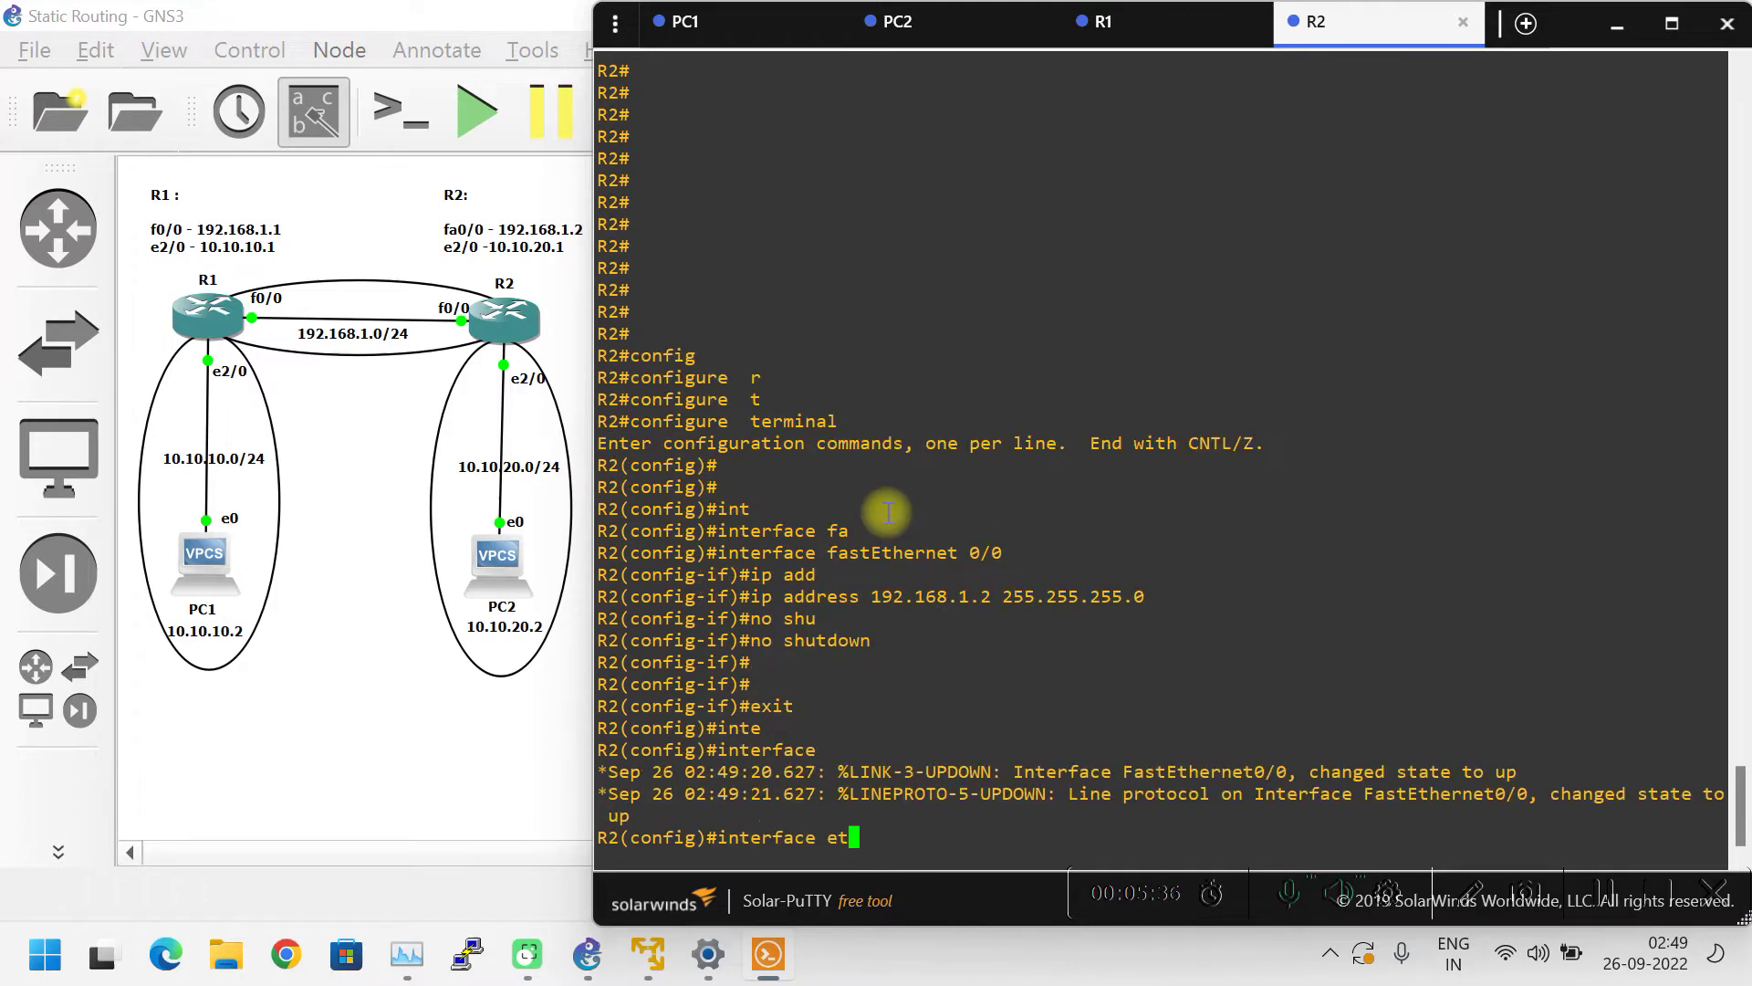
pyautogui.write('h')
pyautogui.press('Tab')
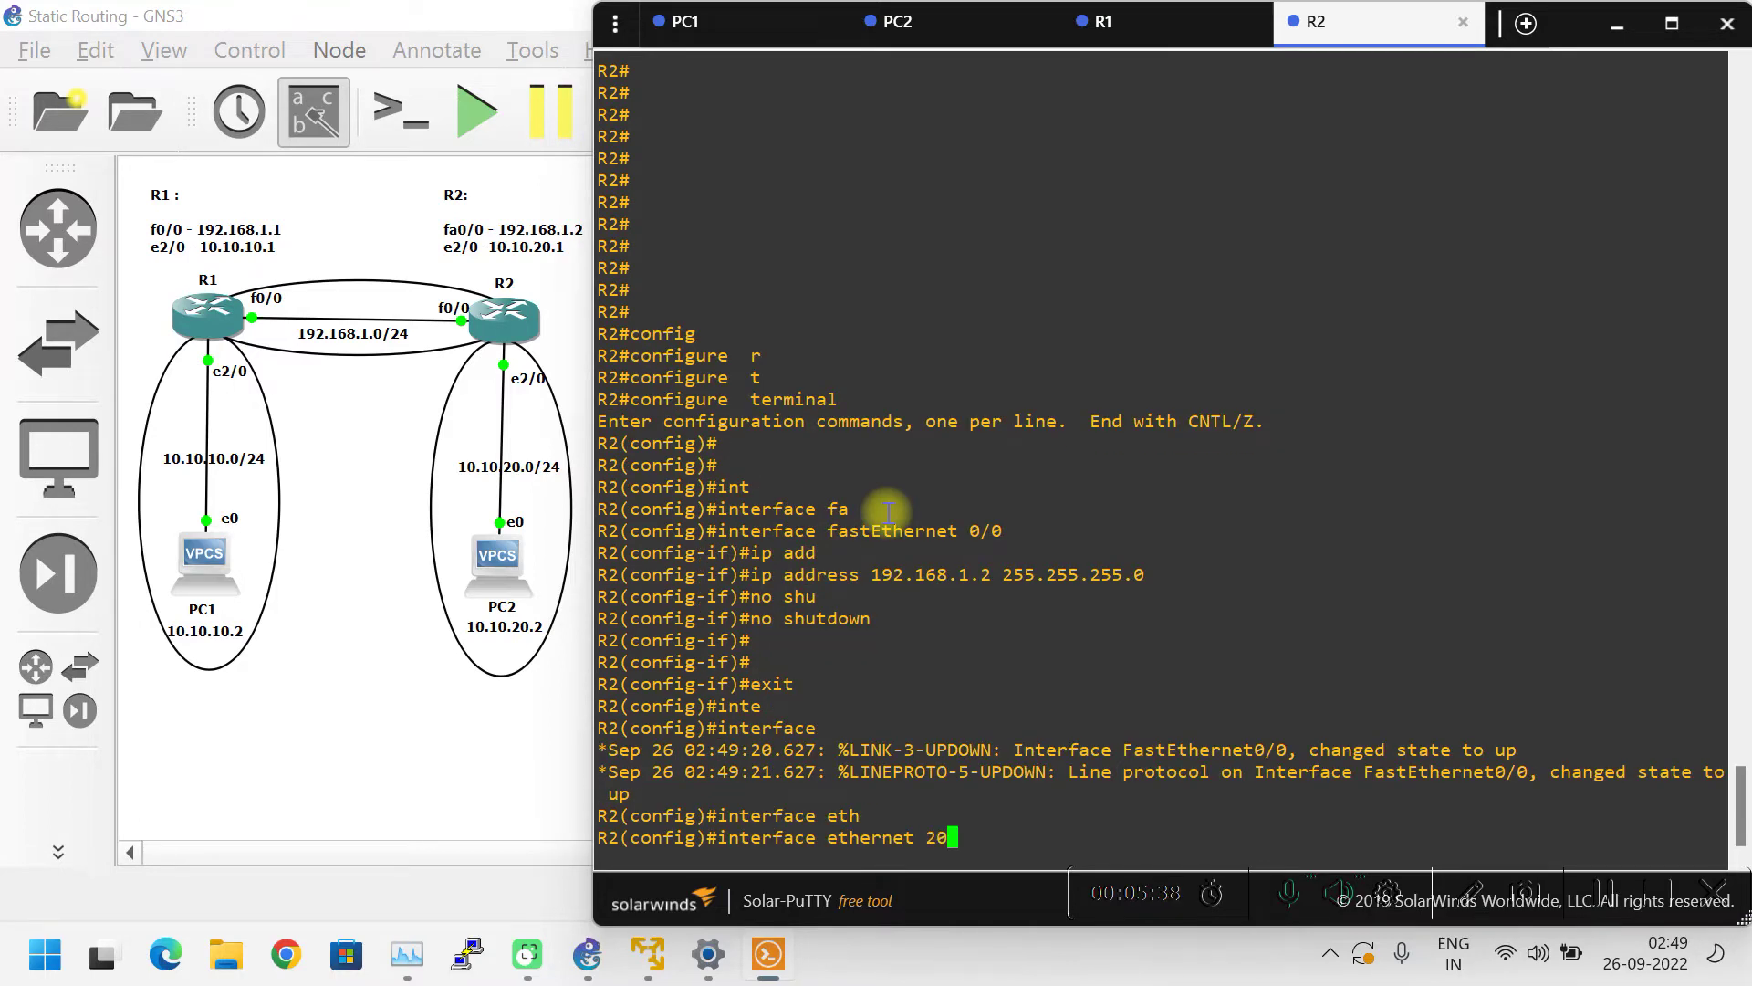
pyautogui.write('20')
pyautogui.press('BackSpace')
pyautogui.write('/0')
pyautogui.press('Return')
# - Assign IP address 10.10.20.1 with mask 255.255.255.0 to R2's ethernet 2/0 interface
pyautogui.write('ig-if)#i')
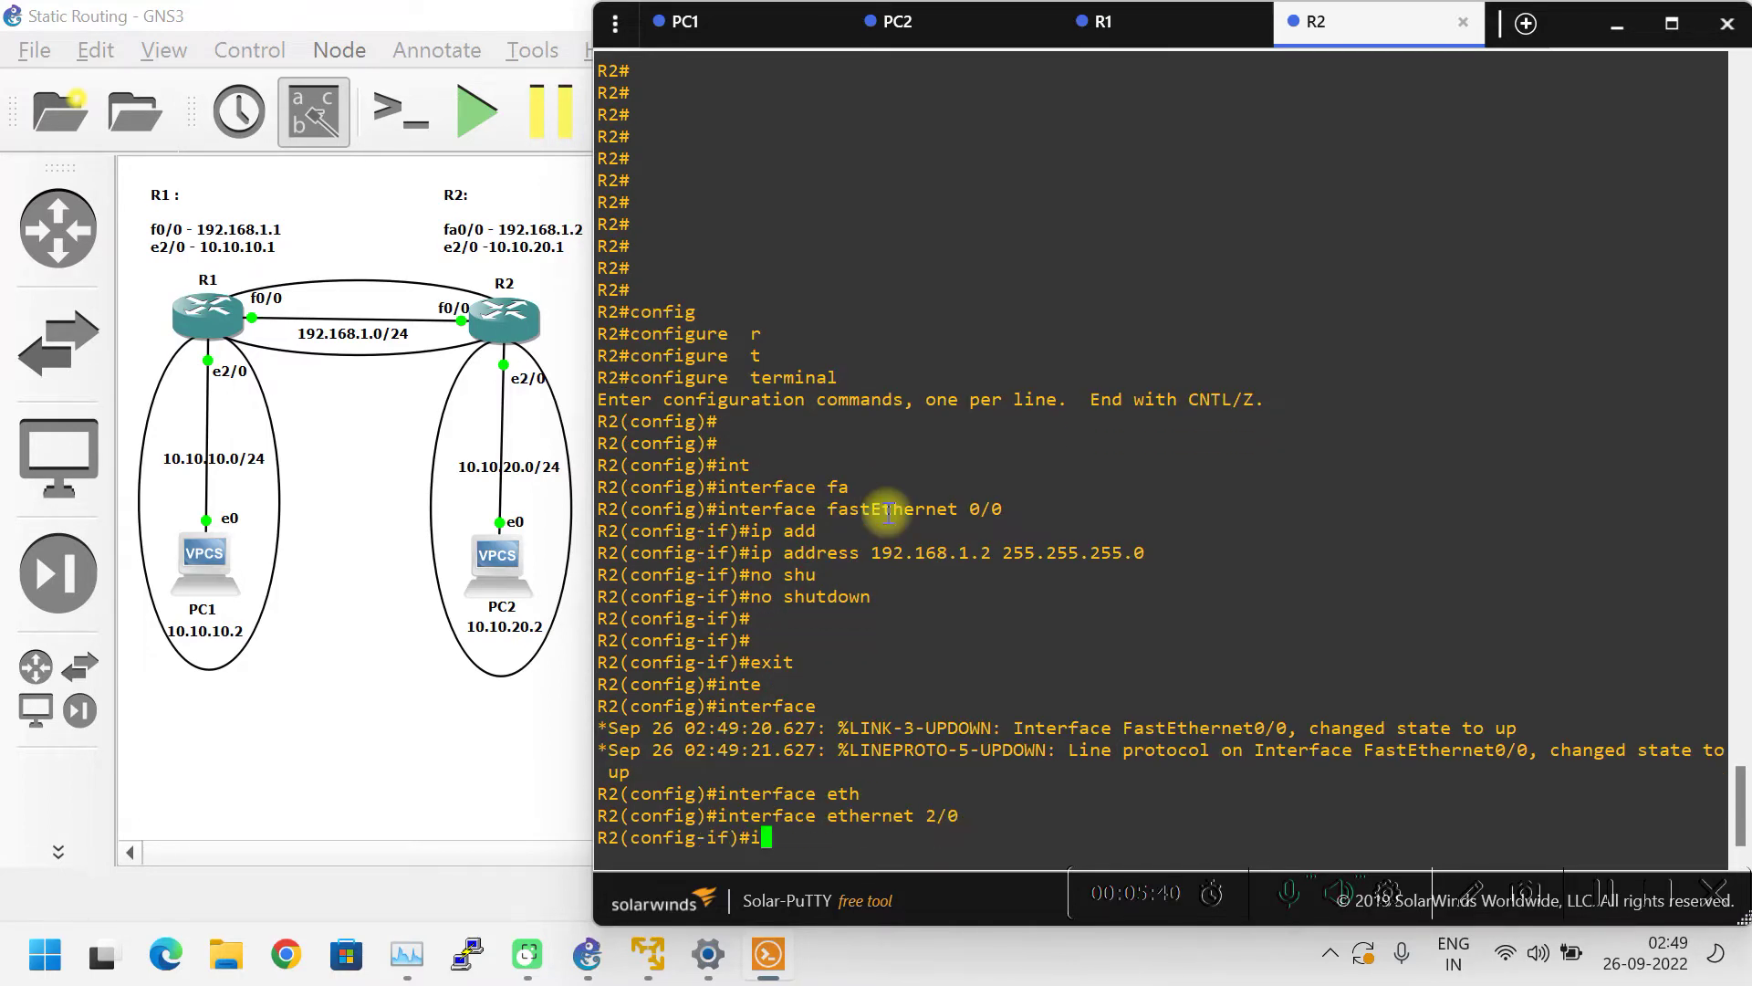
pyautogui.write('p add')
pyautogui.press('Tab')
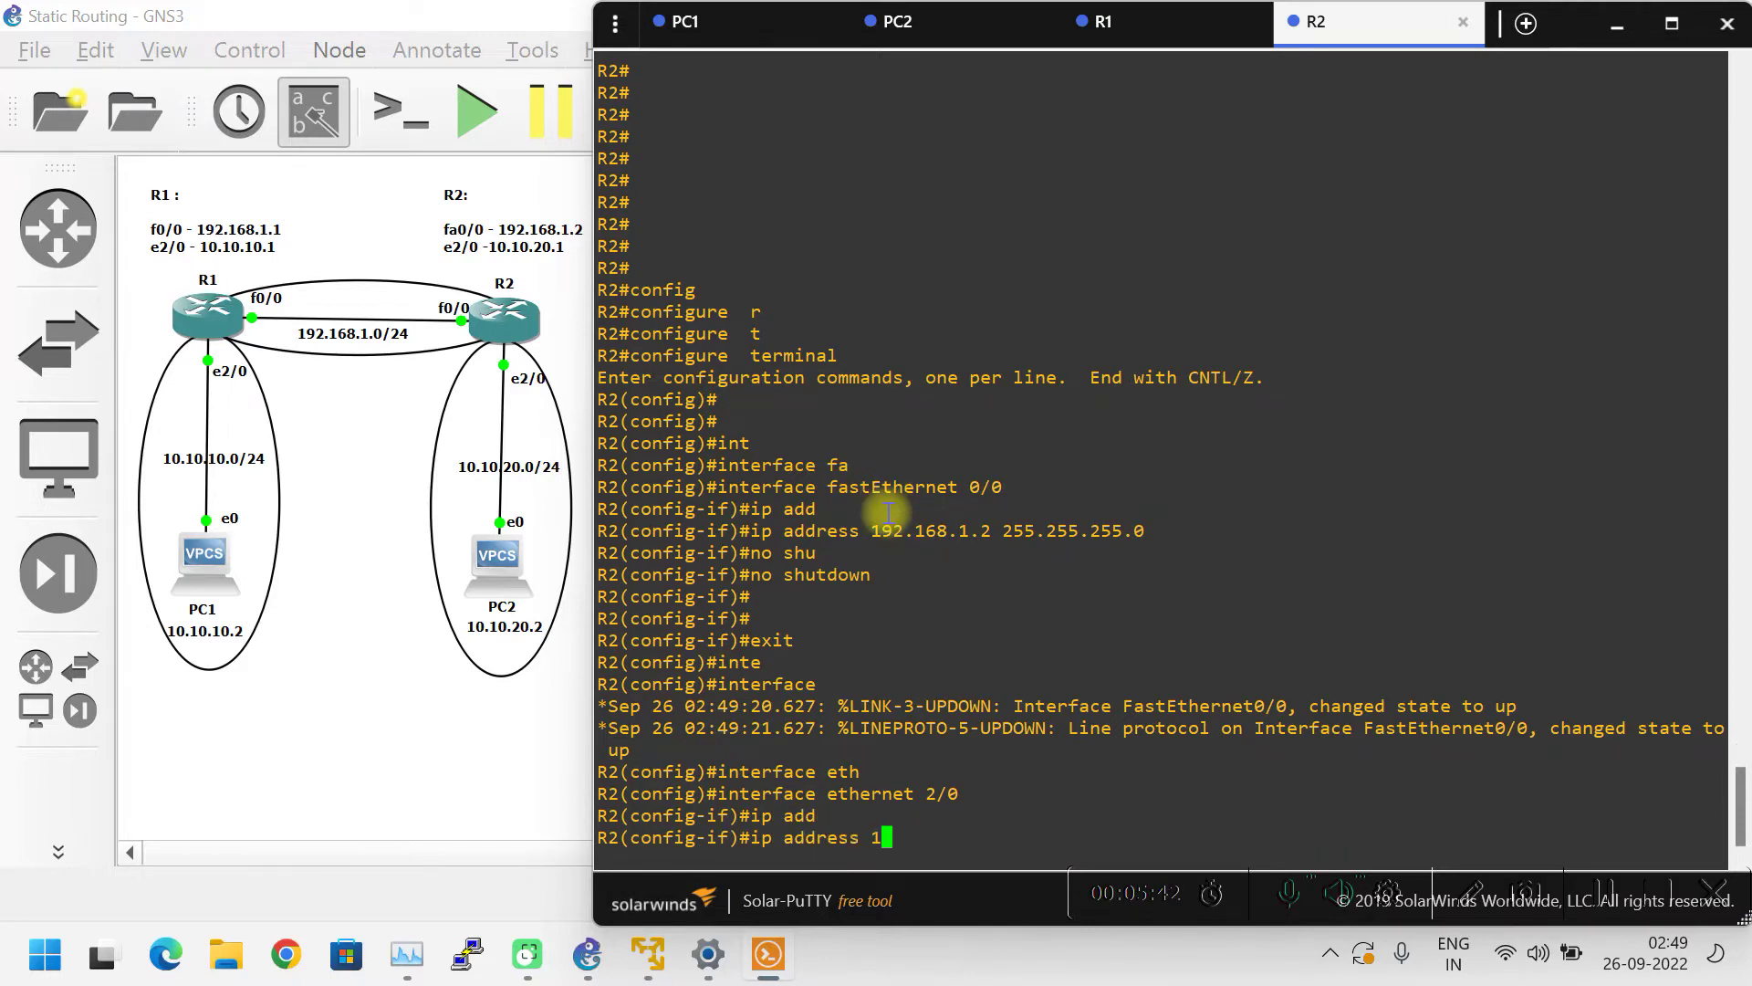
pyautogui.write('10.10.20.1 255.25525')
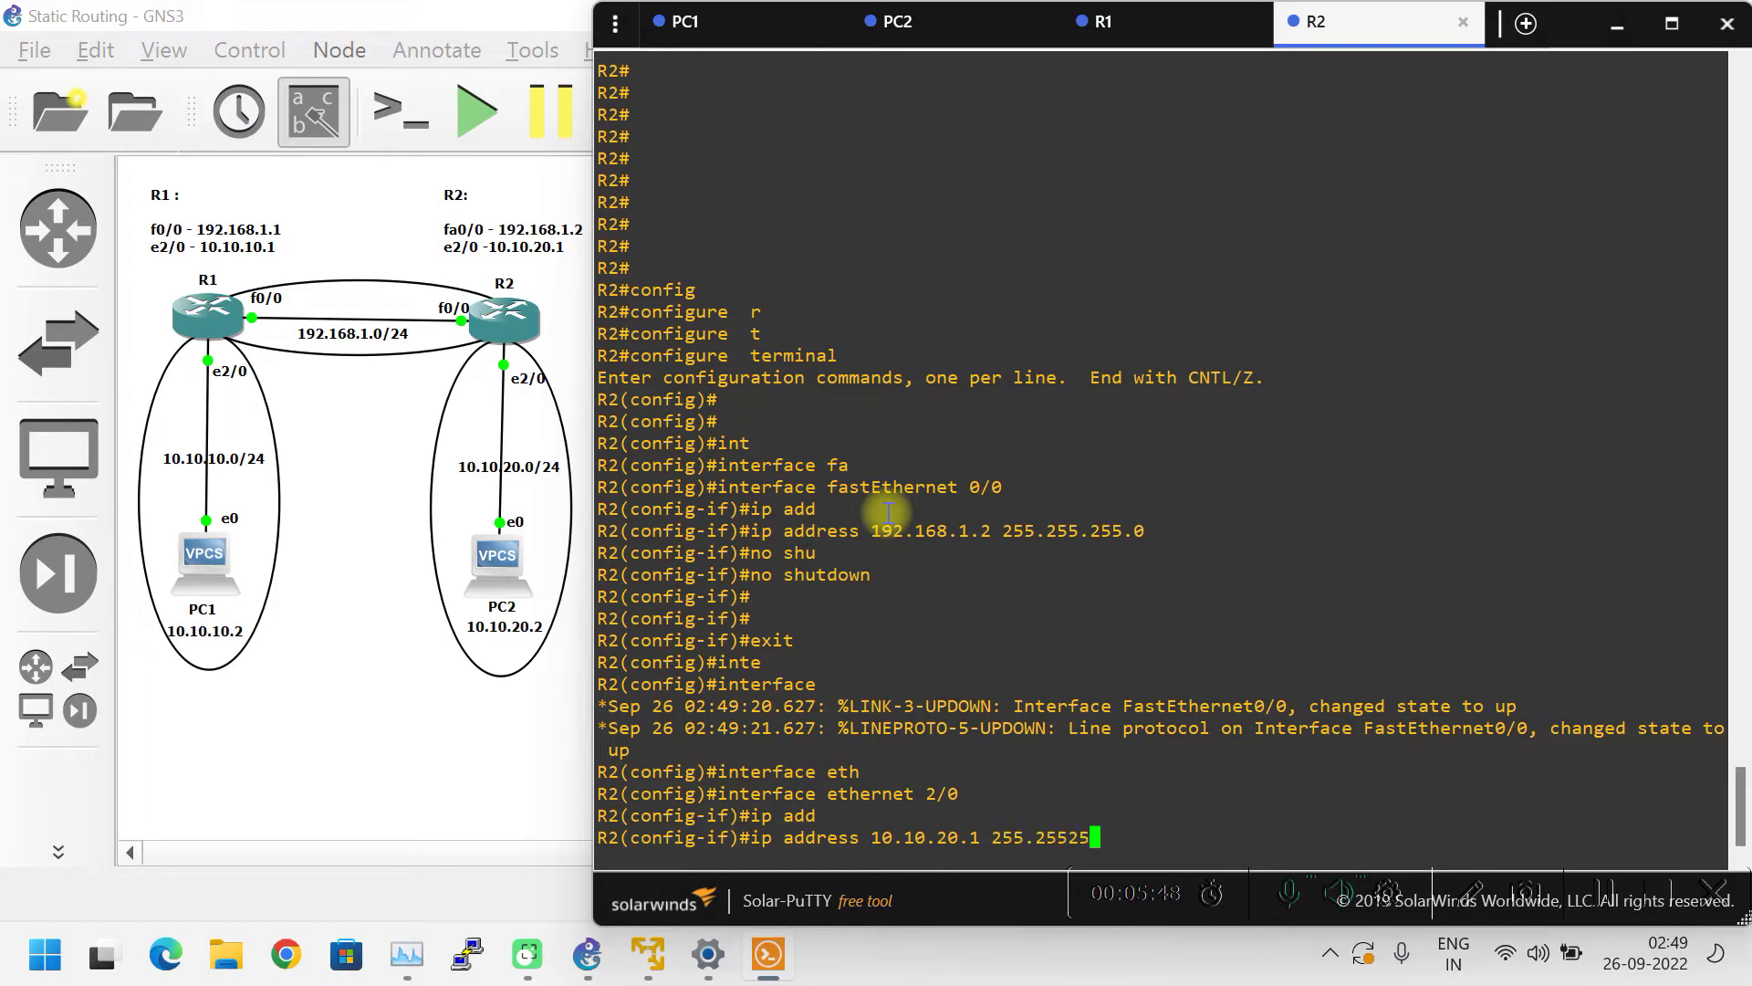
pyautogui.press('BackSpace')
pyautogui.press('BackSpace')
pyautogui.write('.255.0')
pyautogui.press('Return')
# - Enable R2's ethernet 2/0 interface with "no shutdown" and return to privileged EXEC mode
pyautogui.write('no')
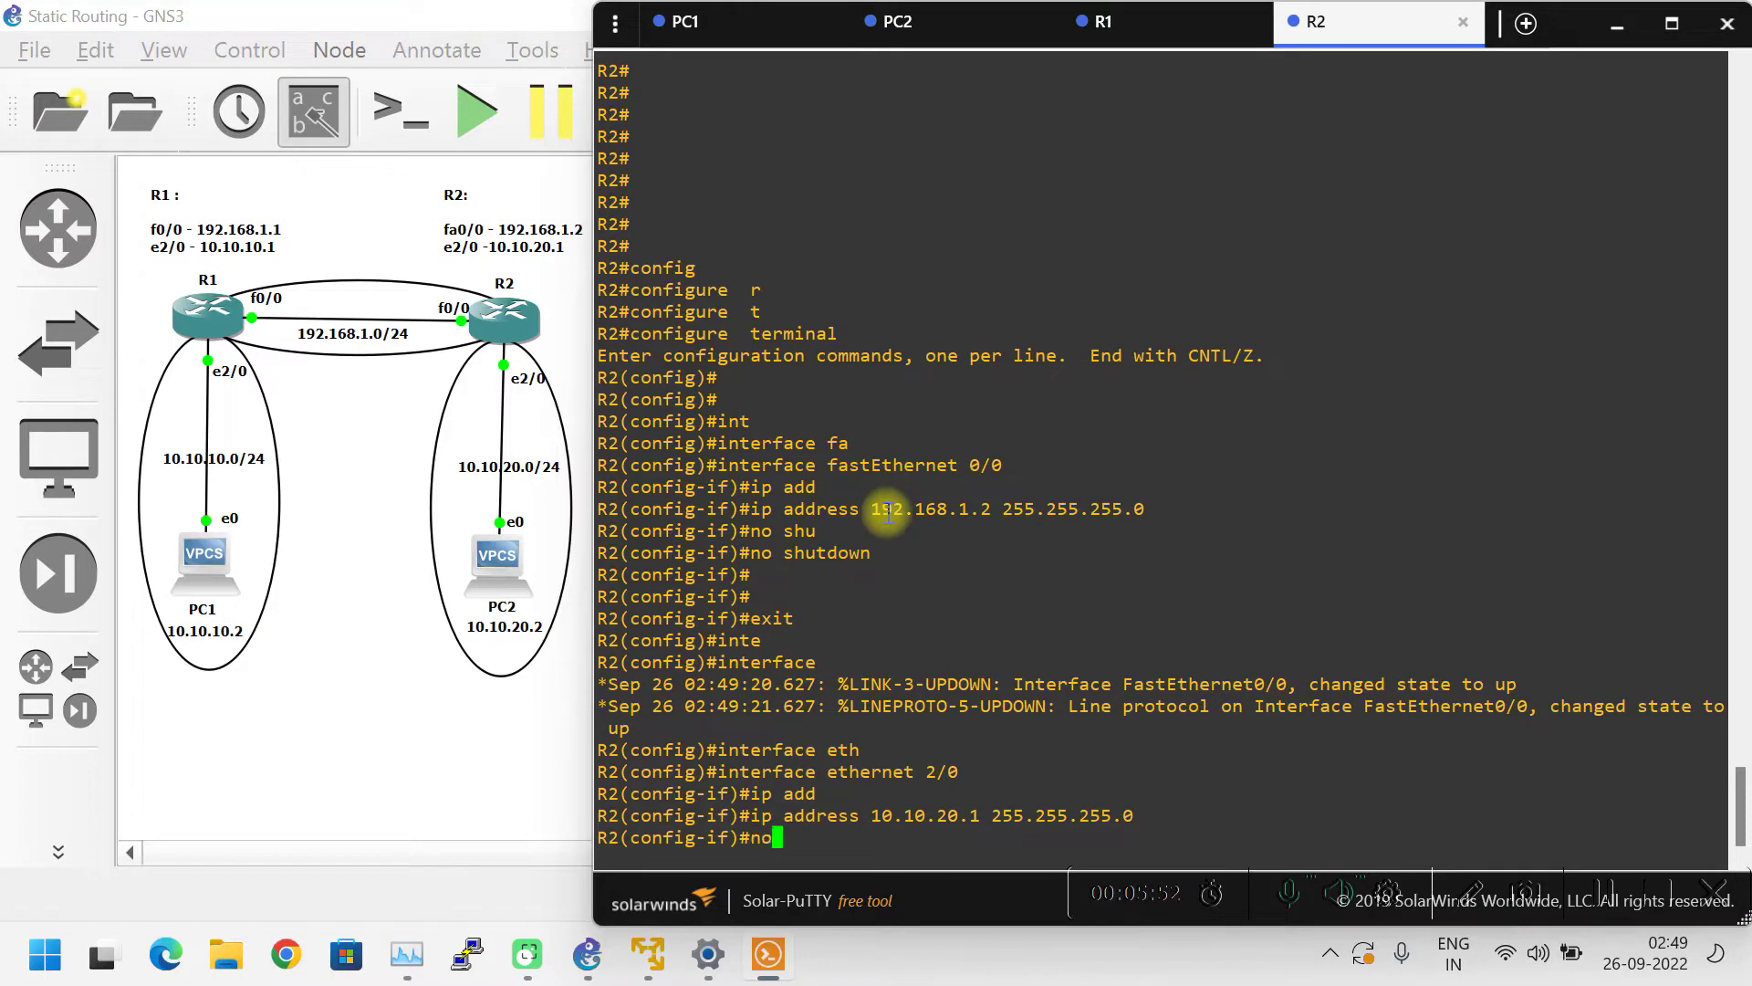
pyautogui.write(' shu')
pyautogui.press('Tab')
pyautogui.press('Return')
pyautogui.press('Return')
pyautogui.press('Return')
pyautogui.press('Return')
pyautogui.press('Return')
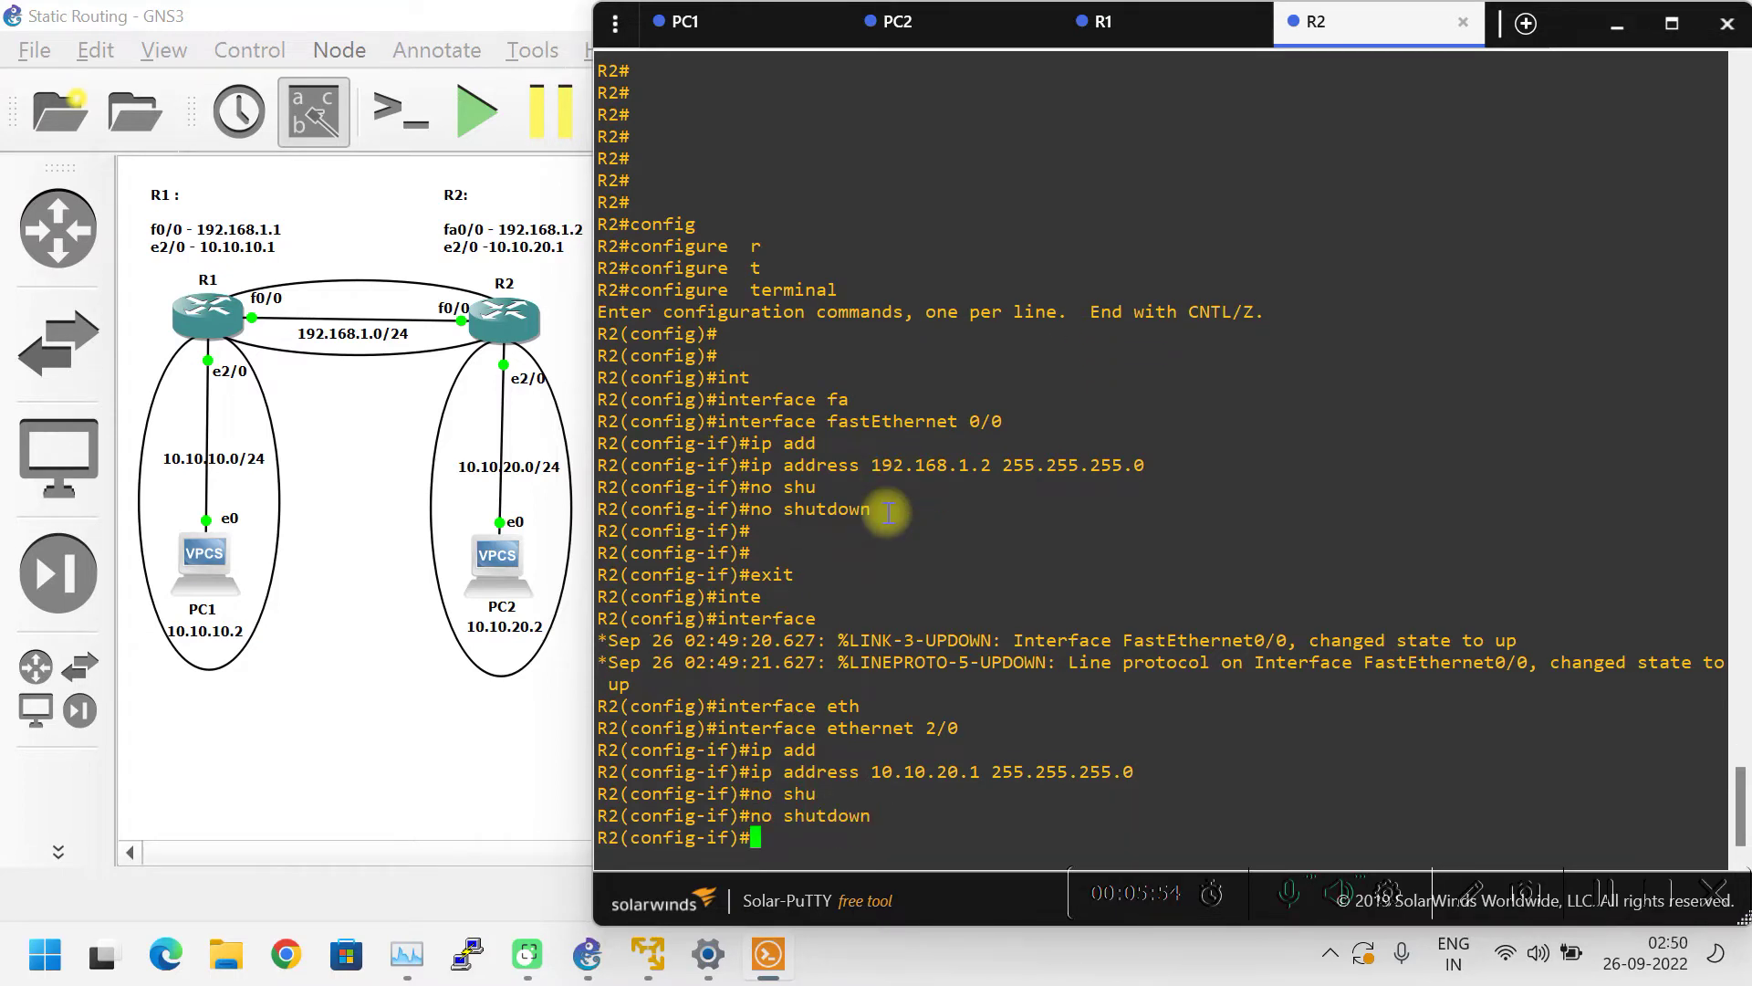
pyautogui.hotkey('ctrl', 'z')
pyautogui.press('Return')
pyautogui.press('Return')
pyautogui.press('Return')
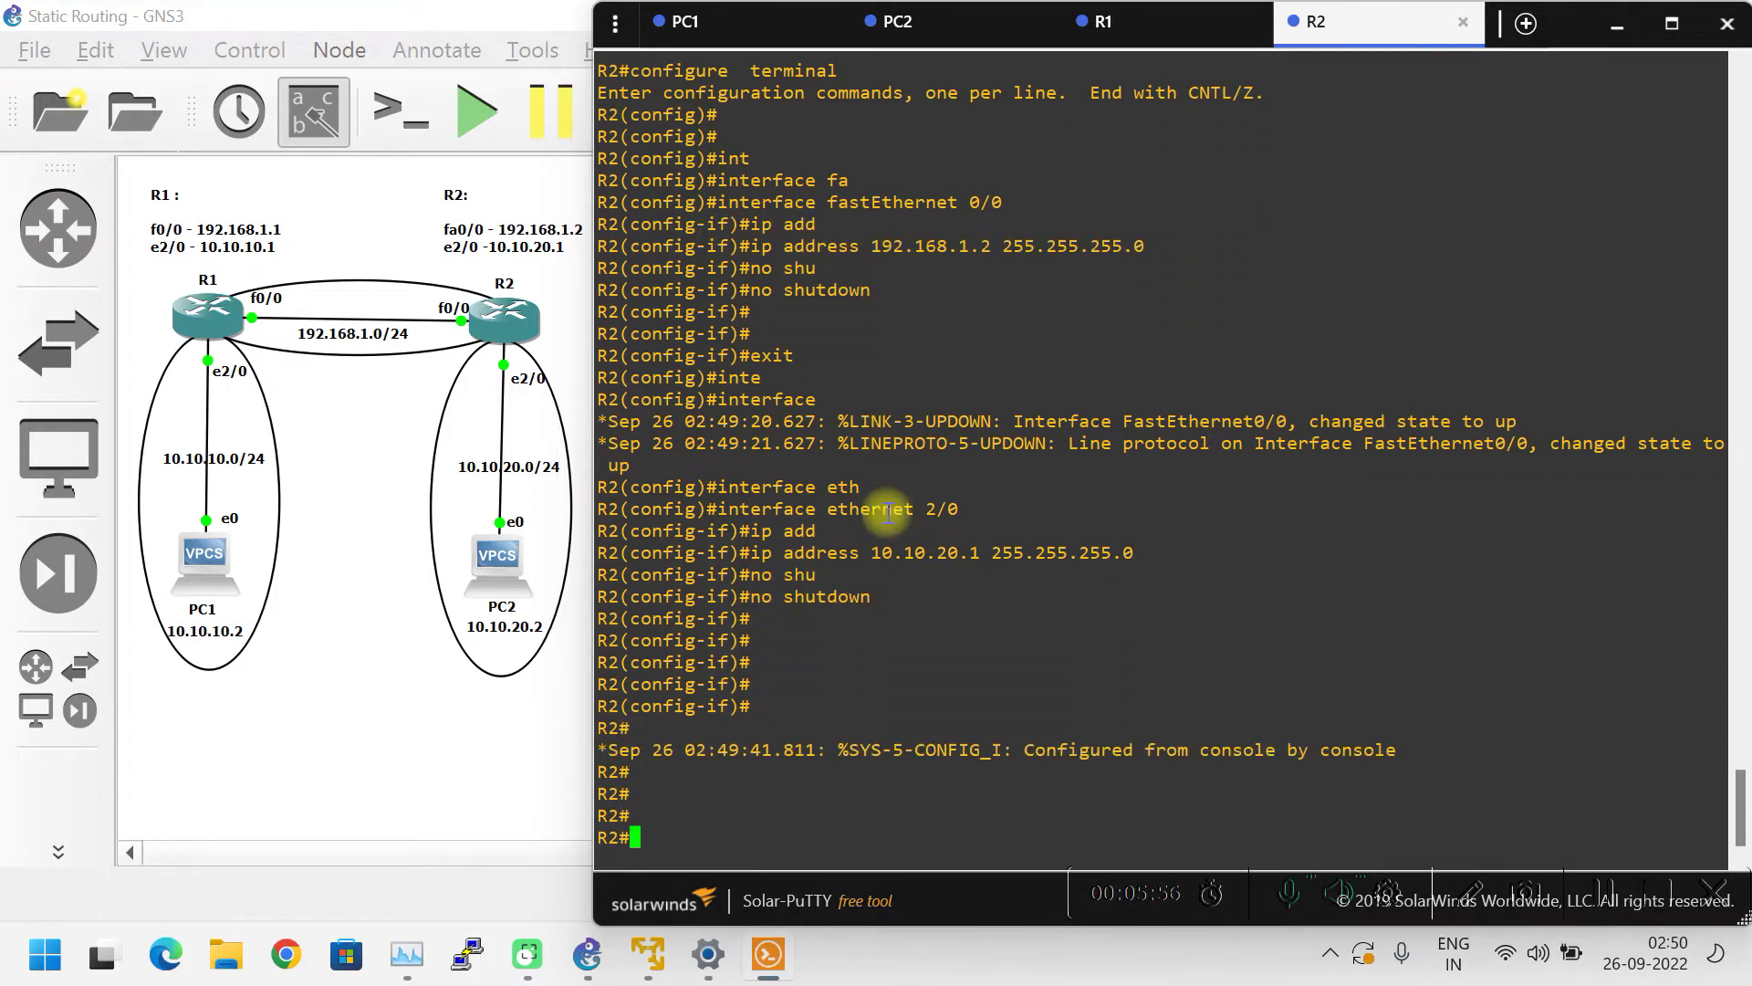
# - Display R2's interface summary with "sh ip interface brief" and compare the FastEthernet0/0 and Ethernet2/0 addresses with the topology
pyautogui.write('sh ip rouet')
pyautogui.press('Tab')
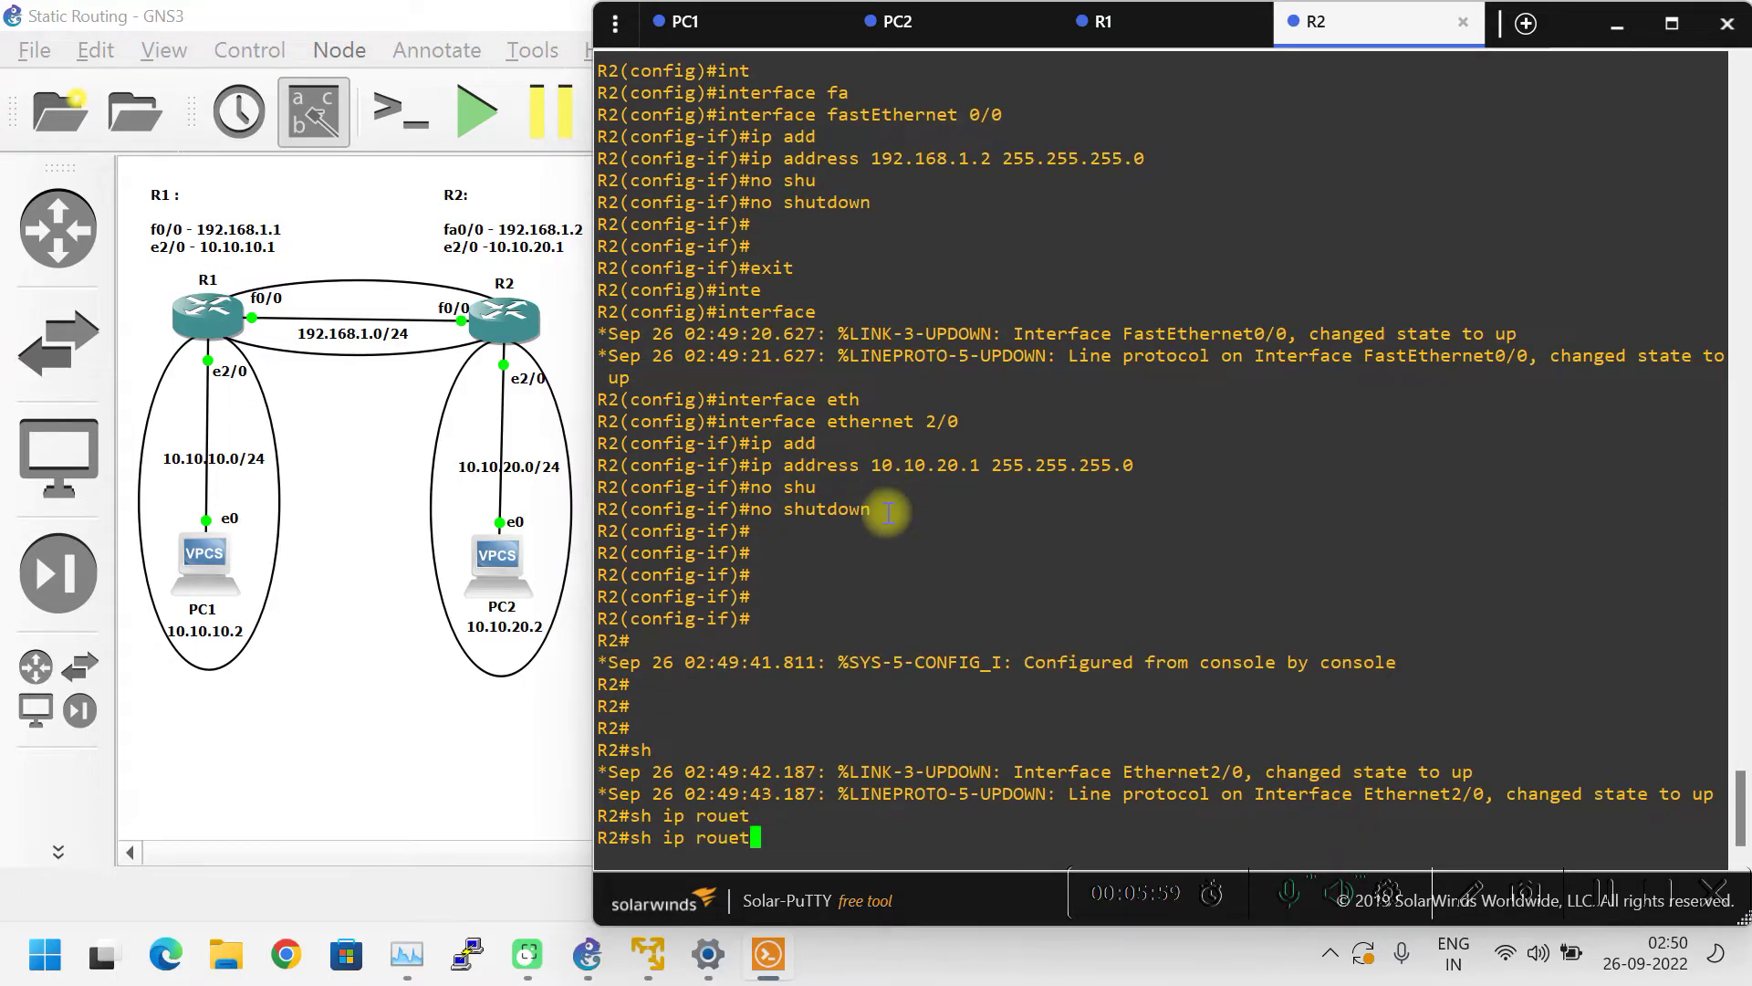
pyautogui.press('BackSpace')
pyautogui.press('BackSpace')
pyautogui.press('BackSpace')
pyautogui.write('inte')
pyautogui.press('Tab')
pyautogui.write('br')
pyautogui.press('Tab')
pyautogui.press('Return')
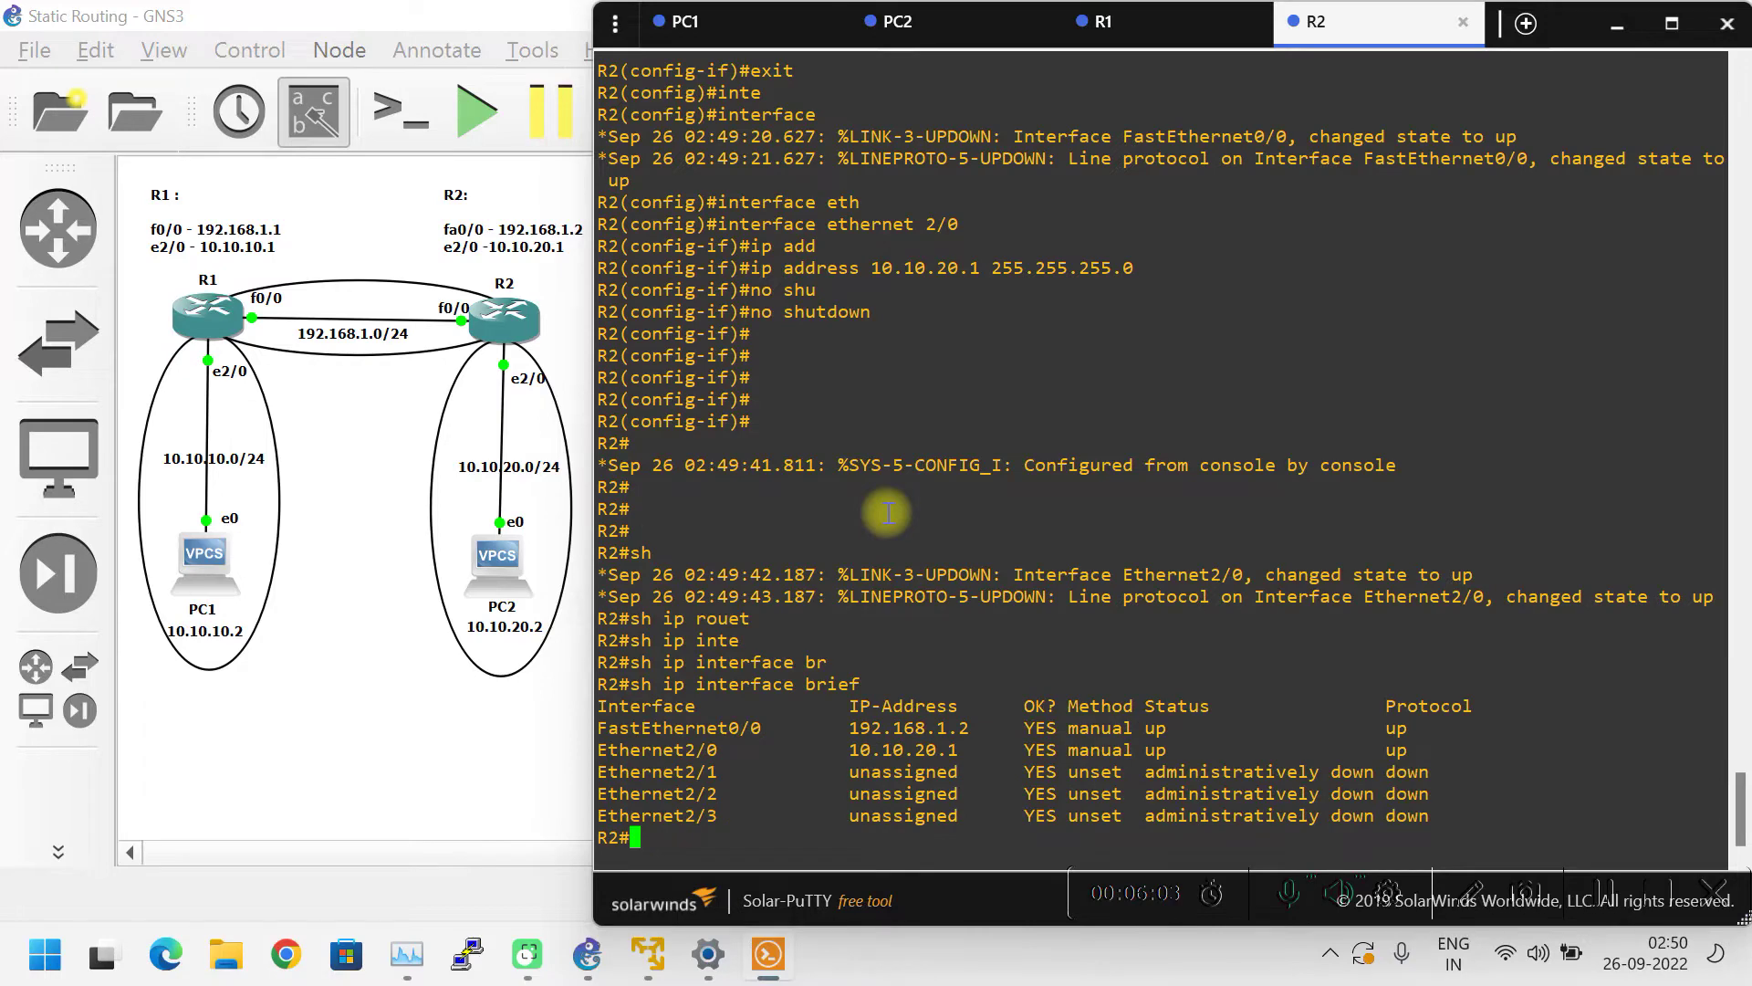
pyautogui.press('Return')
pyautogui.press('Return')
pyautogui.press('Return')
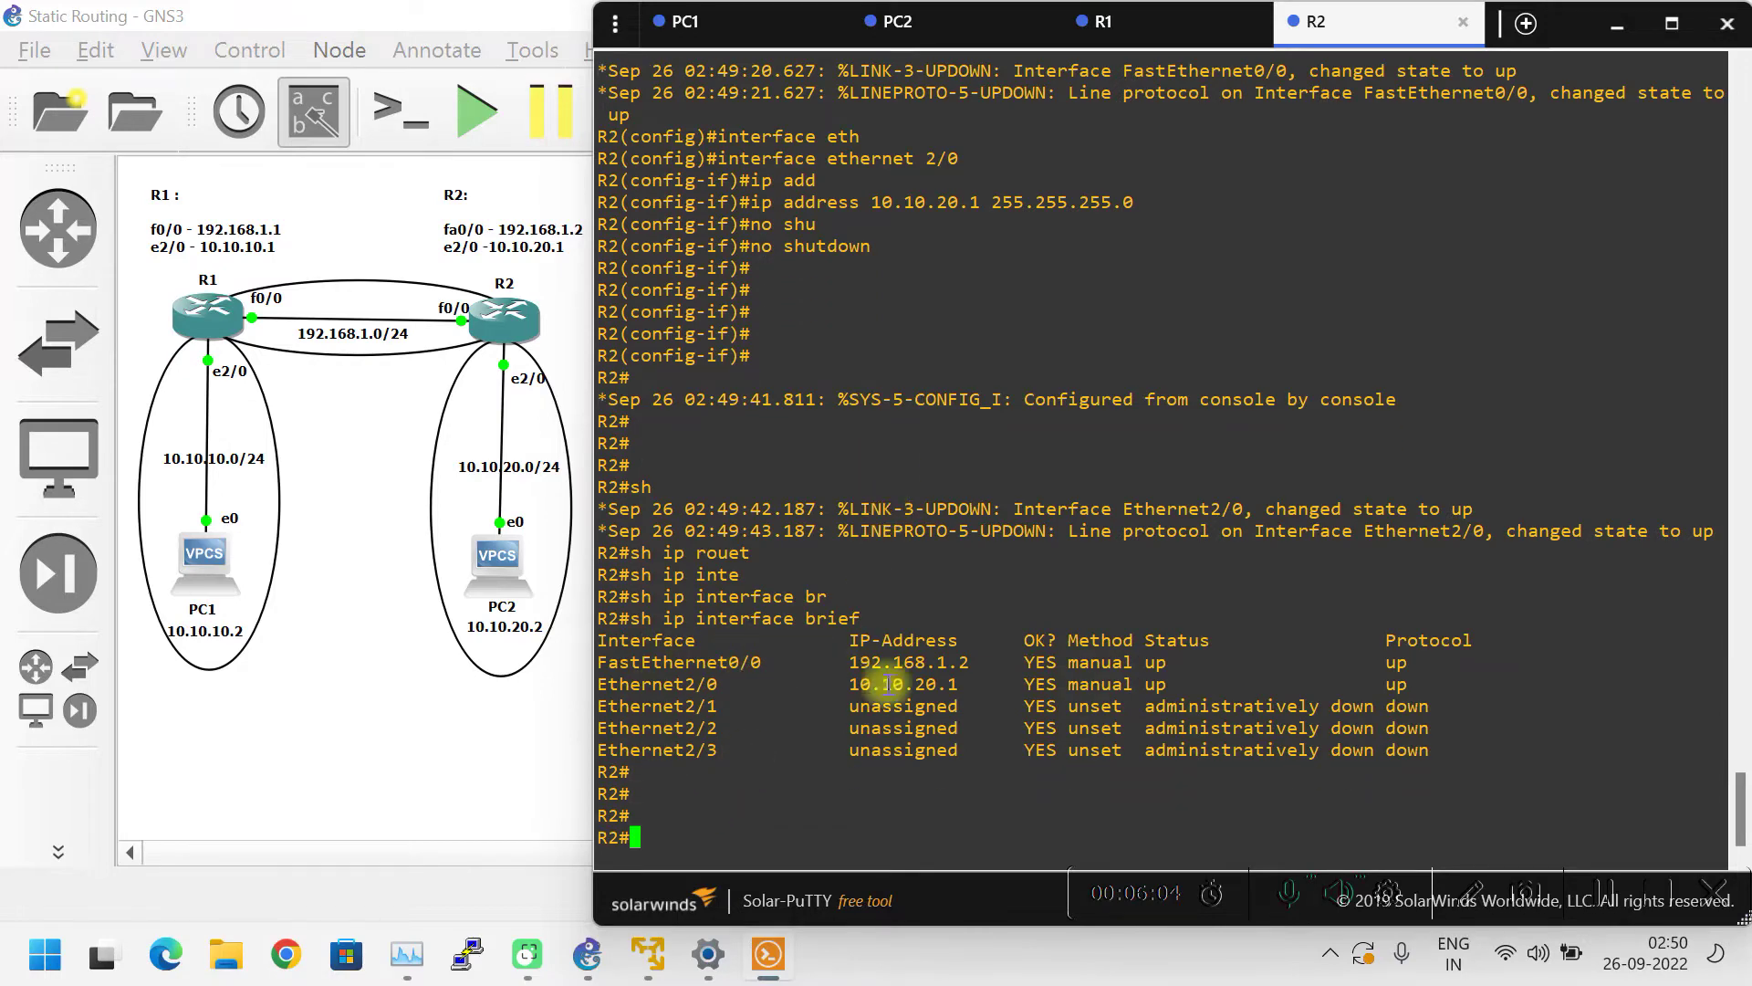
pyautogui.click(1475, 906)
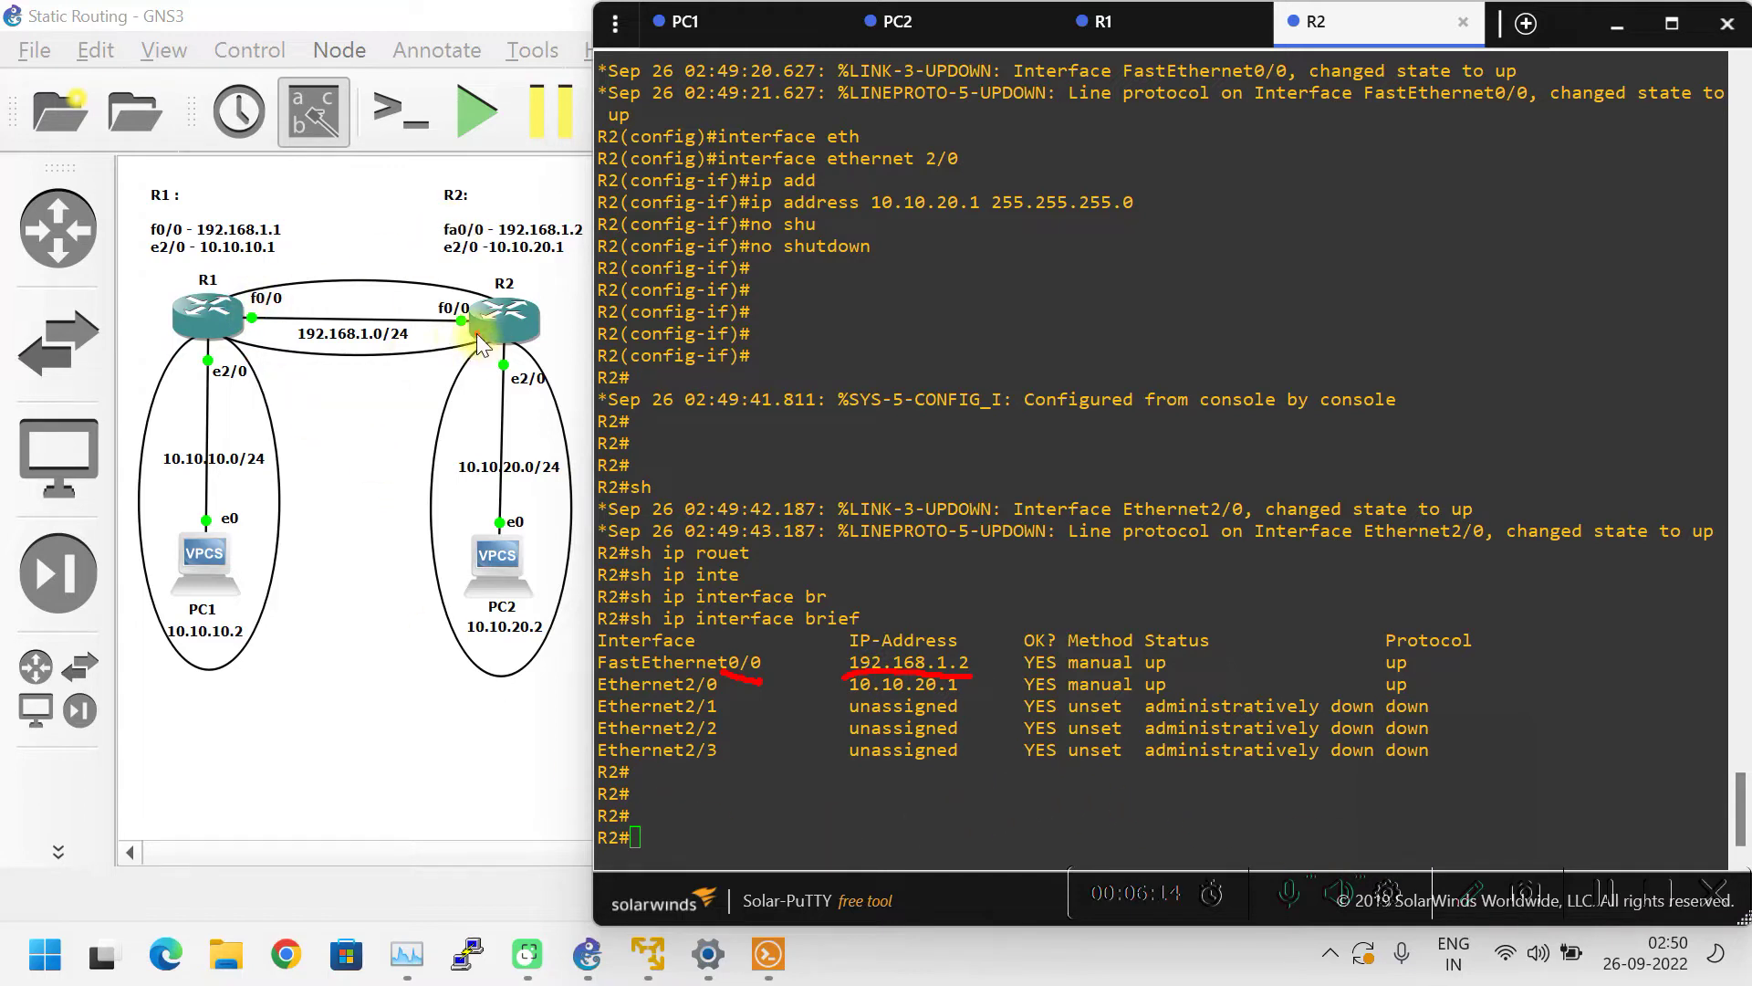
pyautogui.click(455, 299)
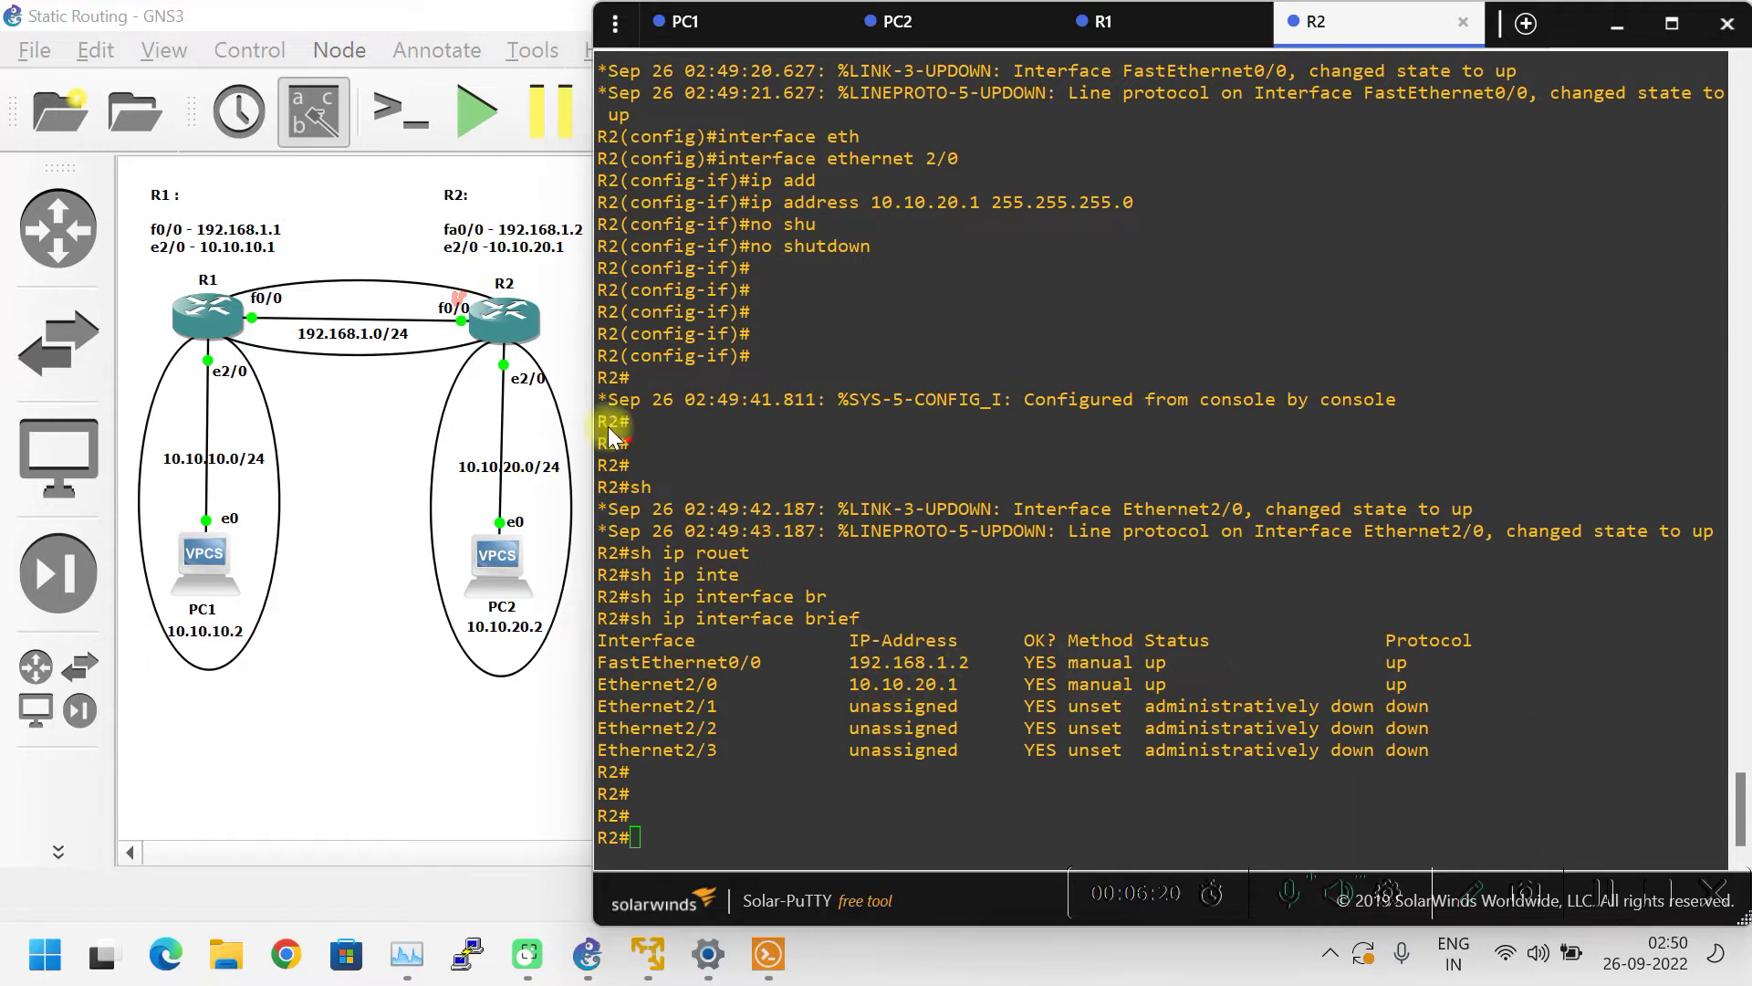
pyautogui.moveTo(532, 403); pyautogui.dragTo(543, 401)
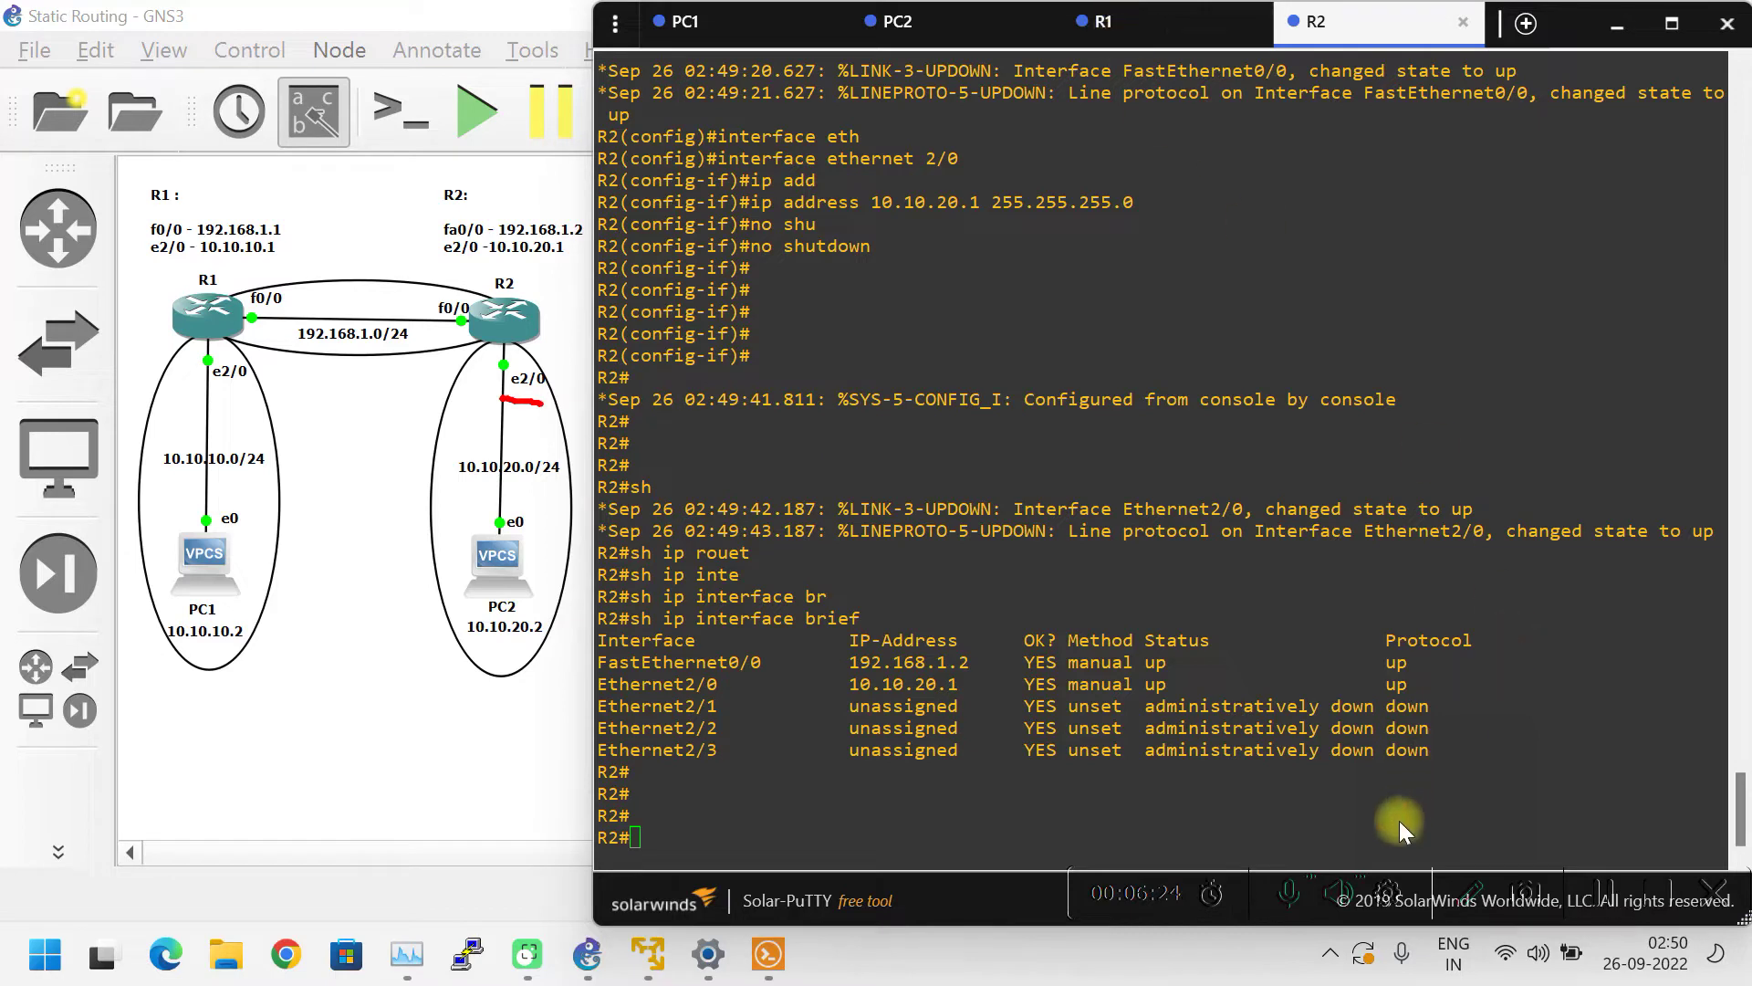
# - Check the FastEthernet0/0 and Ethernet2/0 addresses in R1's interface summary against the topology labels
pyautogui.click(1123, 26)
pyautogui.click(1486, 896)
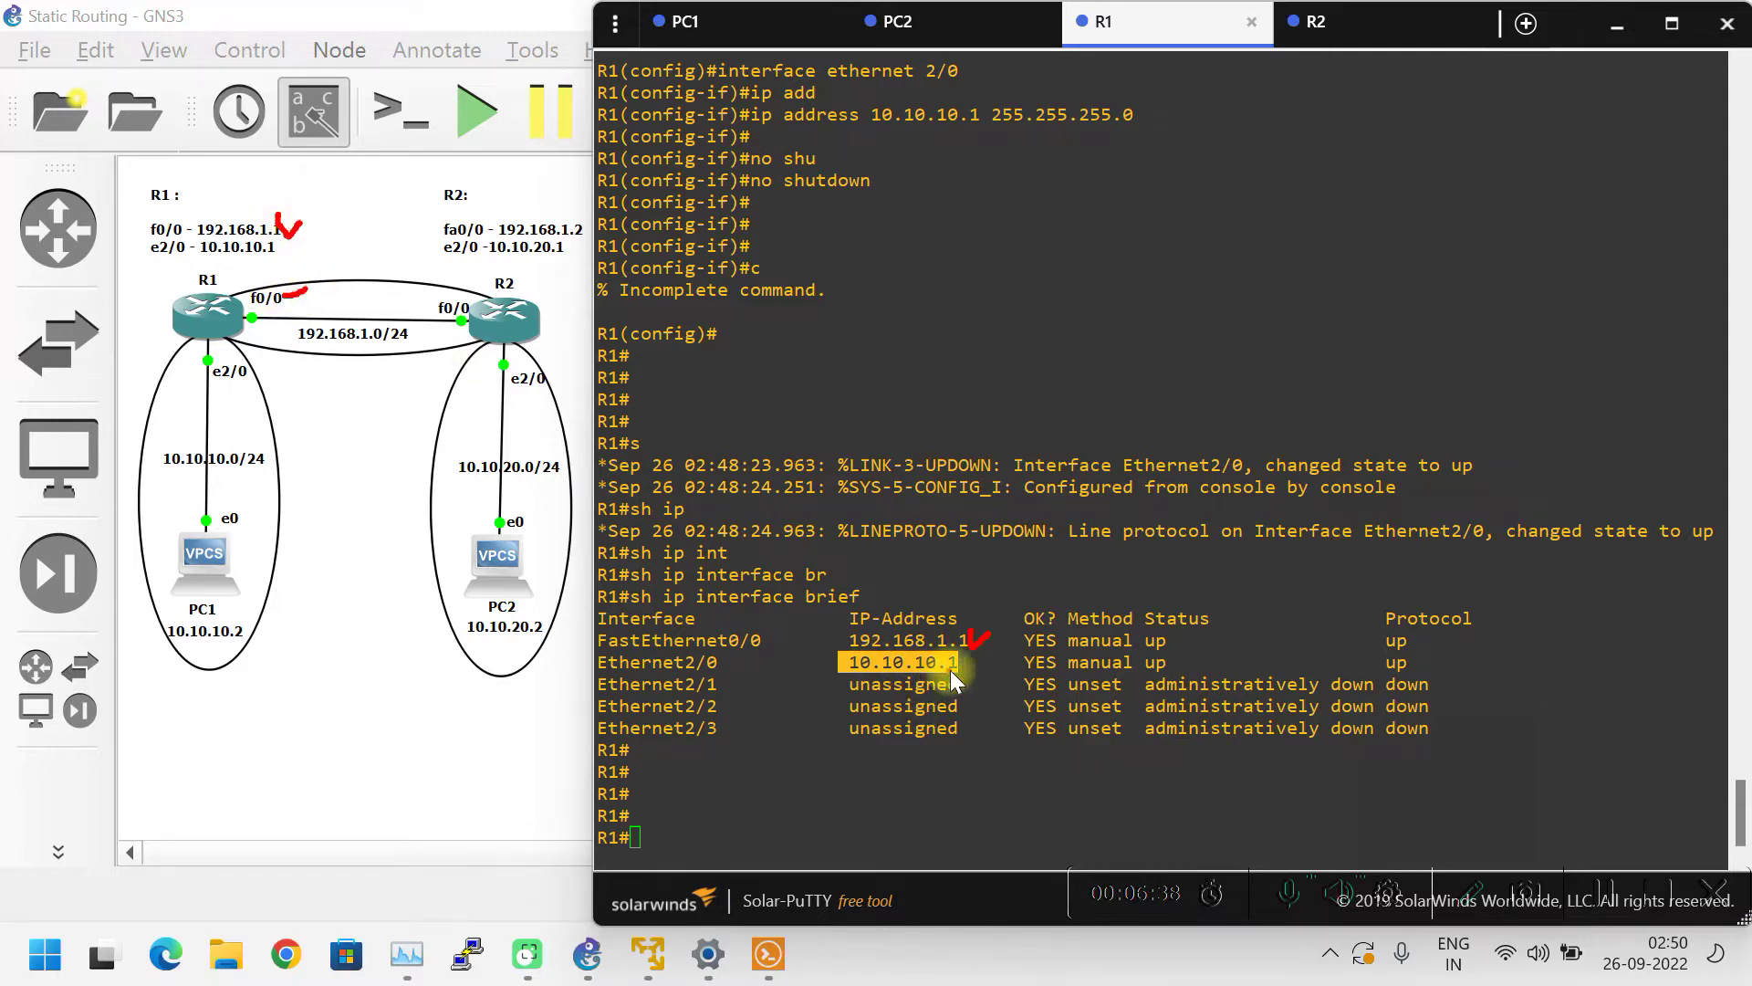
pyautogui.moveTo(206, 385); pyautogui.dragTo(233, 386)
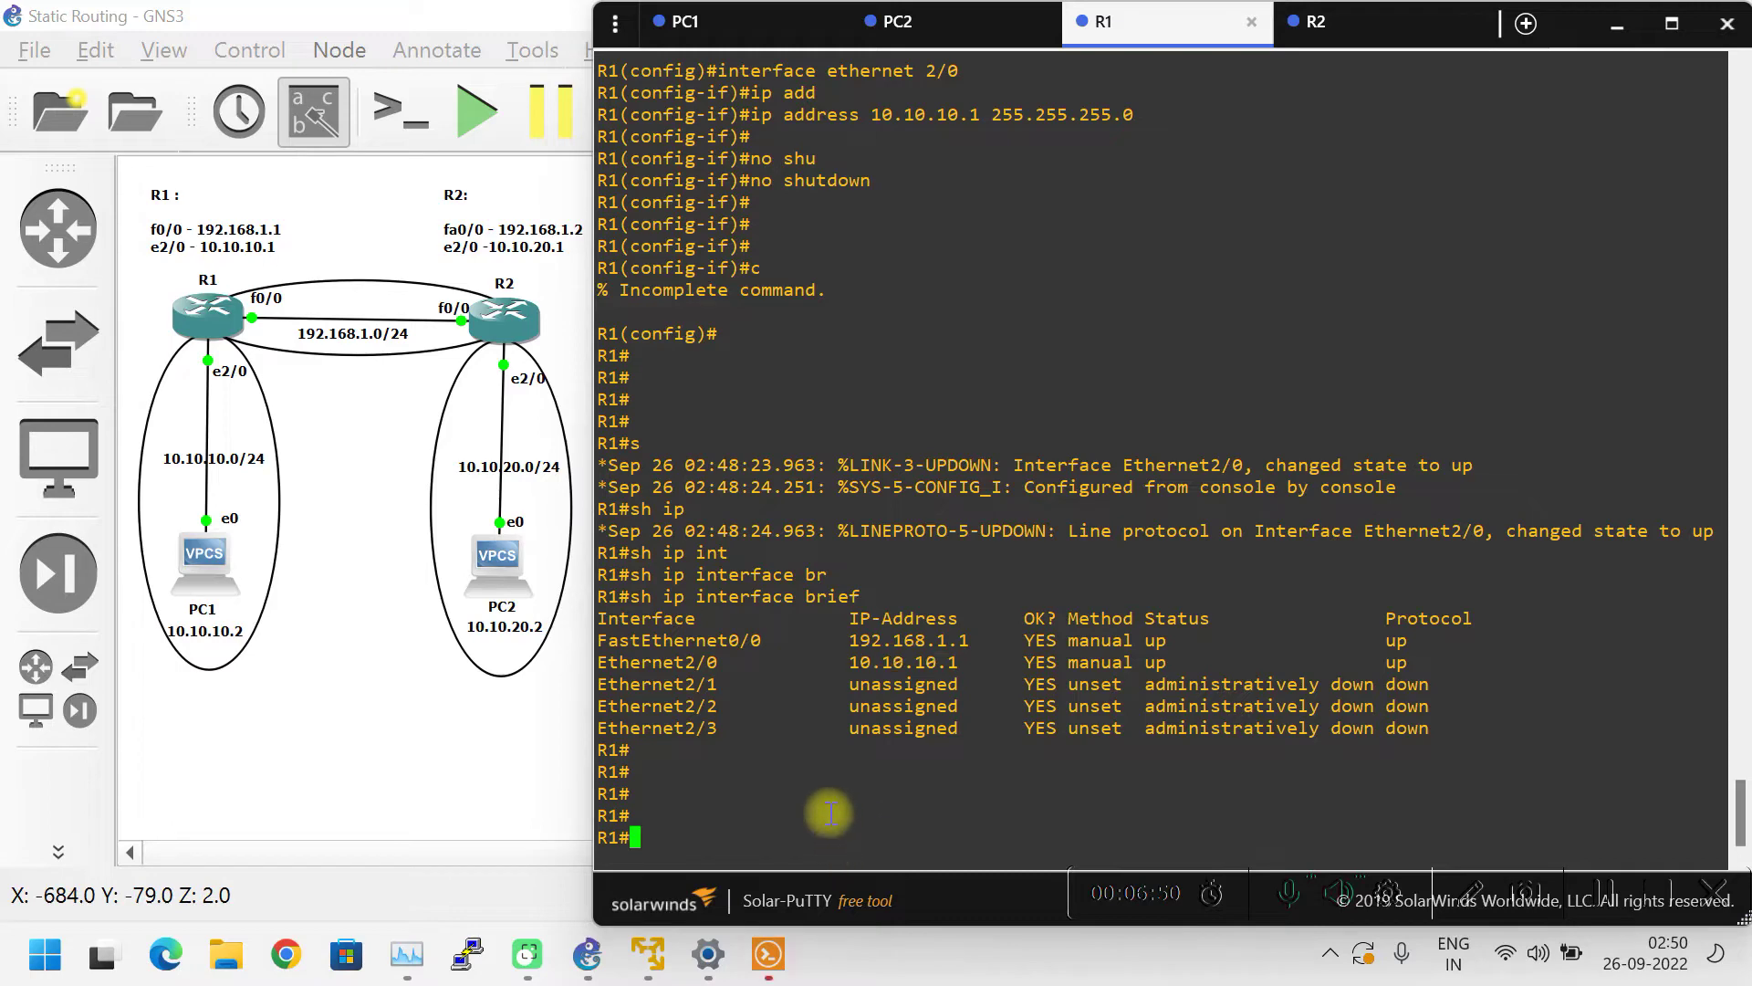
# - Ping PC2 at 10.10.20.2 from the PC1 console and examine the replies
pyautogui.click(703, 23)
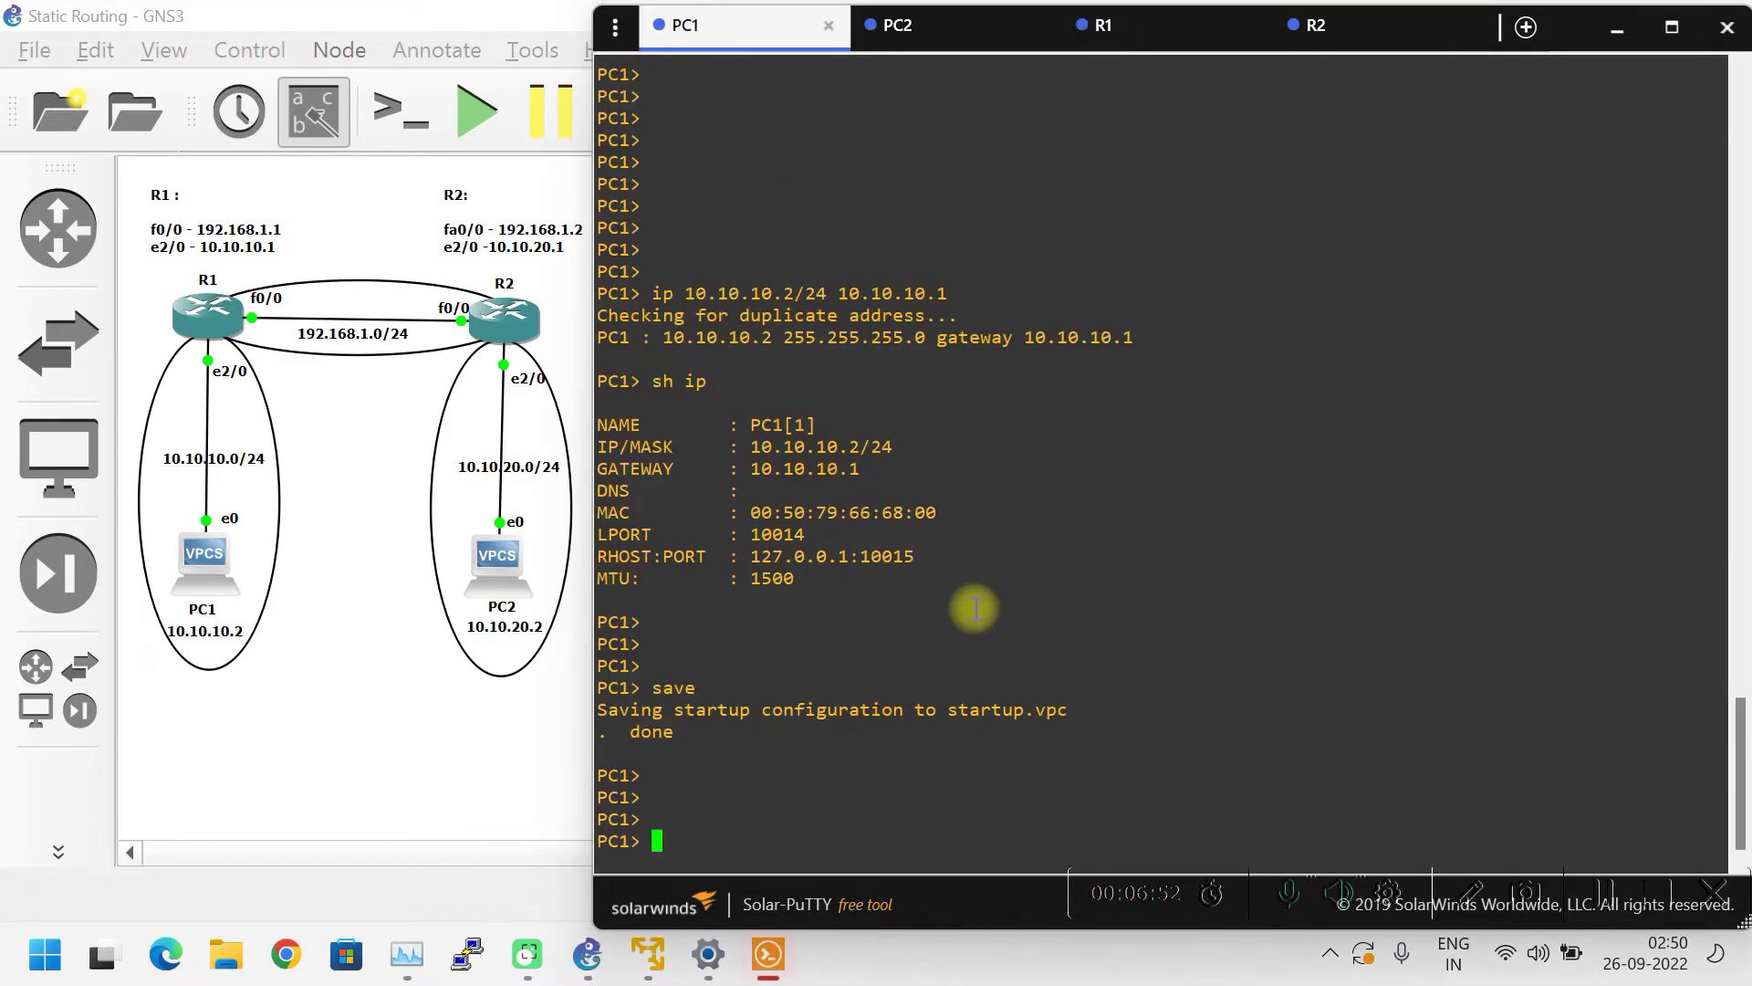
pyautogui.write('ping 10.10.')
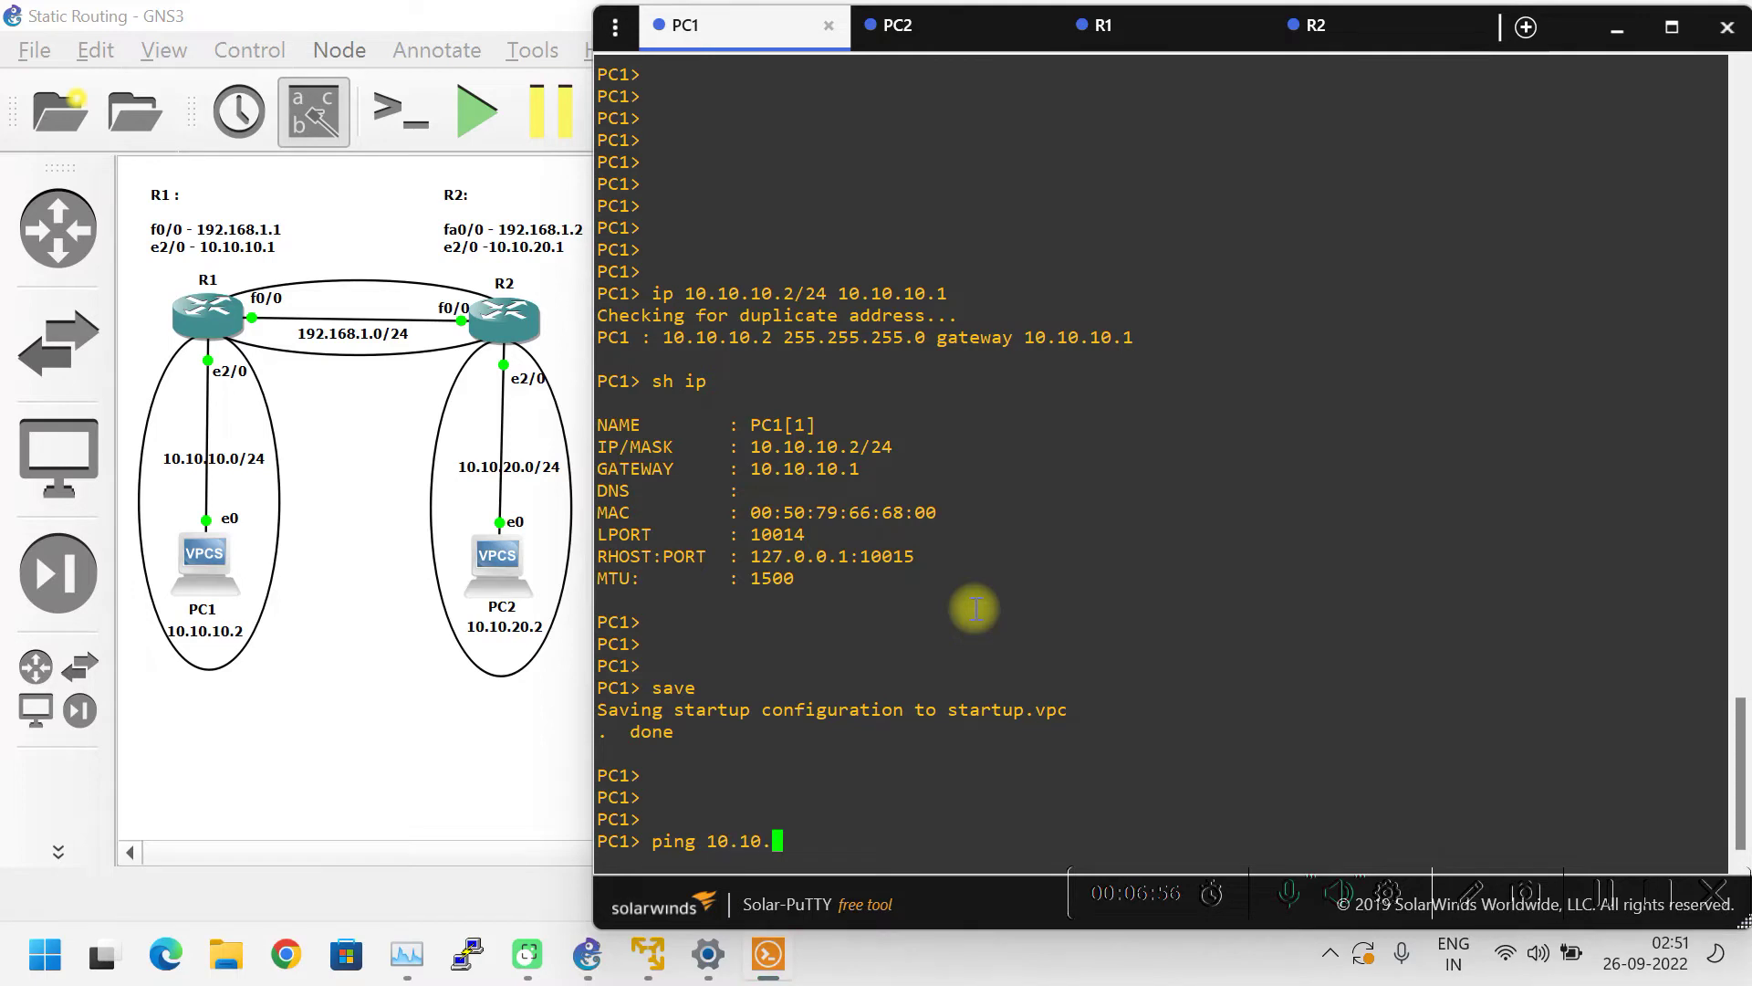
pyautogui.write('20.2')
pyautogui.press('Return')
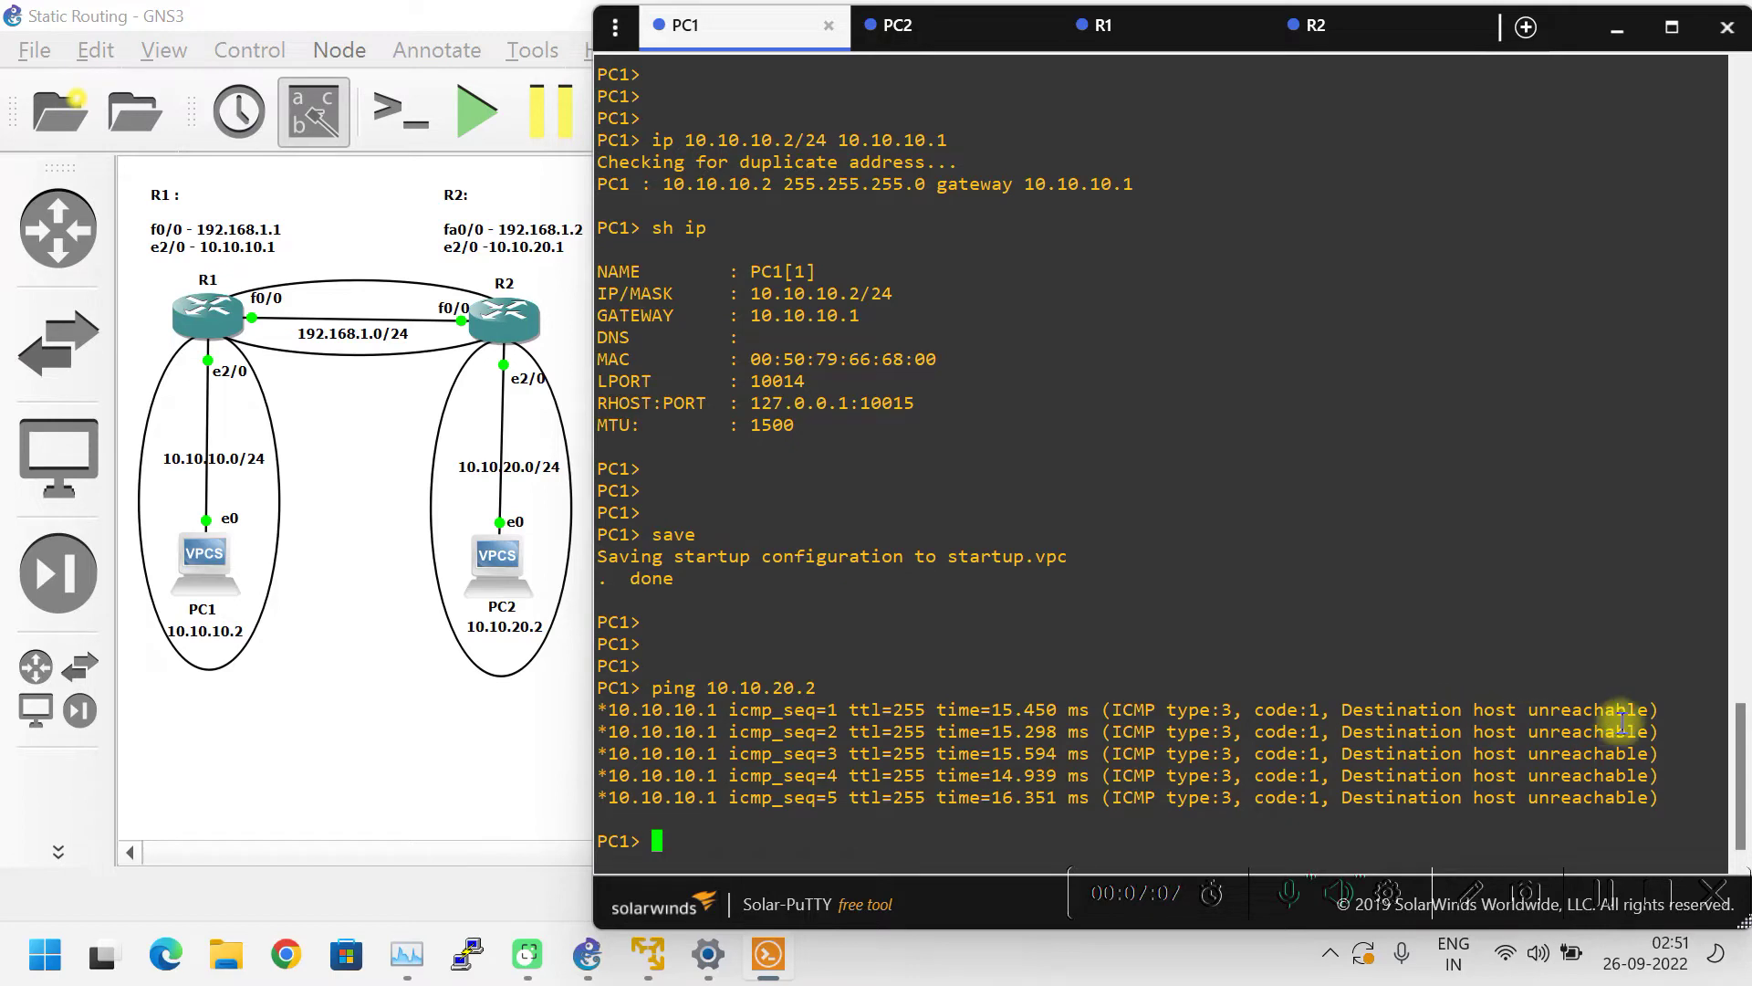
pyautogui.moveTo(1648, 710); pyautogui.dragTo(1442, 710)
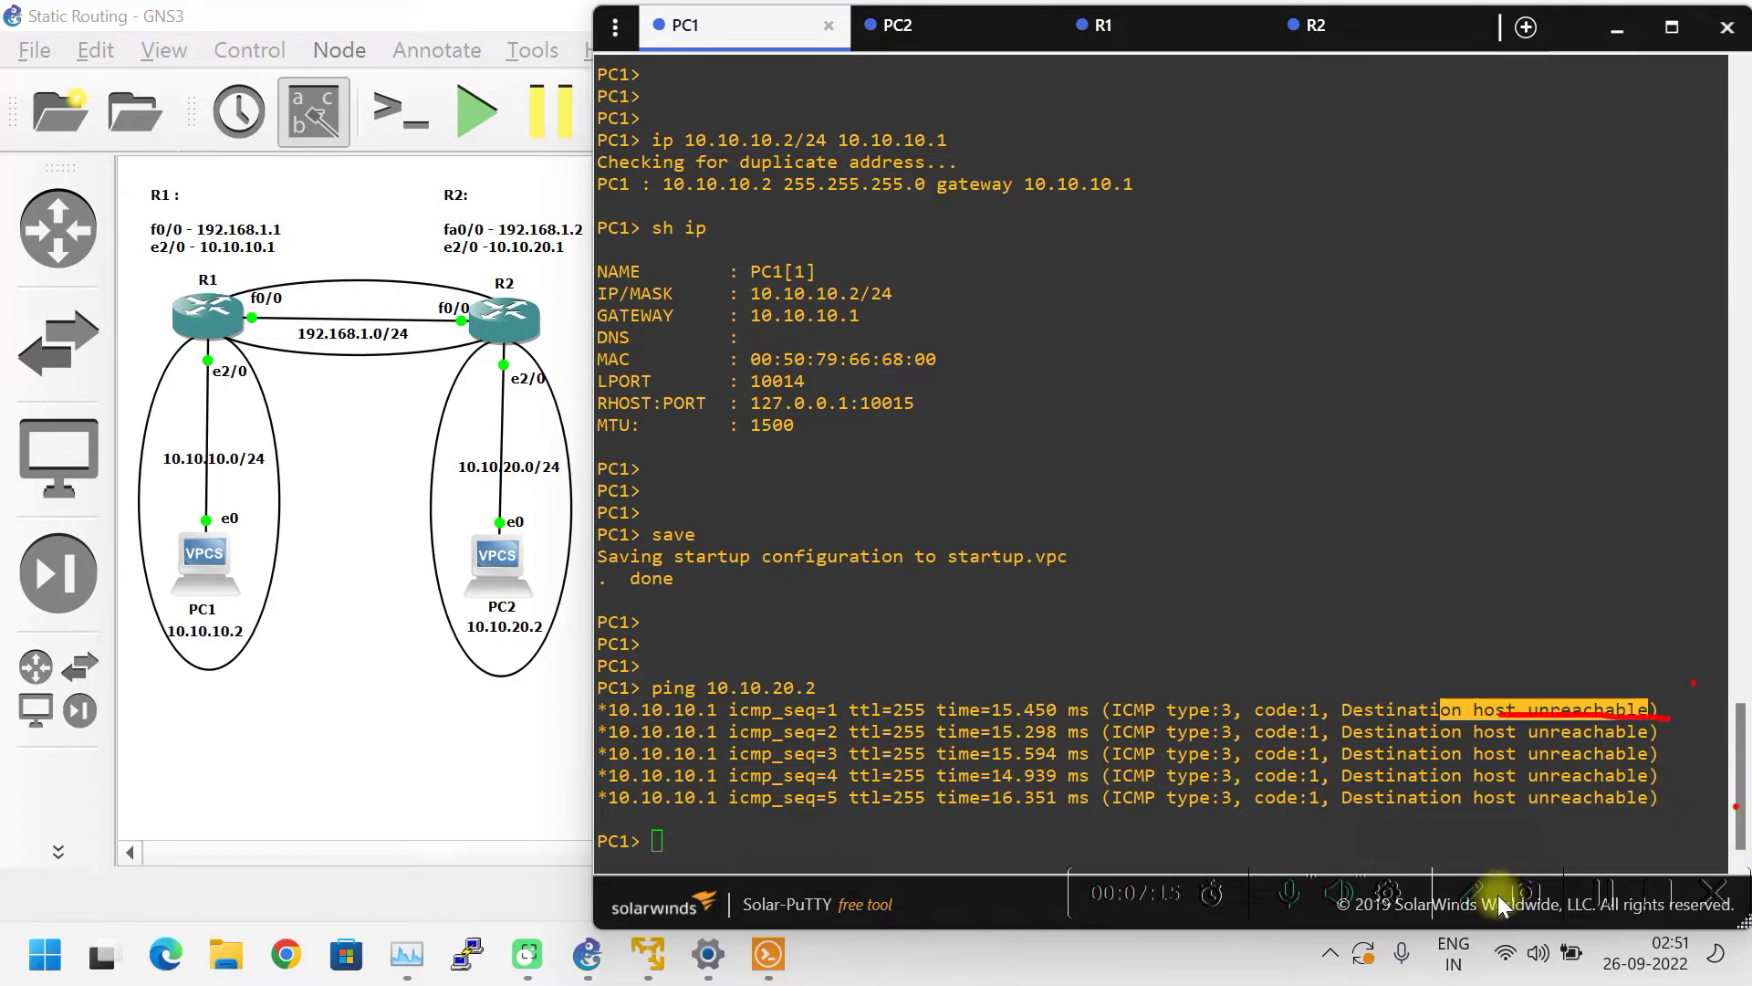
pyautogui.click(1471, 893)
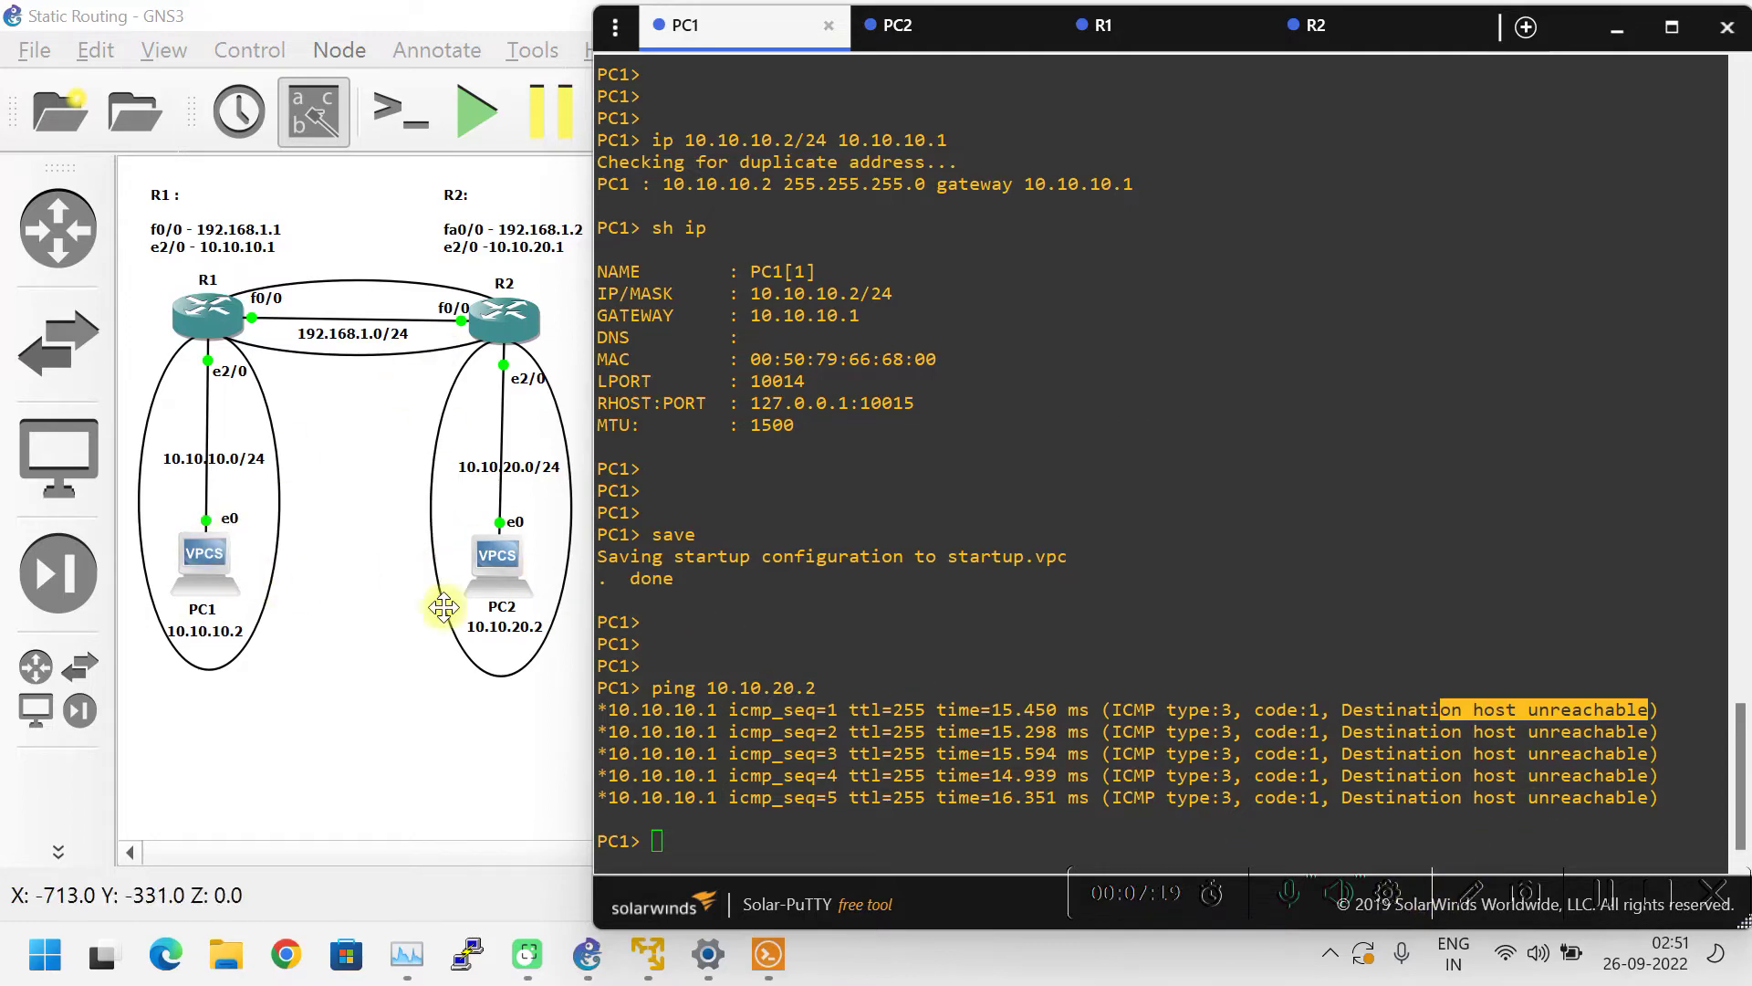
# - Ping PC1 at 10.10.10.2 from the PC2 console to test connectivity in the other direction
pyautogui.click(916, 33)
pyautogui.press('Return')
pyautogui.press('Return')
pyautogui.press('Return')
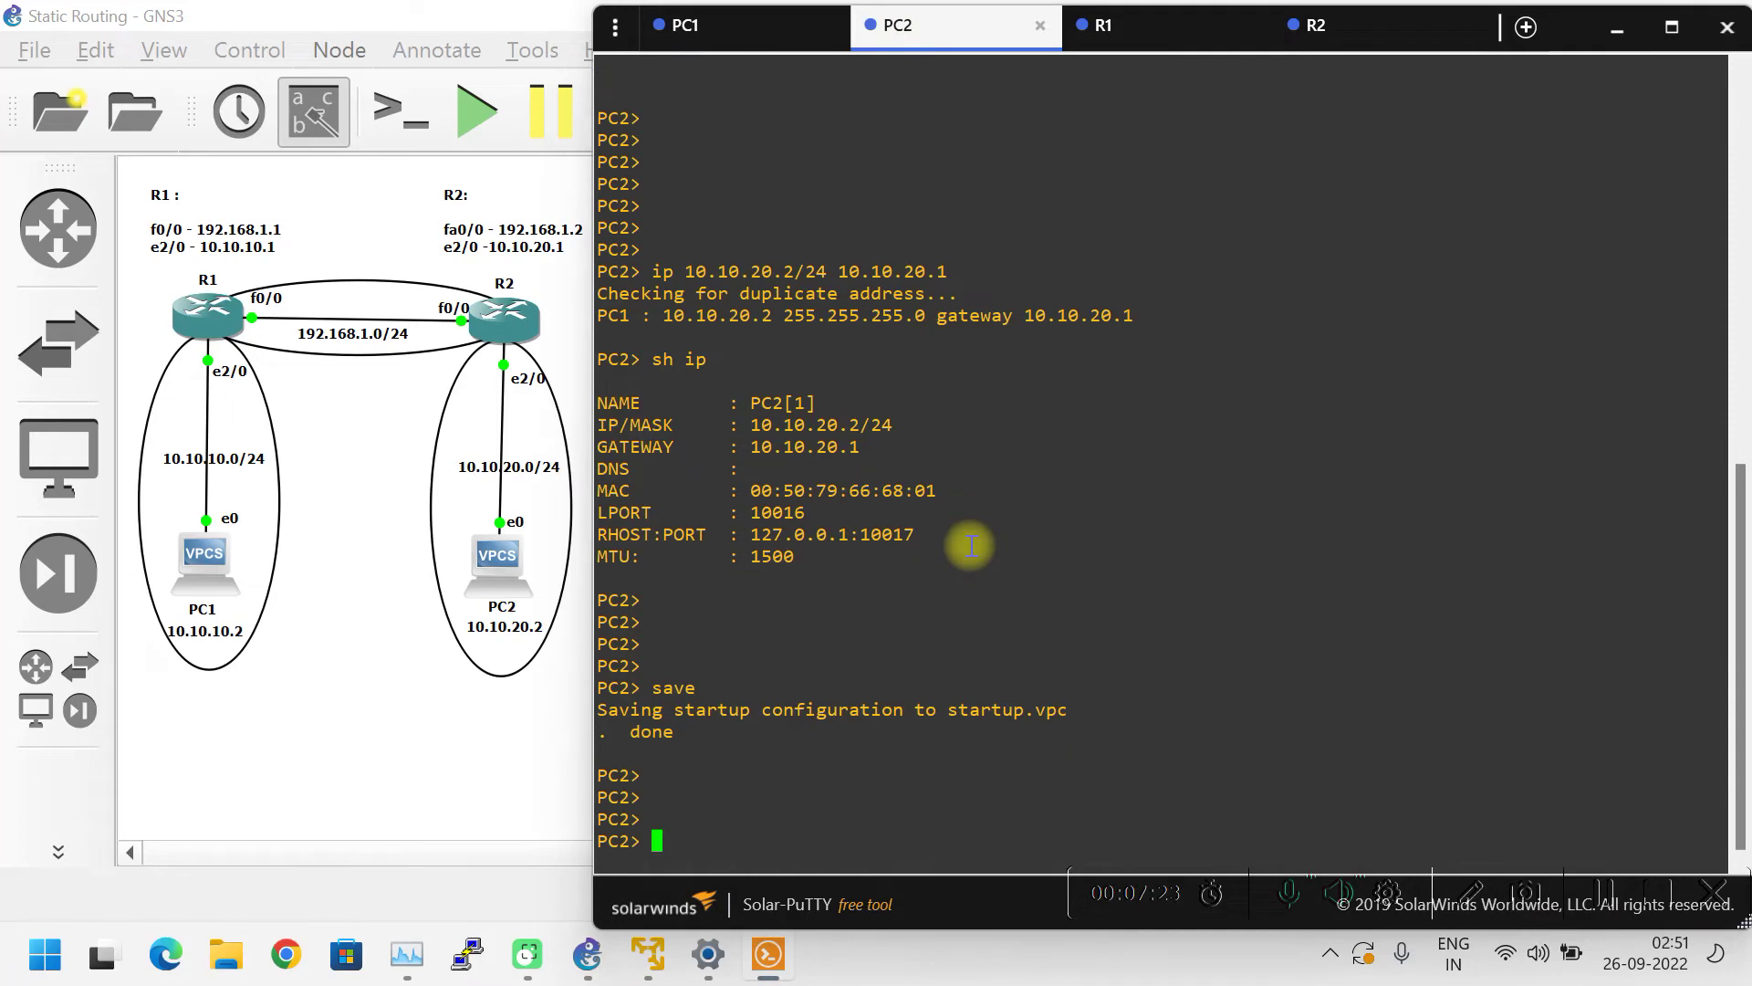
pyautogui.write('ping 10.10.10.2')
pyautogui.press('Return')
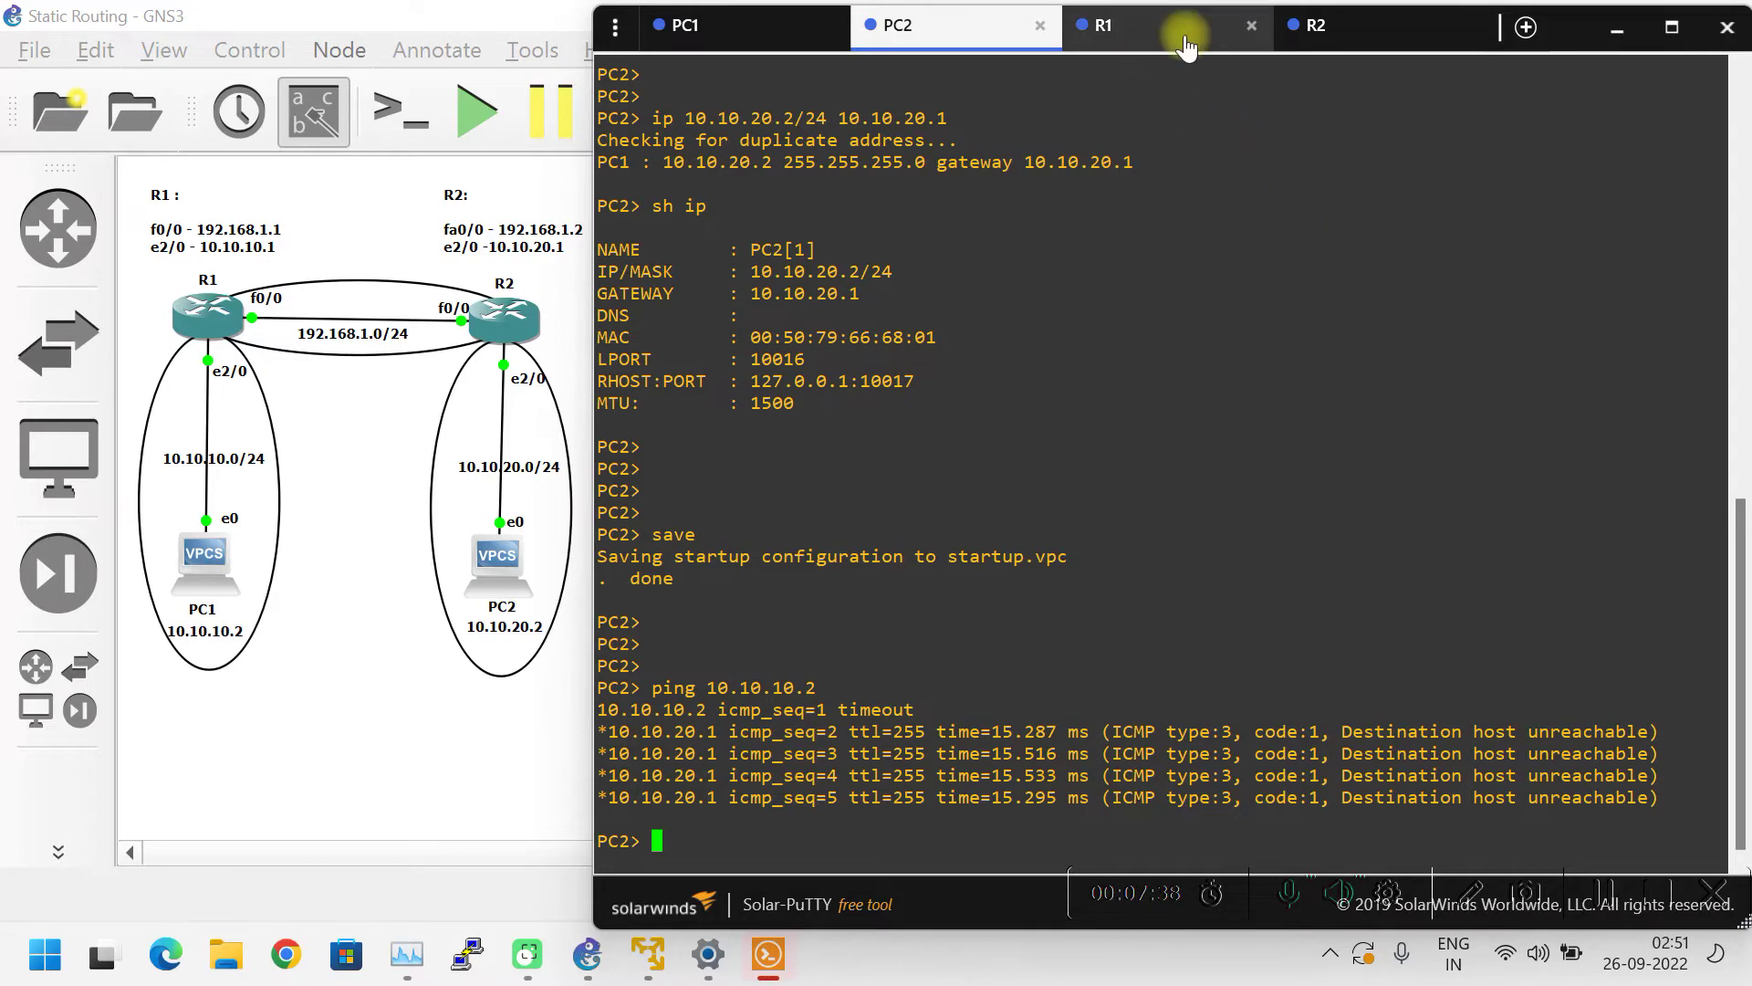
# - Switch to R1's console and bring up a fresh privileged EXEC prompt
pyautogui.click(1107, 24)
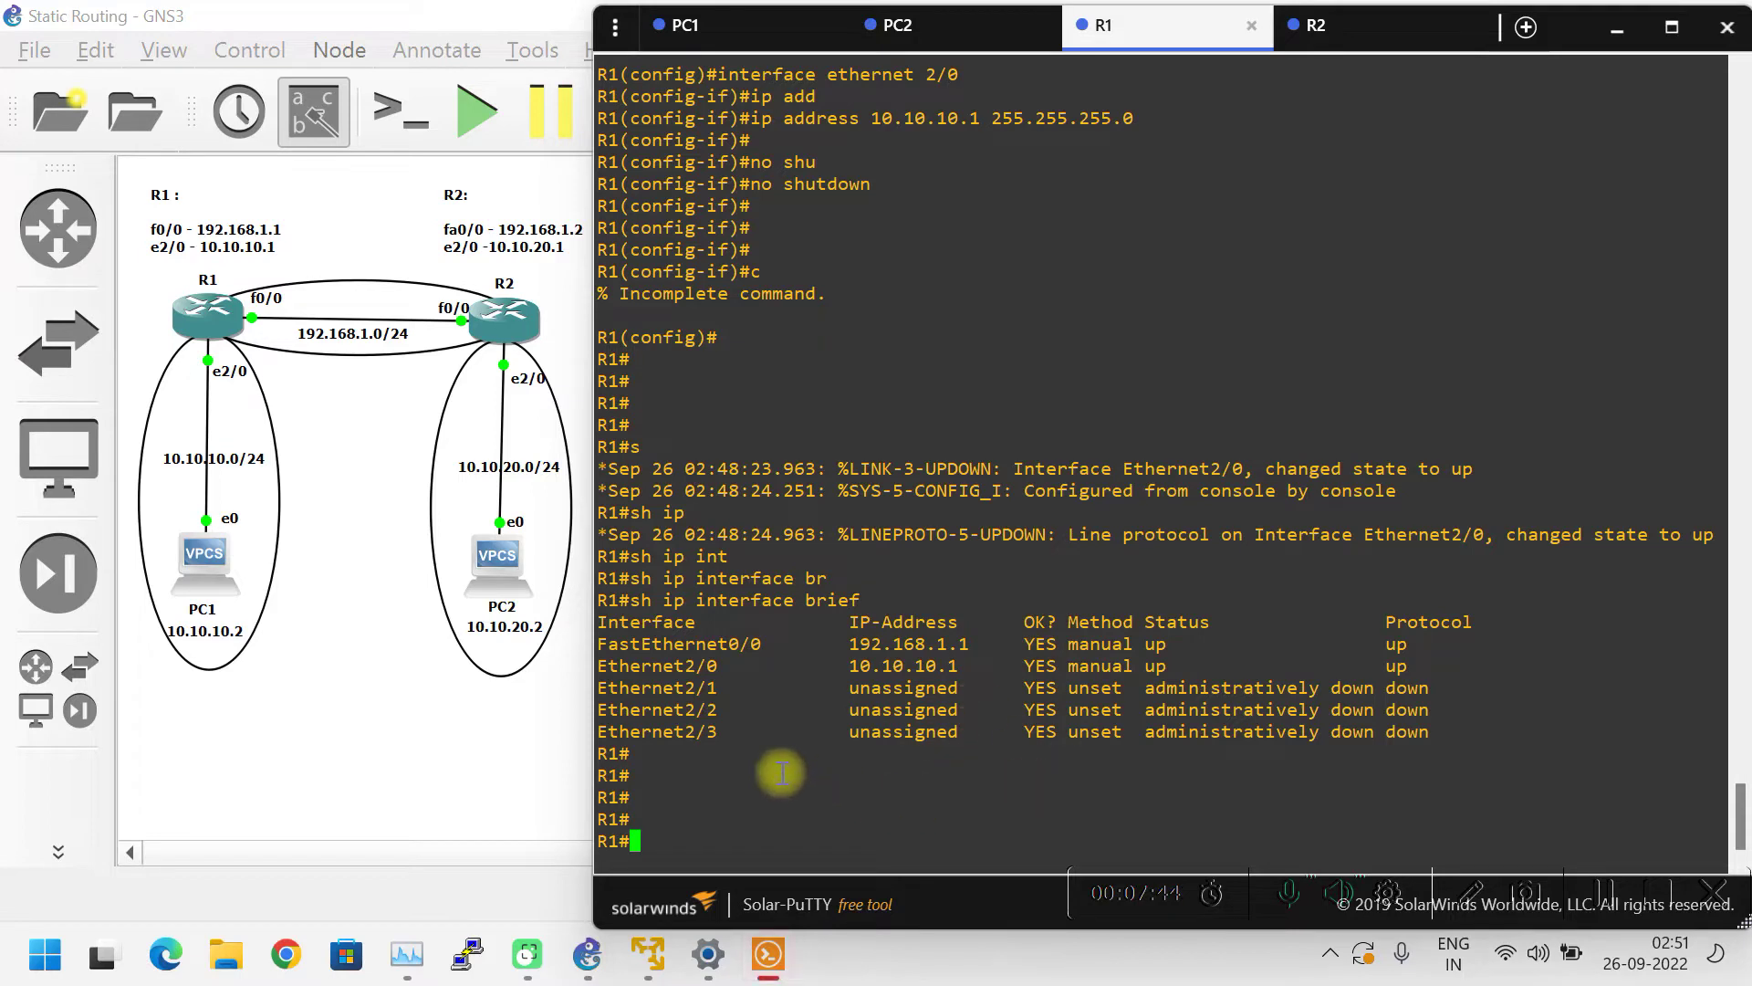
pyautogui.press('Return')
pyautogui.press('Return')
pyautogui.press('Return')
pyautogui.press('Return')
pyautogui.write('conf')
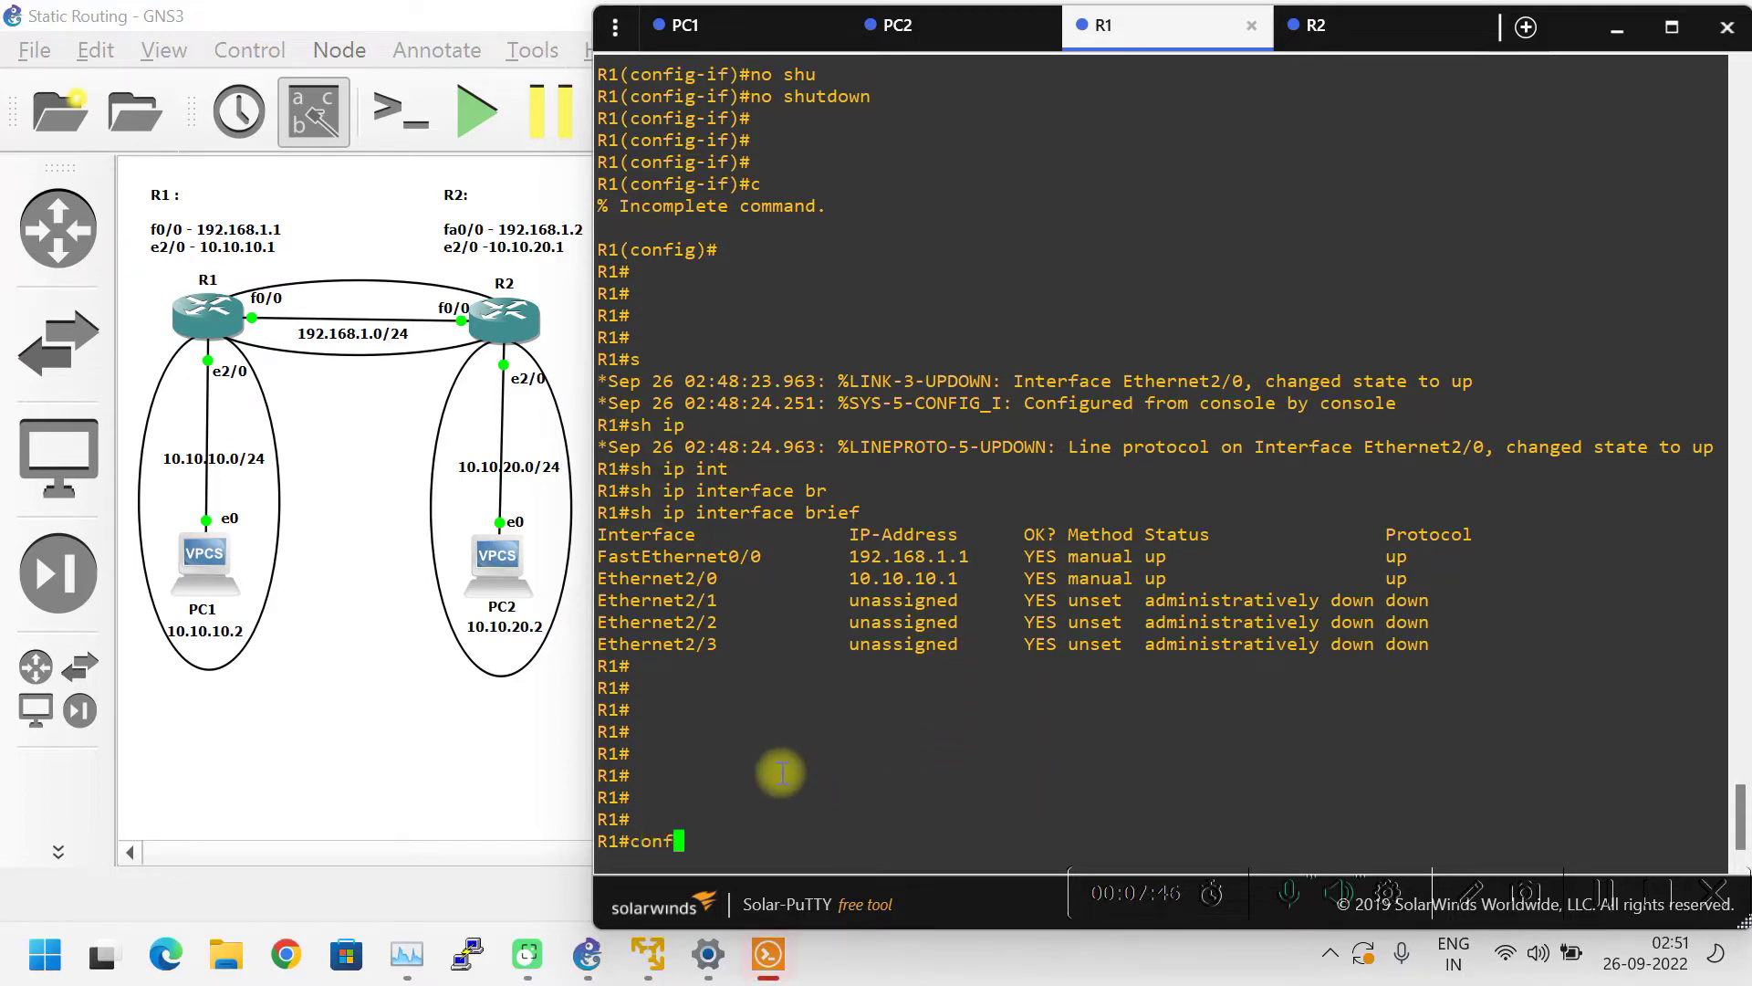
pyautogui.write('i')
pyautogui.press('BackSpace')
pyautogui.press('BackSpace')
pyautogui.press('BackSpace')
pyautogui.press('BackSpace')
pyautogui.press('BackSpace')
pyautogui.write('configure')
pyautogui.press('Tab')
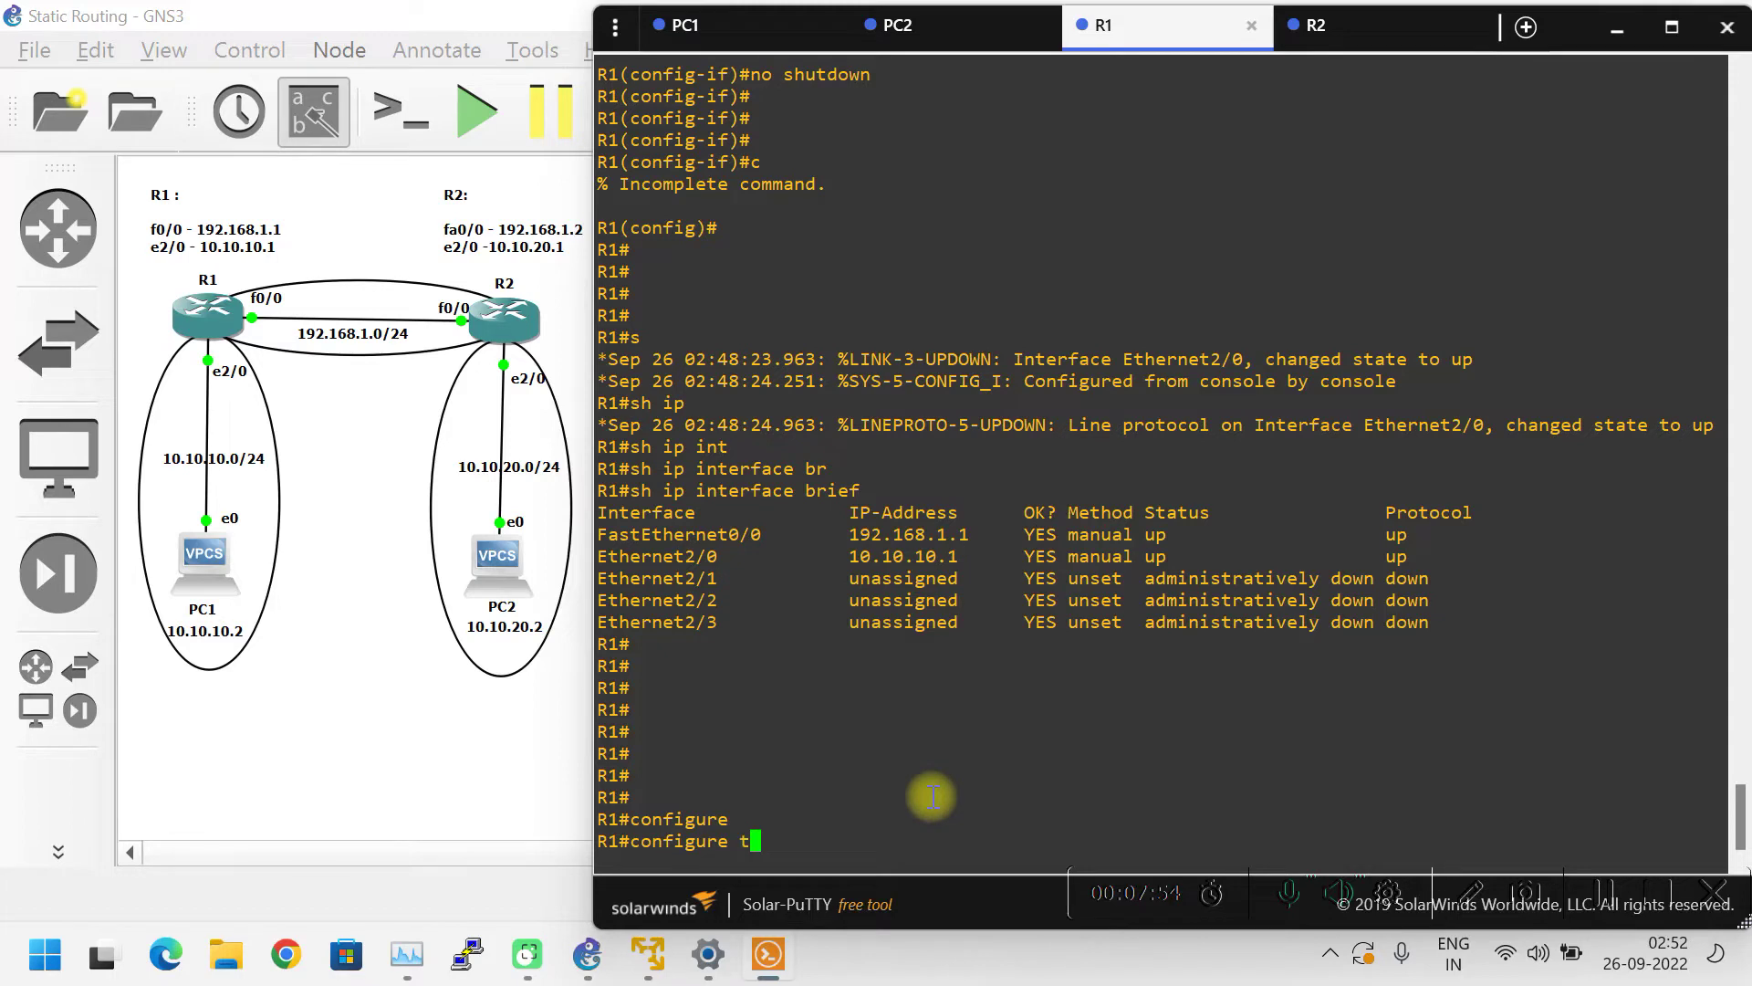
pyautogui.write('t')
pyautogui.press('Tab')
pyautogui.press('Return')
pyautogui.write('ip rou')
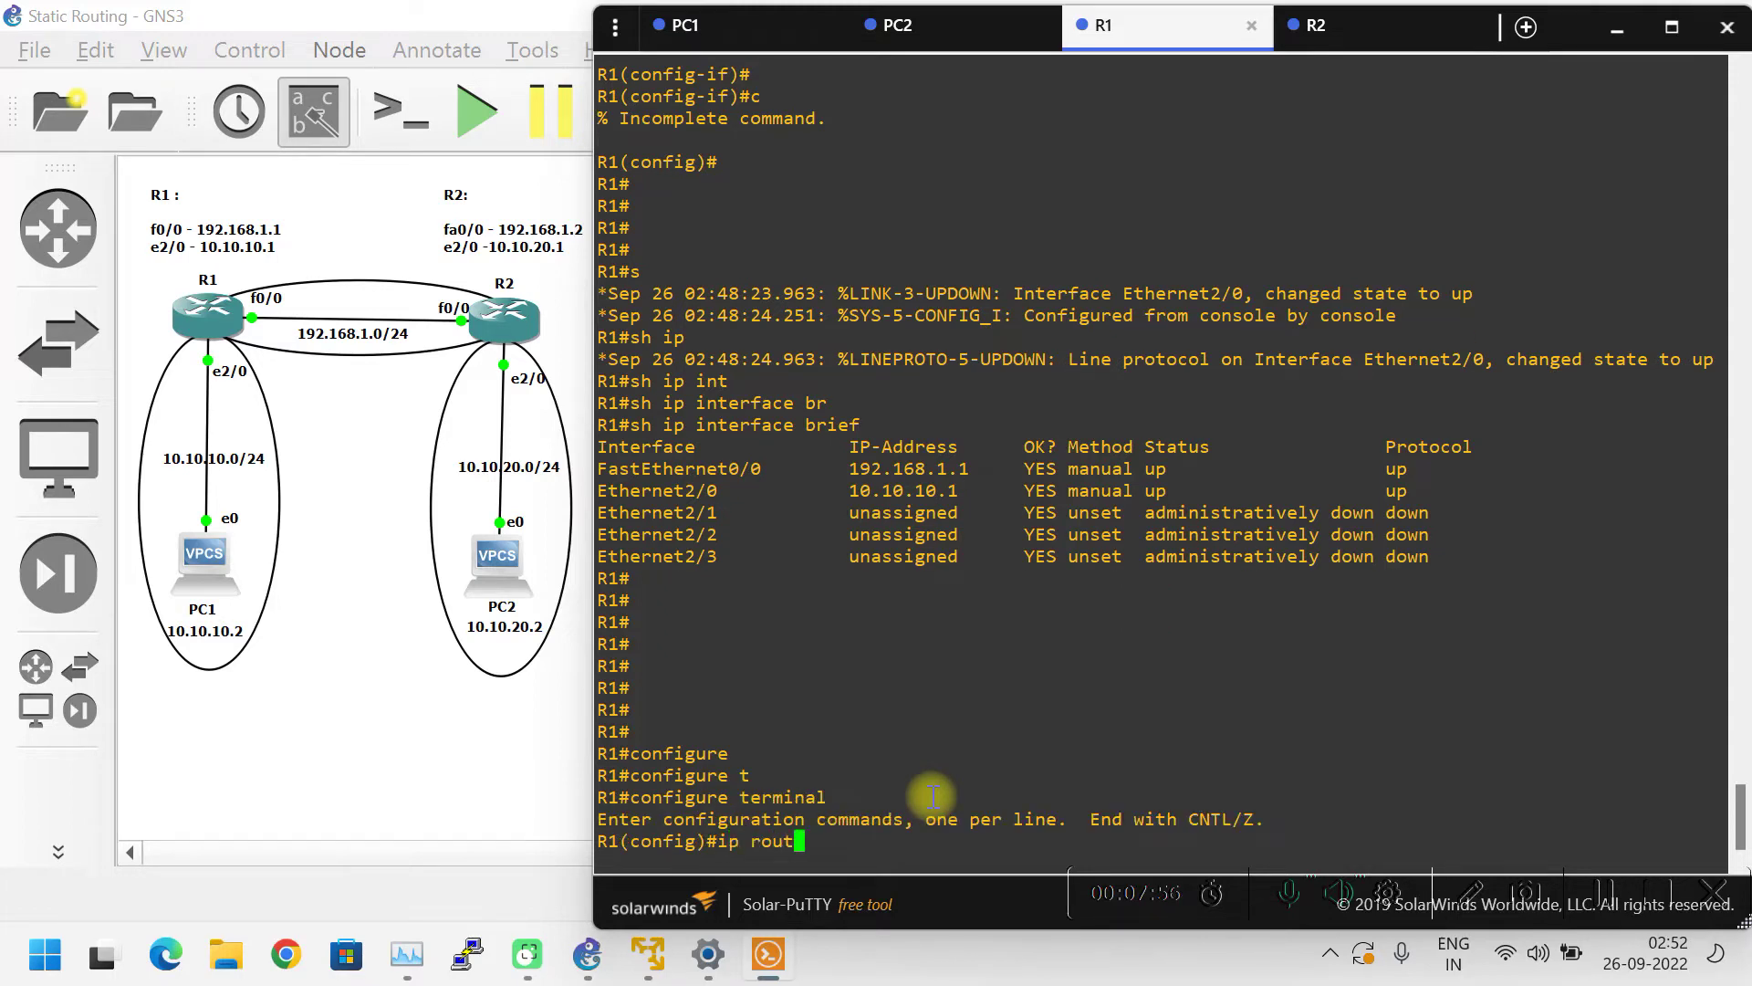
pyautogui.press('Tab')
pyautogui.write('q')
pyautogui.press('Tab')
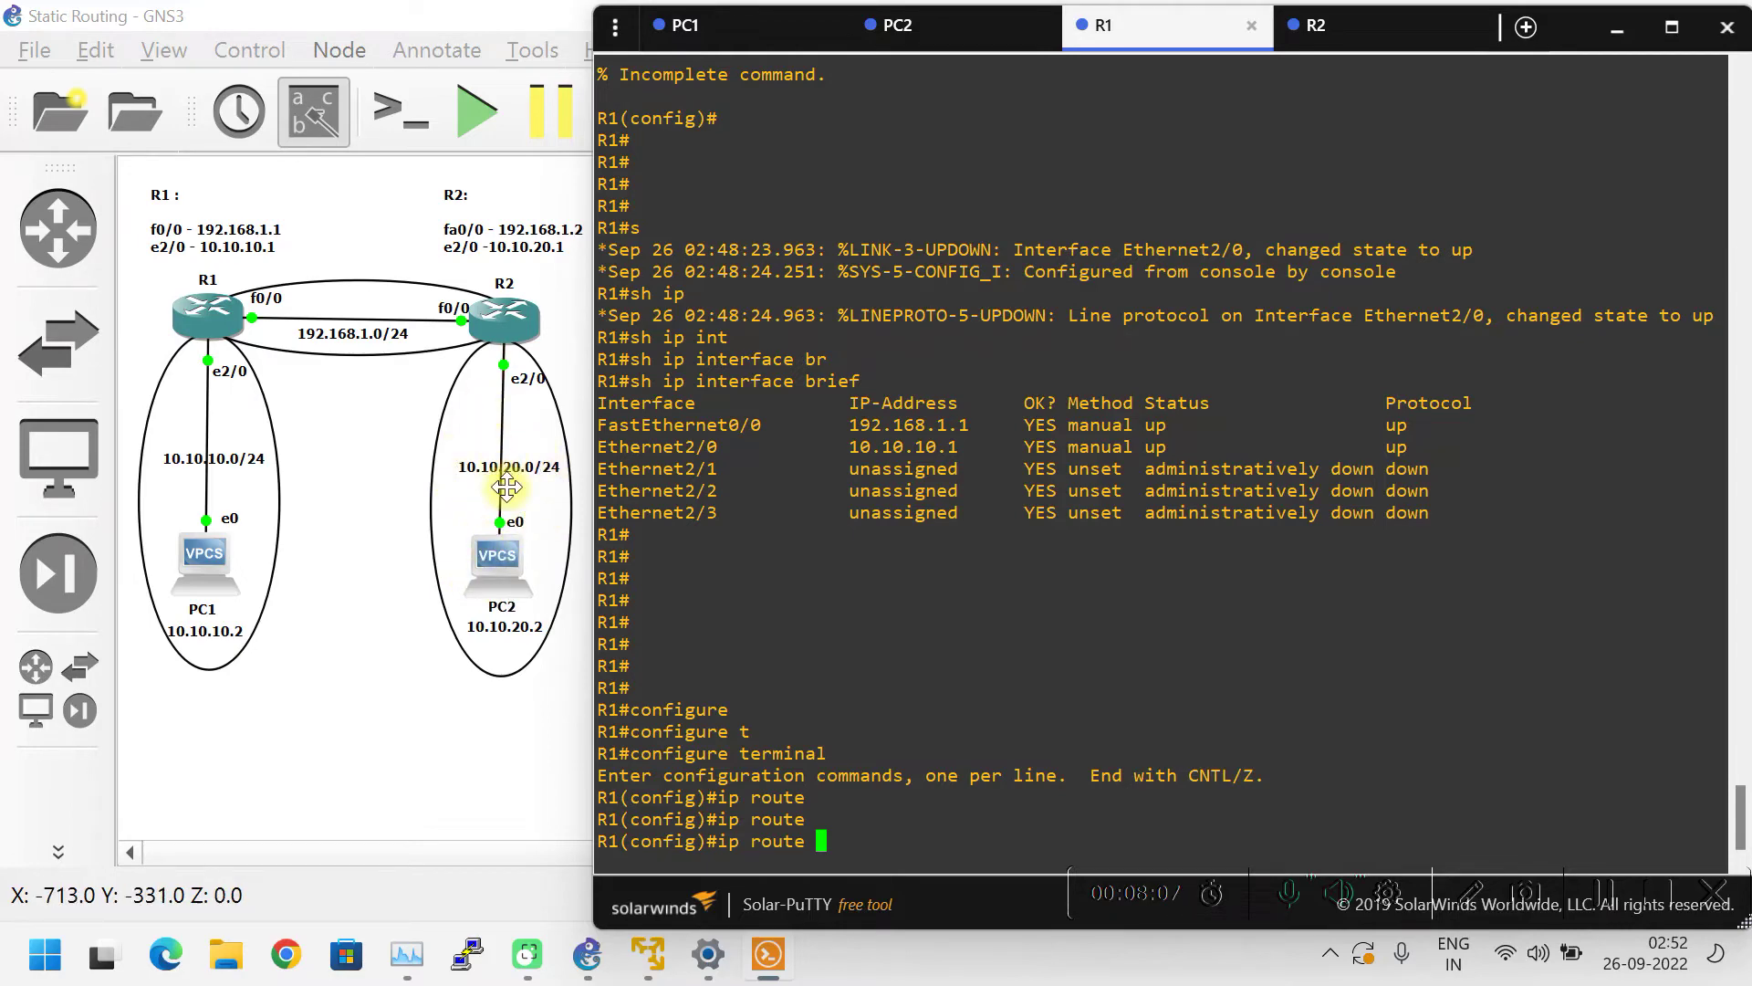
pyautogui.press('Return')
pyautogui.press('Return')
pyautogui.press('Return')
pyautogui.press('Return')
pyautogui.press('Return')
pyautogui.press('Return')
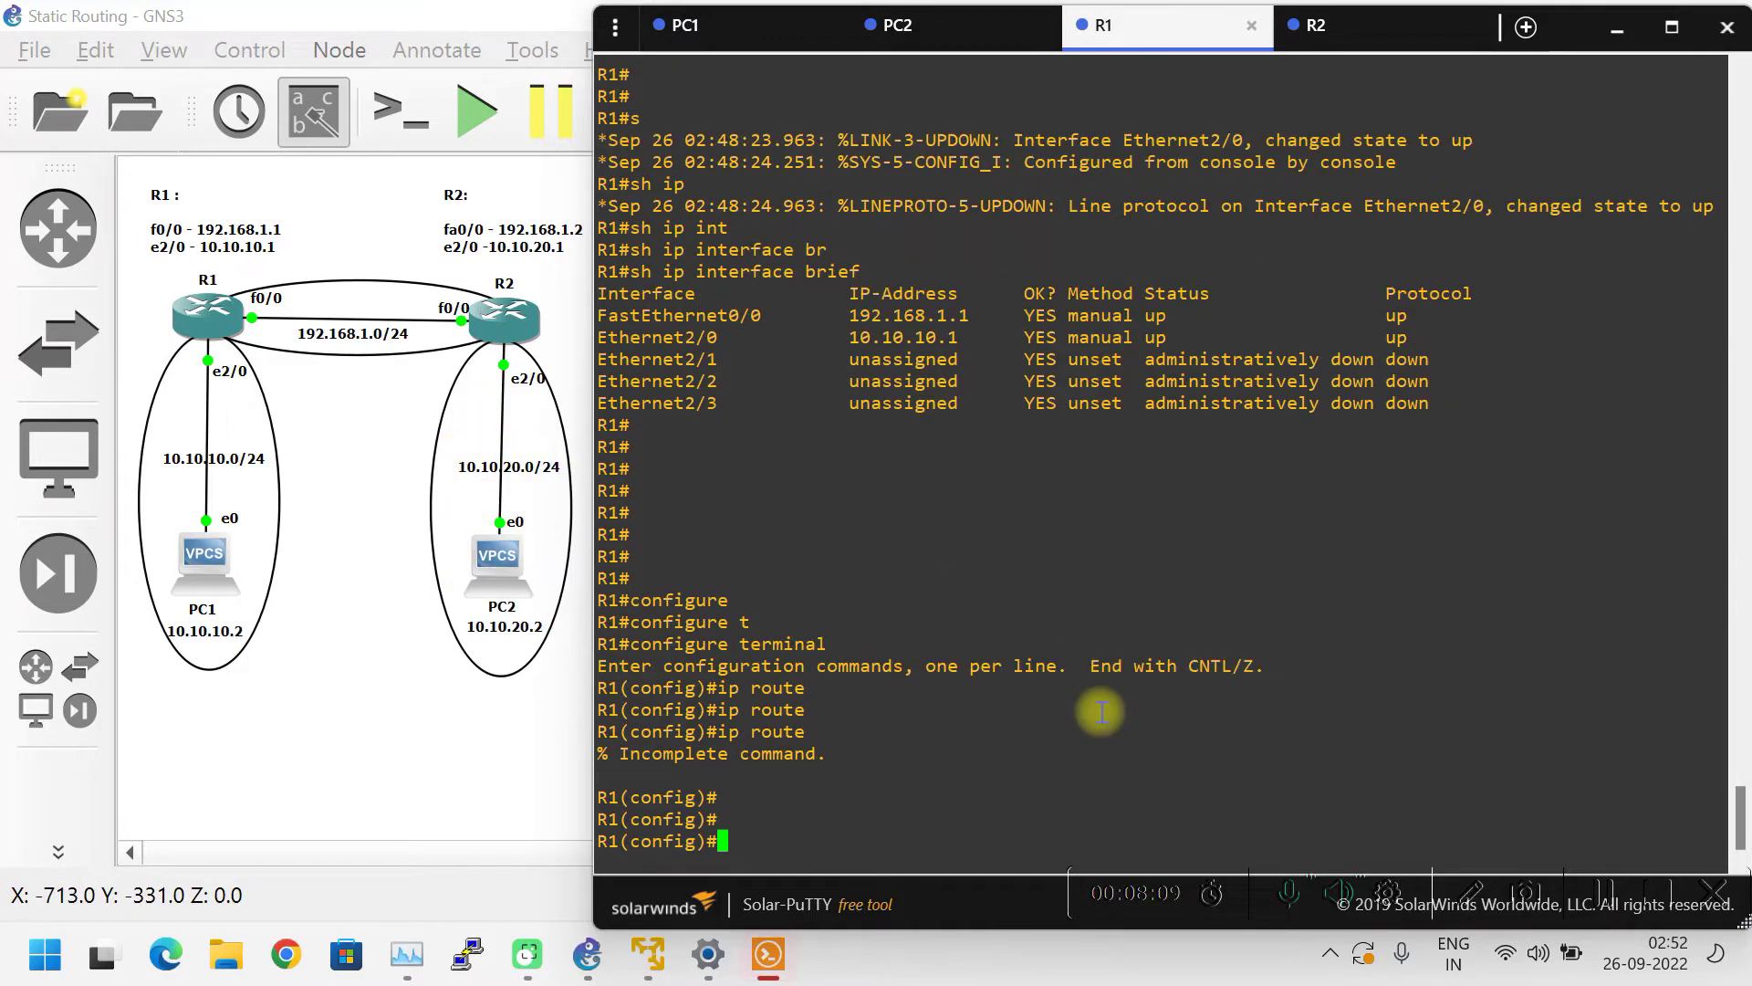
pyautogui.hotkey('ctrl', 'z')
pyautogui.press('Return')
pyautogui.press('Return')
pyautogui.press('Return')
pyautogui.press('Return')
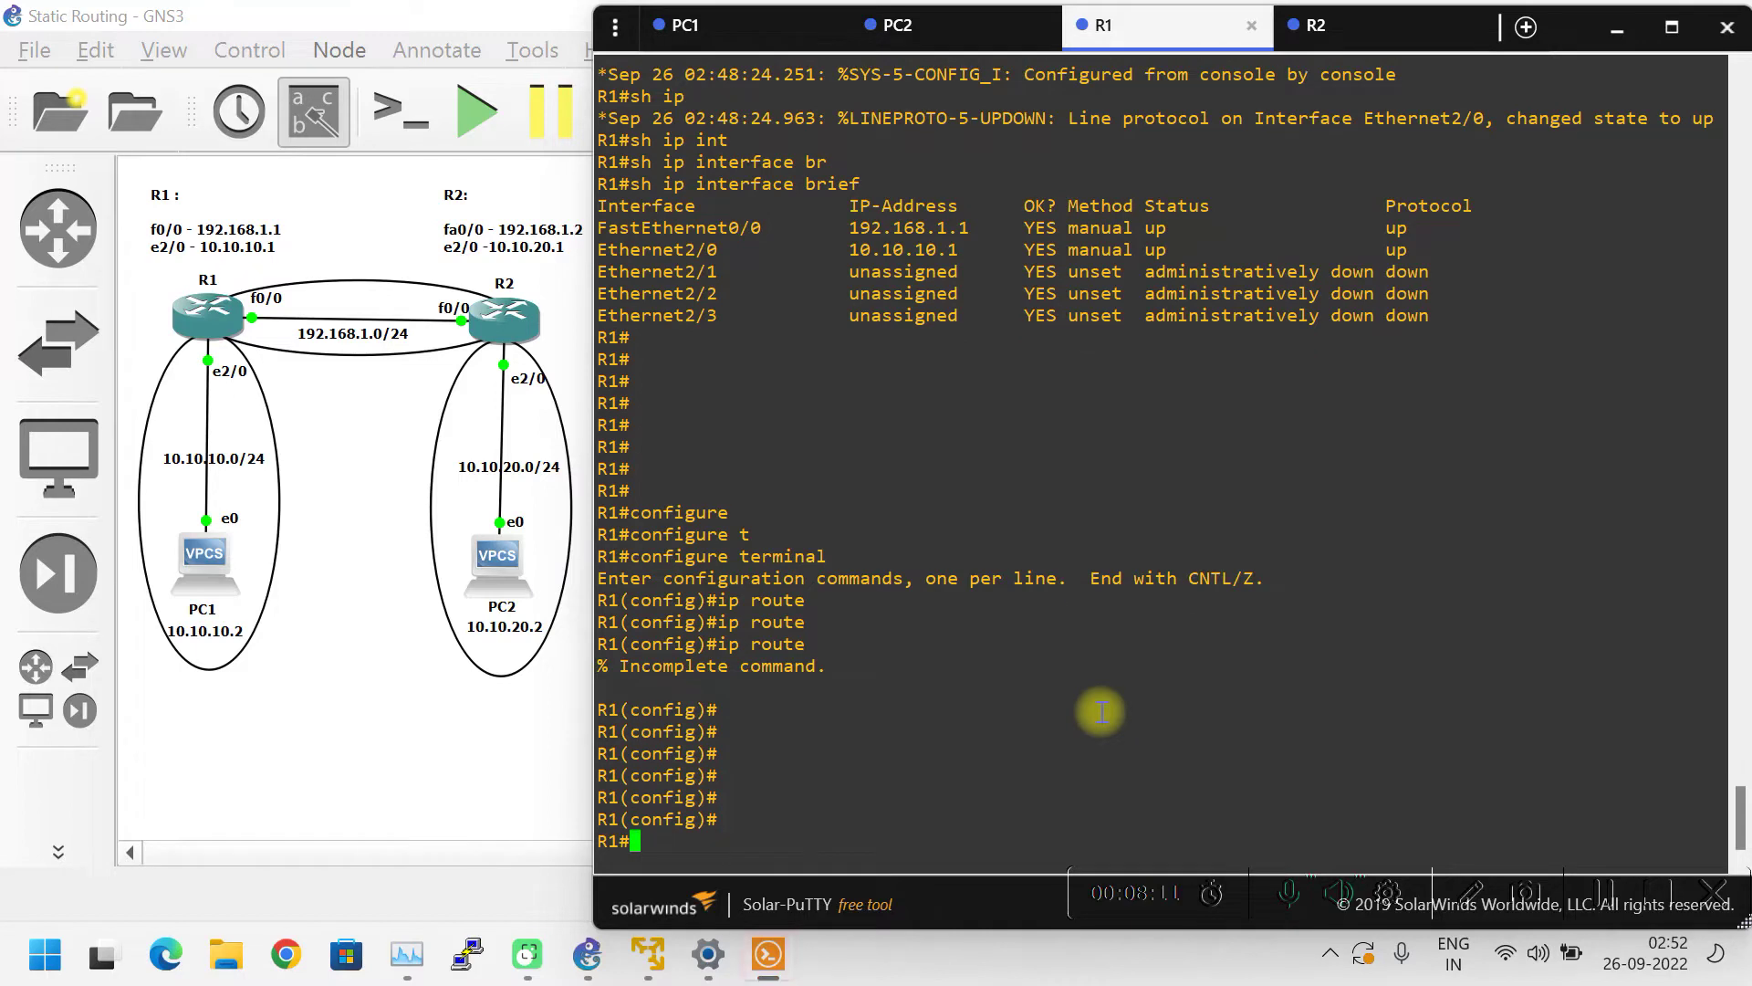
# - Display R1's routing table with "sh ip route" and examine the directly connected networks on Ethernet2/0 and FastEthernet0/0
pyautogui.write('sh ip ')
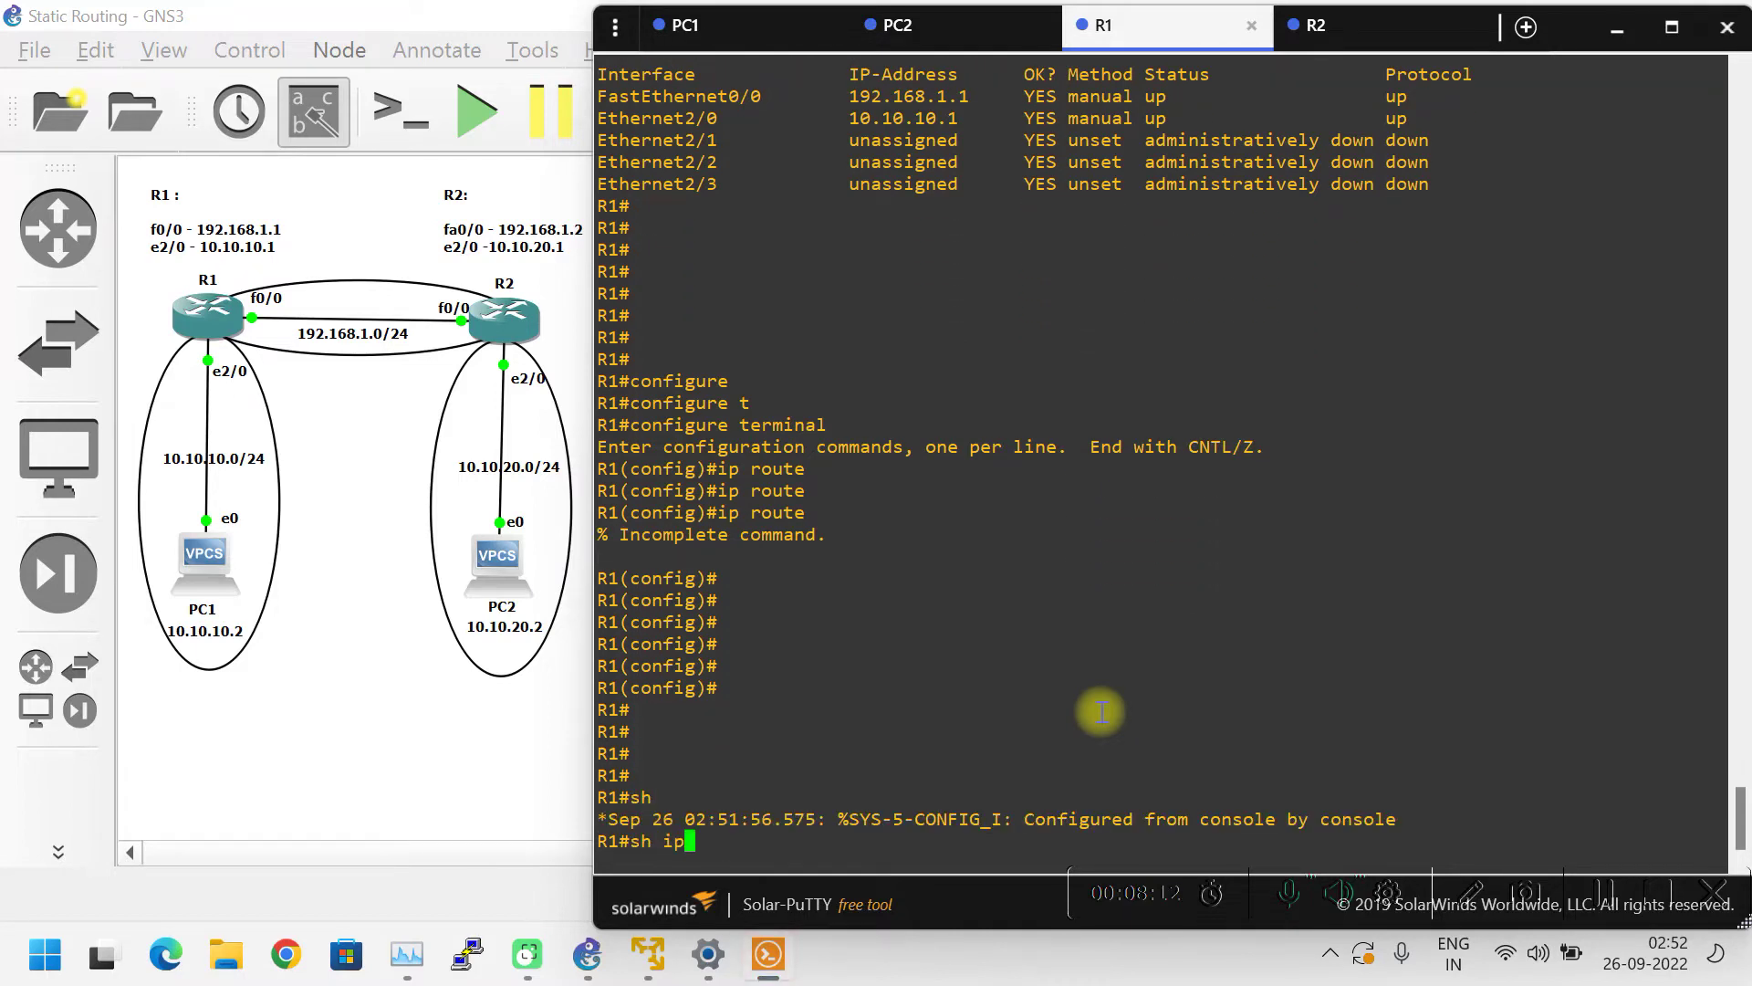
pyautogui.write('rotue')
pyautogui.press('Tab')
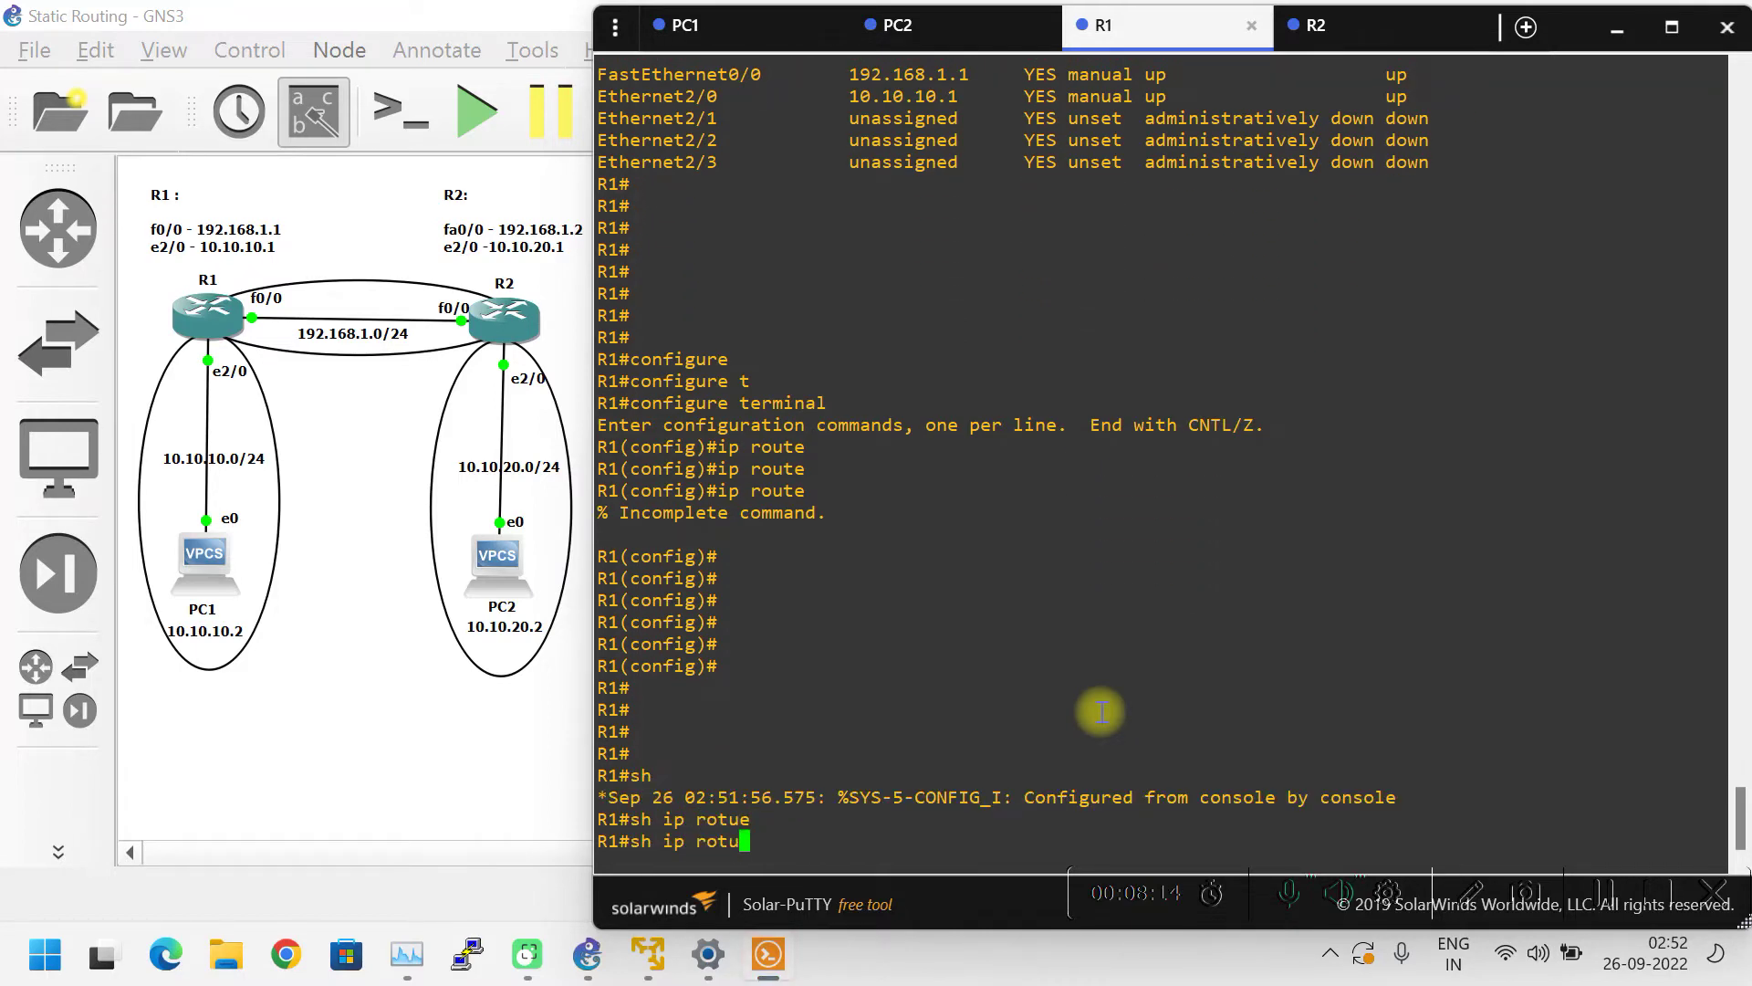
pyautogui.press('BackSpace')
pyautogui.press('BackSpace')
pyautogui.write('ute')
pyautogui.press('Tab')
pyautogui.press('Return')
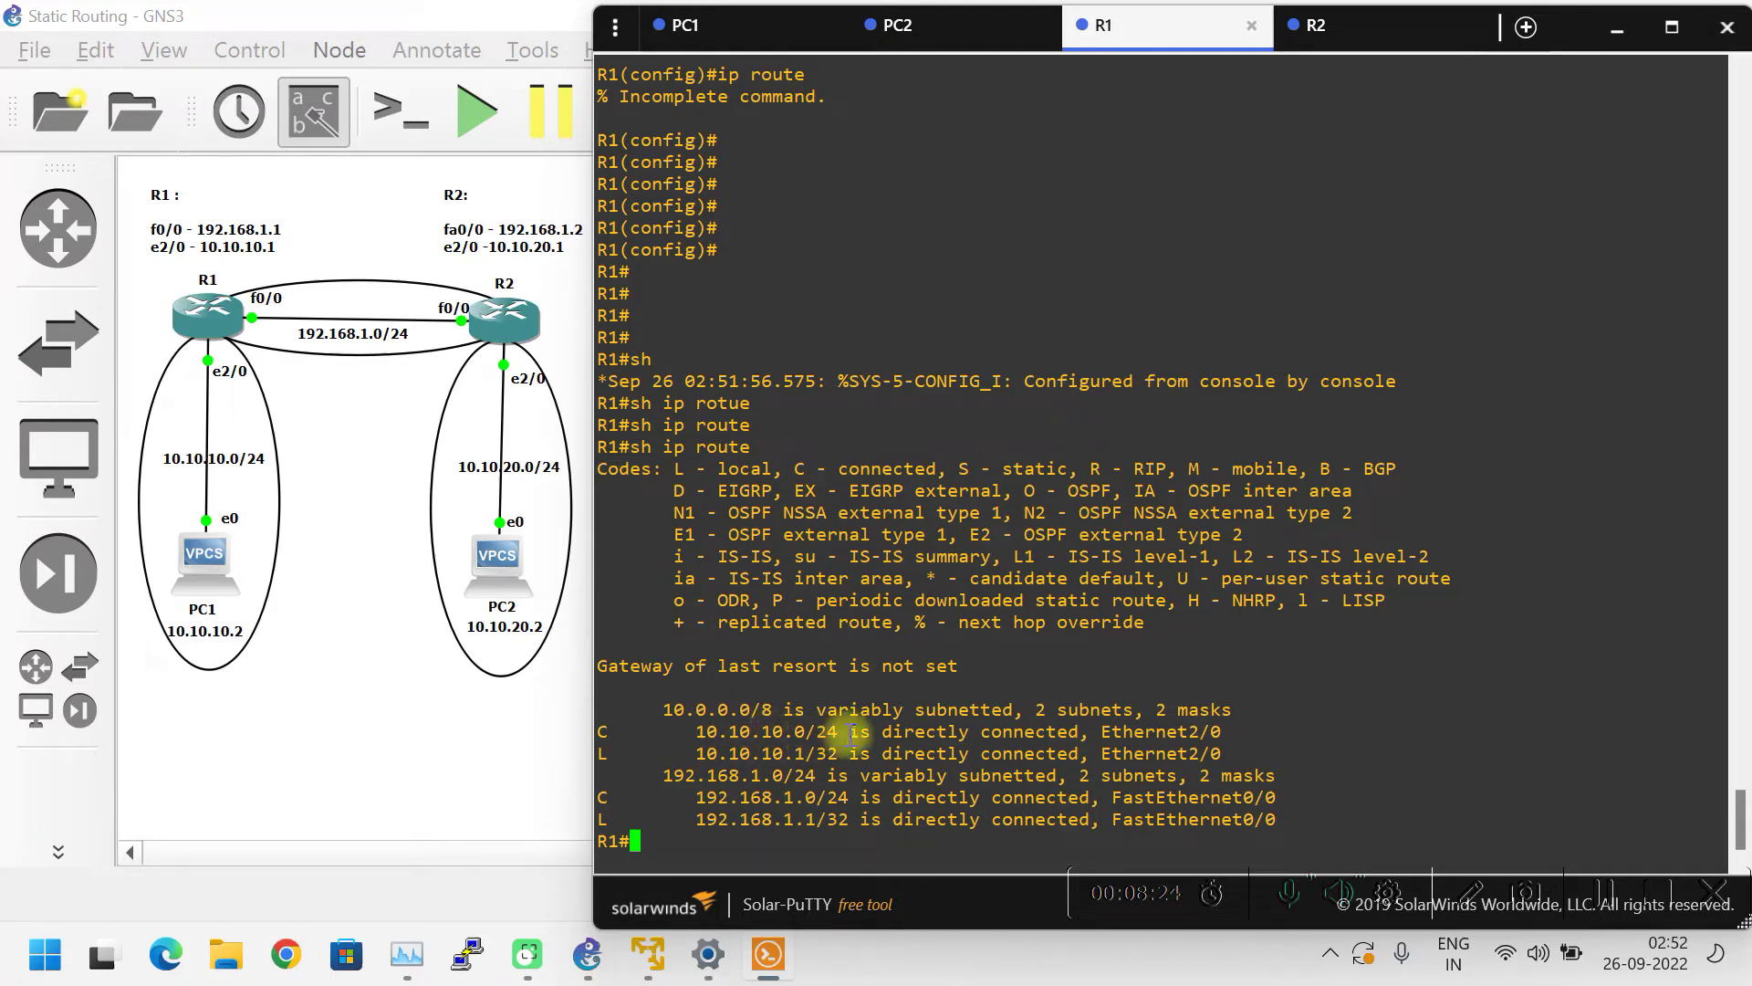
pyautogui.moveTo(1101, 732); pyautogui.dragTo(1104, 721)
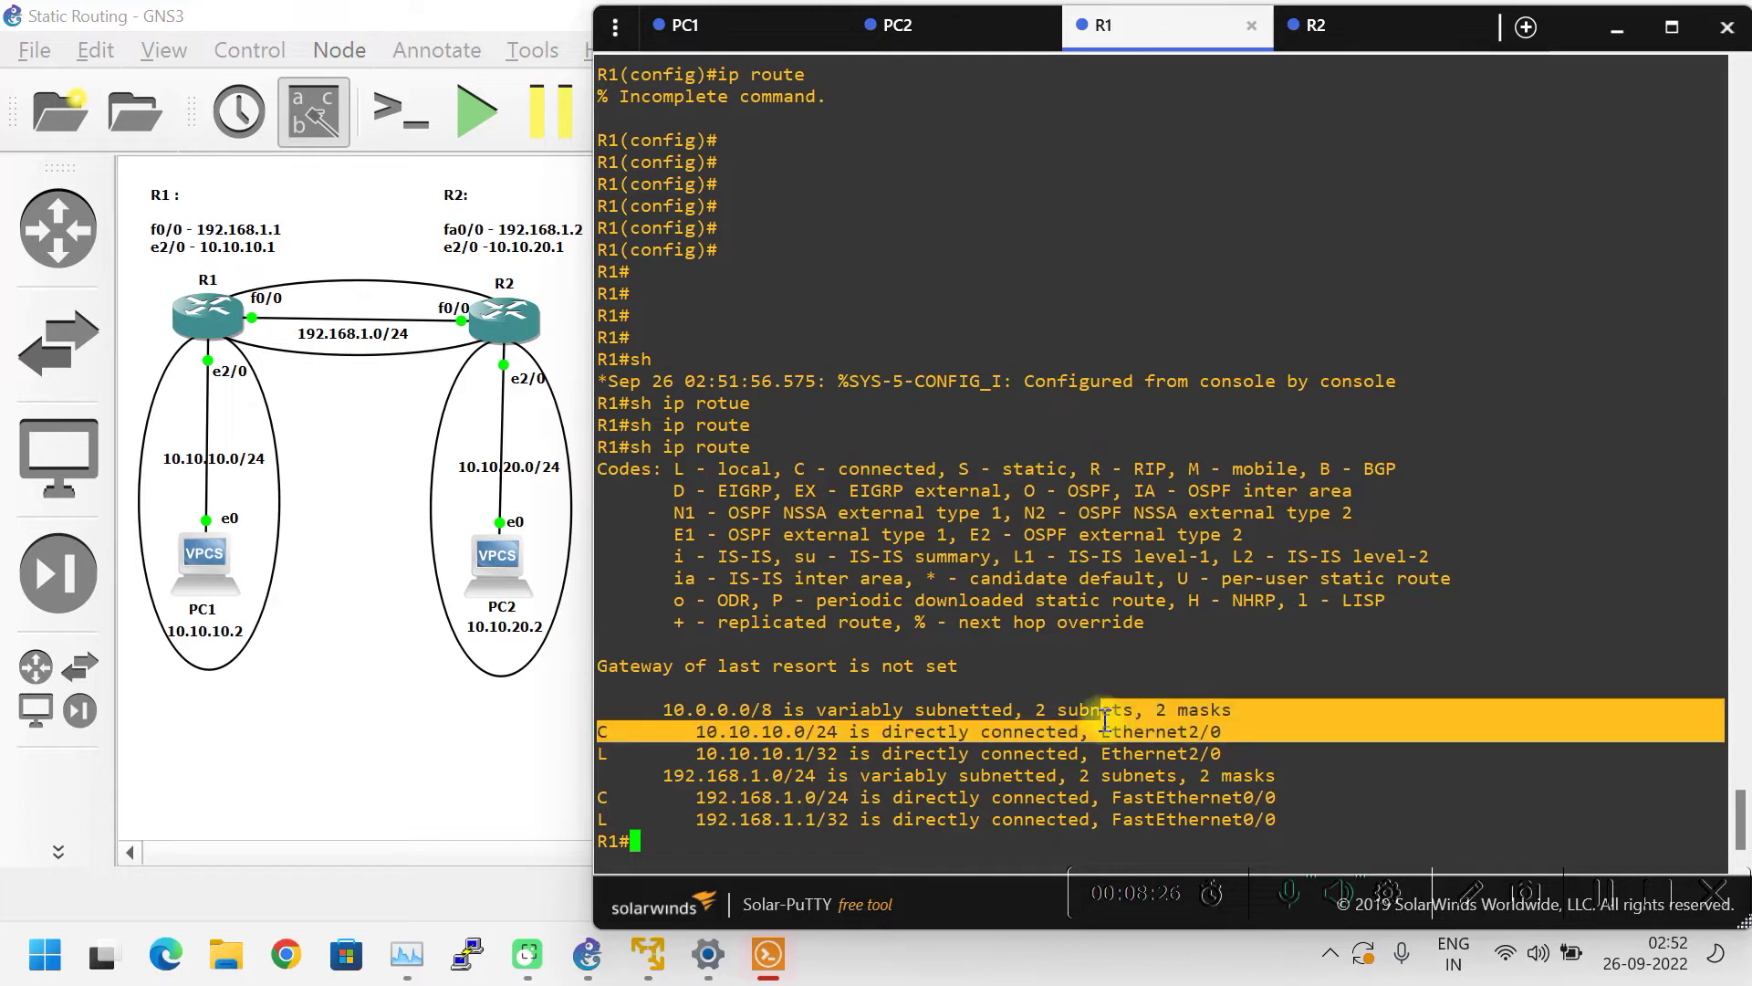
pyautogui.moveTo(1720, 731); pyautogui.dragTo(675, 731)
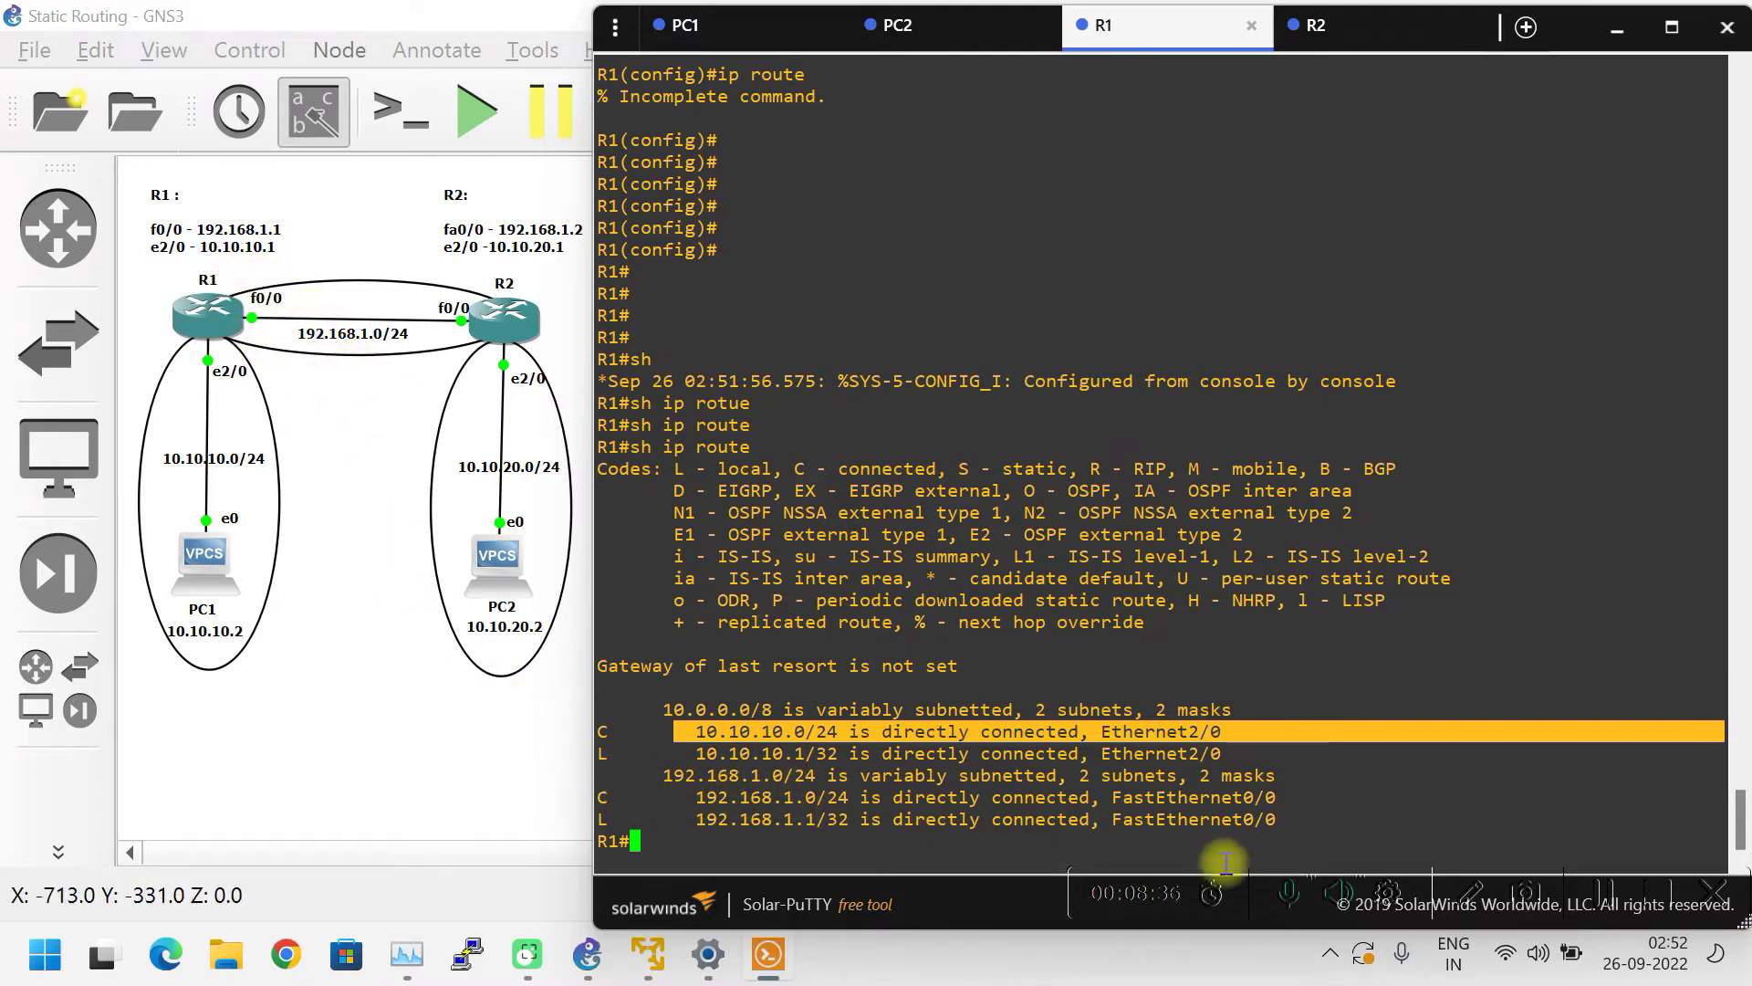
pyautogui.moveTo(1287, 803); pyautogui.dragTo(1117, 777)
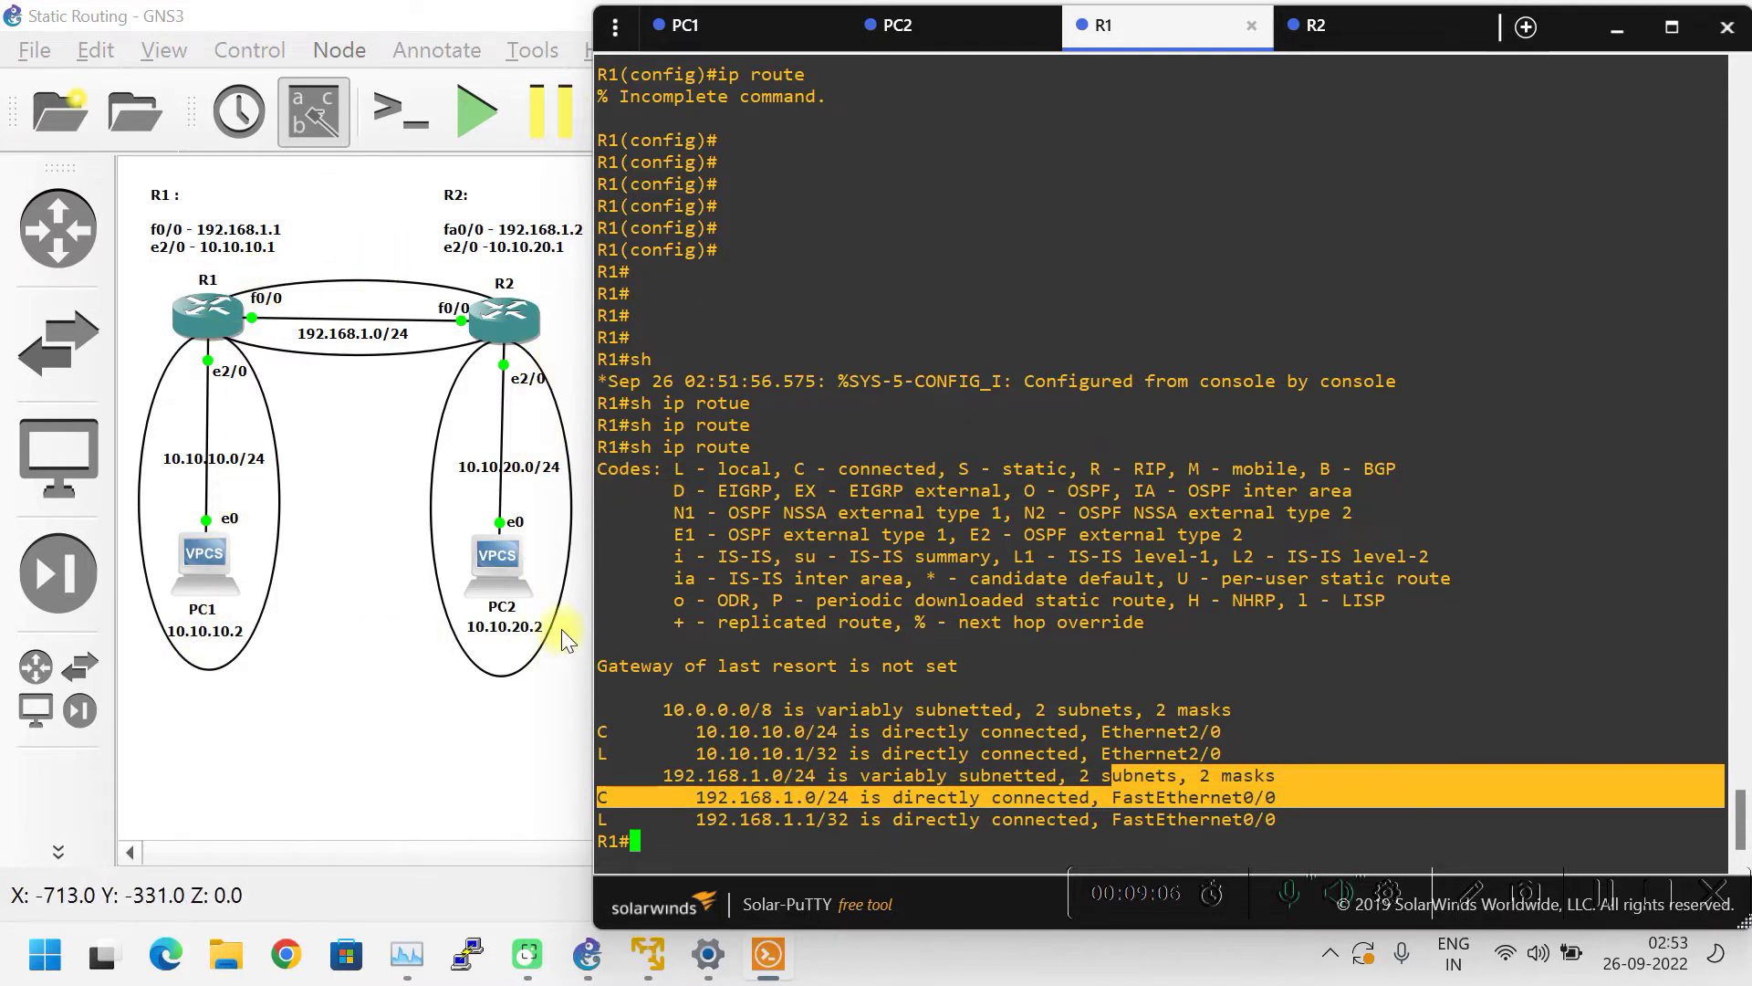
pyautogui.click(1143, 659)
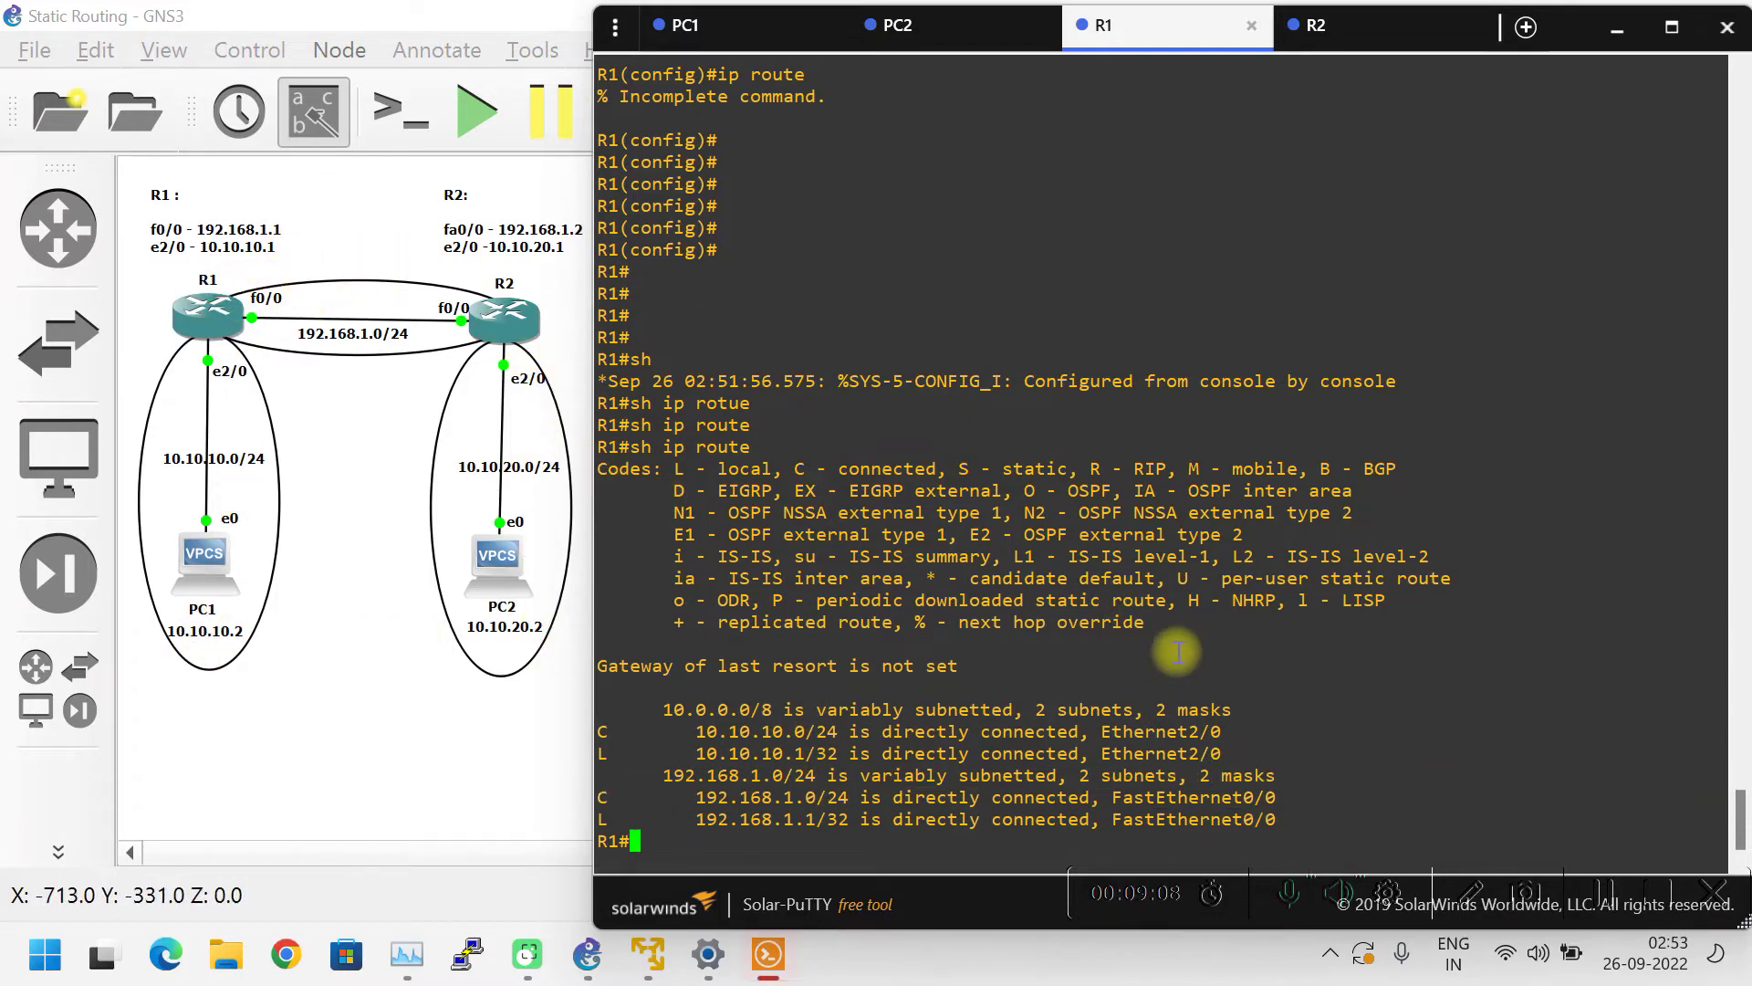
# - Ping R2's Ethernet2/0 address 10.10.20.1 from the R1 console and examine the success rate
pyautogui.press('Return')
pyautogui.press('Return')
pyautogui.press('Return')
pyautogui.press('Return')
pyautogui.press('Return')
pyautogui.write('ping ')
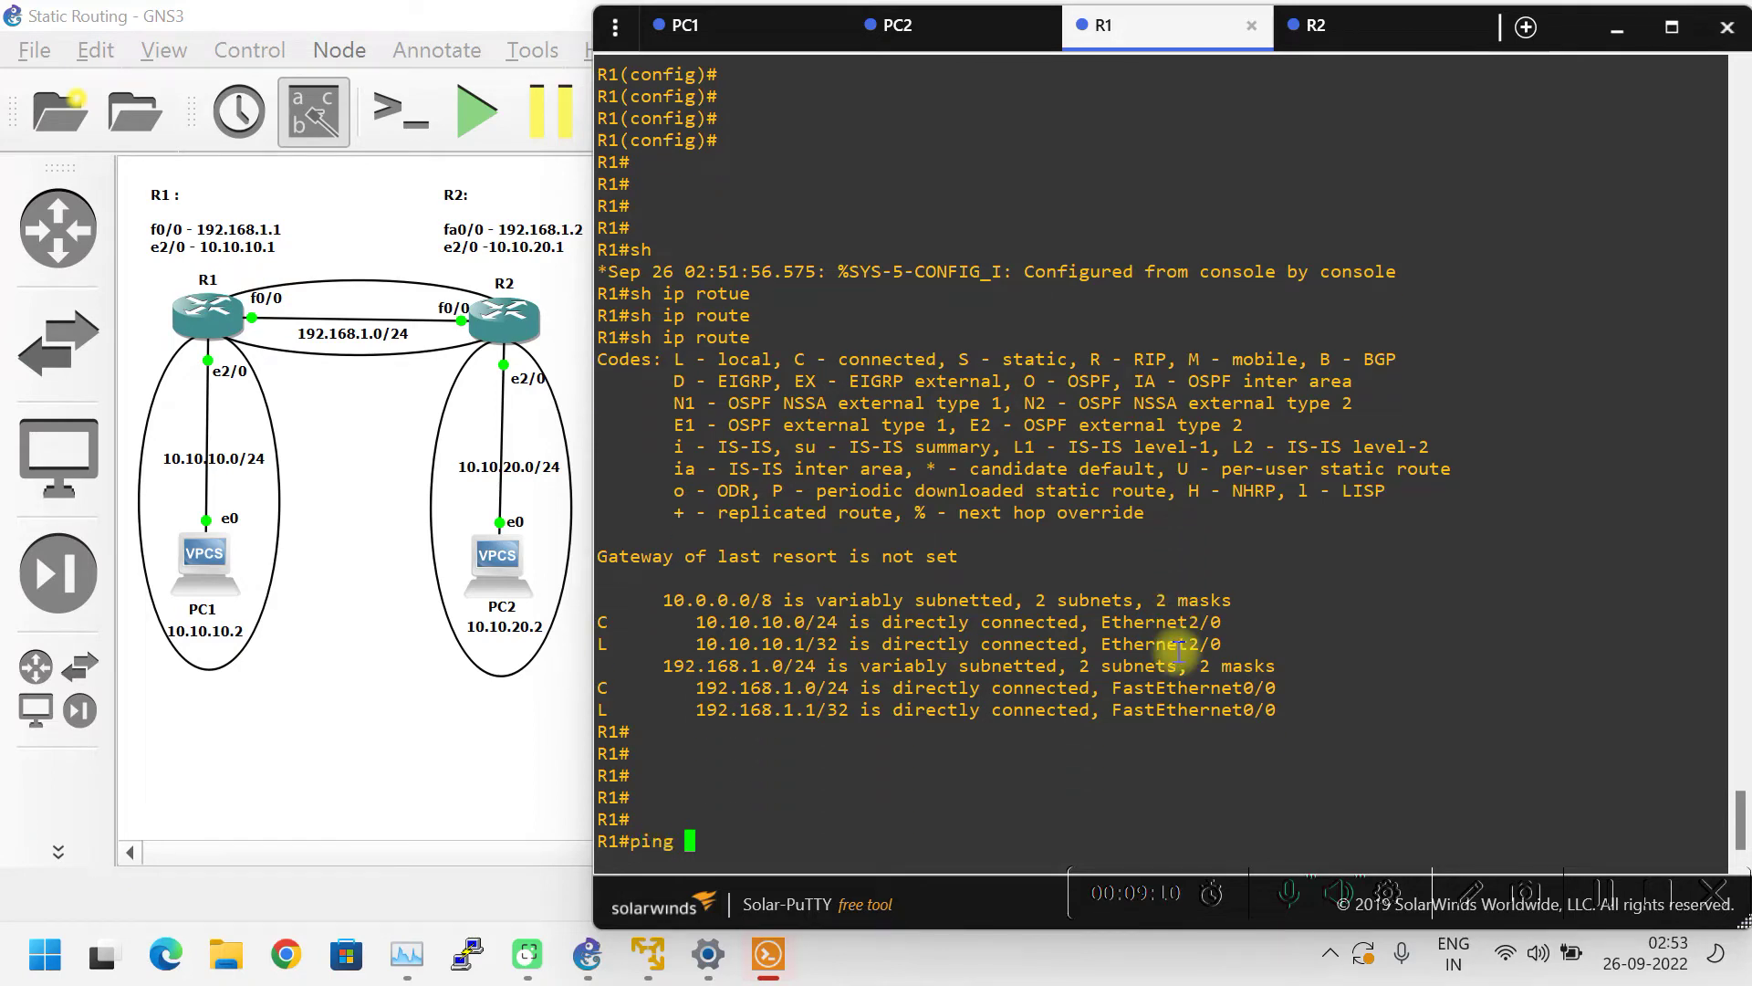
pyautogui.write('10.10.201')
pyautogui.press('BackSpace')
pyautogui.press('BackSpace')
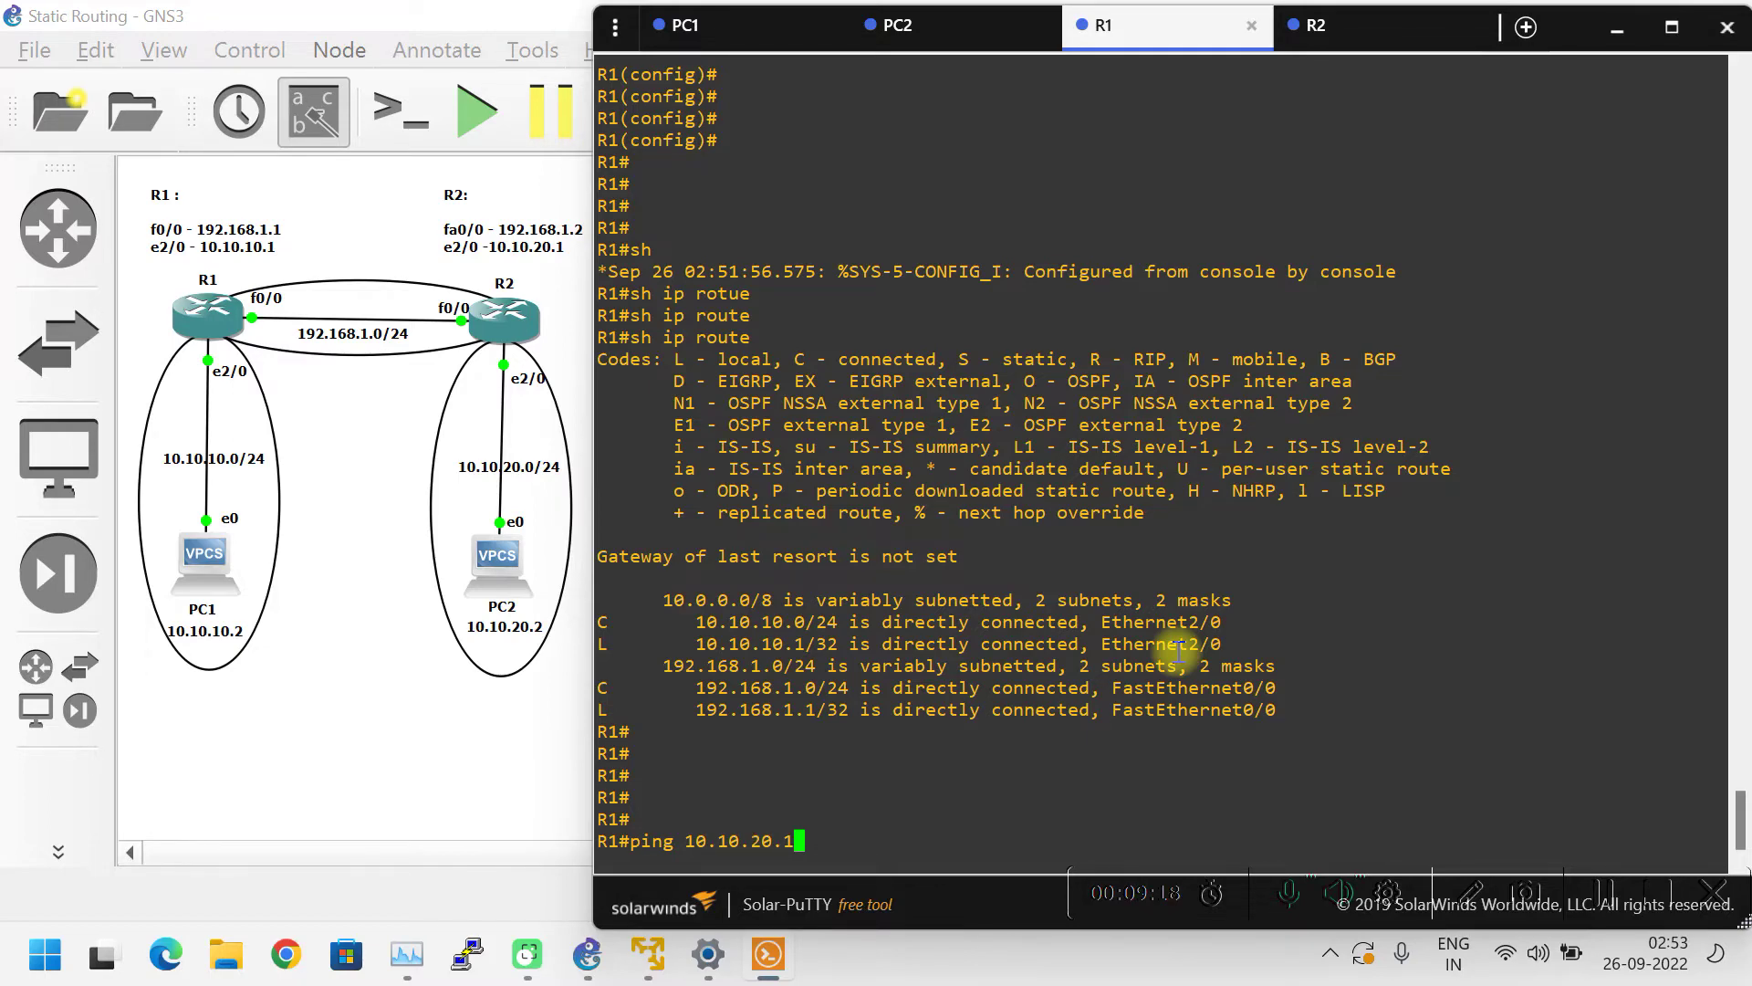
pyautogui.press('Return')
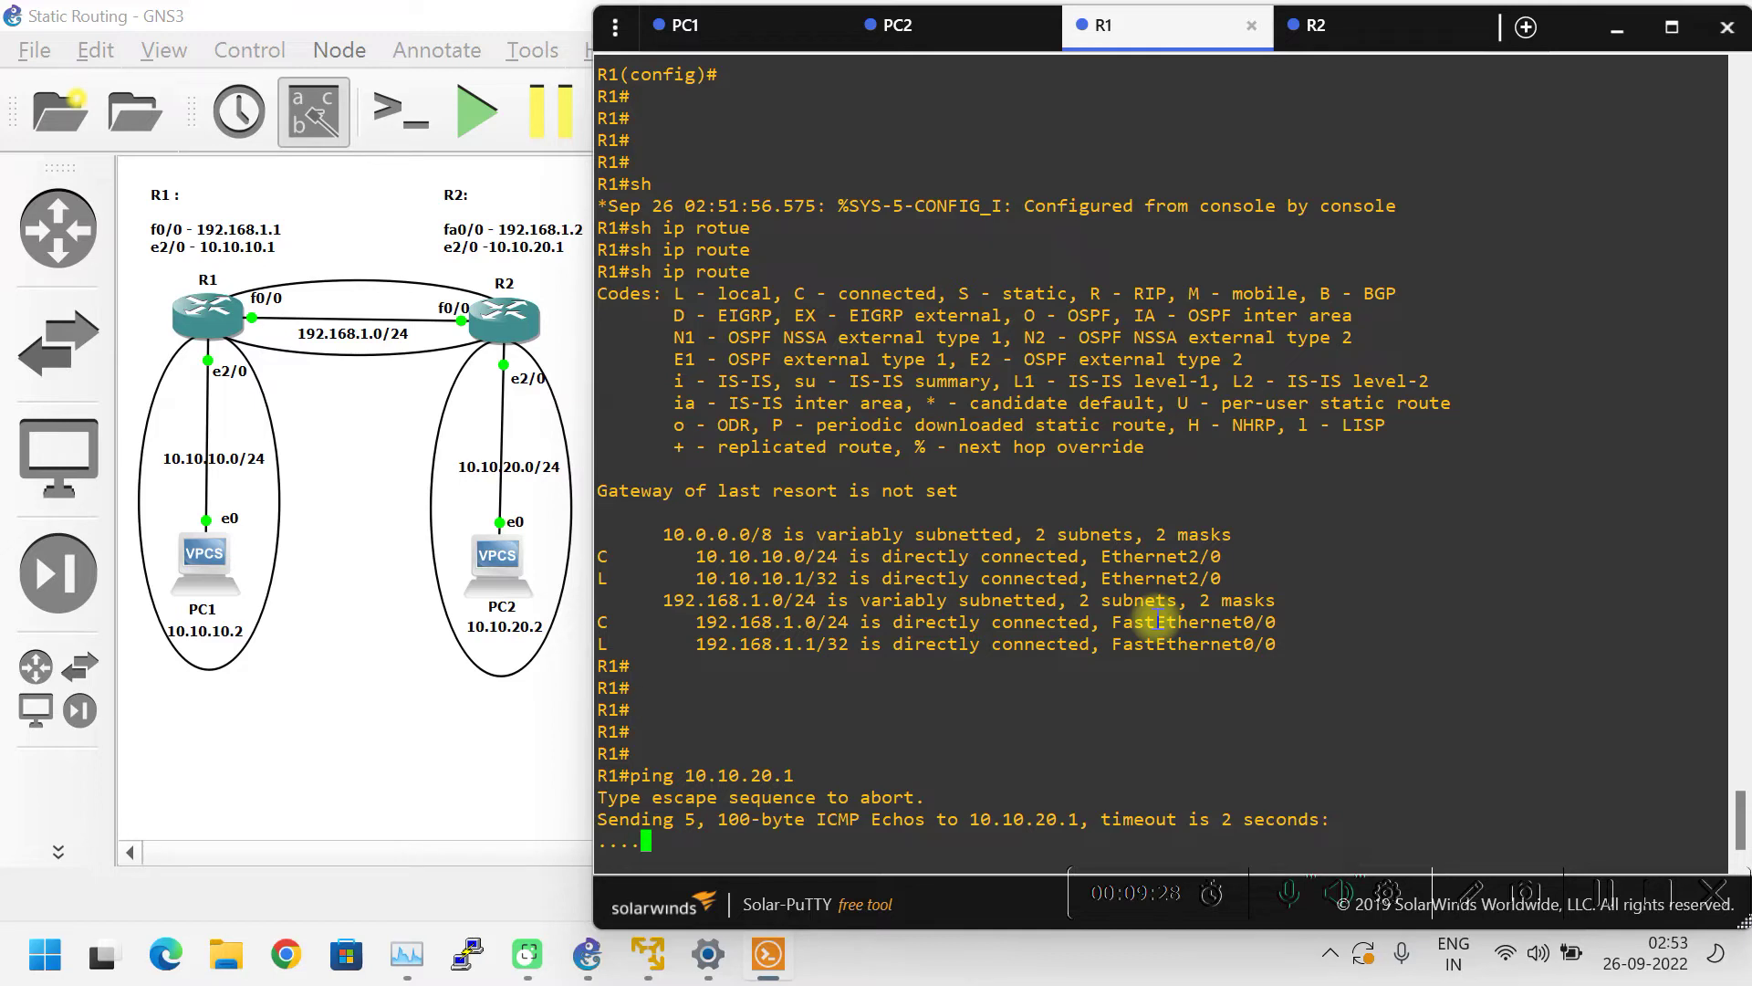
pyautogui.press('Return')
pyautogui.press('Return')
pyautogui.press('Return')
pyautogui.press('Return')
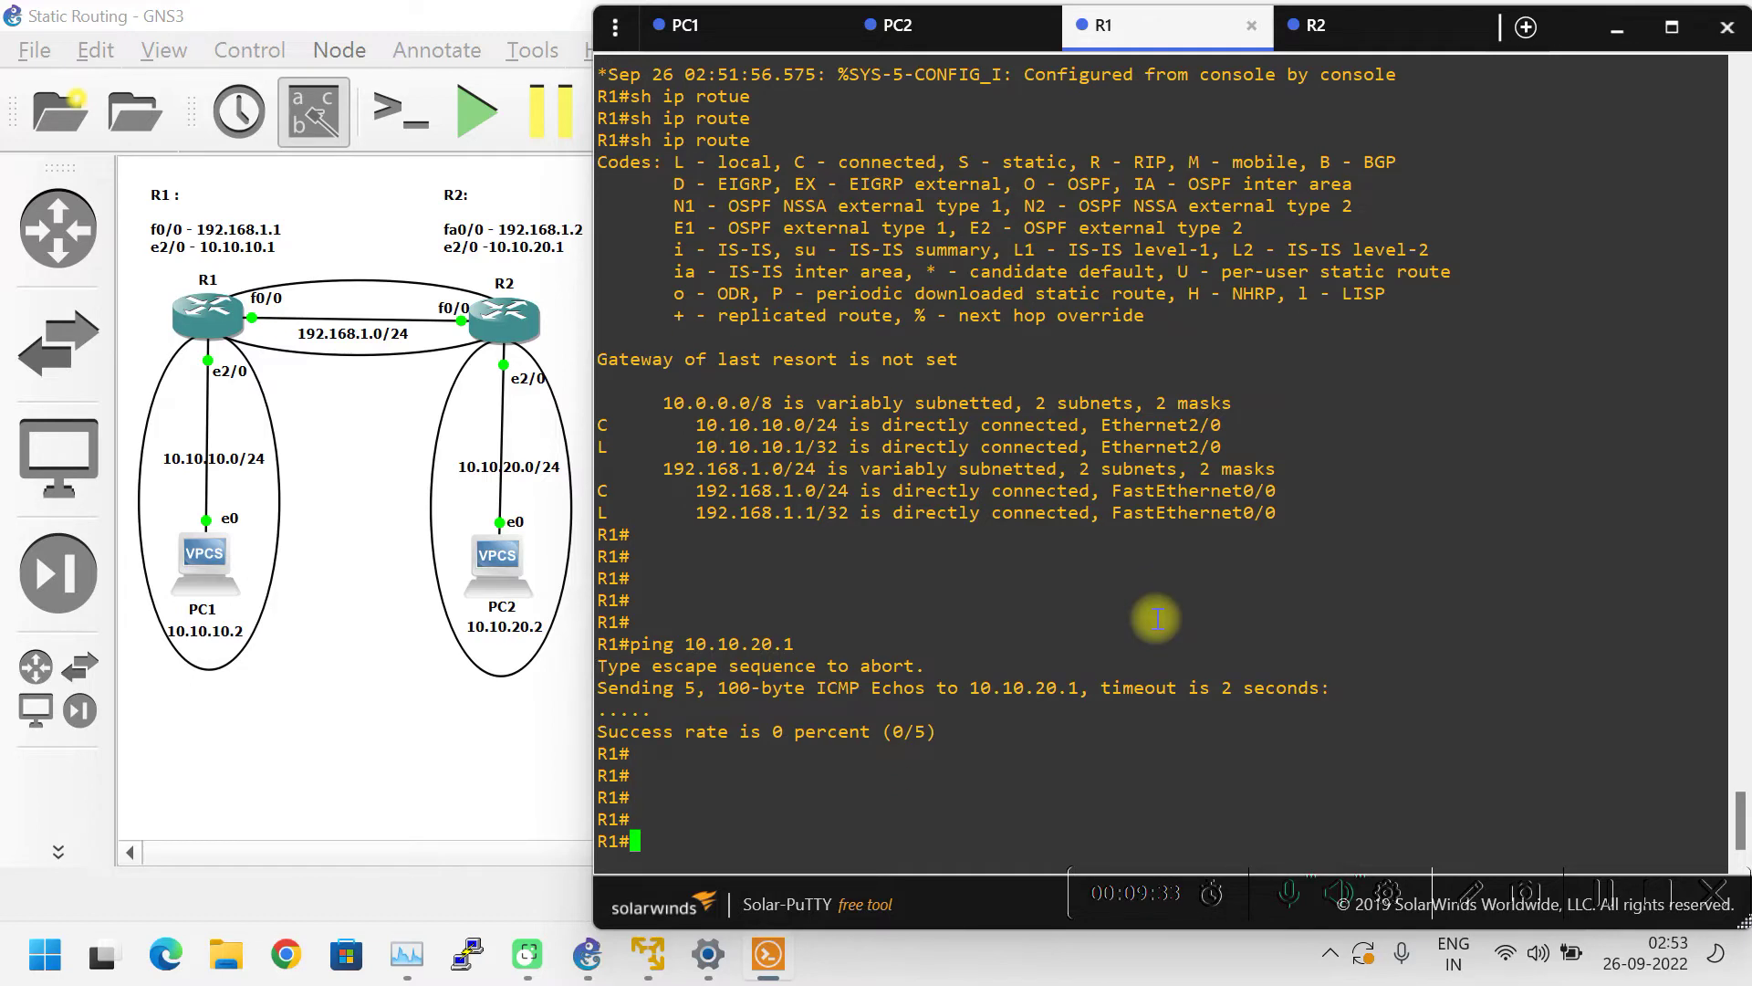
# - Enter global configuration mode on R1 and list the next-hop options for "ip route 10.10.20.0 255.255.255.0"
pyautogui.write('config t')
pyautogui.press('Return')
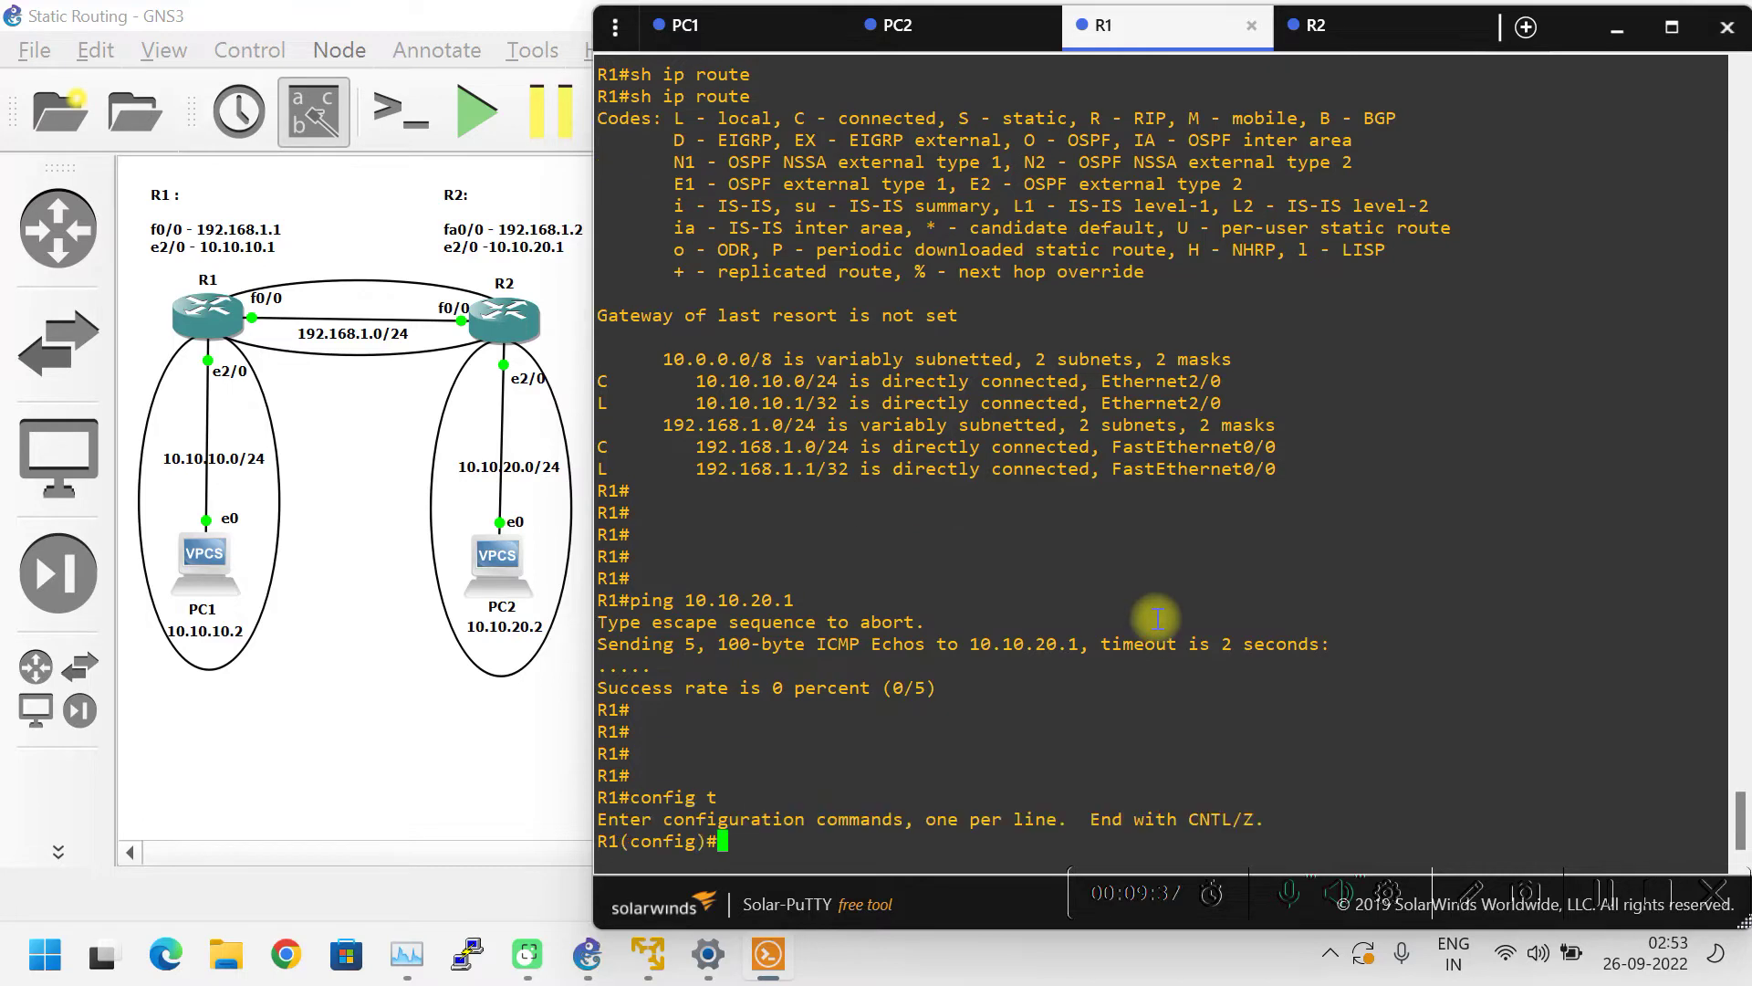
pyautogui.press('Return')
pyautogui.press('Return')
pyautogui.write('ip route')
pyautogui.press('Tab')
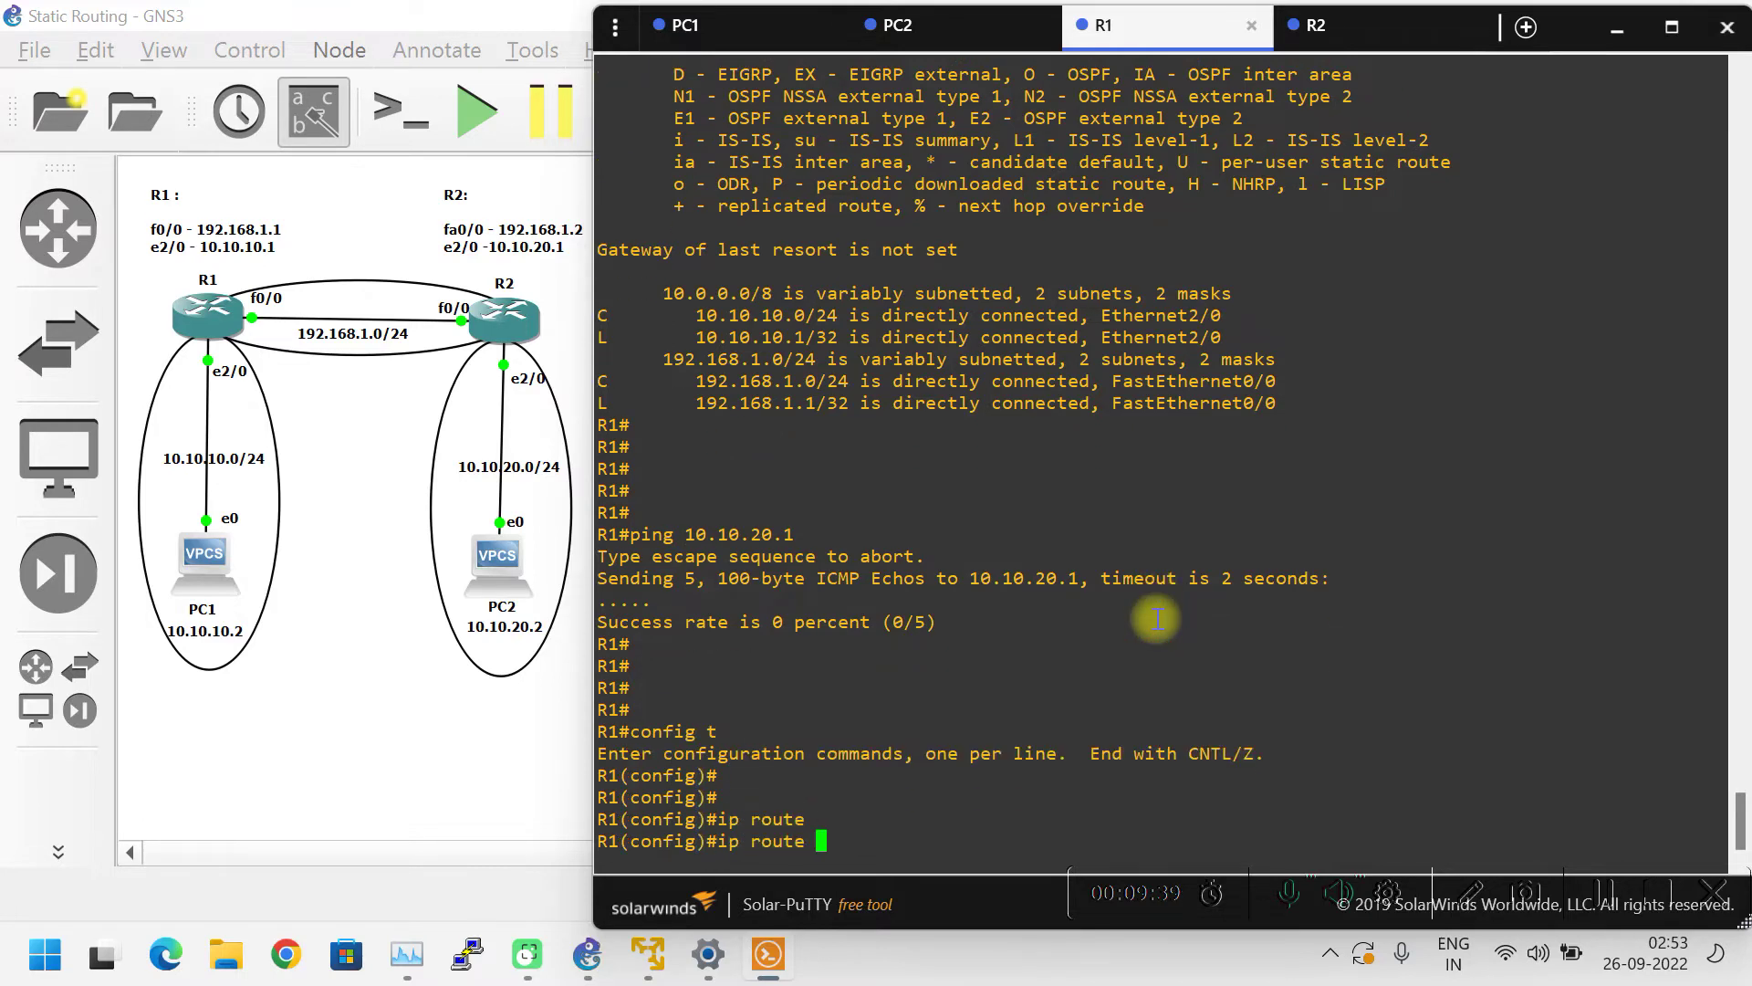
pyautogui.write('10.10.20.0 255.255')
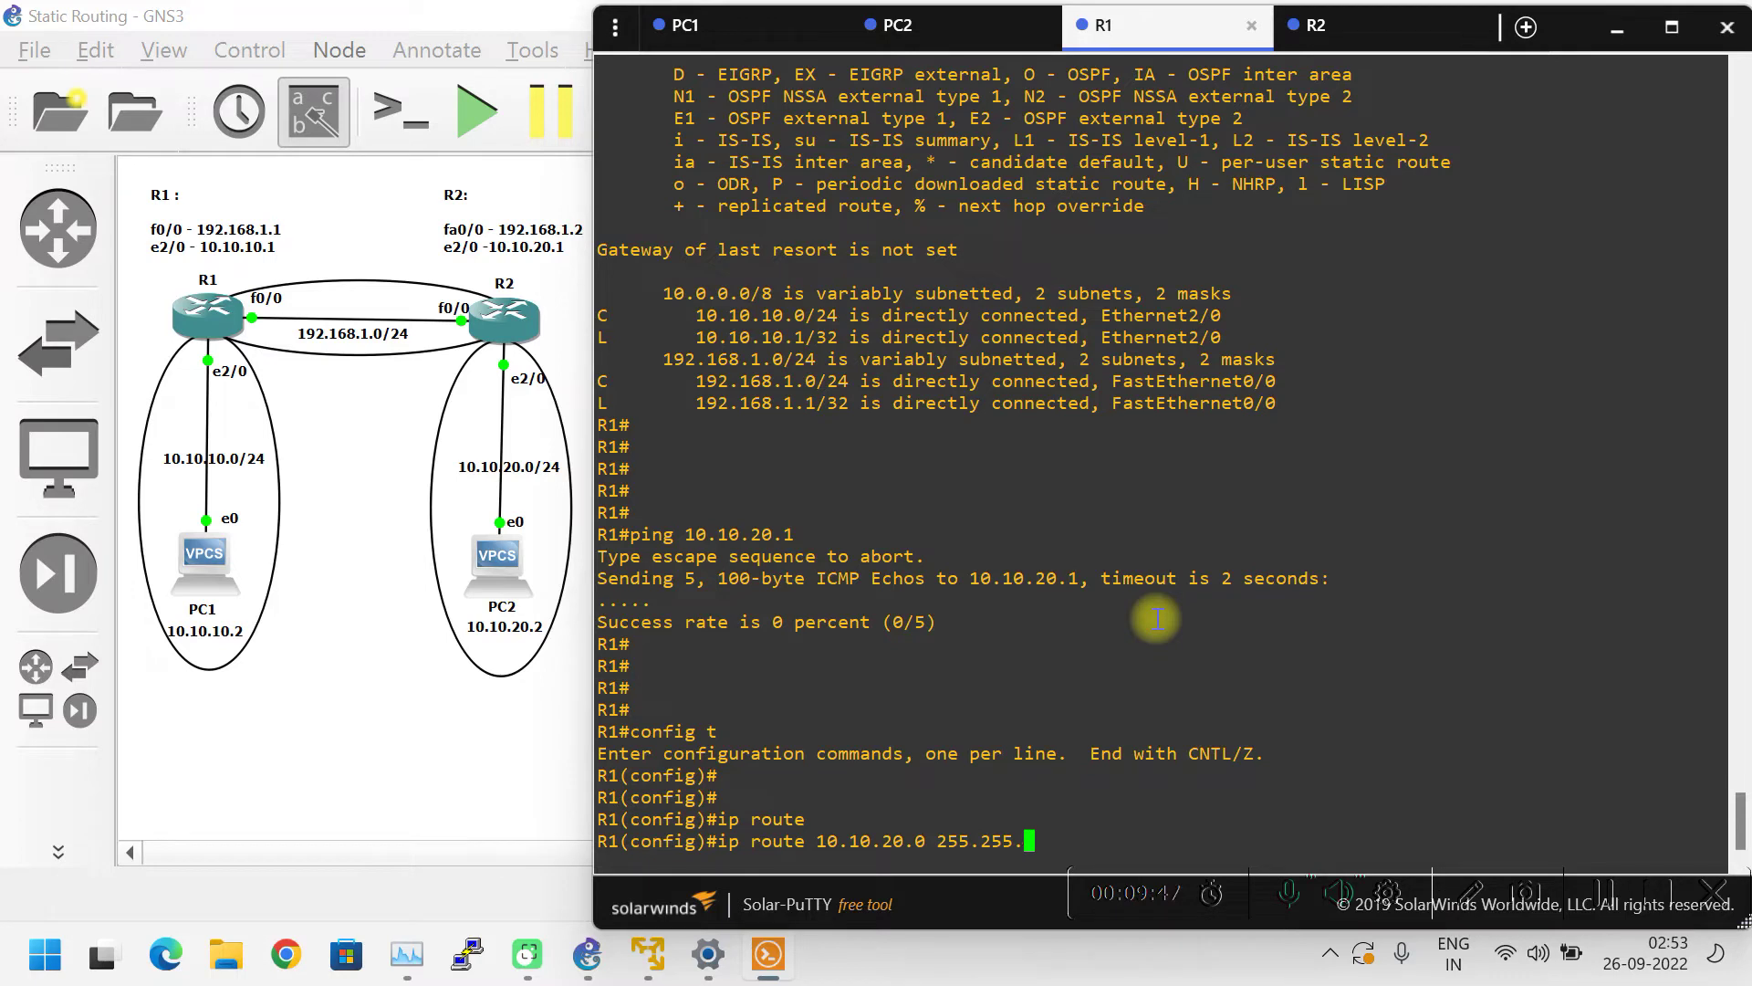
pyautogui.write('.255.0')
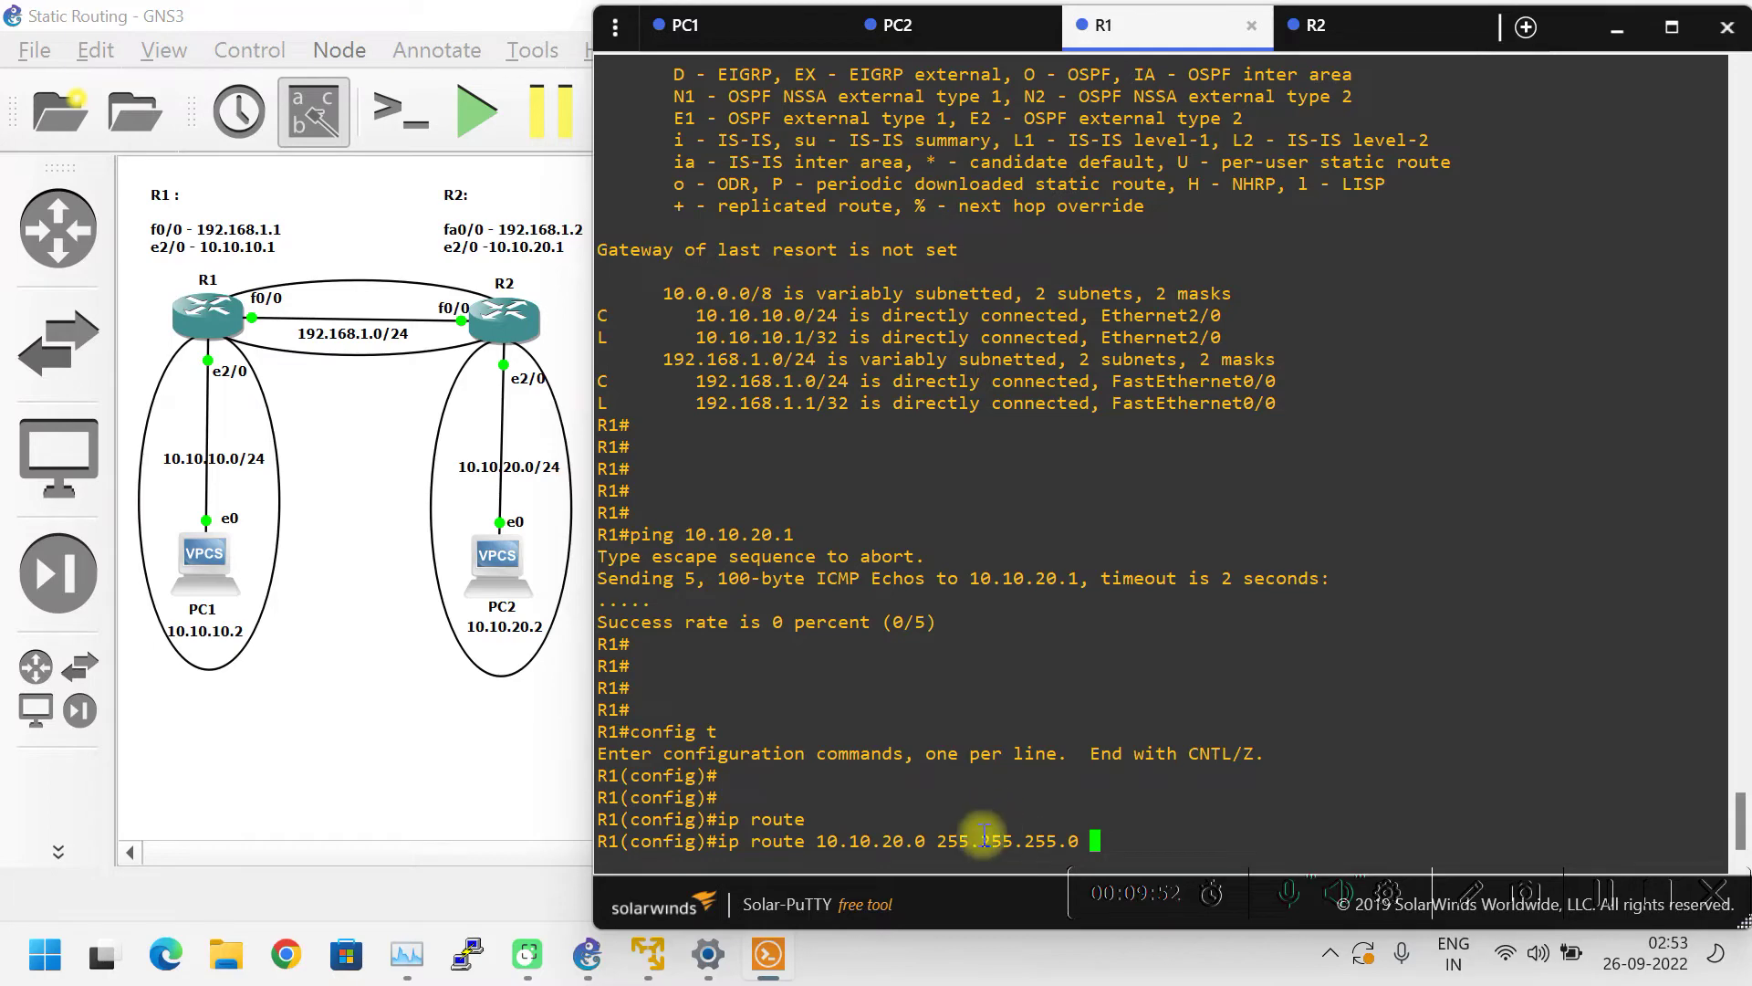
pyautogui.write('?')
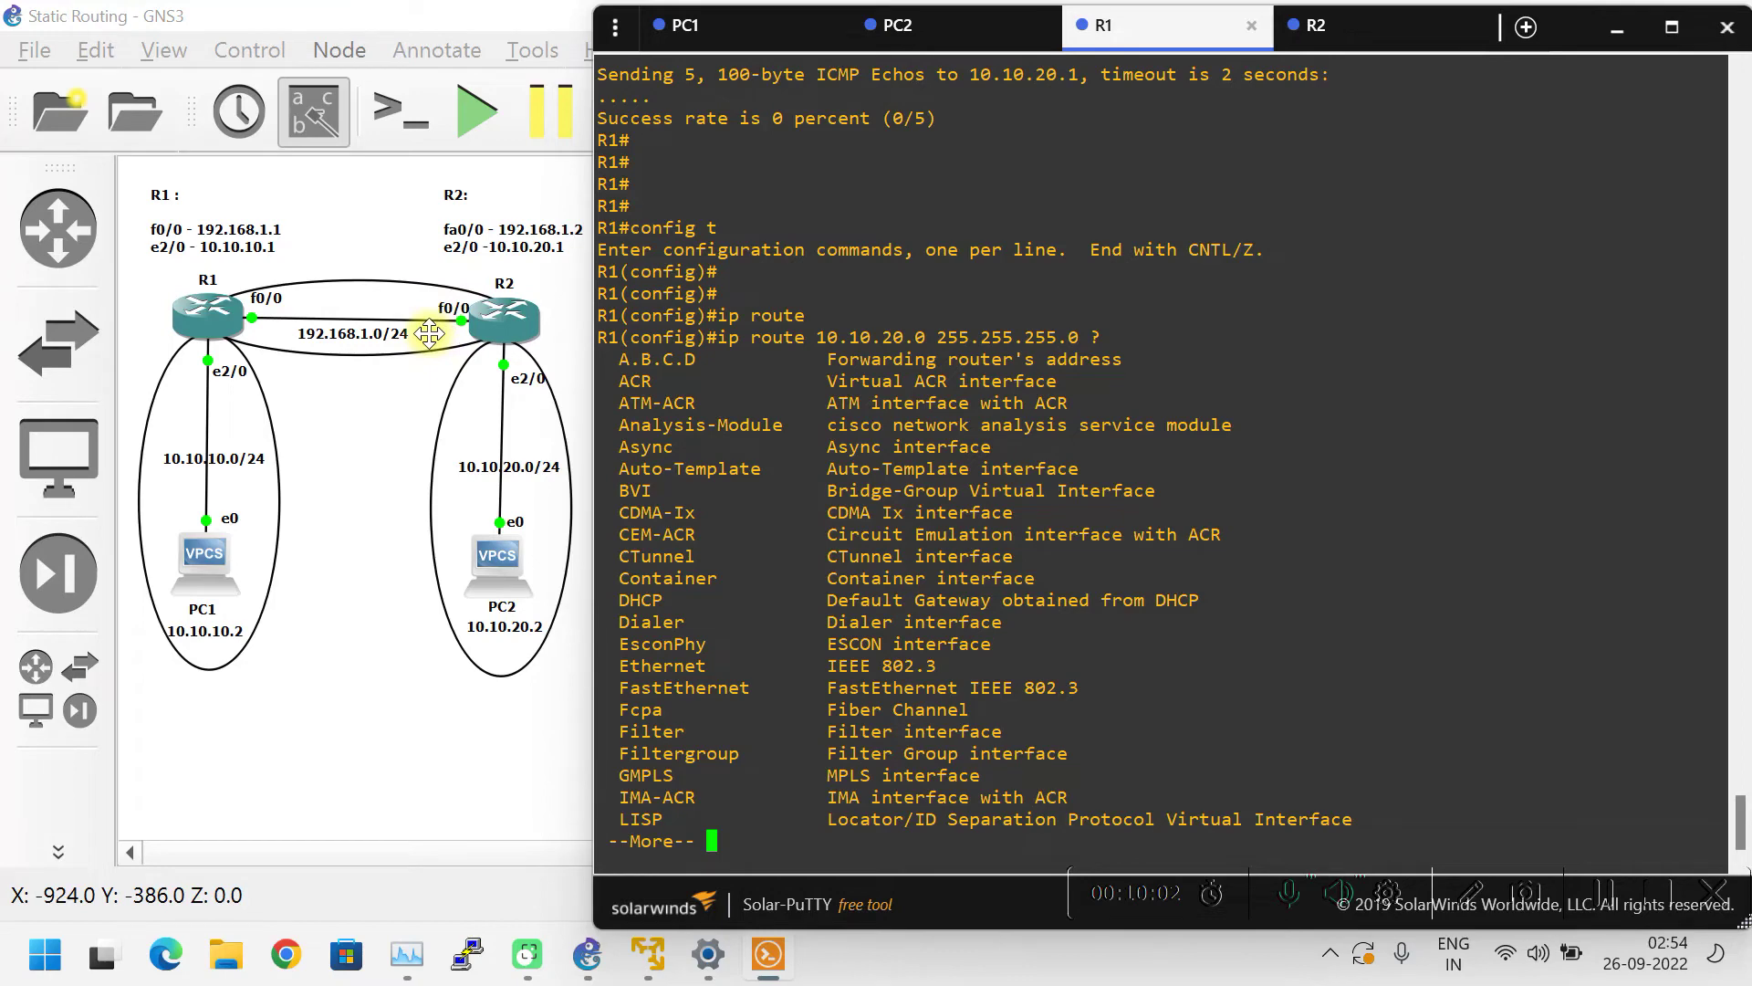
pyautogui.press('space')
pyautogui.press('space')
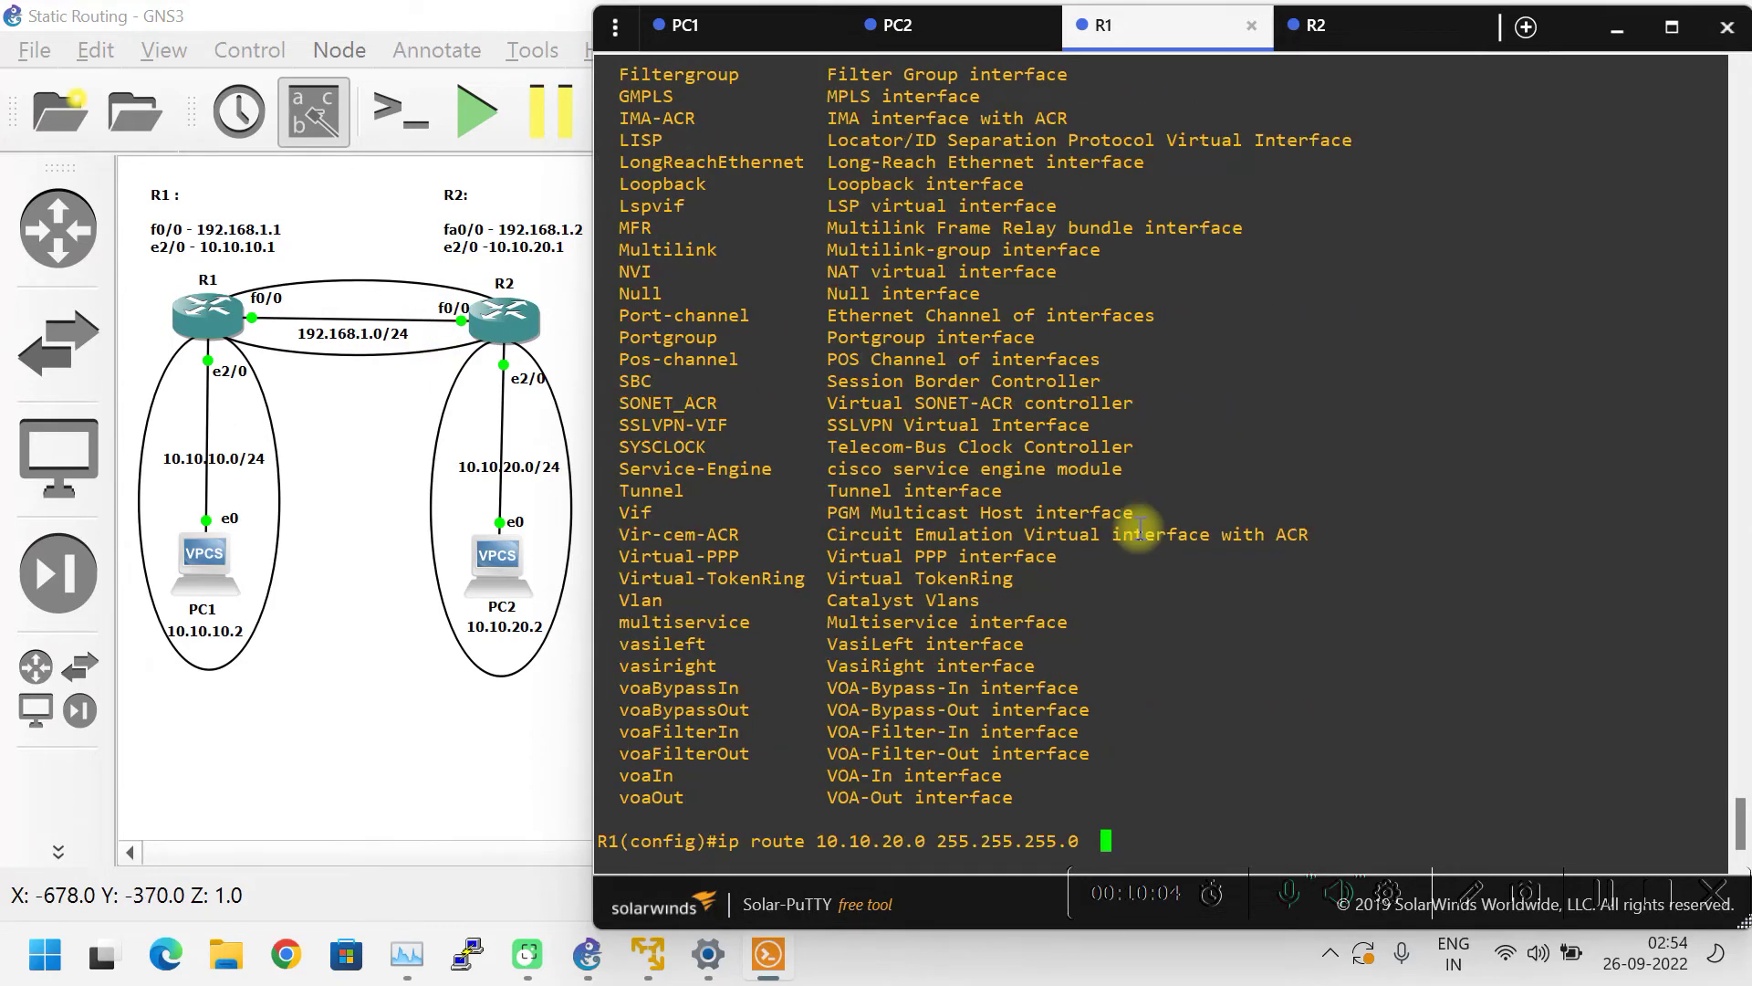
pyautogui.press('Return')
pyautogui.write('?')
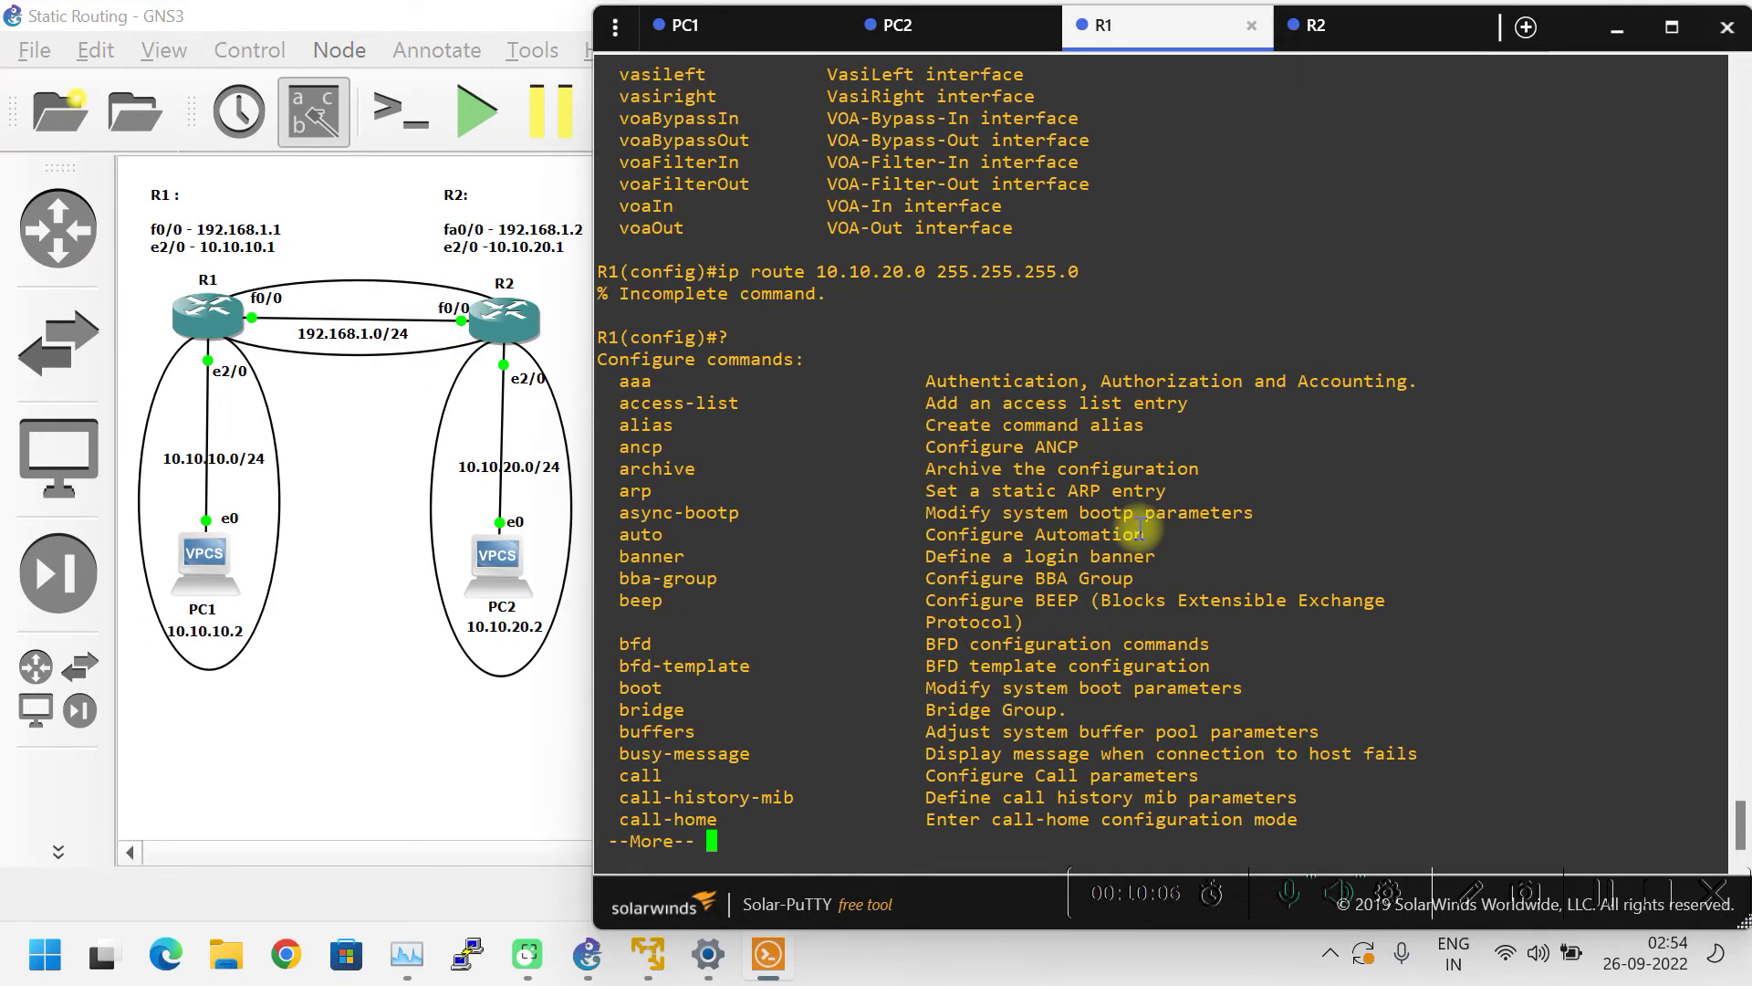
pyautogui.write('q')
pyautogui.press('Return')
pyautogui.press('Return')
pyautogui.press('Return')
# - Add a static route on R1 to network 10.10.20.0 255.255.255.0 through next hop 192.168.1.2
pyautogui.press('Up')
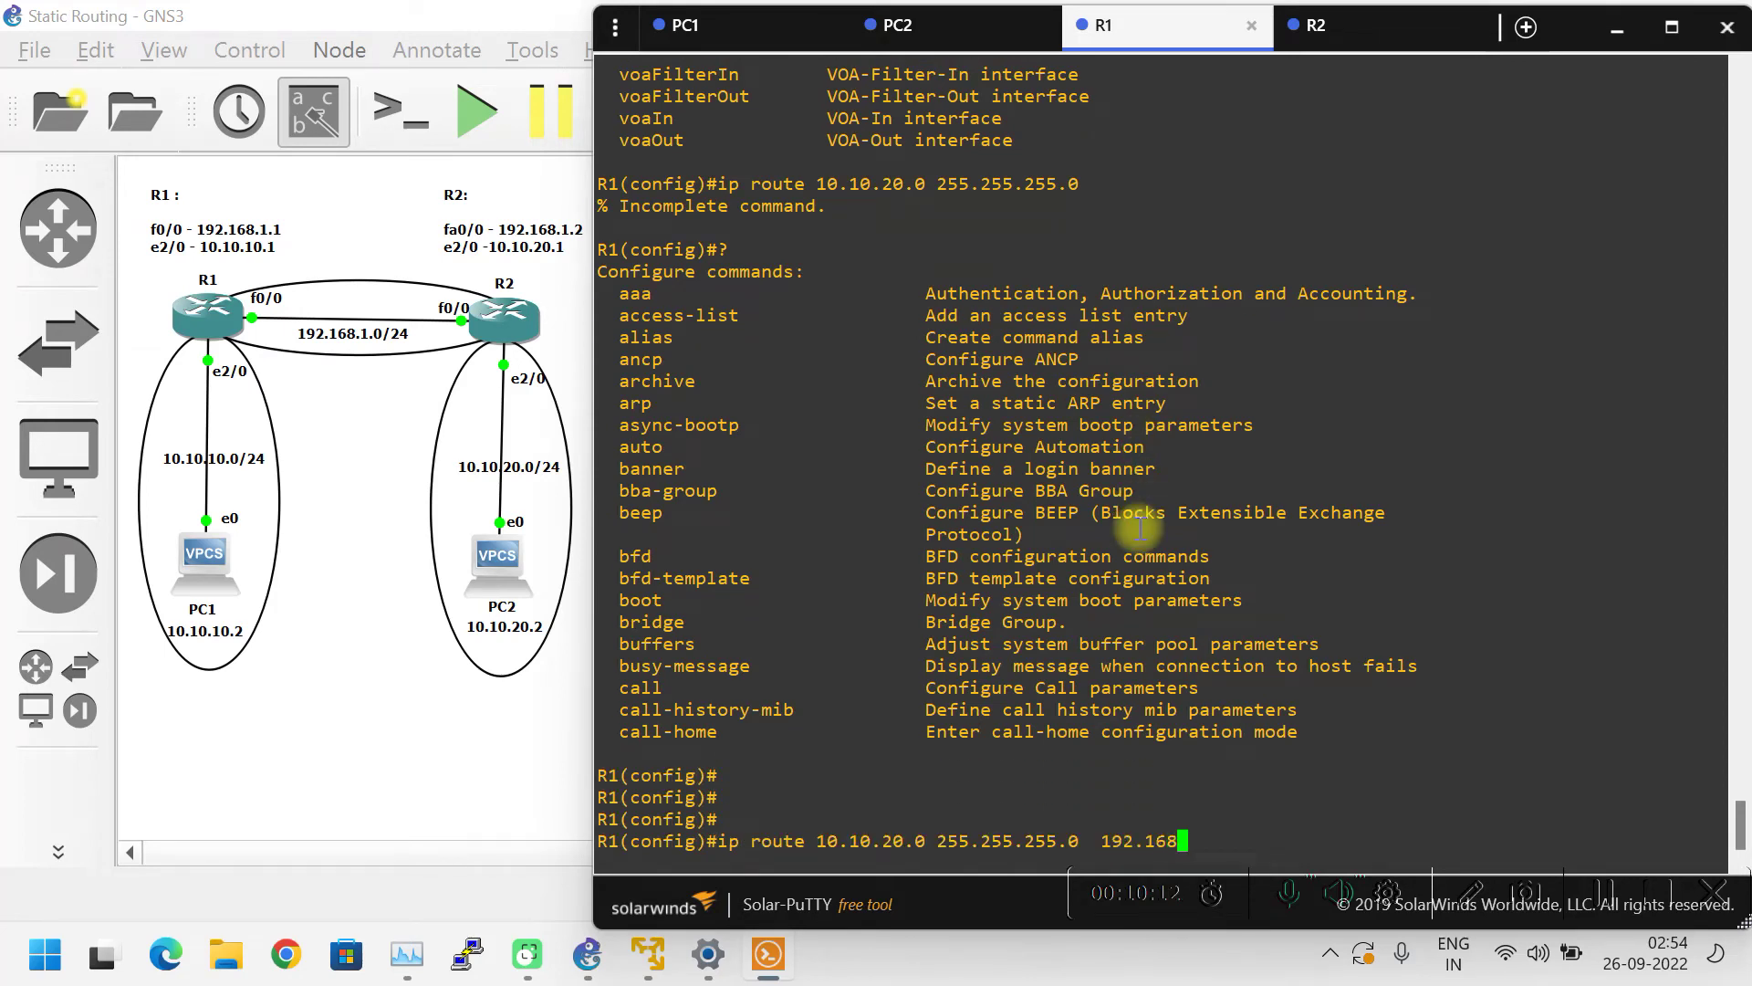
pyautogui.write('192.168.1.2')
pyautogui.press('Return')
pyautogui.press('Return')
pyautogui.press('Return')
pyautogui.press('Return')
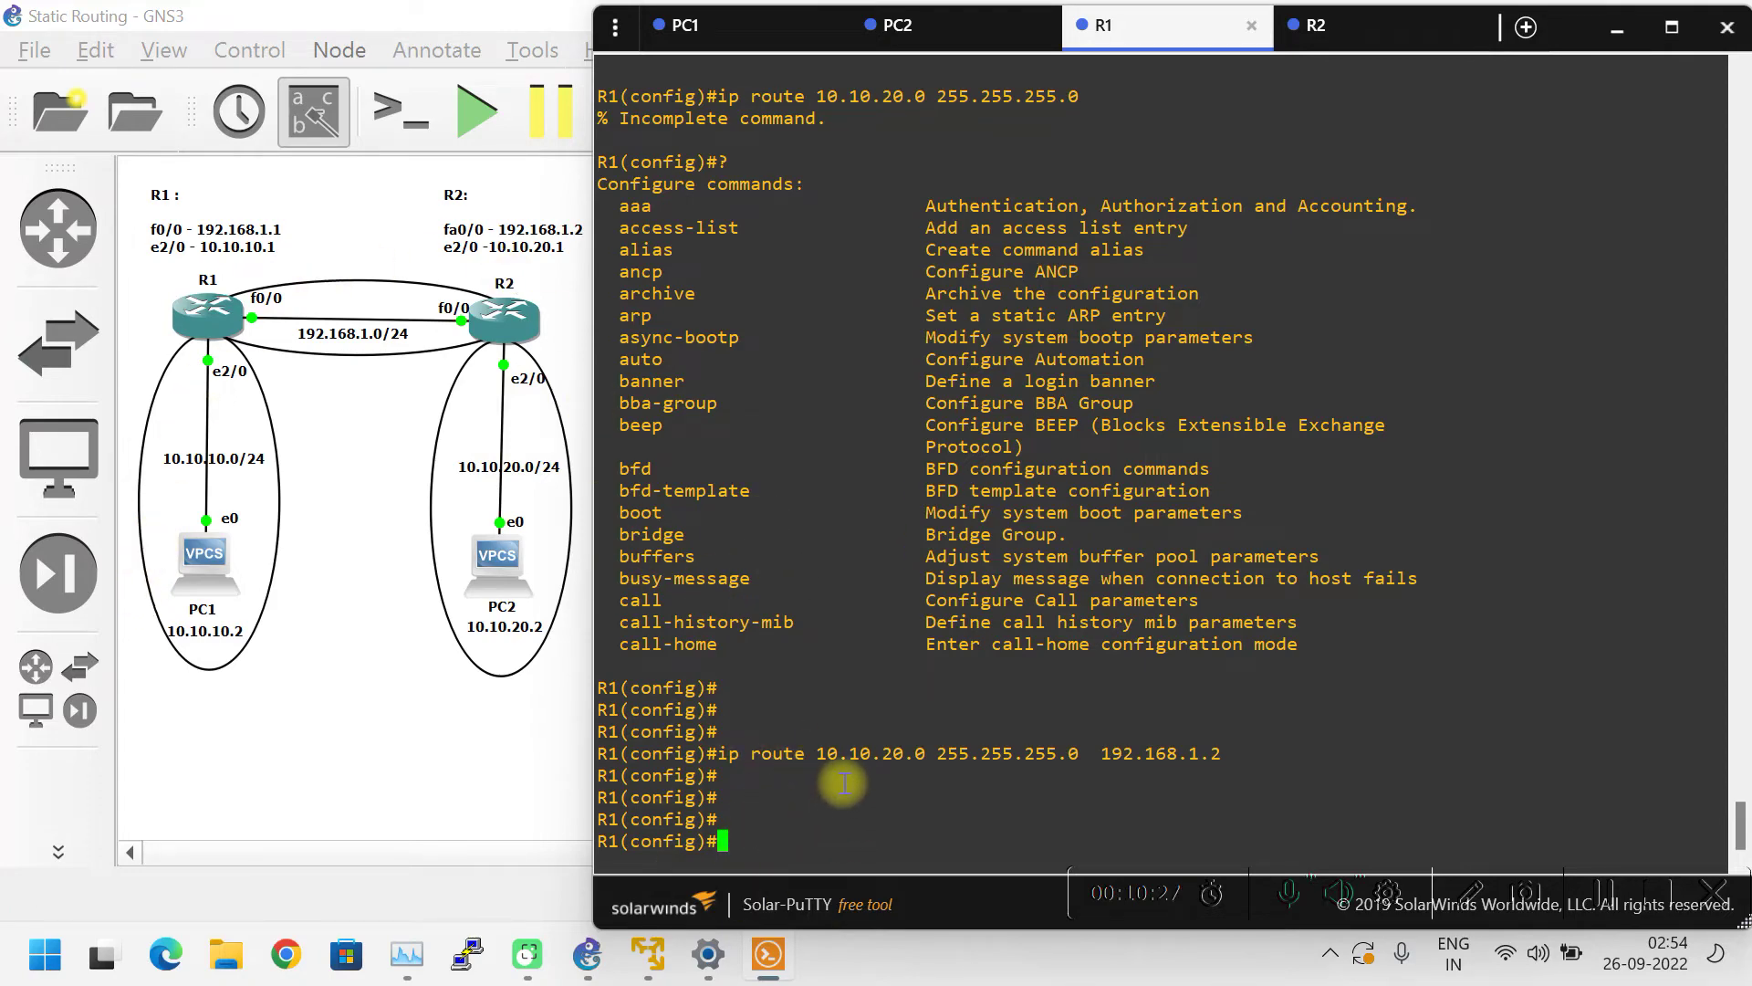
# - Switch to R2's console and enter global configuration mode with "config t"
pyautogui.click(1361, 33)
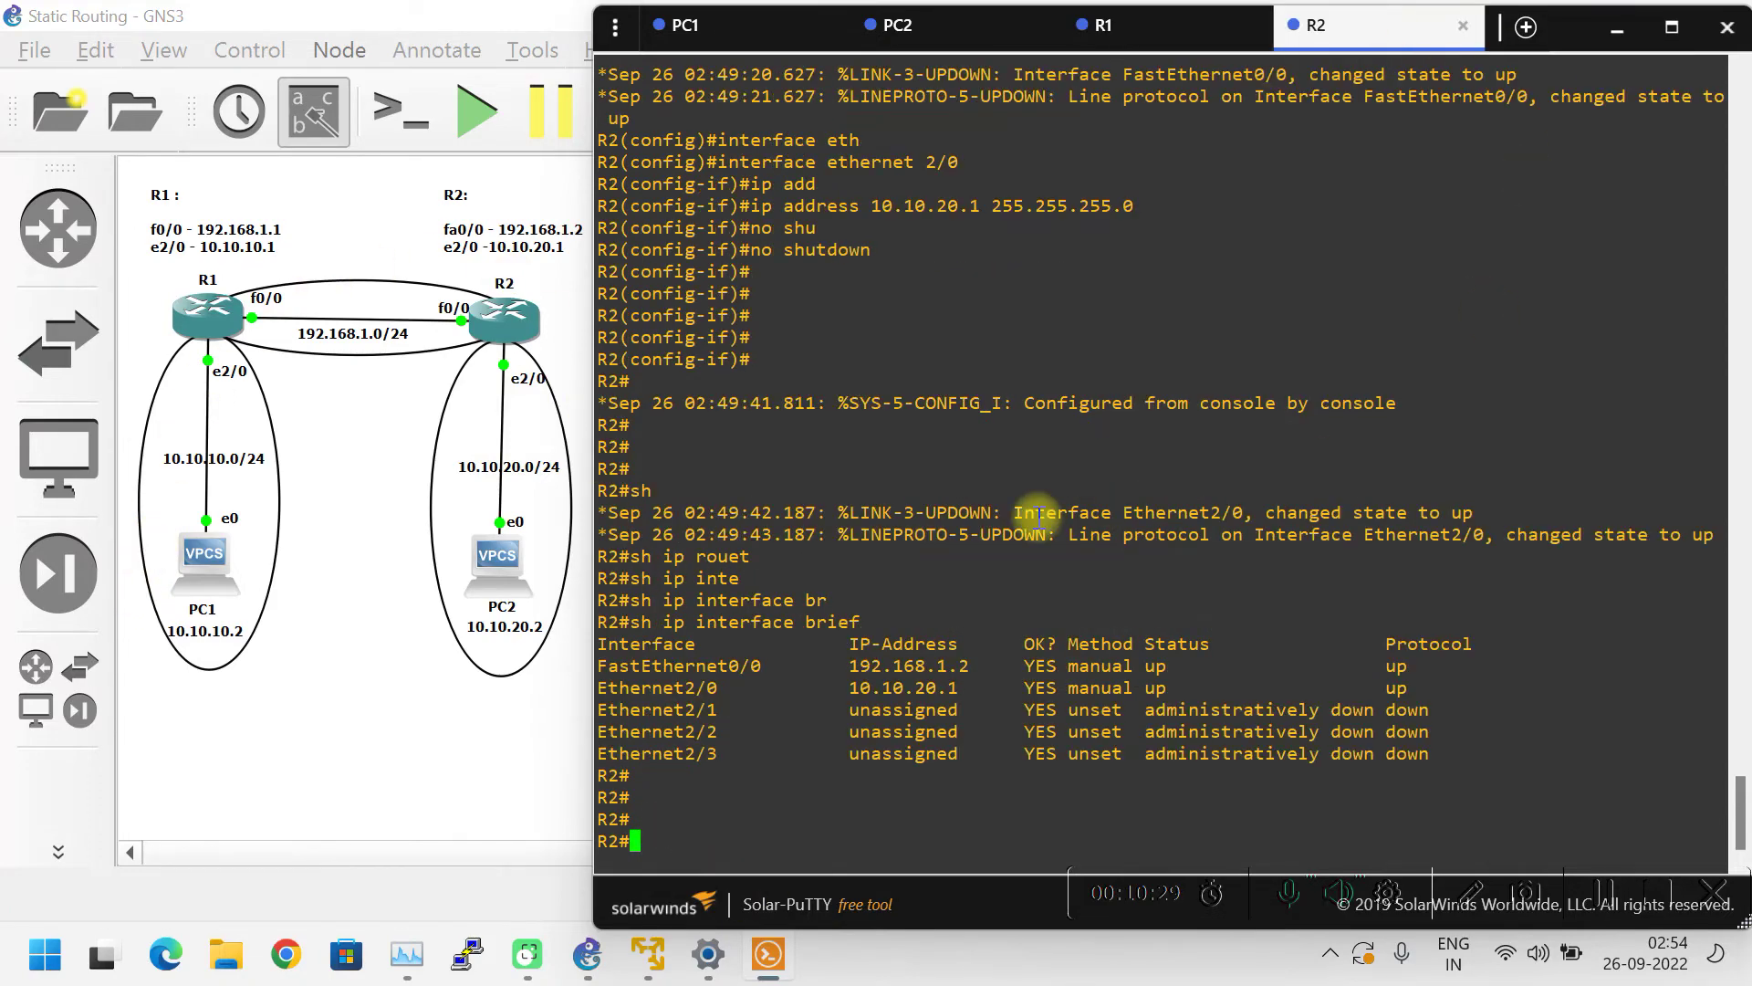
pyautogui.press('Return')
pyautogui.press('Return')
pyautogui.press('Return')
pyautogui.write('confit')
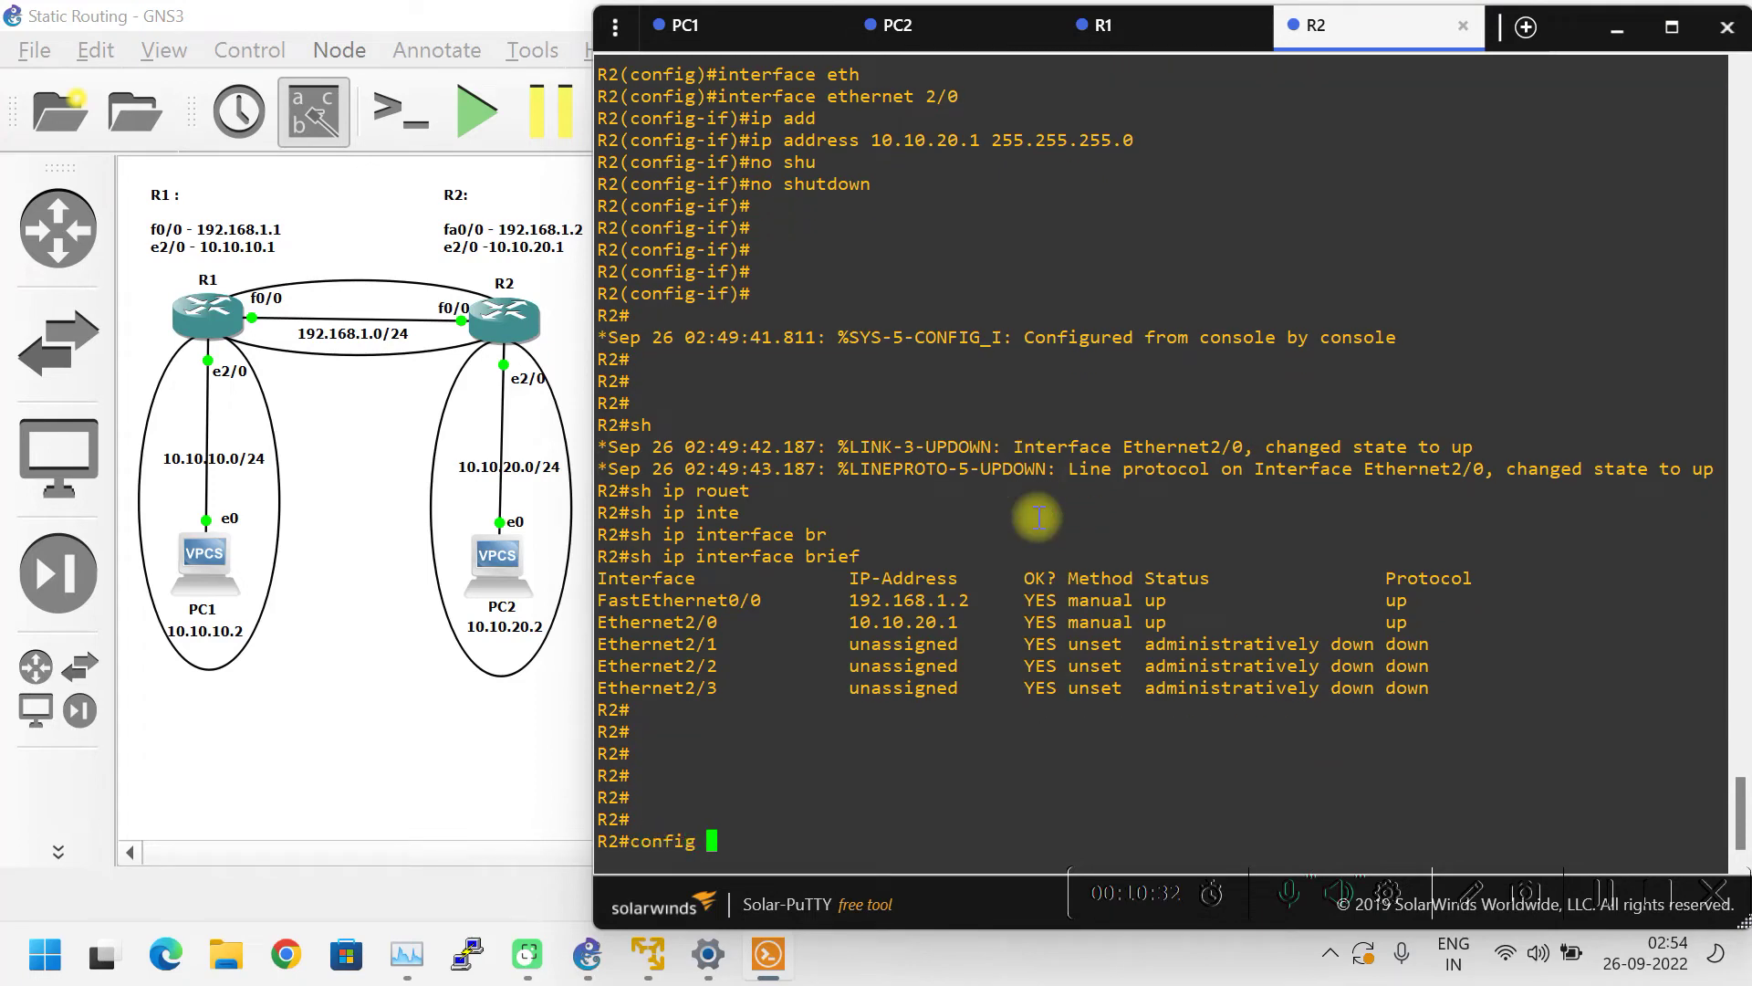
pyautogui.press('Return')
# - Add a static route on R2 to network 10.10.10.0 255.255.255.0 through next hop 192.168.1.1
pyautogui.write('ip ')
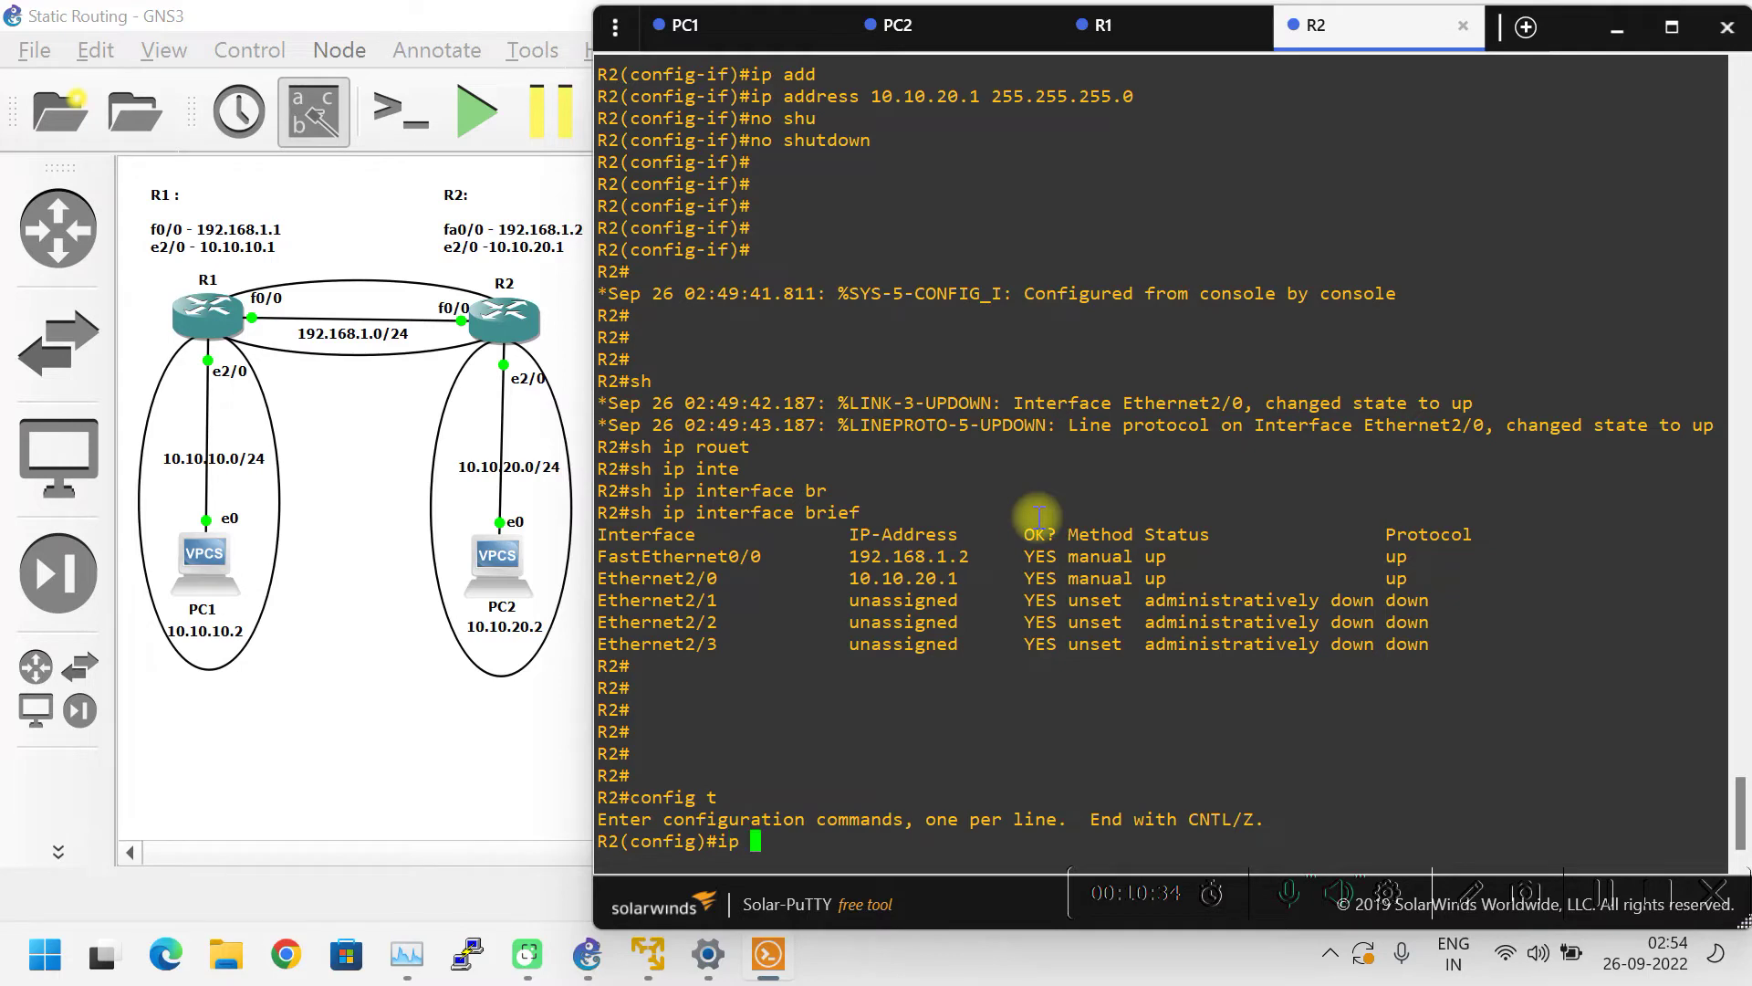
pyautogui.write('oue')
pyautogui.write('te')
pyautogui.write('u')
pyautogui.press('BackSpace')
pyautogui.press('BackSpace')
pyautogui.write('u')
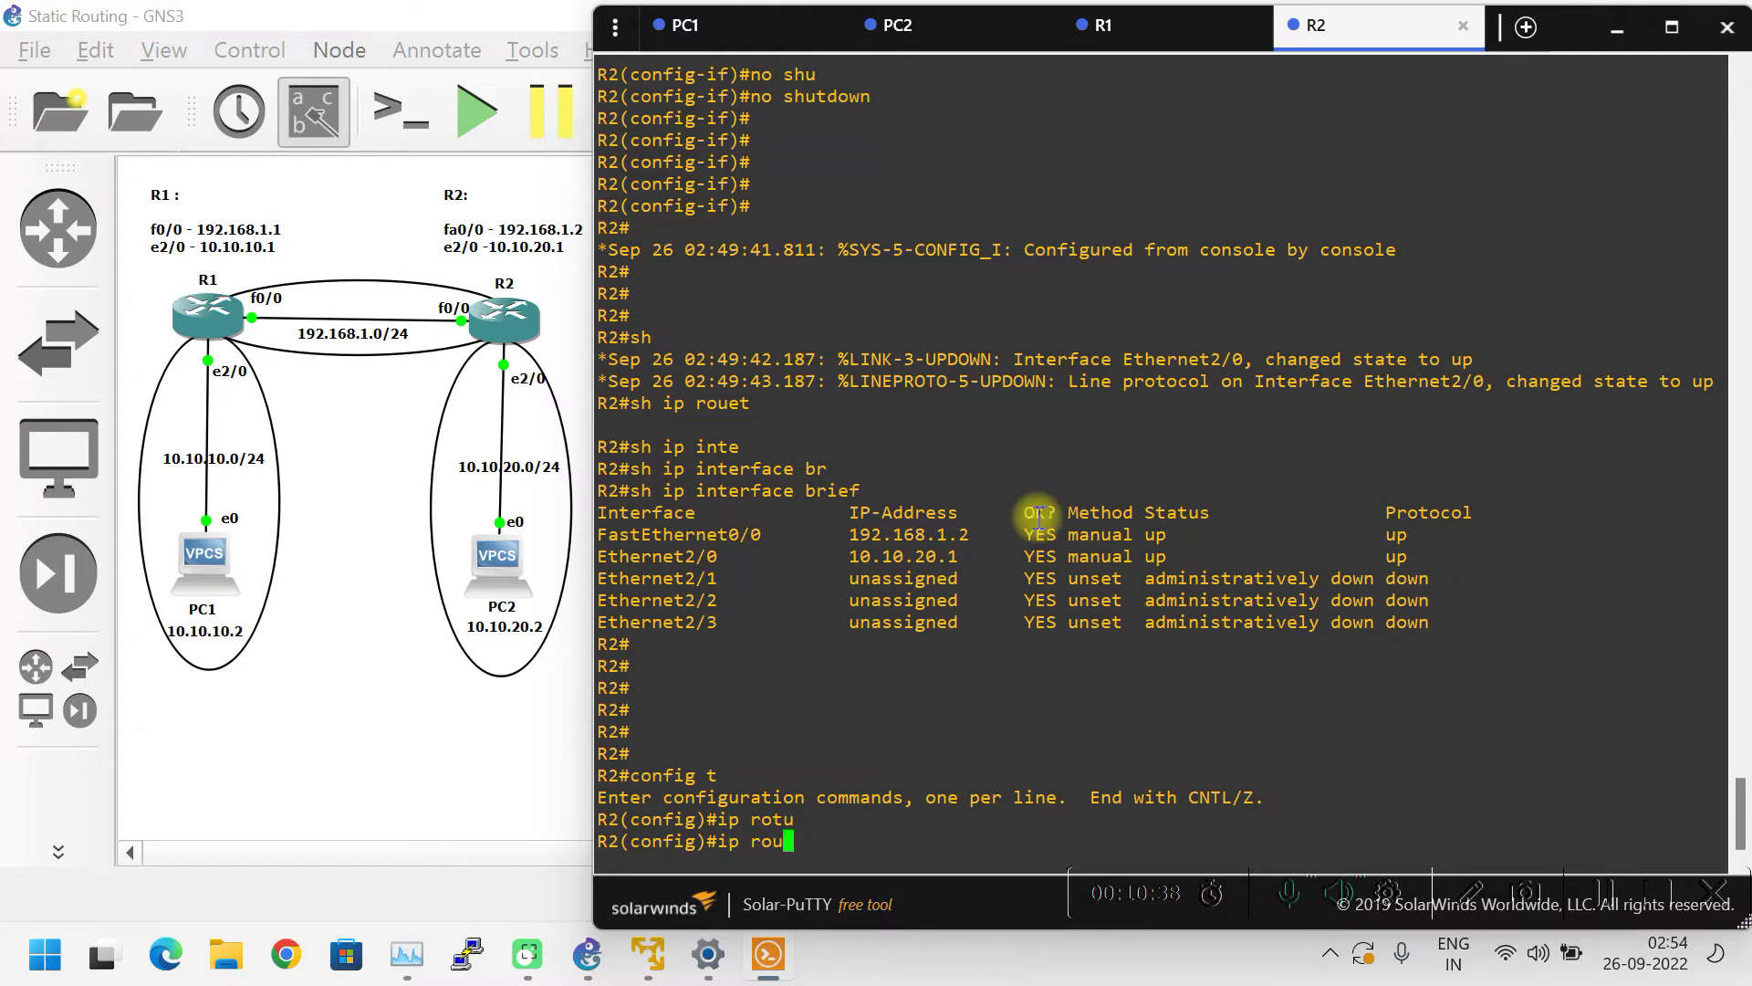
pyautogui.write('t')
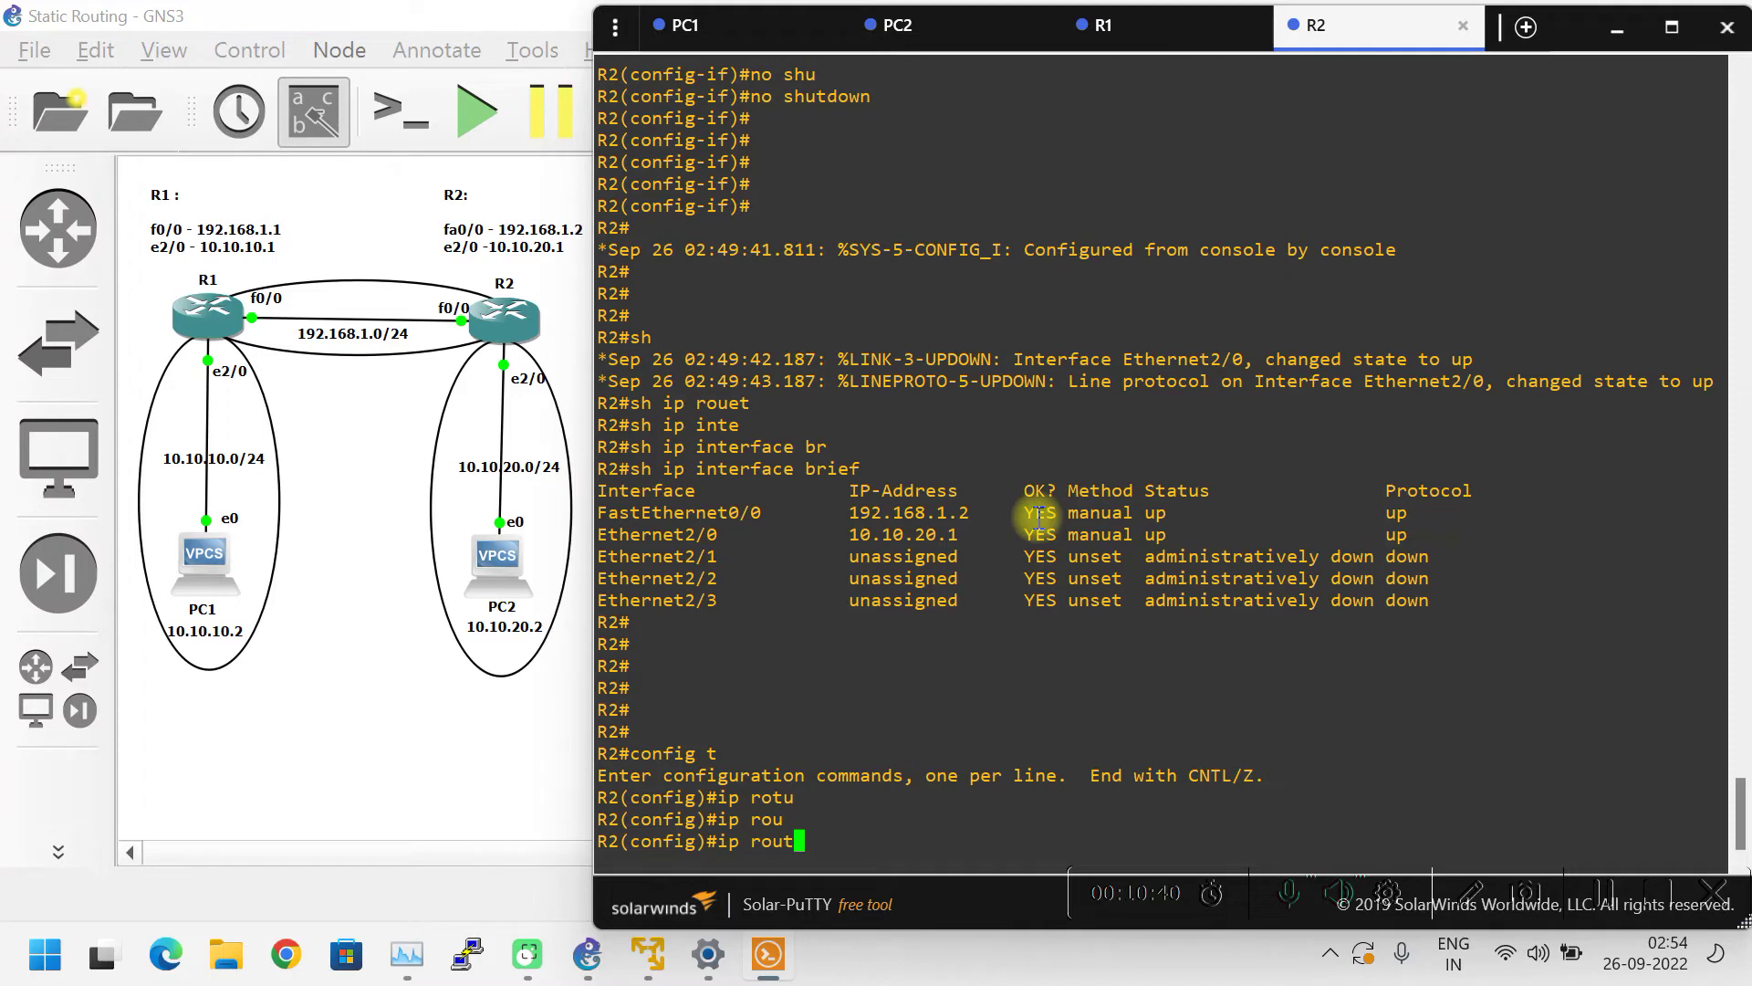
pyautogui.write('e ')
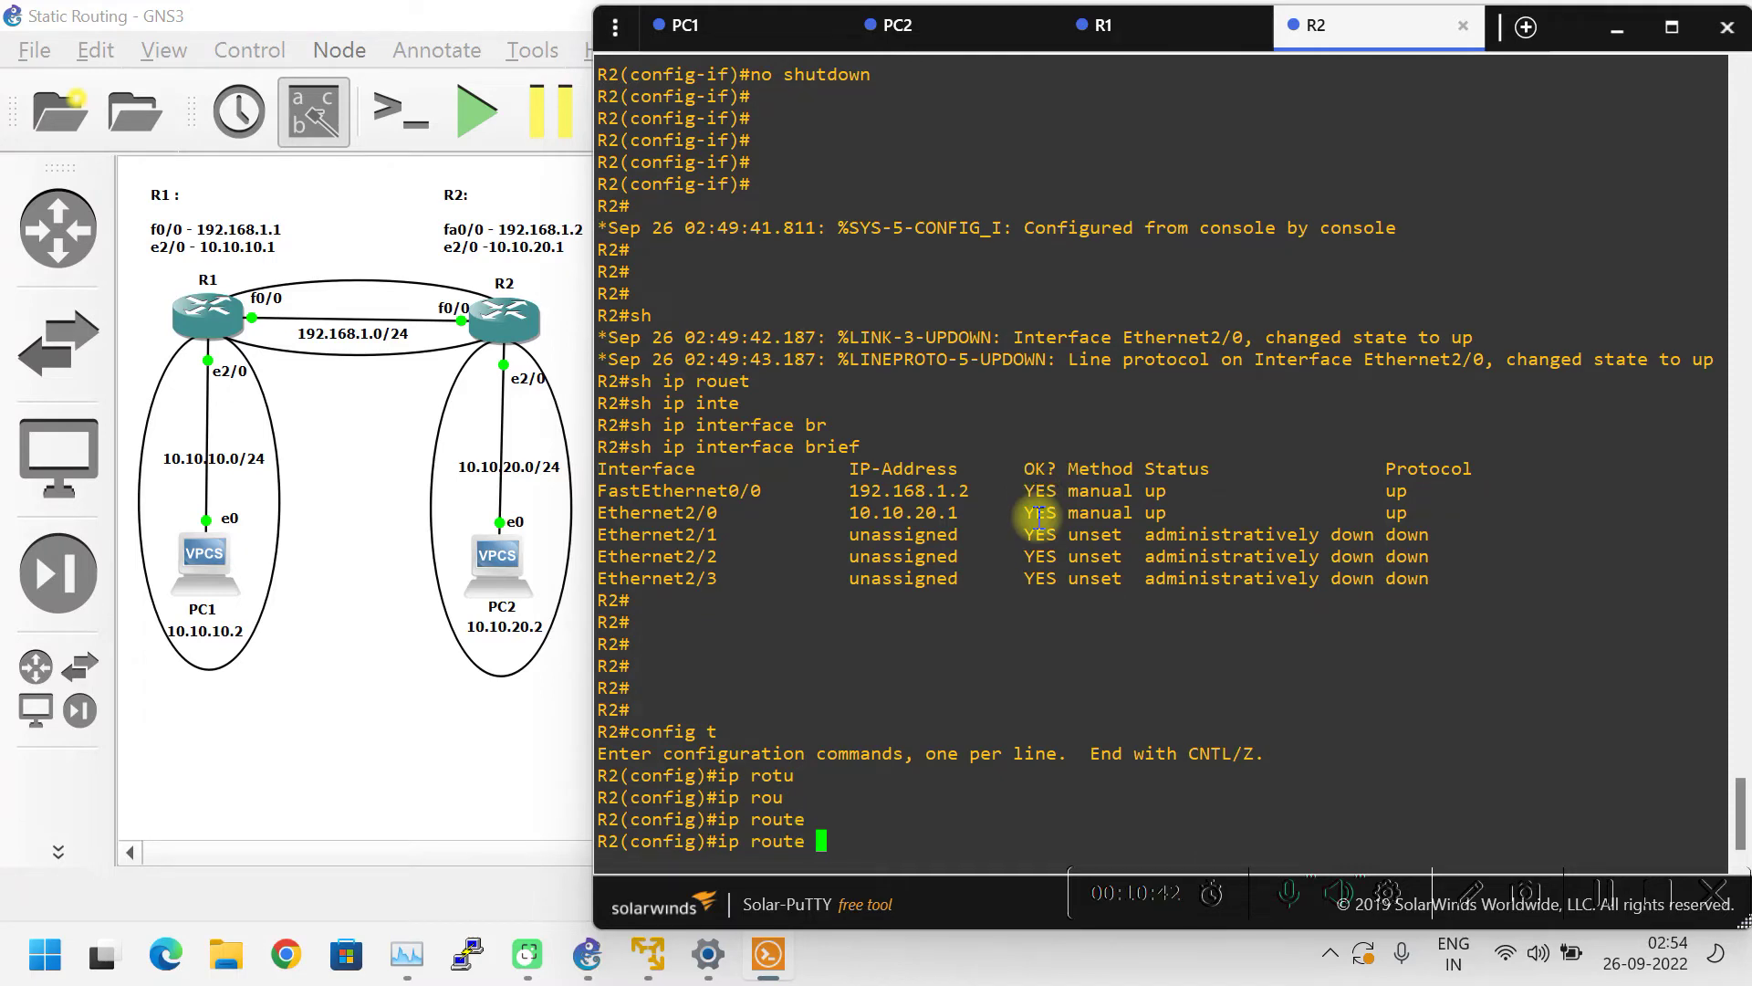
pyautogui.write('10.10.10.0 255.25')
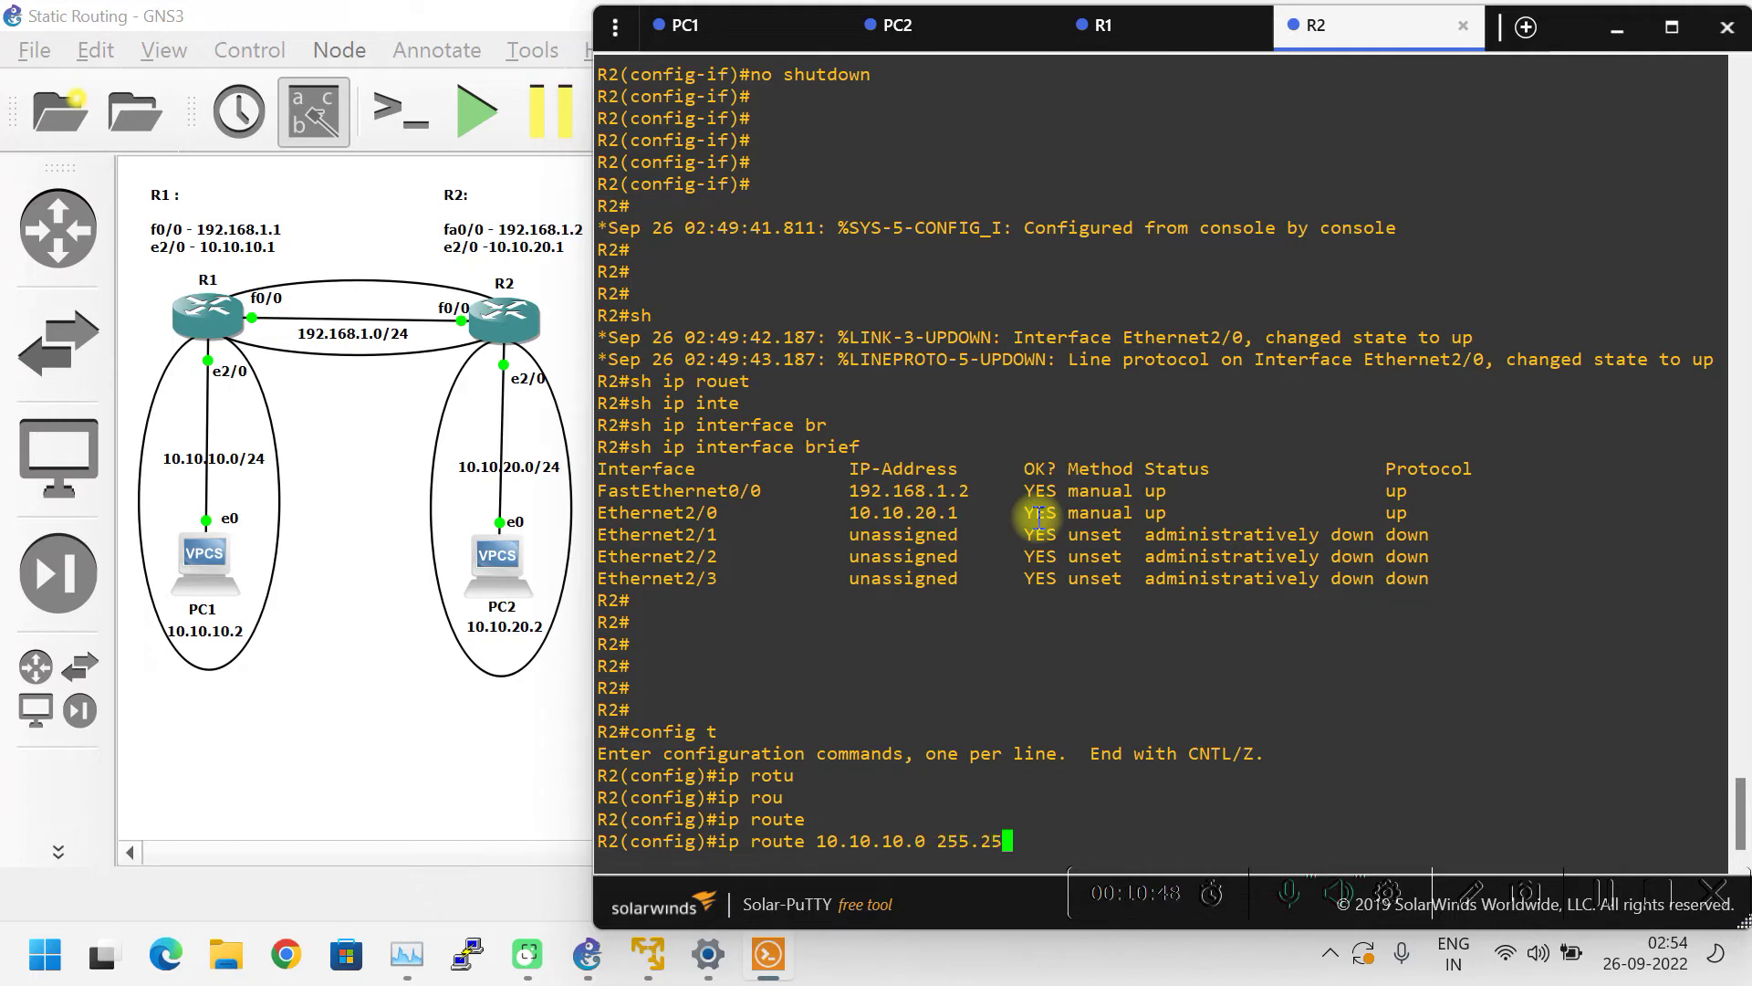
pyautogui.write('5.255.0')
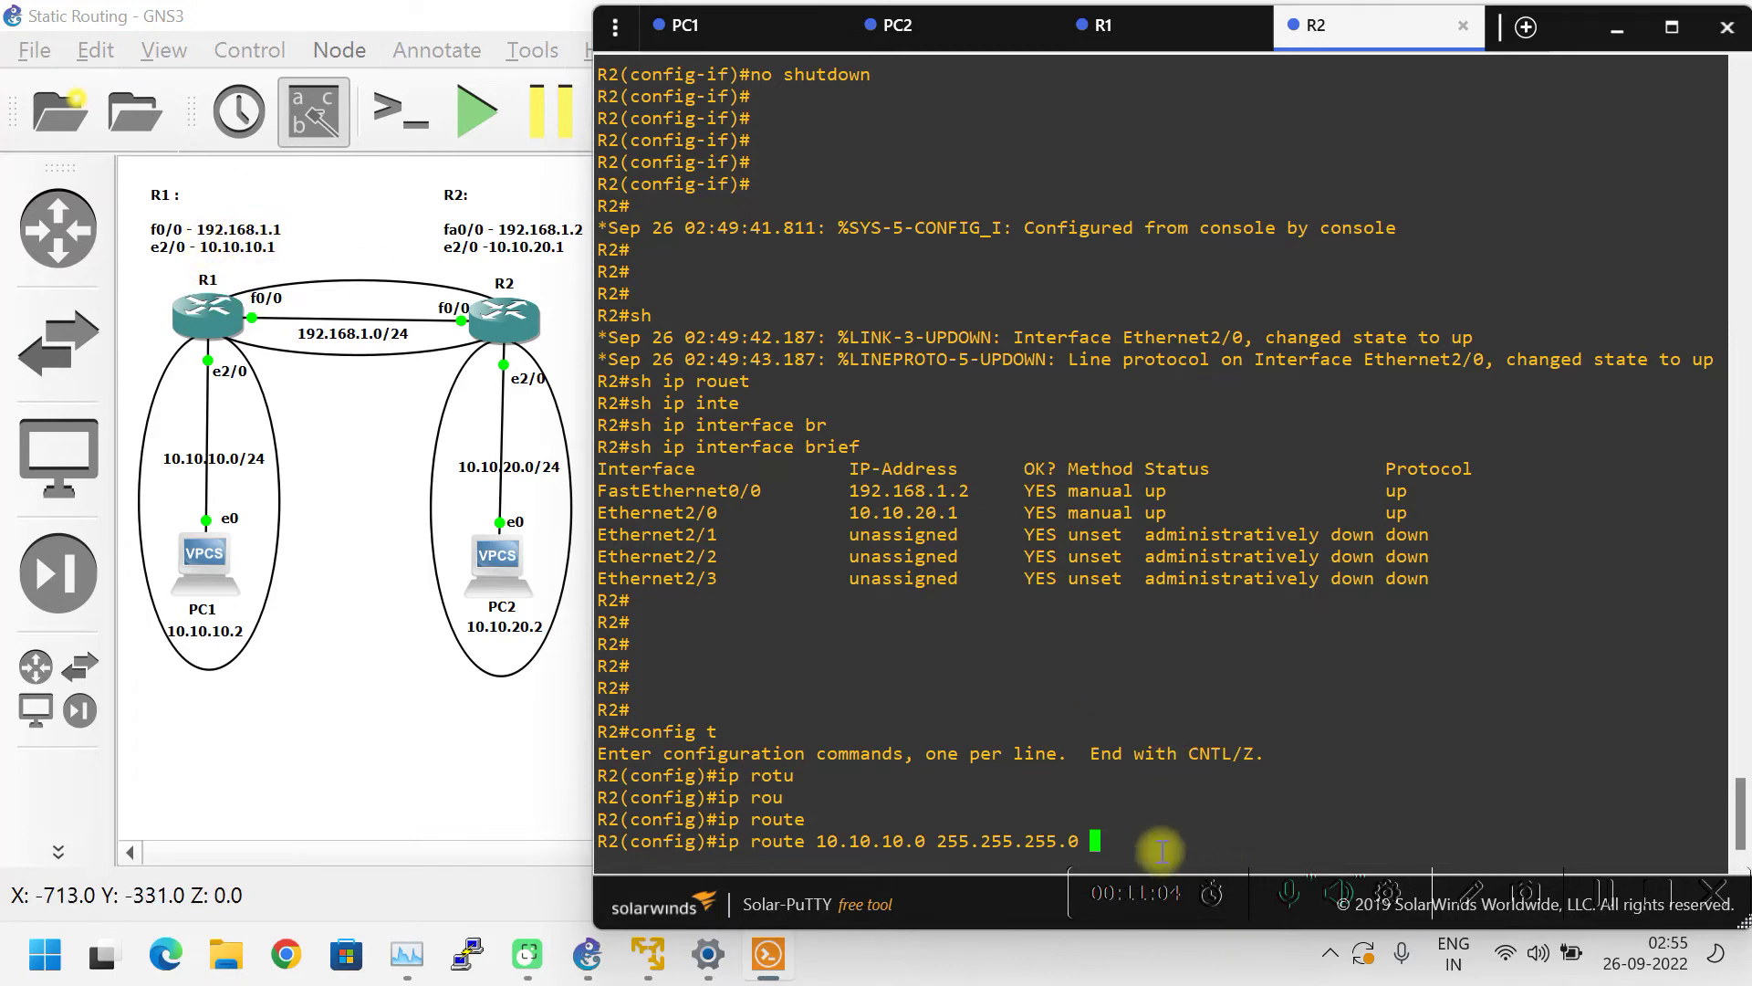
pyautogui.write('192.168.1.1')
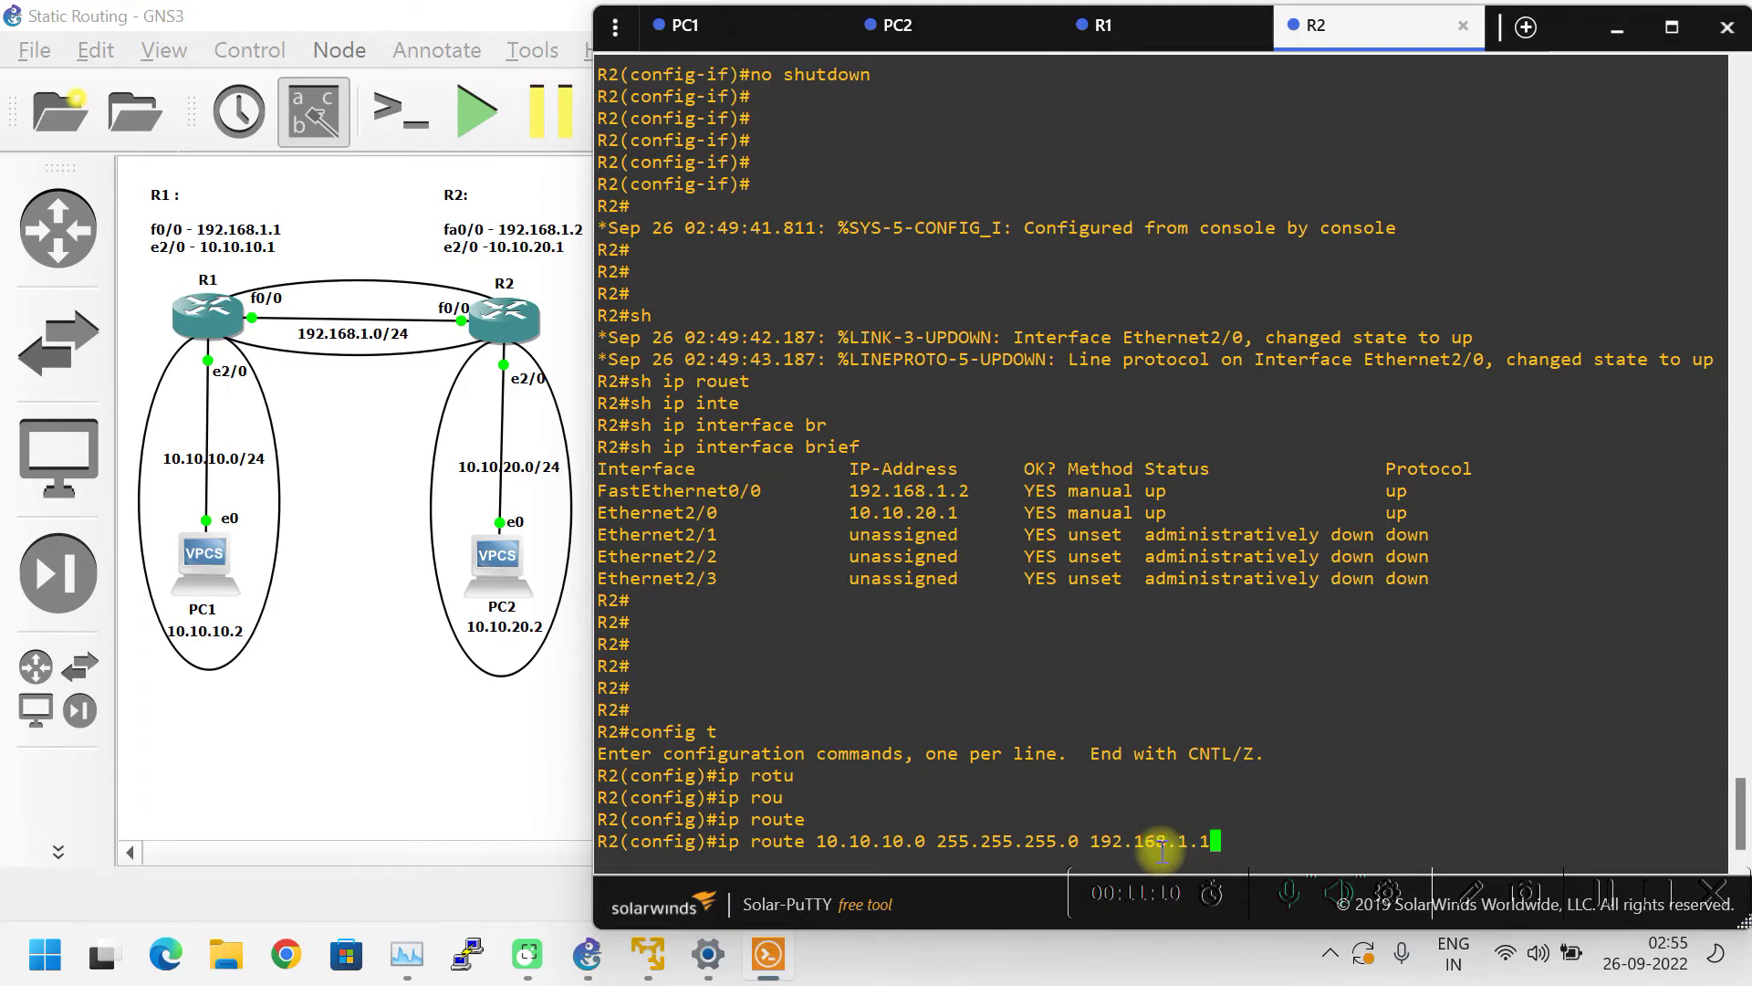
pyautogui.press('Return')
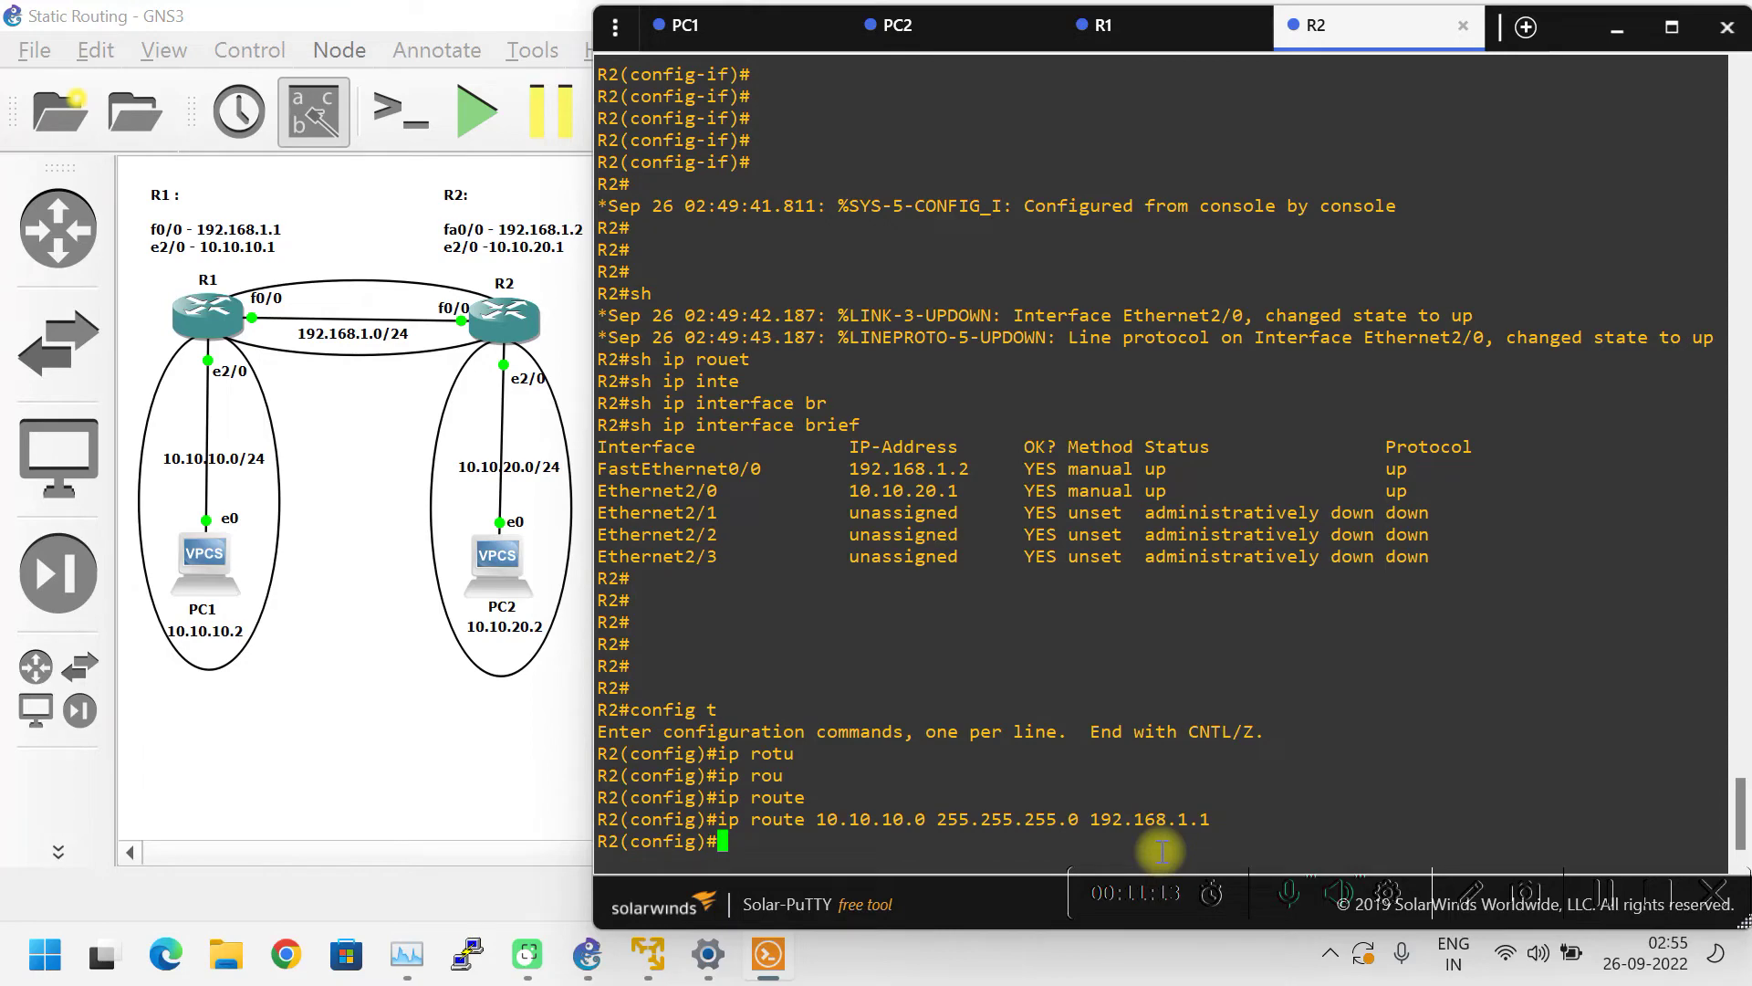
# - Leave configuration mode on R2 and return to the privileged EXEC prompt
pyautogui.hotkey('ctrl', 'z')
pyautogui.press('Return')
pyautogui.press('Return')
pyautogui.press('Return')
pyautogui.press('Return')
pyautogui.press('Return')
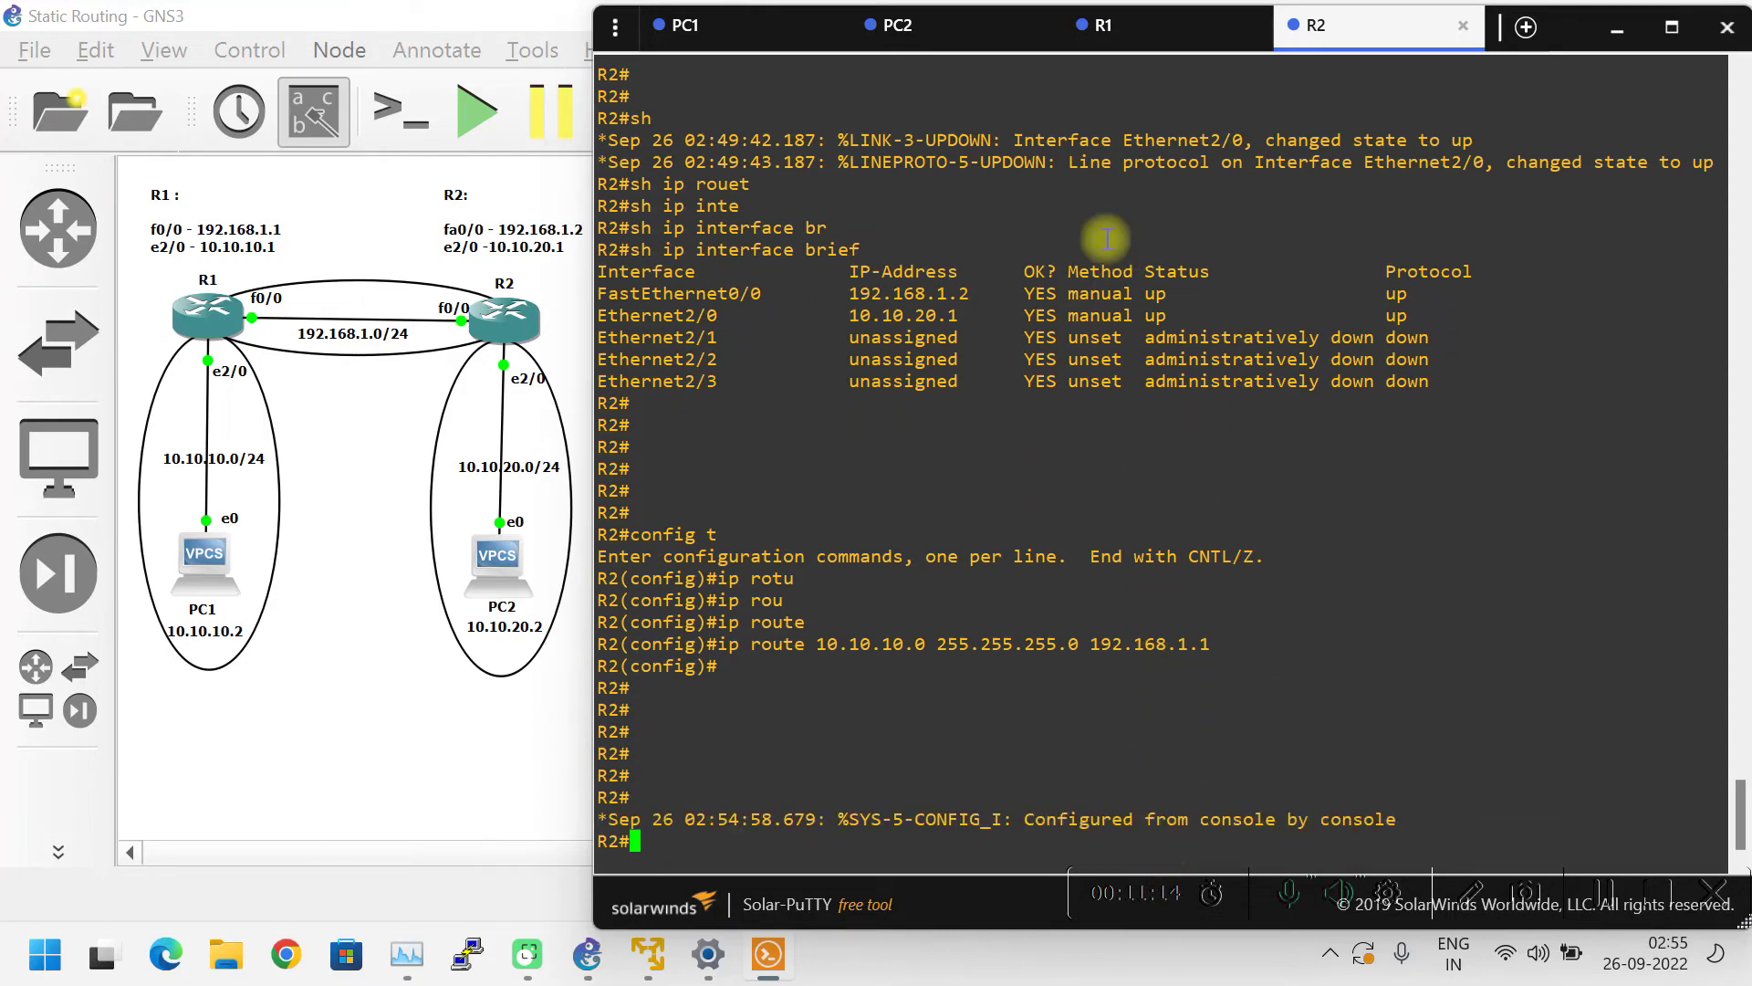
# - Switch back to R1's console and exit its configuration mode to the privileged EXEC prompt
pyautogui.click(1223, 27)
pyautogui.press('Return')
pyautogui.press('Return')
pyautogui.press('Return')
pyautogui.press('Return')
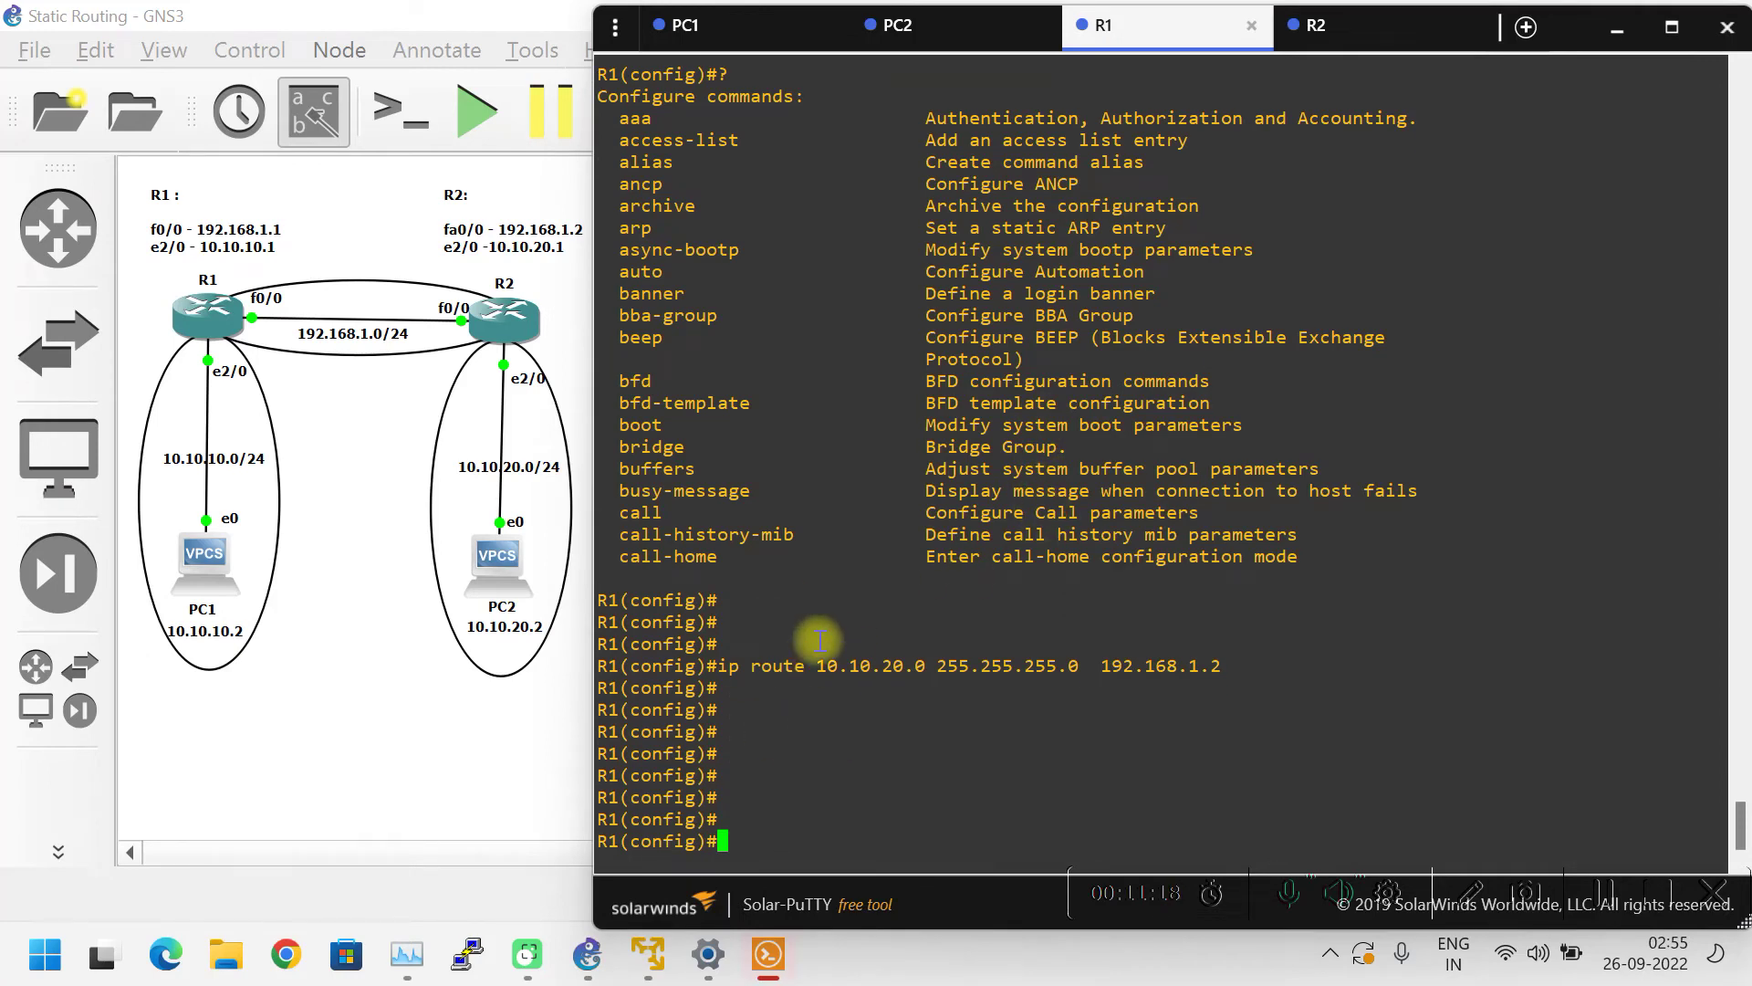
pyautogui.hotkey('ctrl', 'z')
pyautogui.press('Return')
pyautogui.press('Return')
pyautogui.press('Return')
pyautogui.press('Return')
# - Display R1's routing table with "sh ip route" and examine the static entry for 10.10.20.0/24
pyautogui.write('sh ')
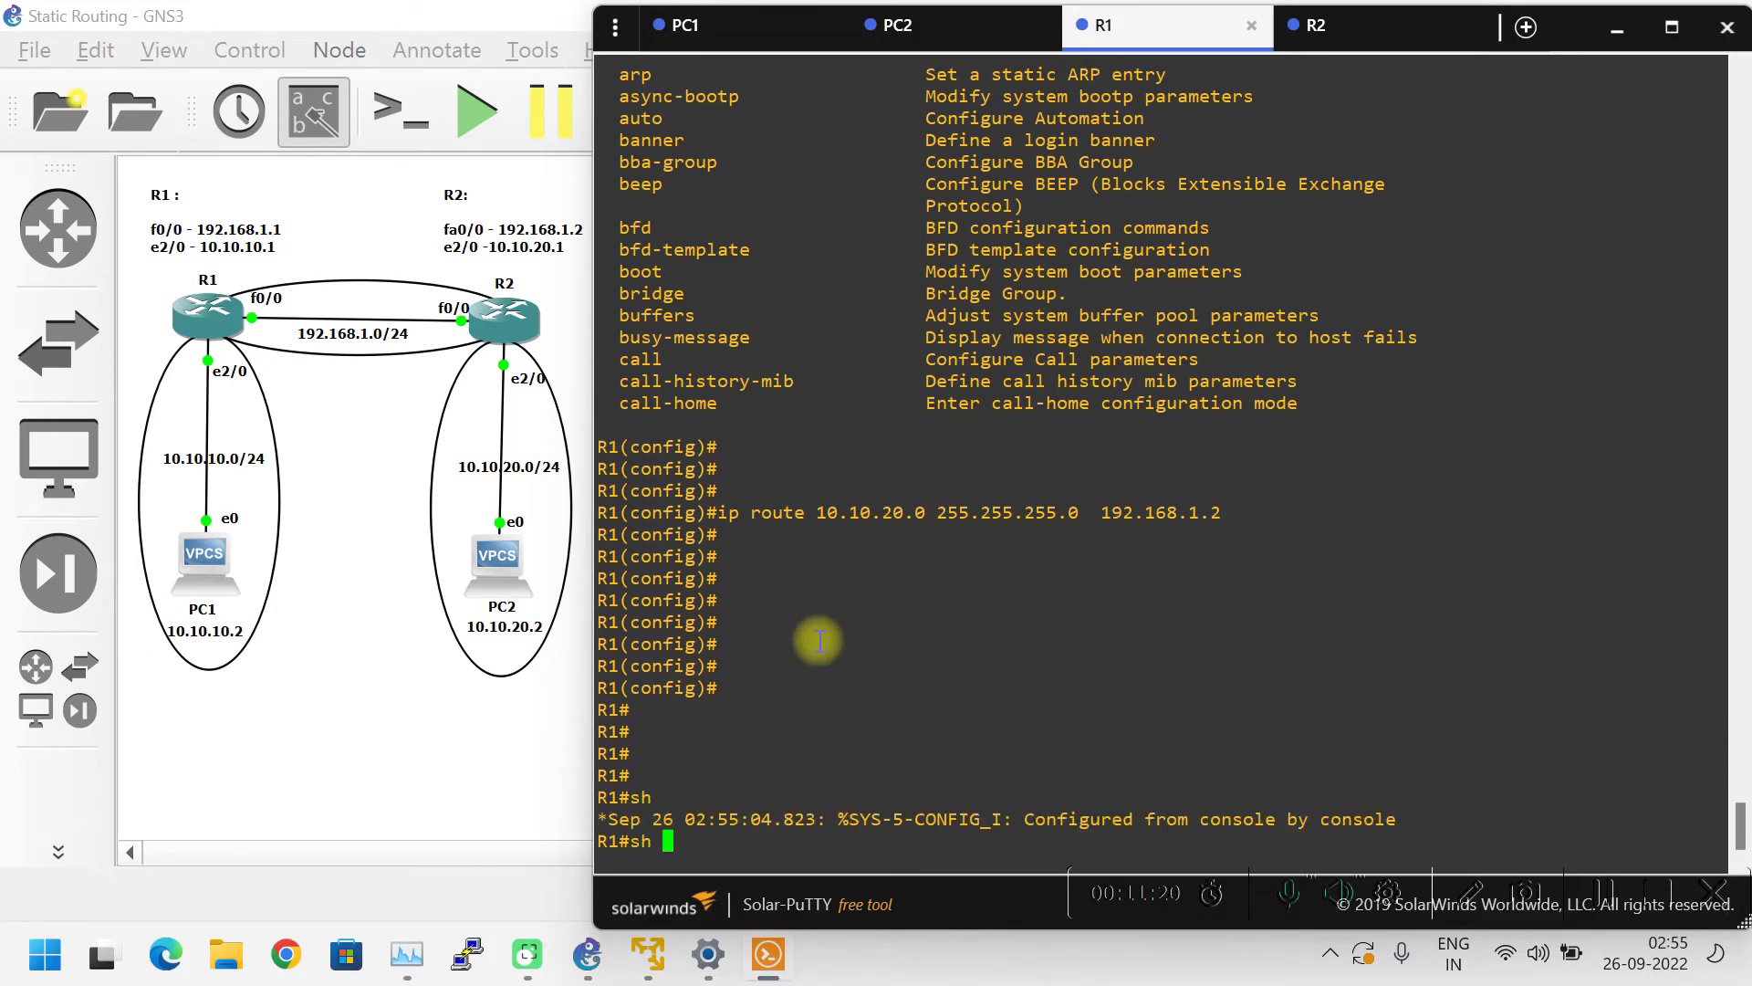
pyautogui.write('ip route')
pyautogui.press('Return')
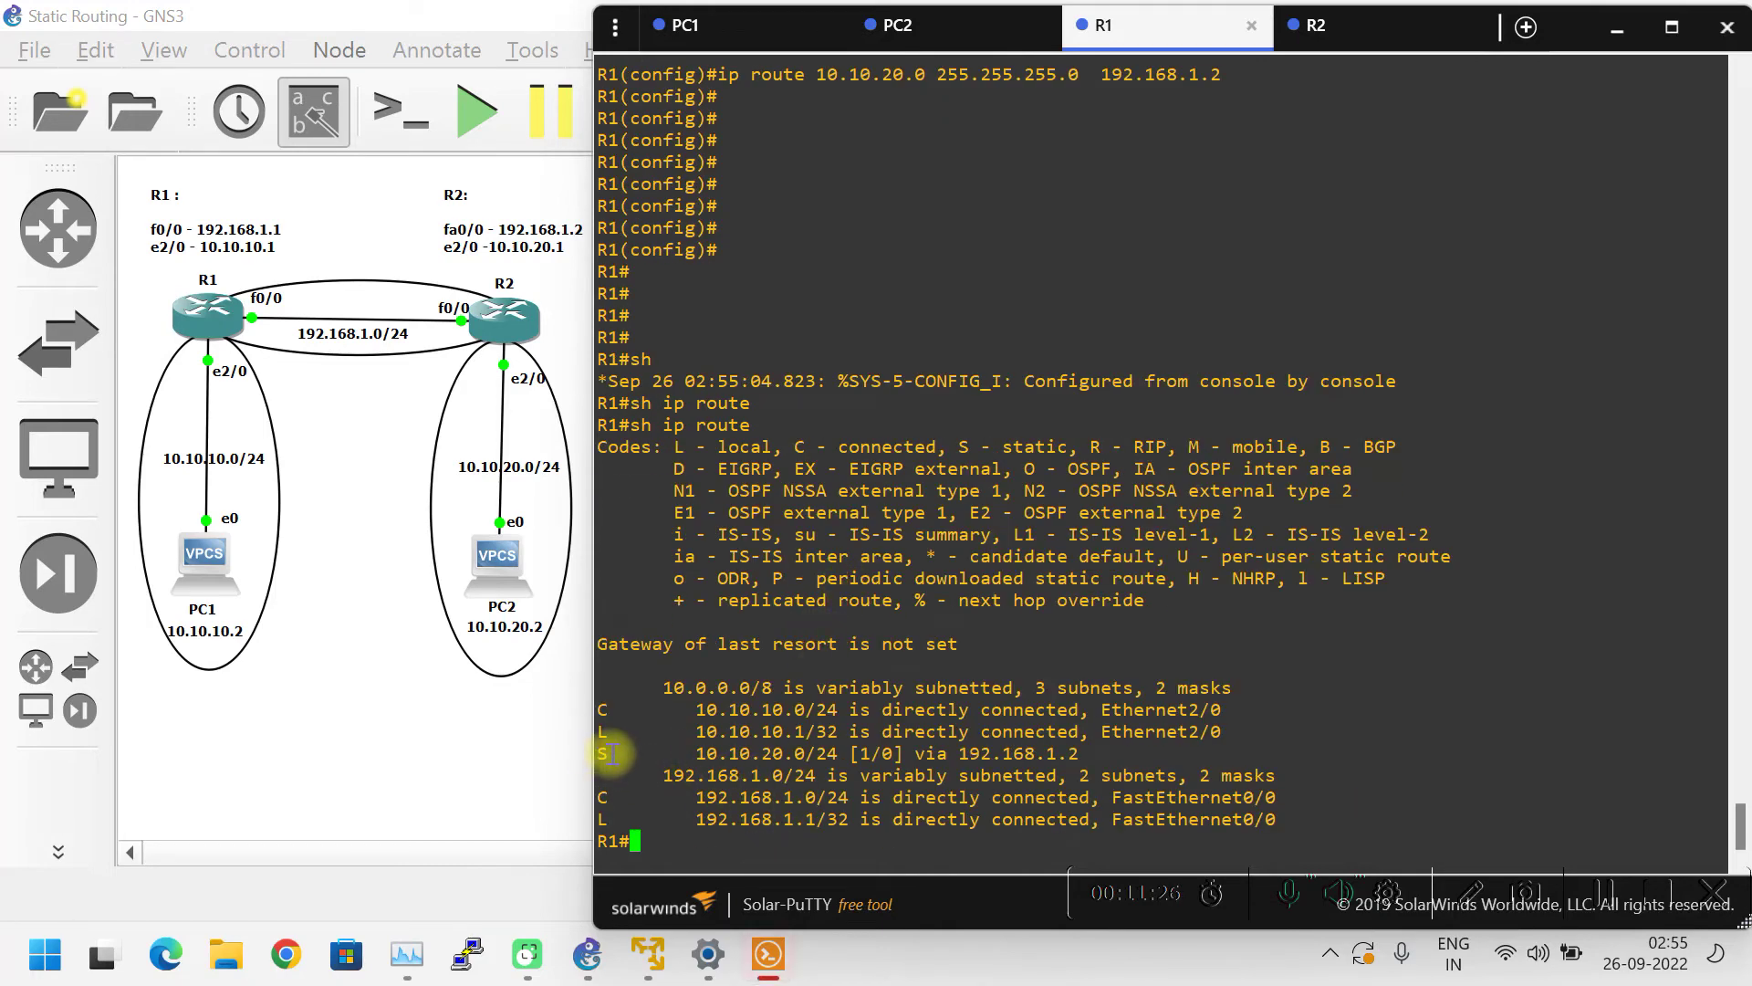
pyautogui.moveTo(611, 754); pyautogui.dragTo(1223, 731)
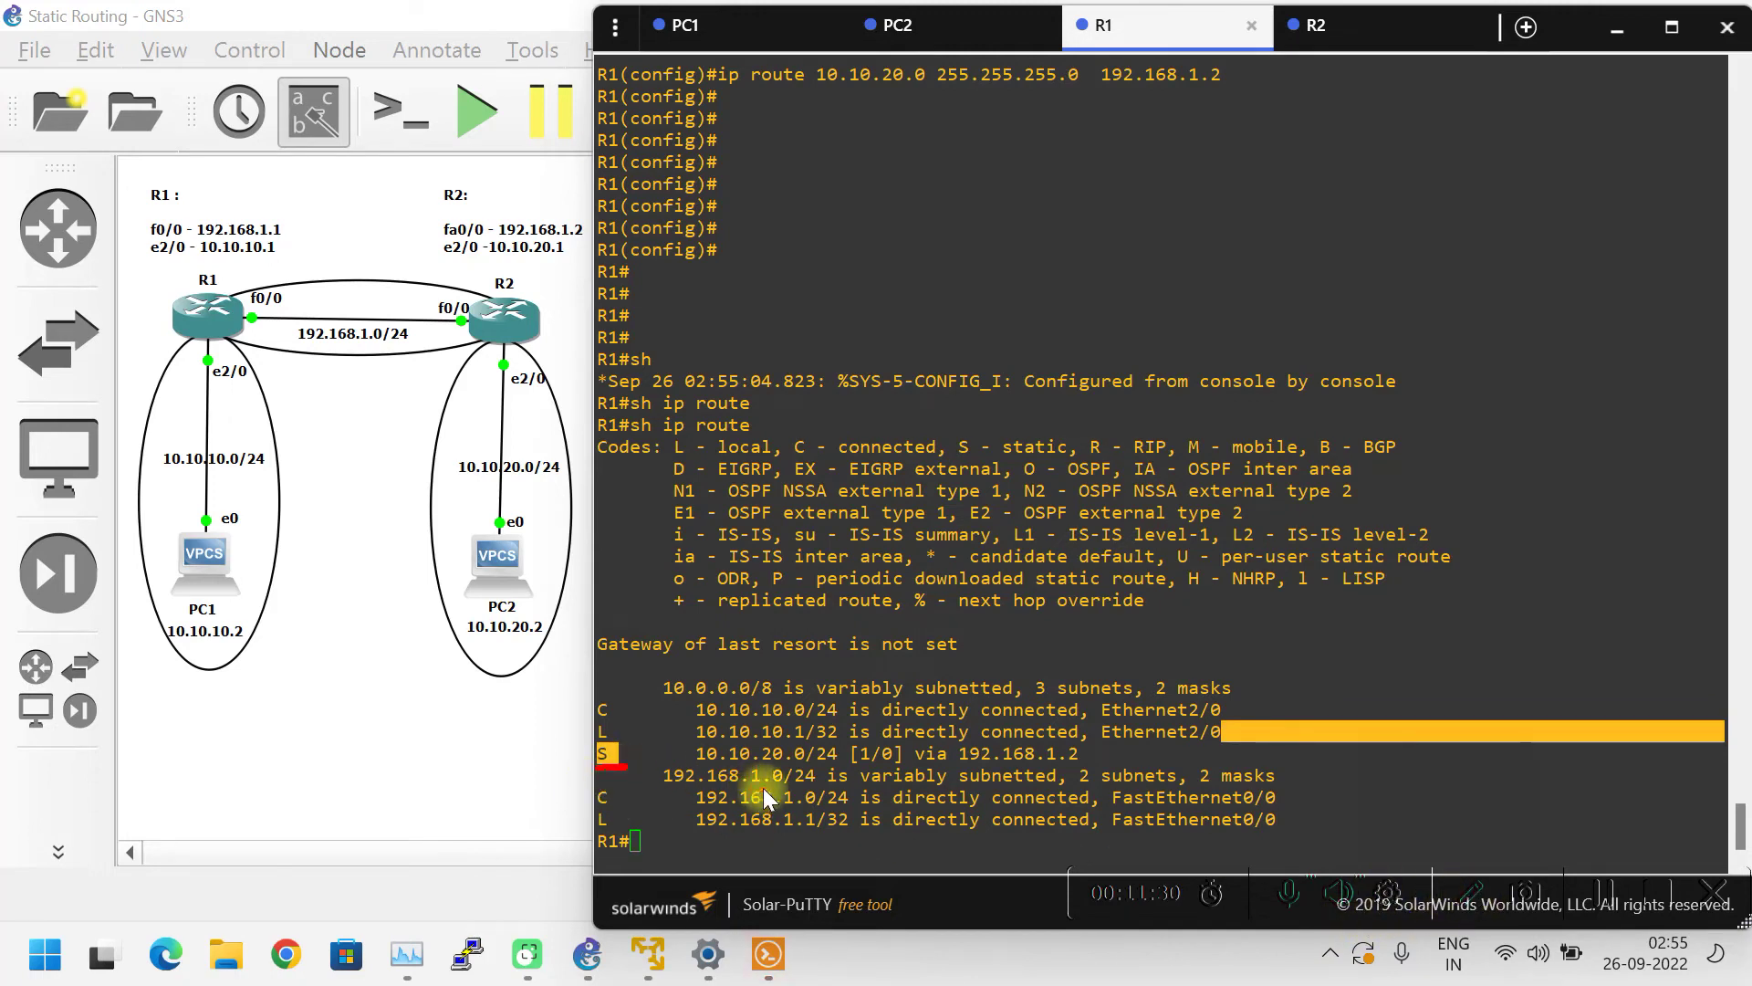
pyautogui.moveTo(704, 761); pyautogui.dragTo(736, 769)
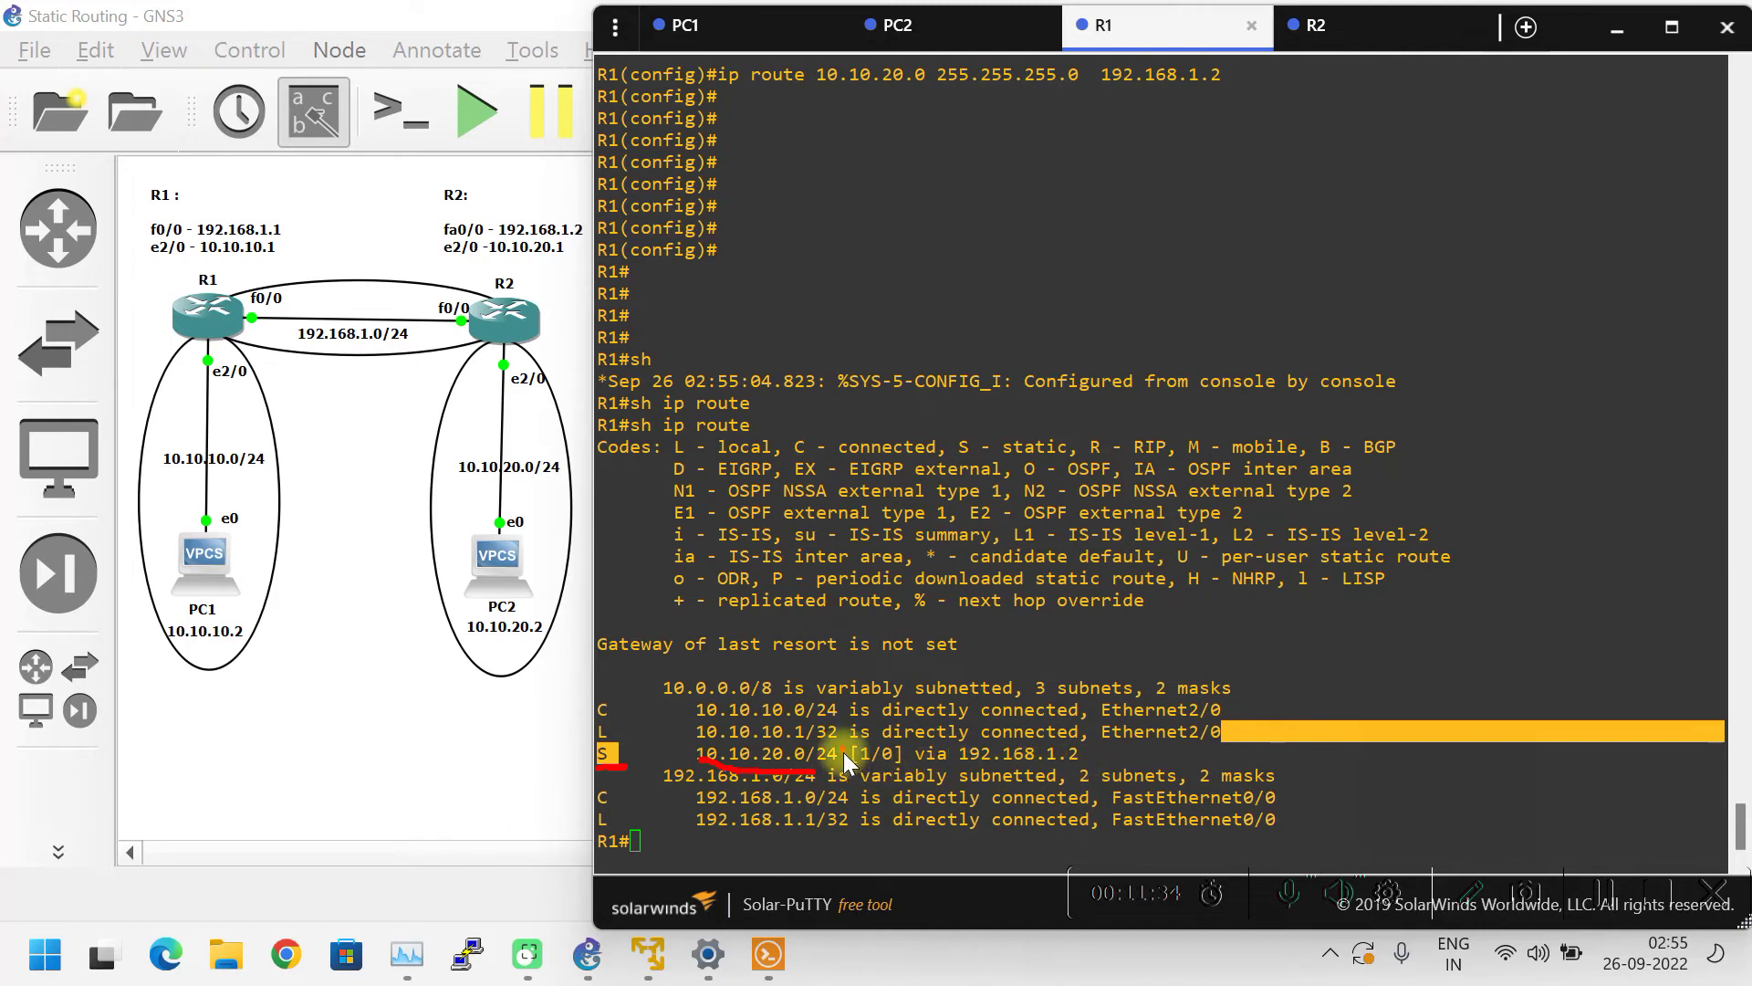
pyautogui.click(1083, 741)
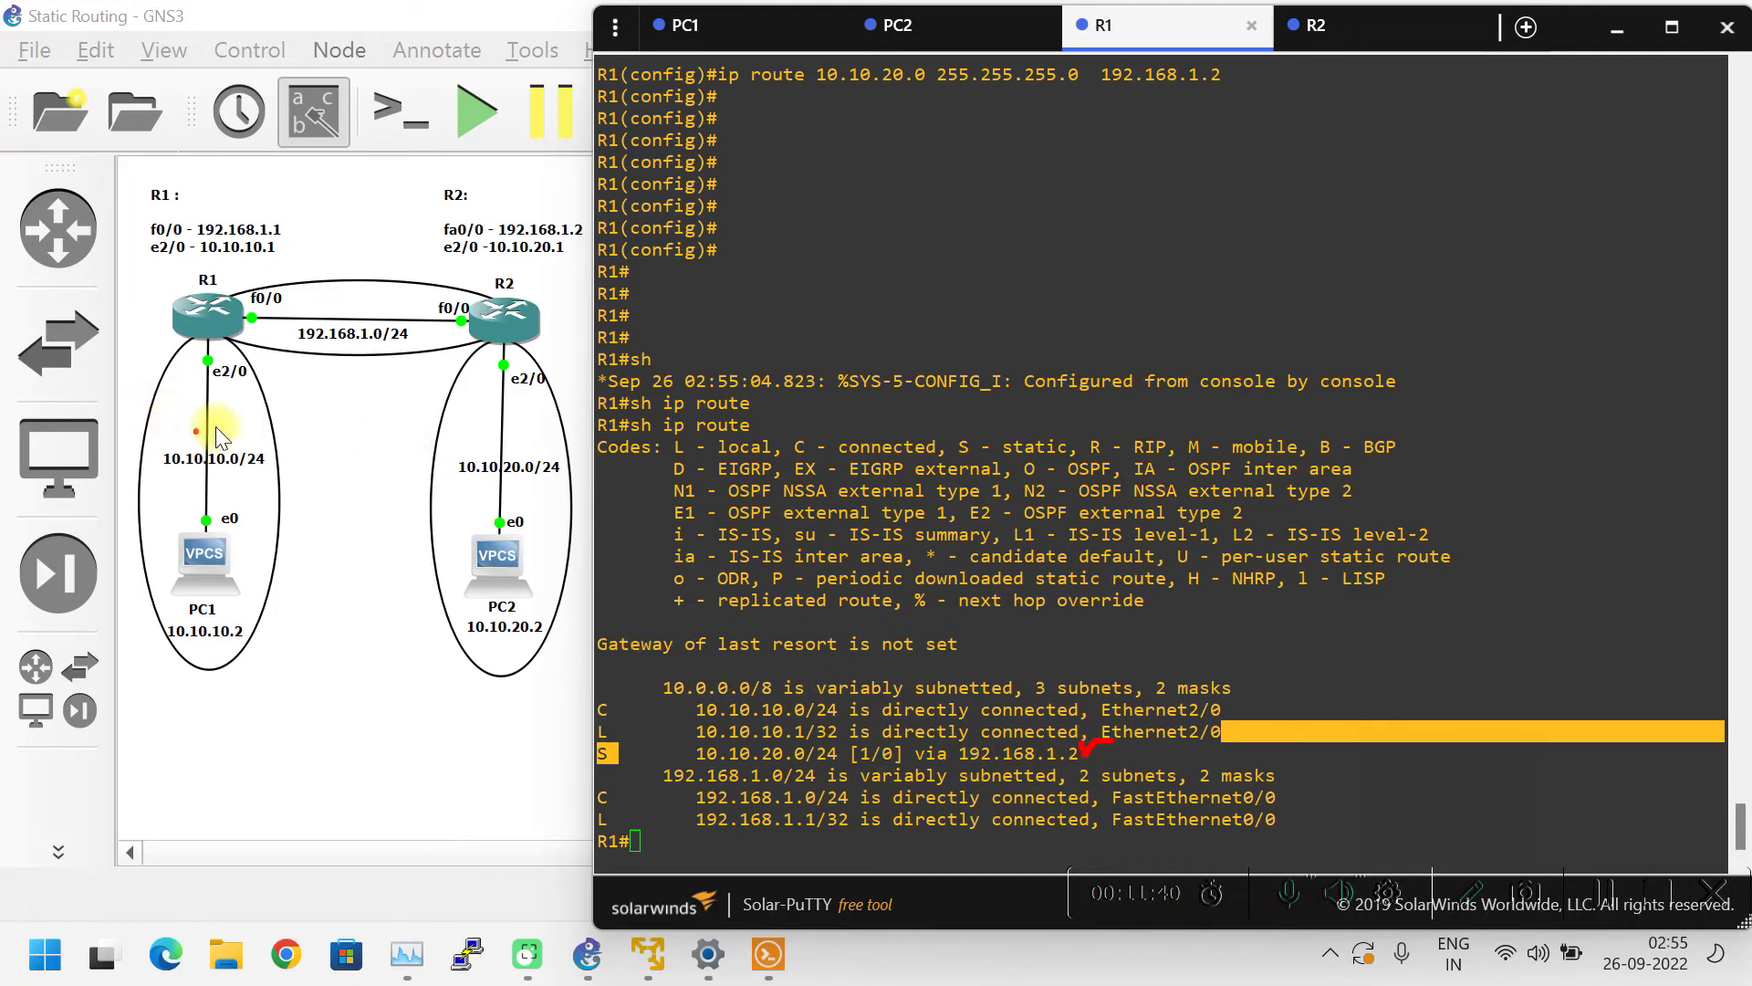
pyautogui.click(484, 423)
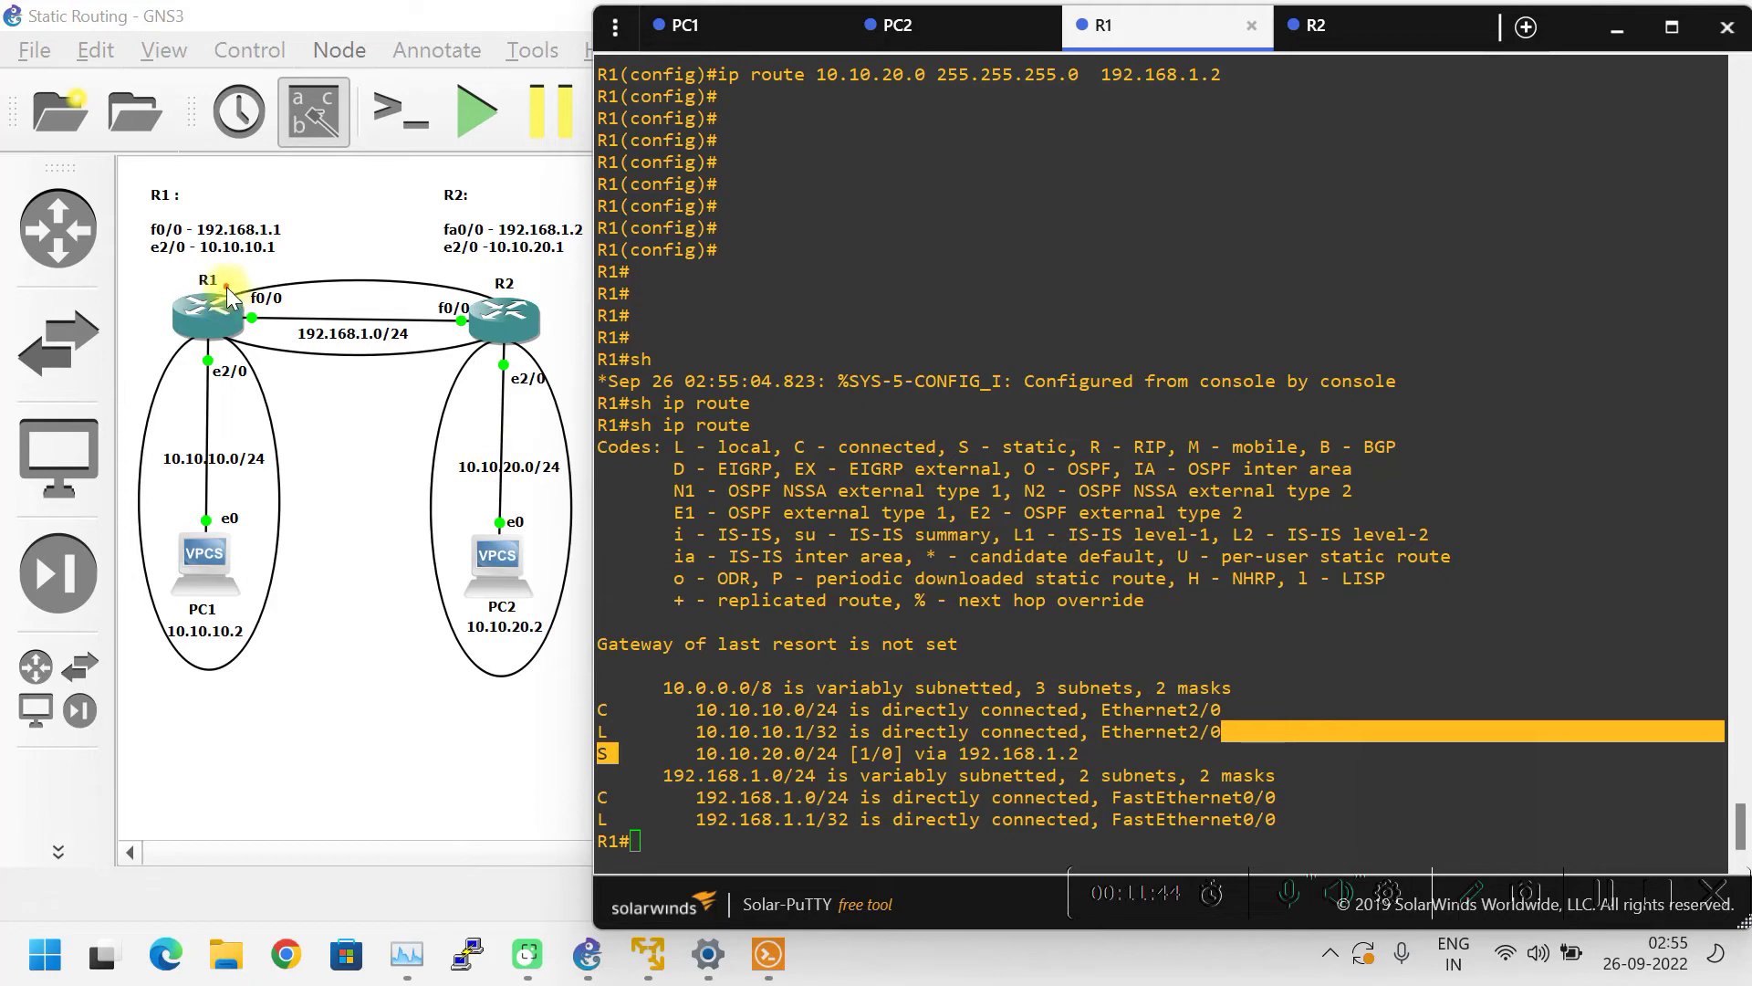
pyautogui.moveTo(227, 288); pyautogui.dragTo(285, 270)
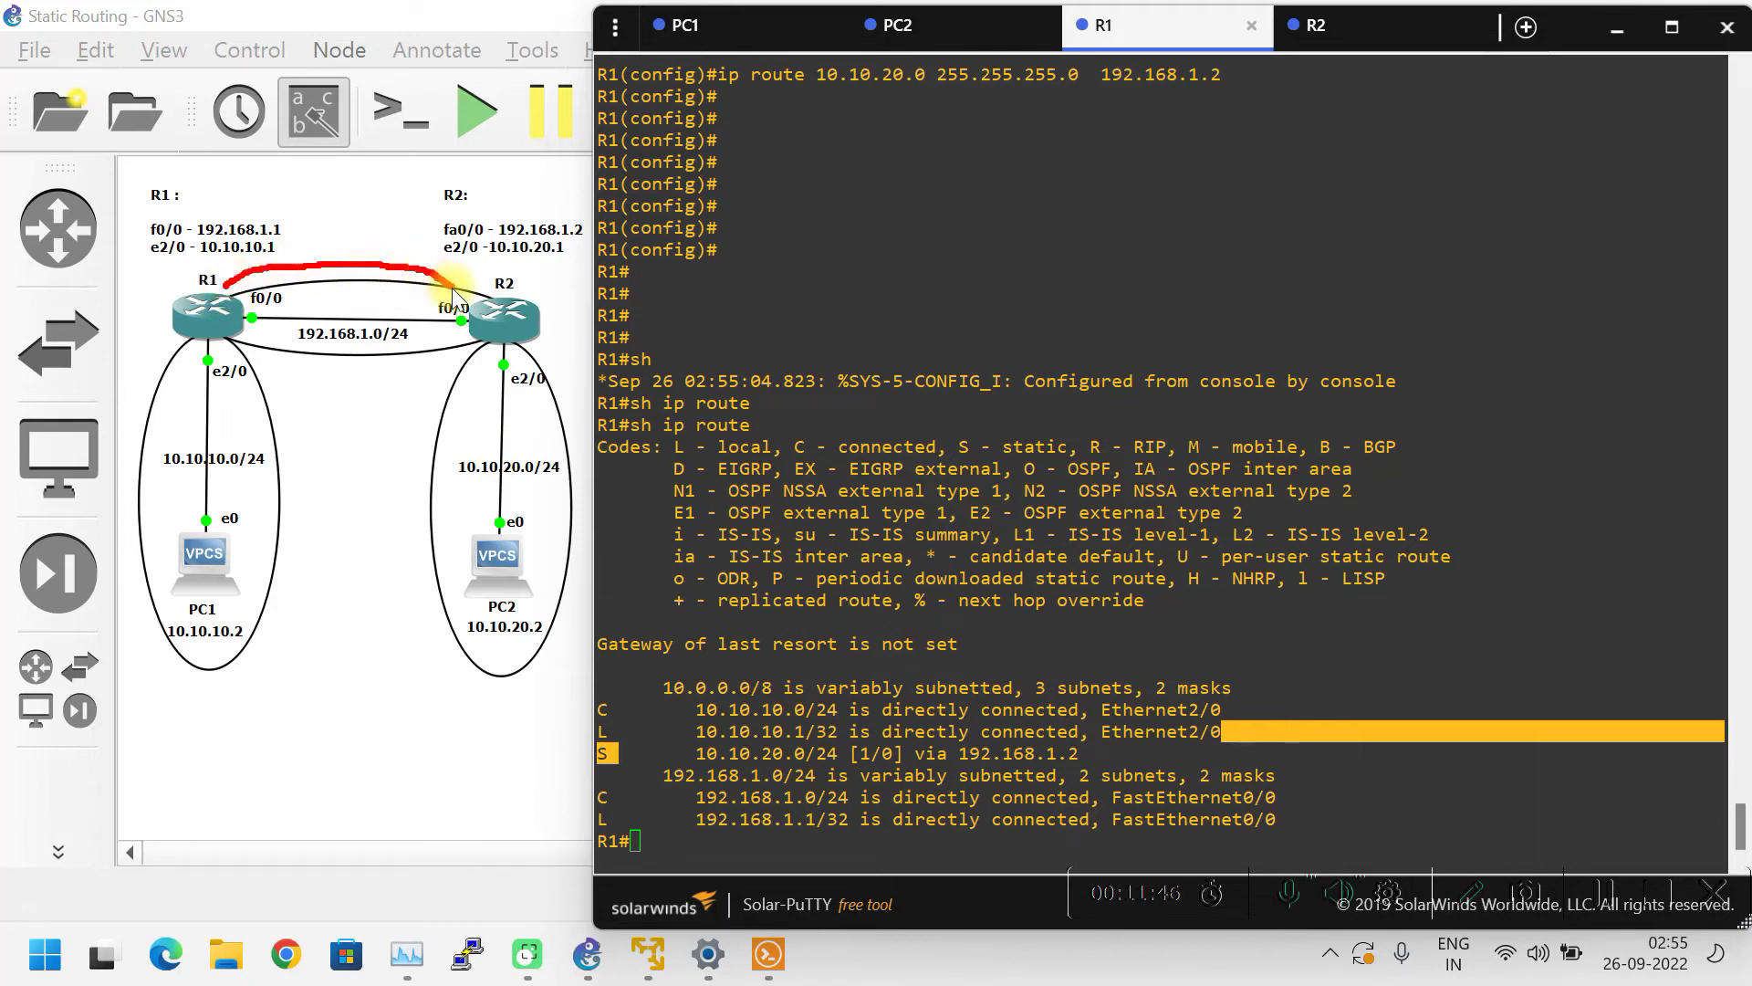
pyautogui.moveTo(453, 290)
pyautogui.mouseDown()
pyautogui.moveTo(482, 310)
pyautogui.moveTo(486, 375)
pyautogui.mouseUp()
pyautogui.click(456, 437)
pyautogui.moveTo(489, 448); pyautogui.dragTo(514, 438)
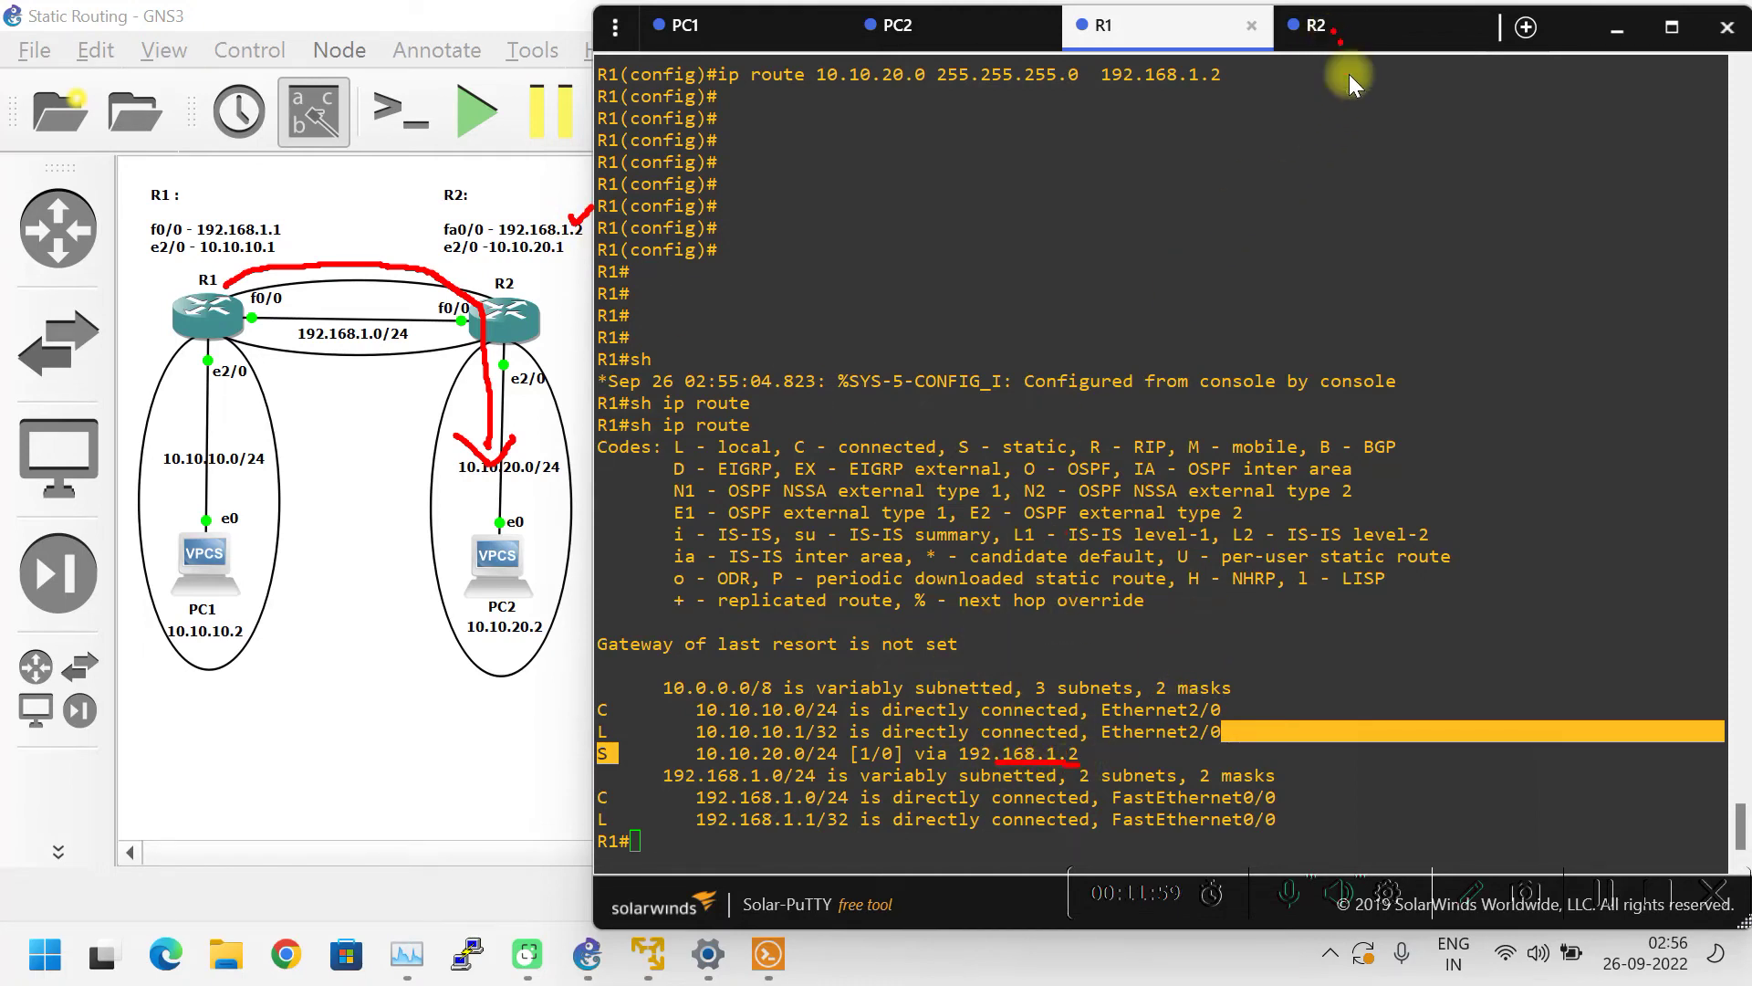
pyautogui.click(1466, 881)
# - Display R2's routing table with "sh ip route" and examine the static entry for 10.10.10.0/24
pyautogui.click(1401, 27)
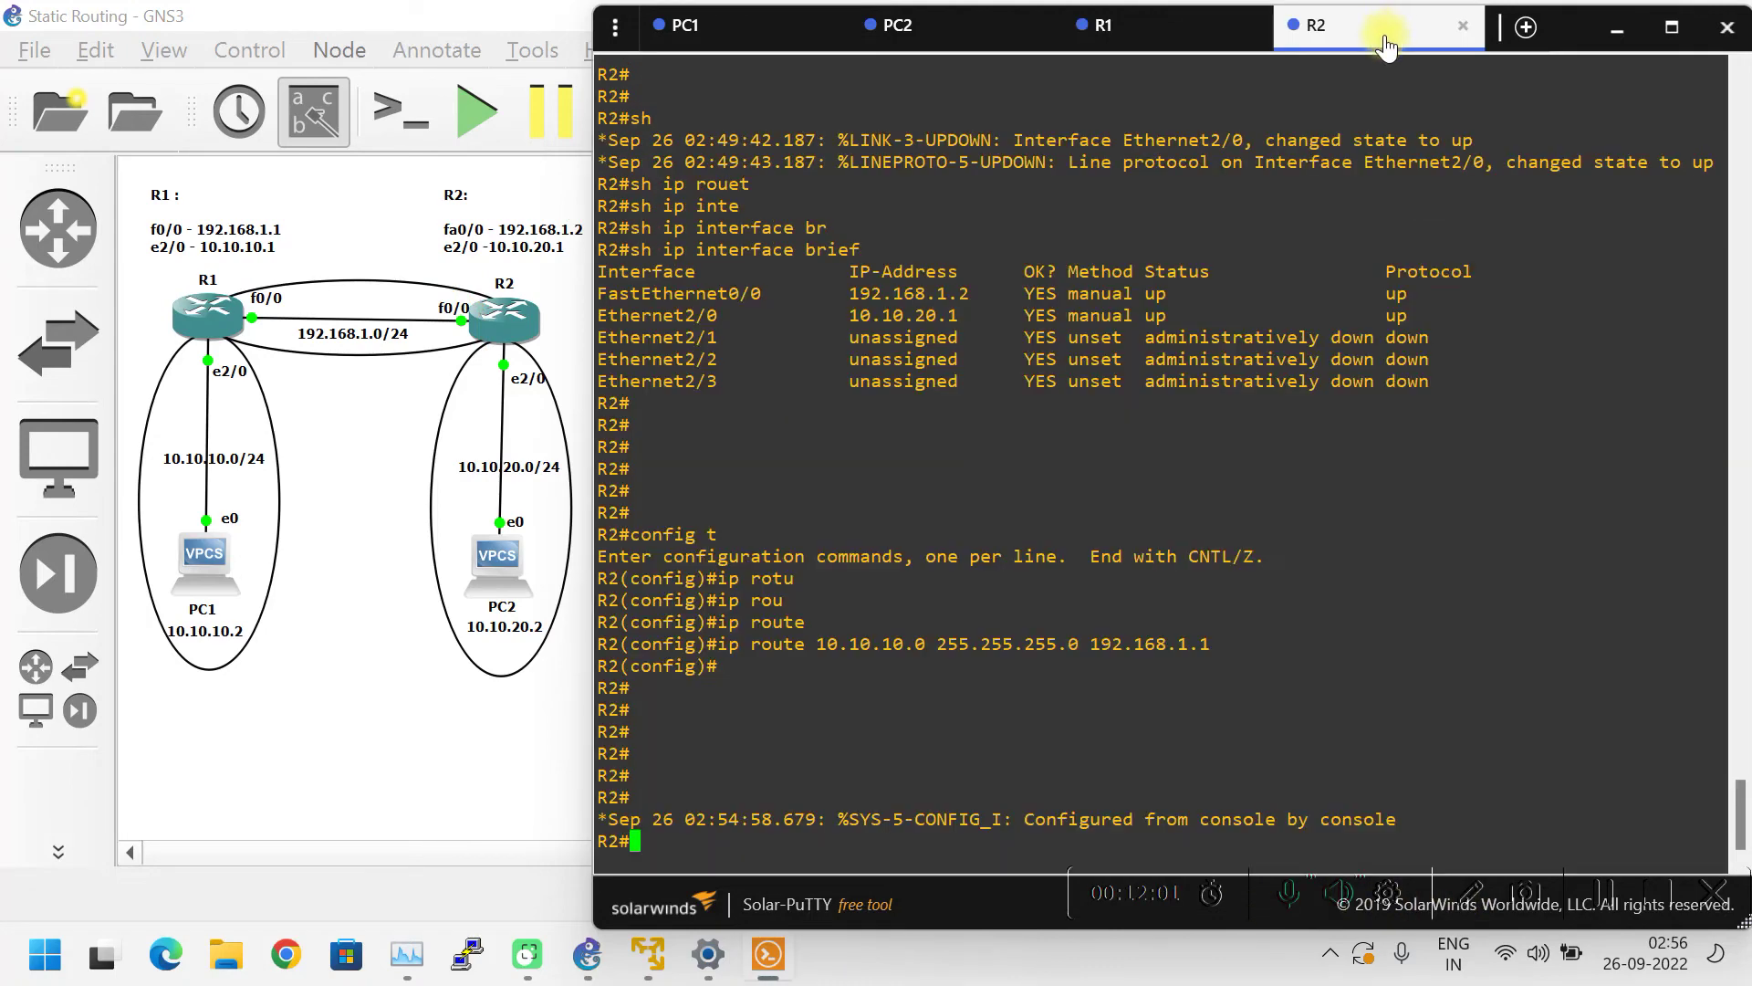
pyautogui.press('Return')
pyautogui.press('Return')
pyautogui.press('Return')
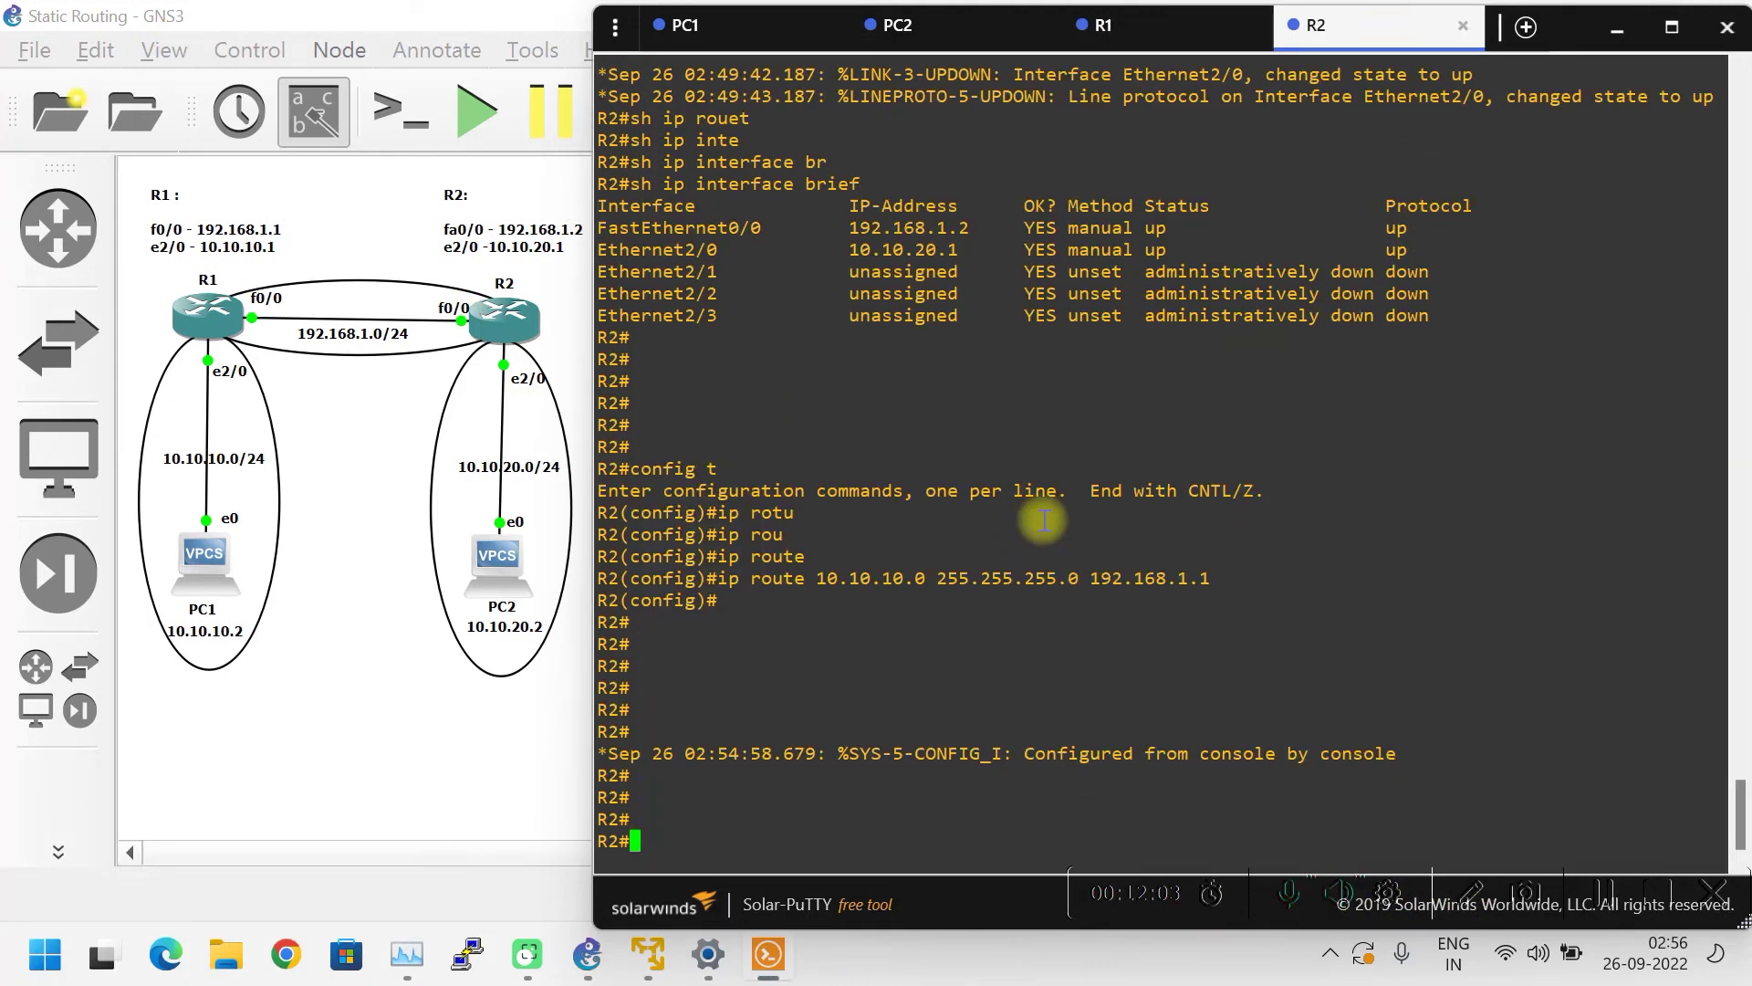
pyautogui.write('route')
pyautogui.press('Tab')
pyautogui.press('Return')
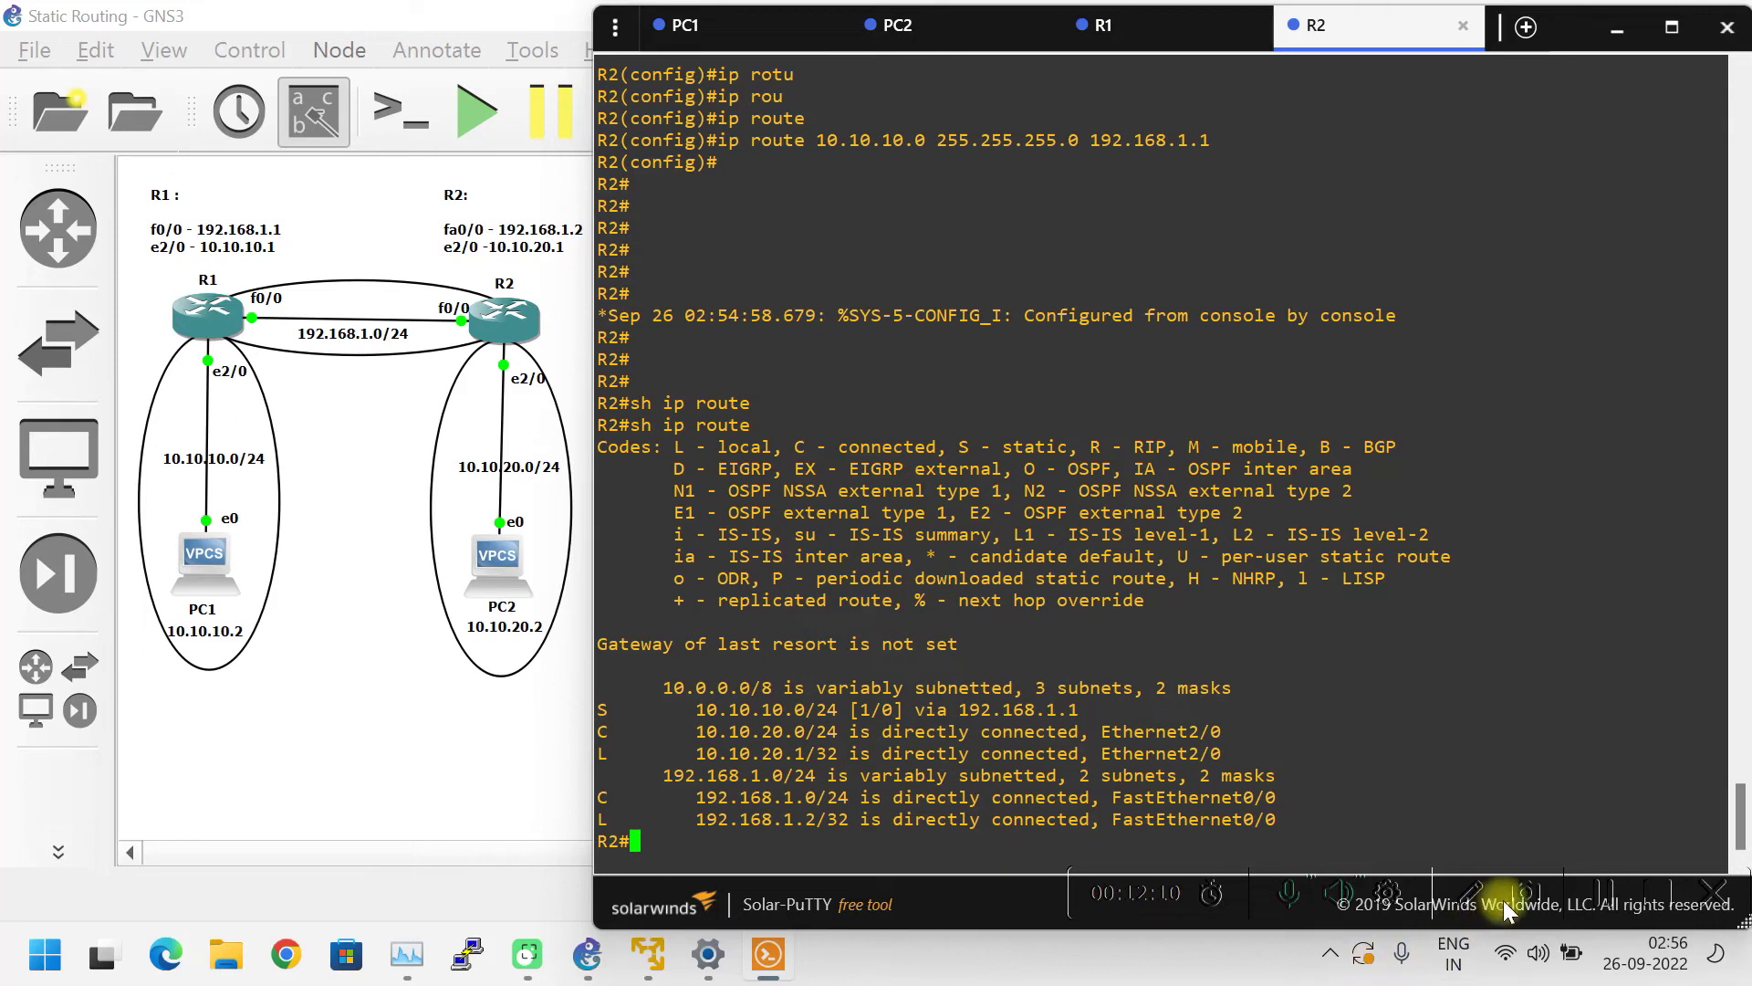
pyautogui.click(458, 688)
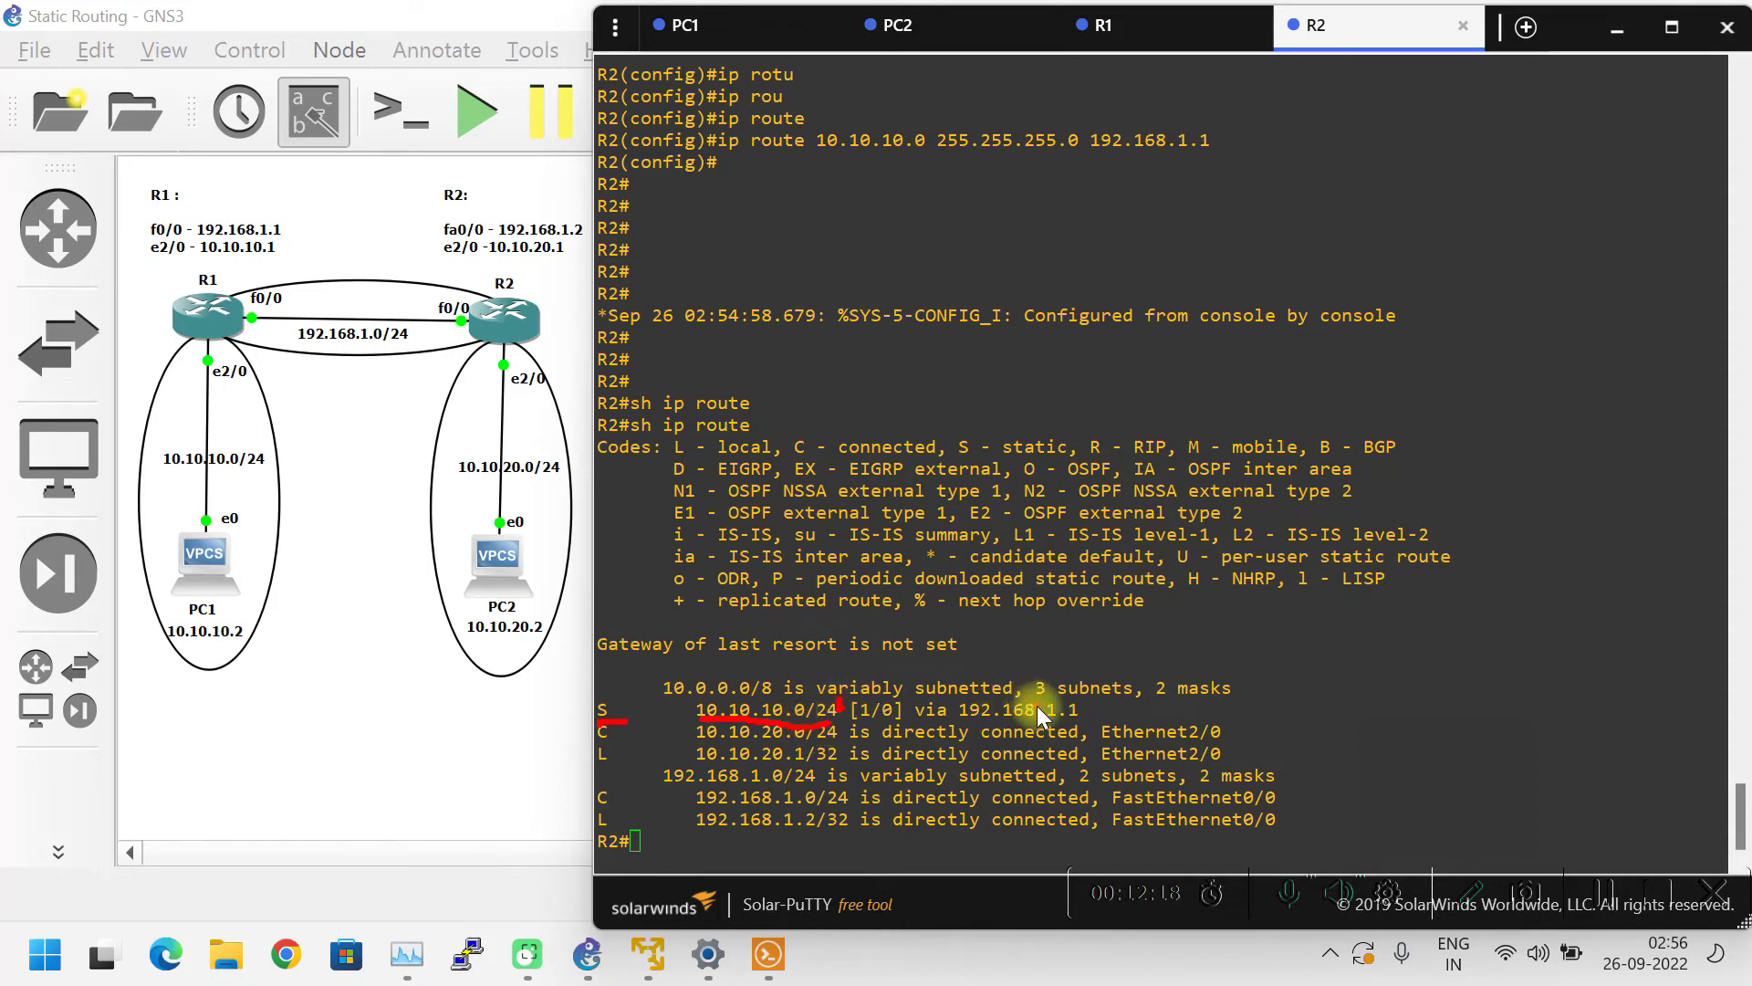
pyautogui.moveTo(962, 720); pyautogui.dragTo(1116, 703)
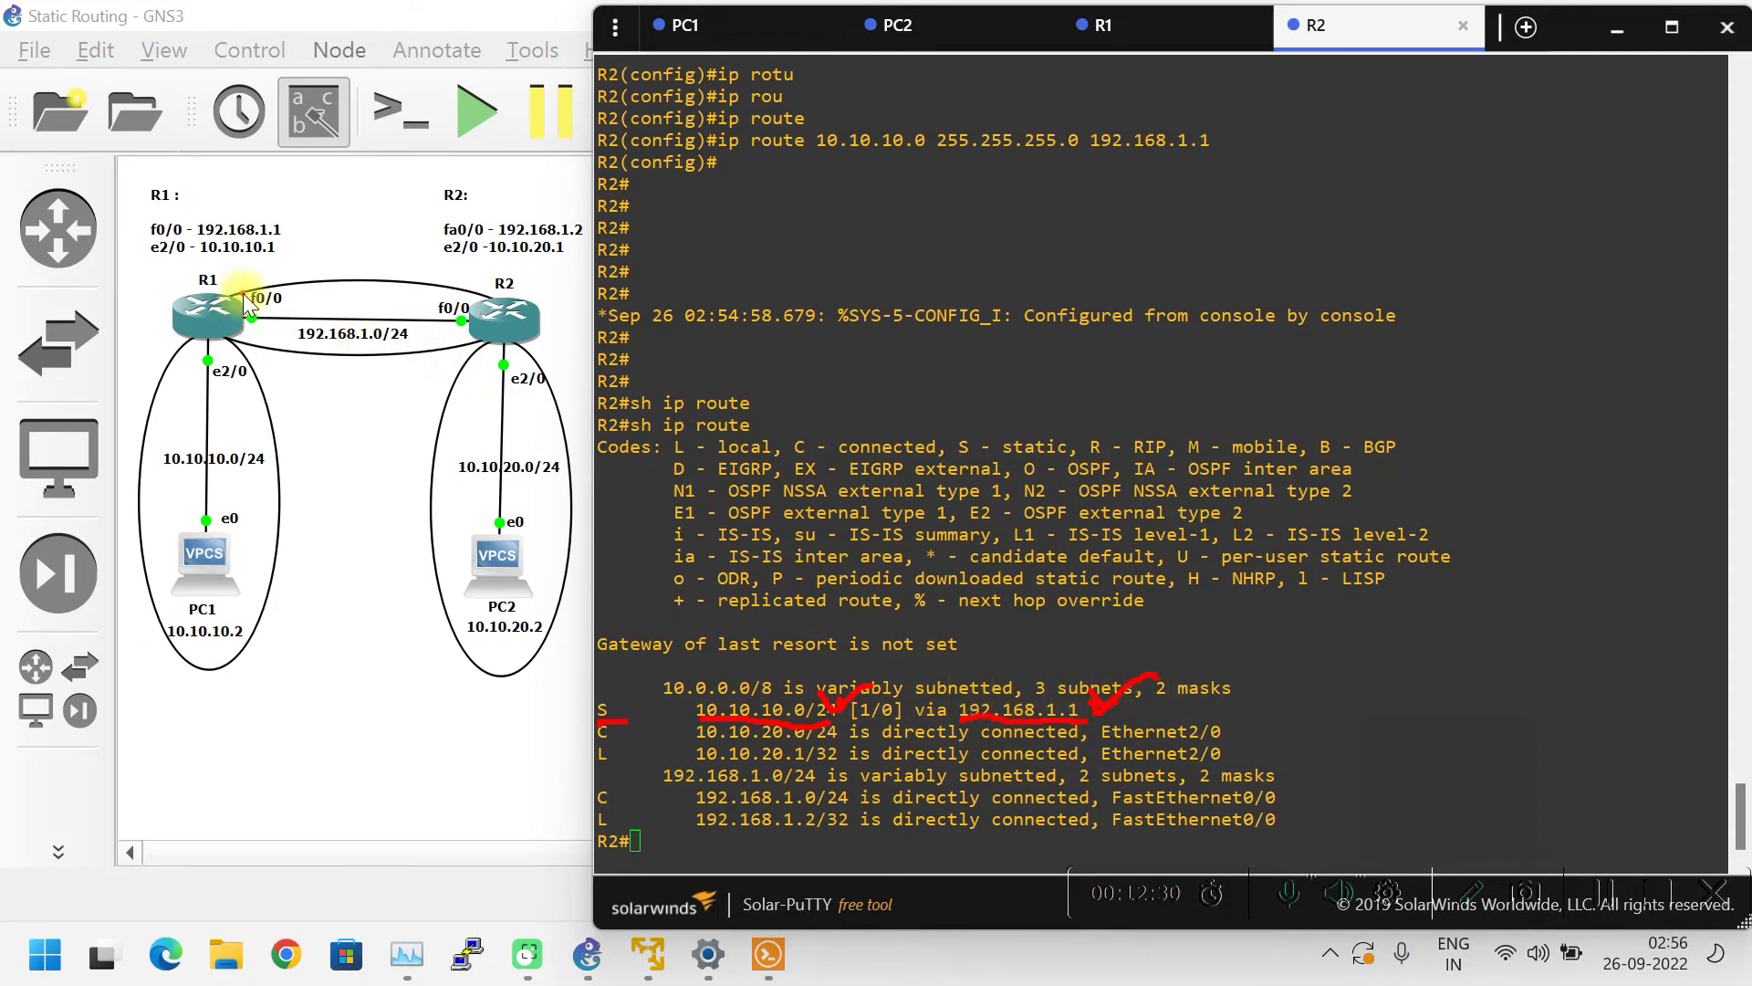
# - Trace the path from R2 through R1 to the 10.10.10.0/24 network on the topology
pyautogui.moveTo(294, 296); pyautogui.dragTo(268, 273)
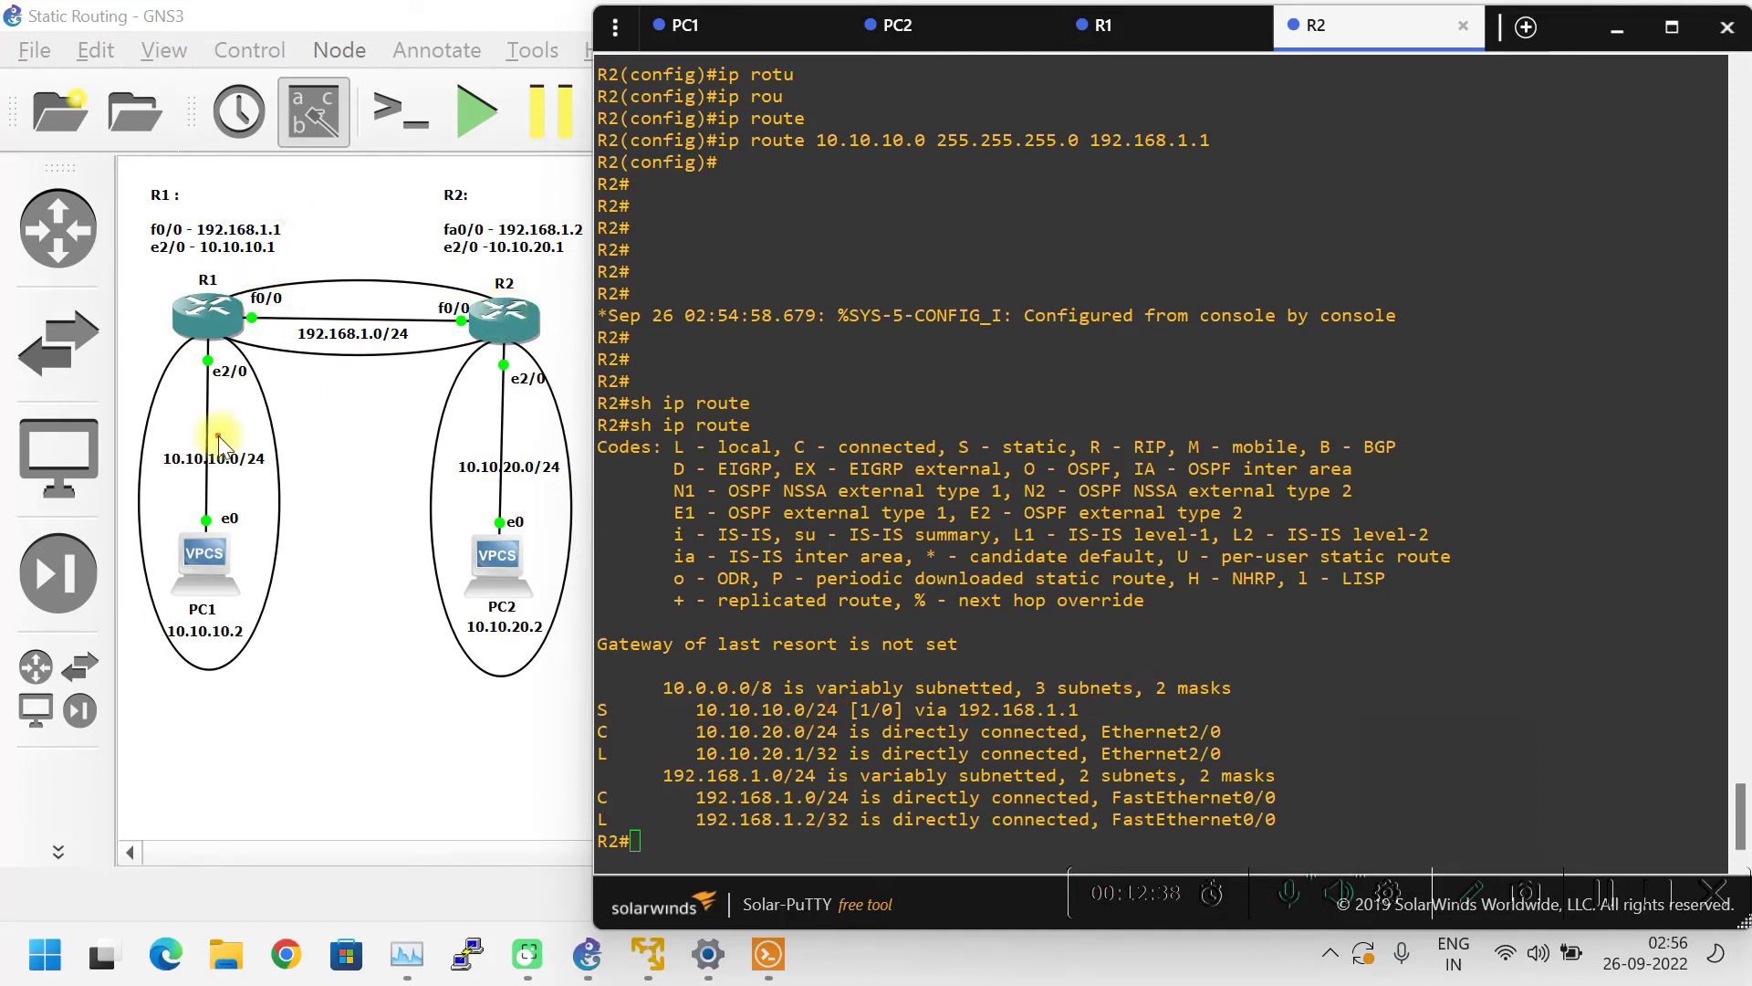
pyautogui.moveTo(278, 450); pyautogui.dragTo(150, 438)
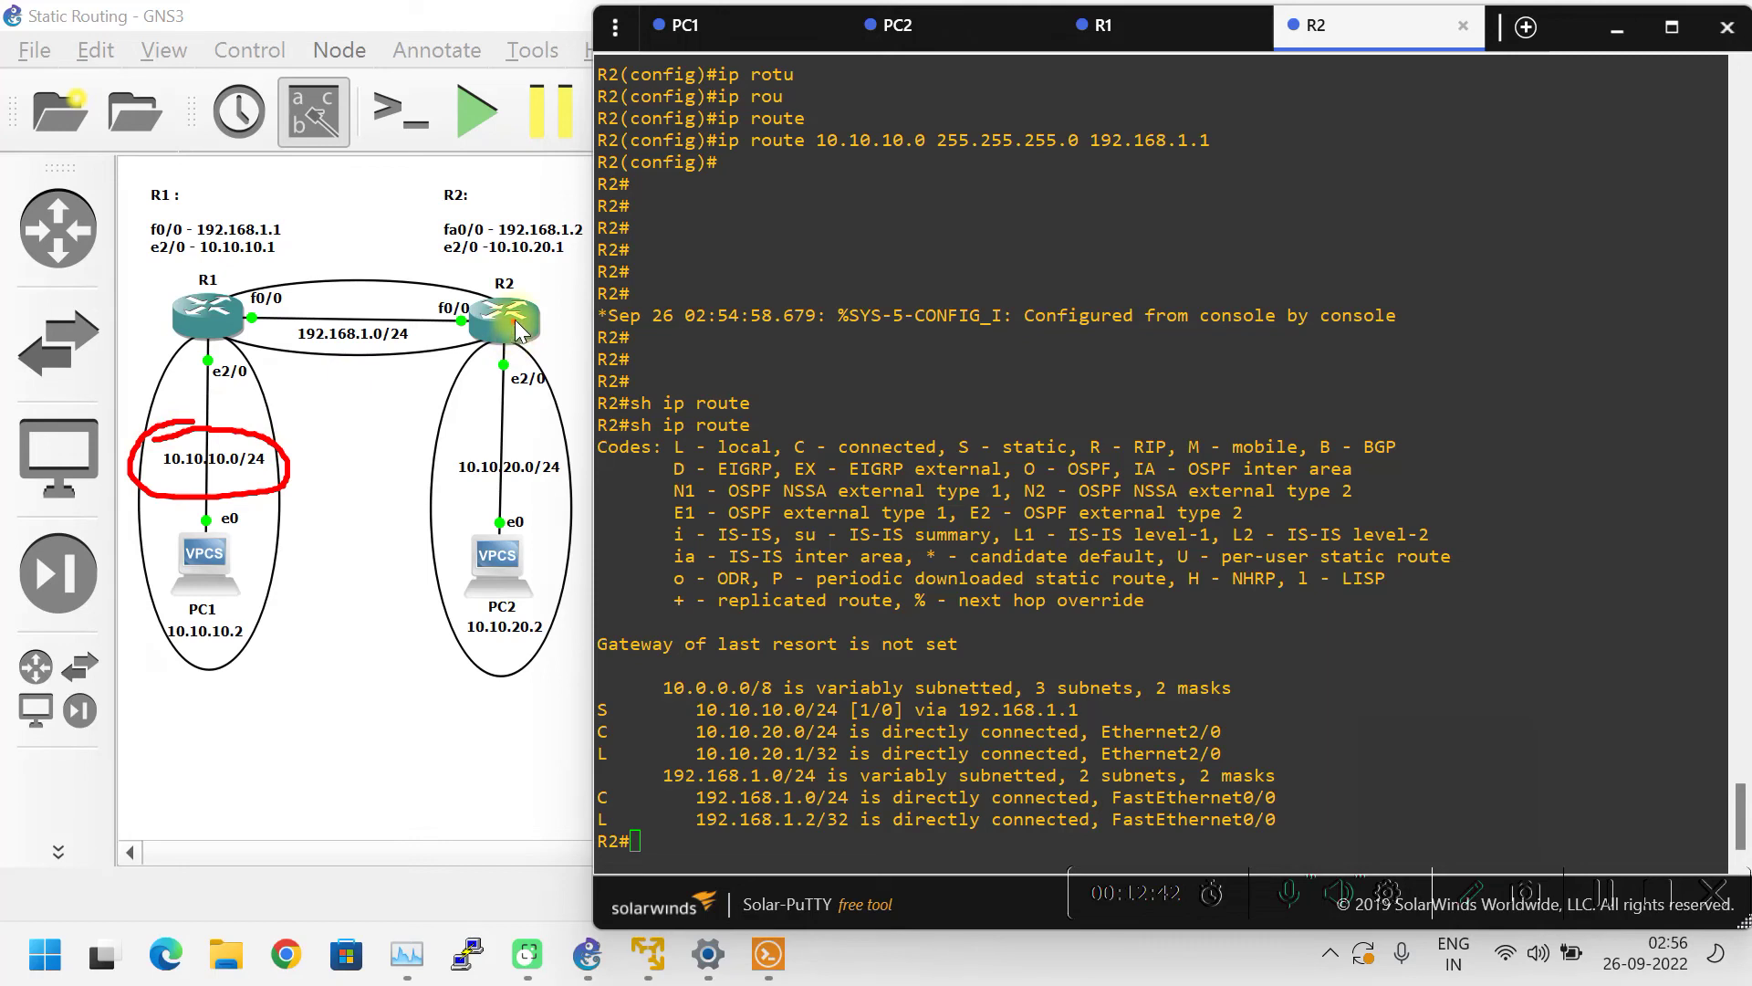
pyautogui.moveTo(513, 323)
pyautogui.mouseDown()
pyautogui.moveTo(429, 263)
pyautogui.moveTo(276, 271)
pyautogui.moveTo(223, 299)
pyautogui.moveTo(201, 393)
pyautogui.mouseUp()
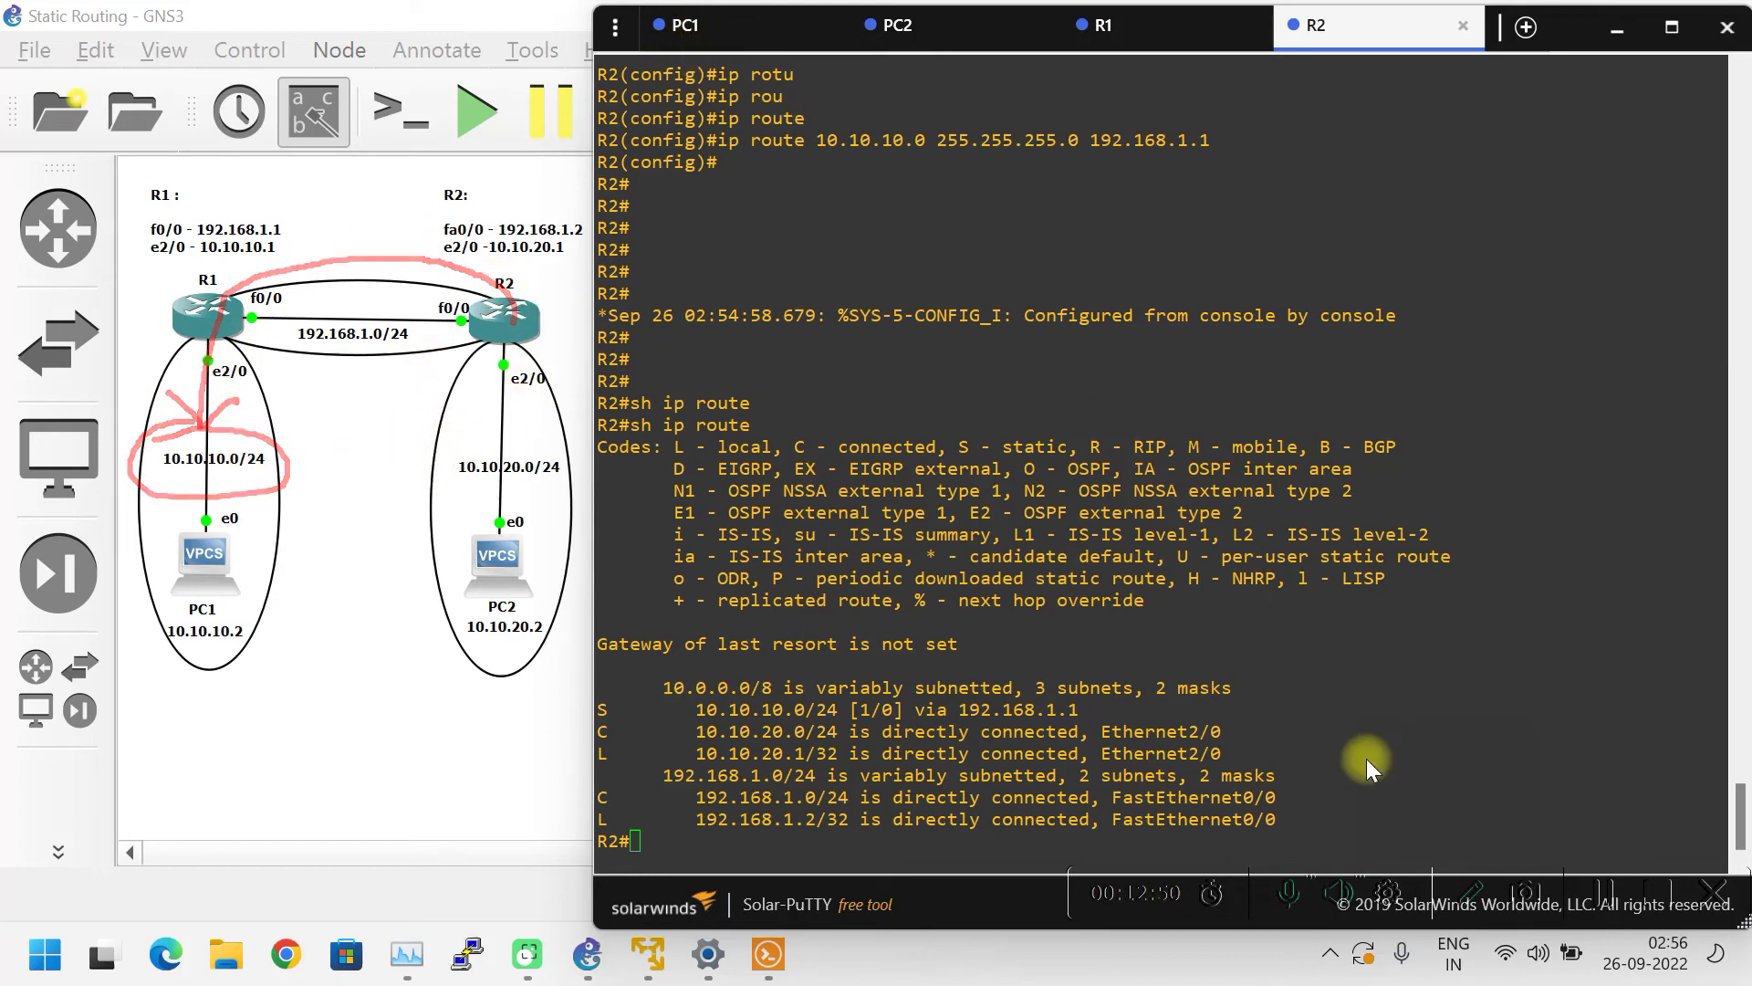
# - Switch to PC1's console and ping PC2 at 10.10.20.2 to test the path across both routers
pyautogui.click(680, 27)
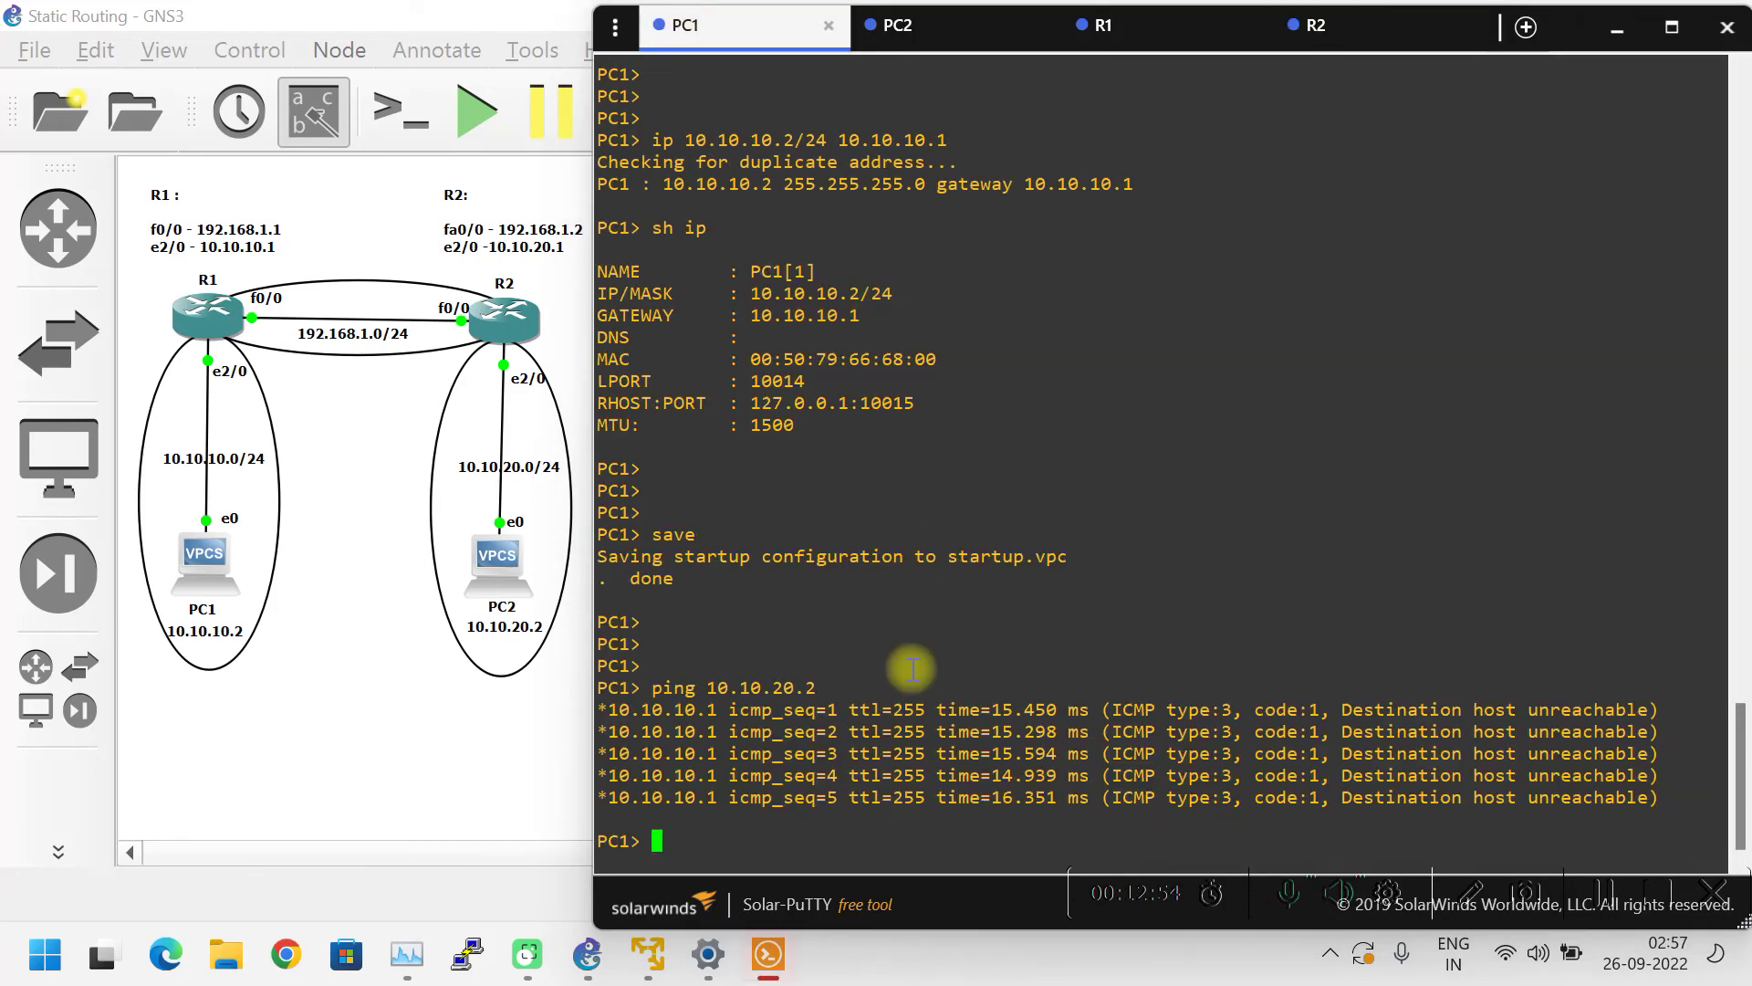
pyautogui.press('Return')
pyautogui.press('Return')
pyautogui.press('Return')
pyautogui.press('Return')
pyautogui.press('Return')
pyautogui.press('Up')
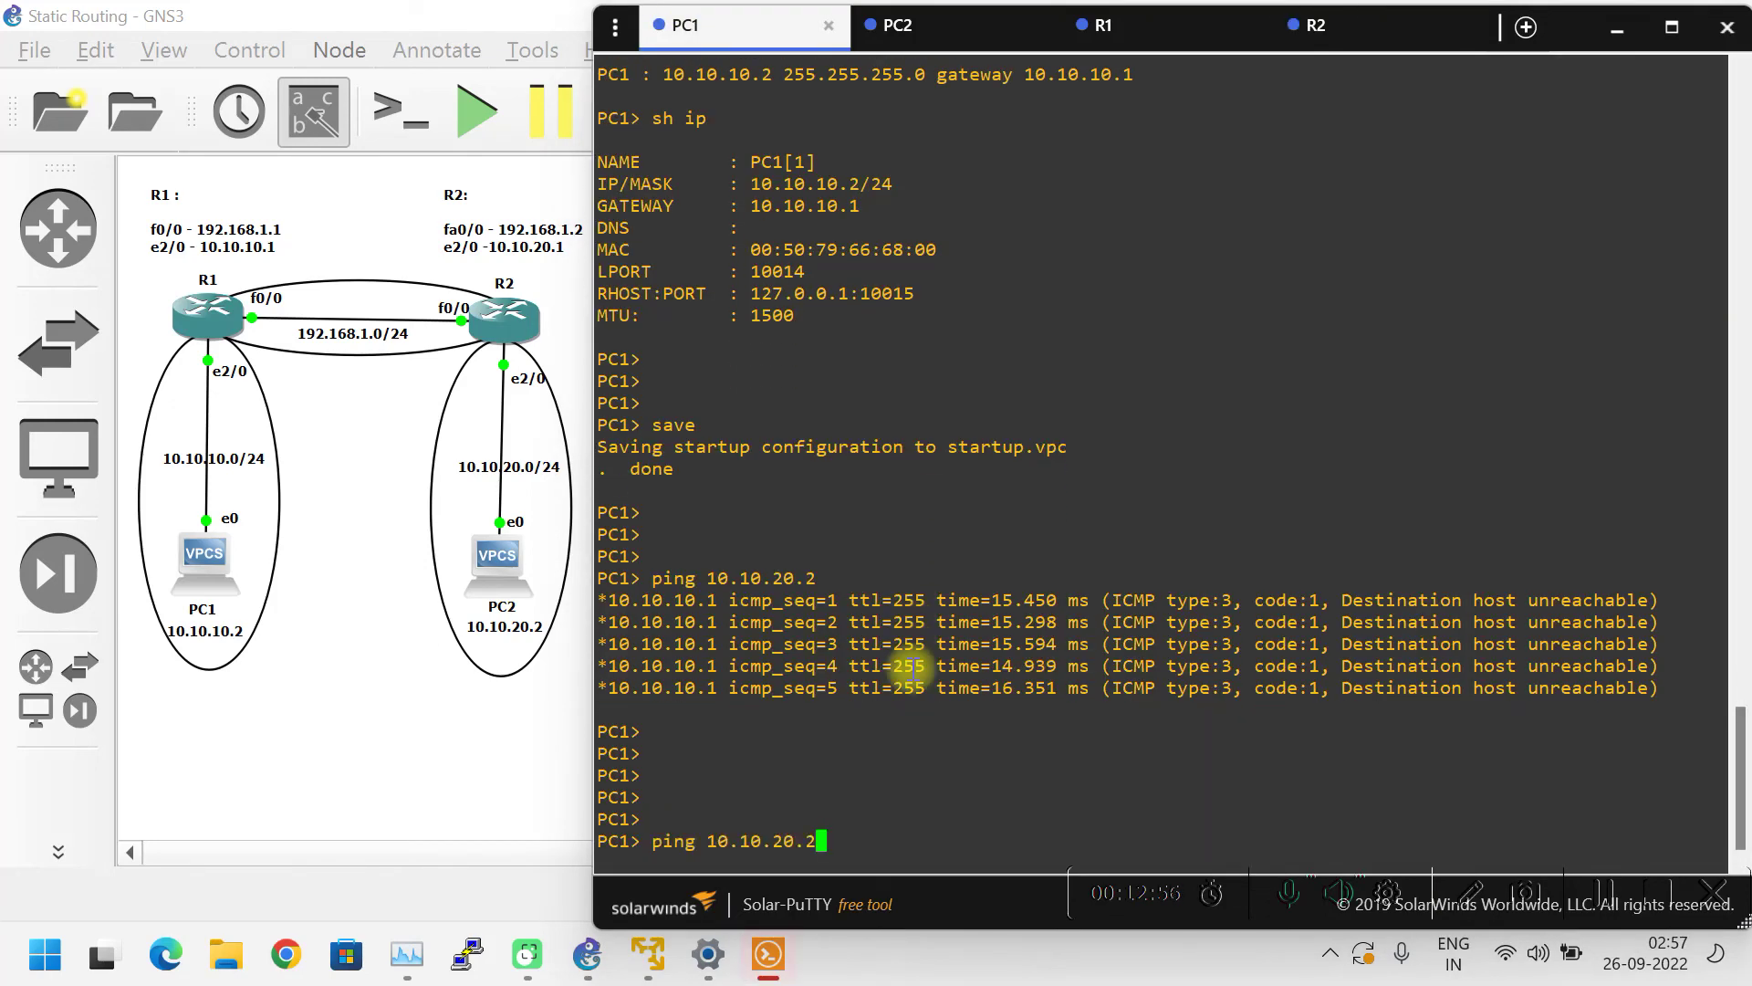
pyautogui.click(1465, 892)
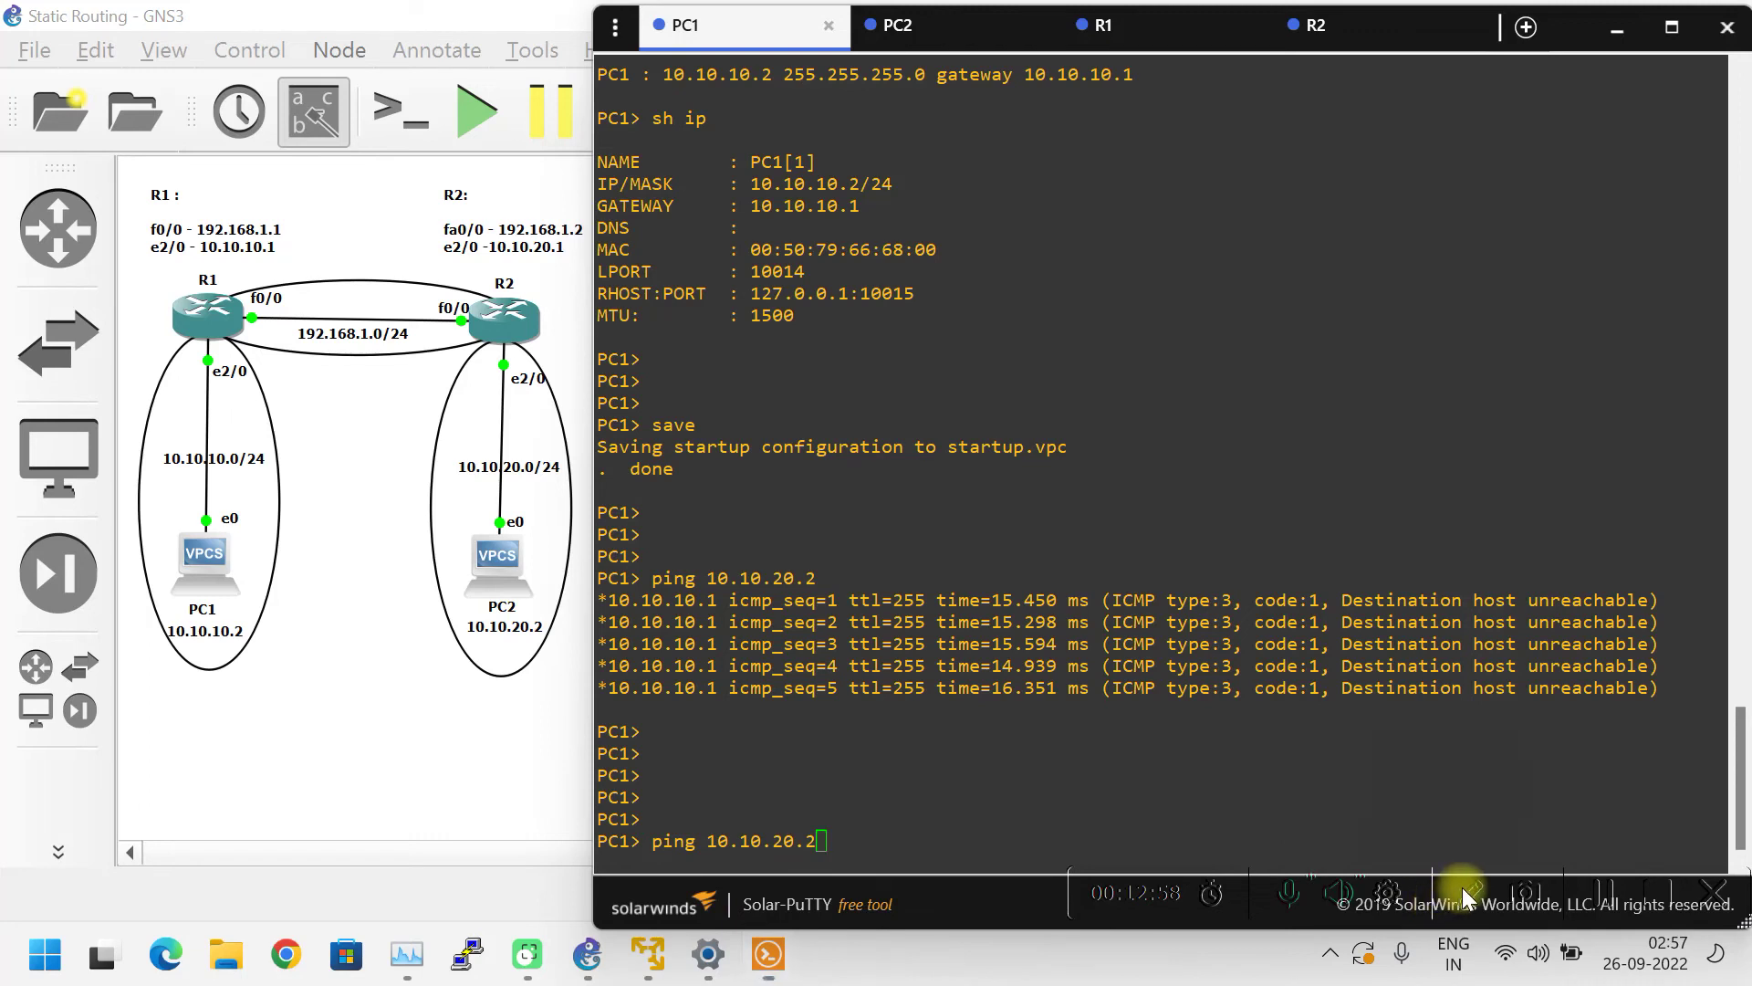
pyautogui.moveTo(224, 580)
pyautogui.mouseDown()
pyautogui.moveTo(212, 512)
pyautogui.moveTo(247, 322)
pyautogui.moveTo(484, 304)
pyautogui.moveTo(522, 427)
pyautogui.mouseUp()
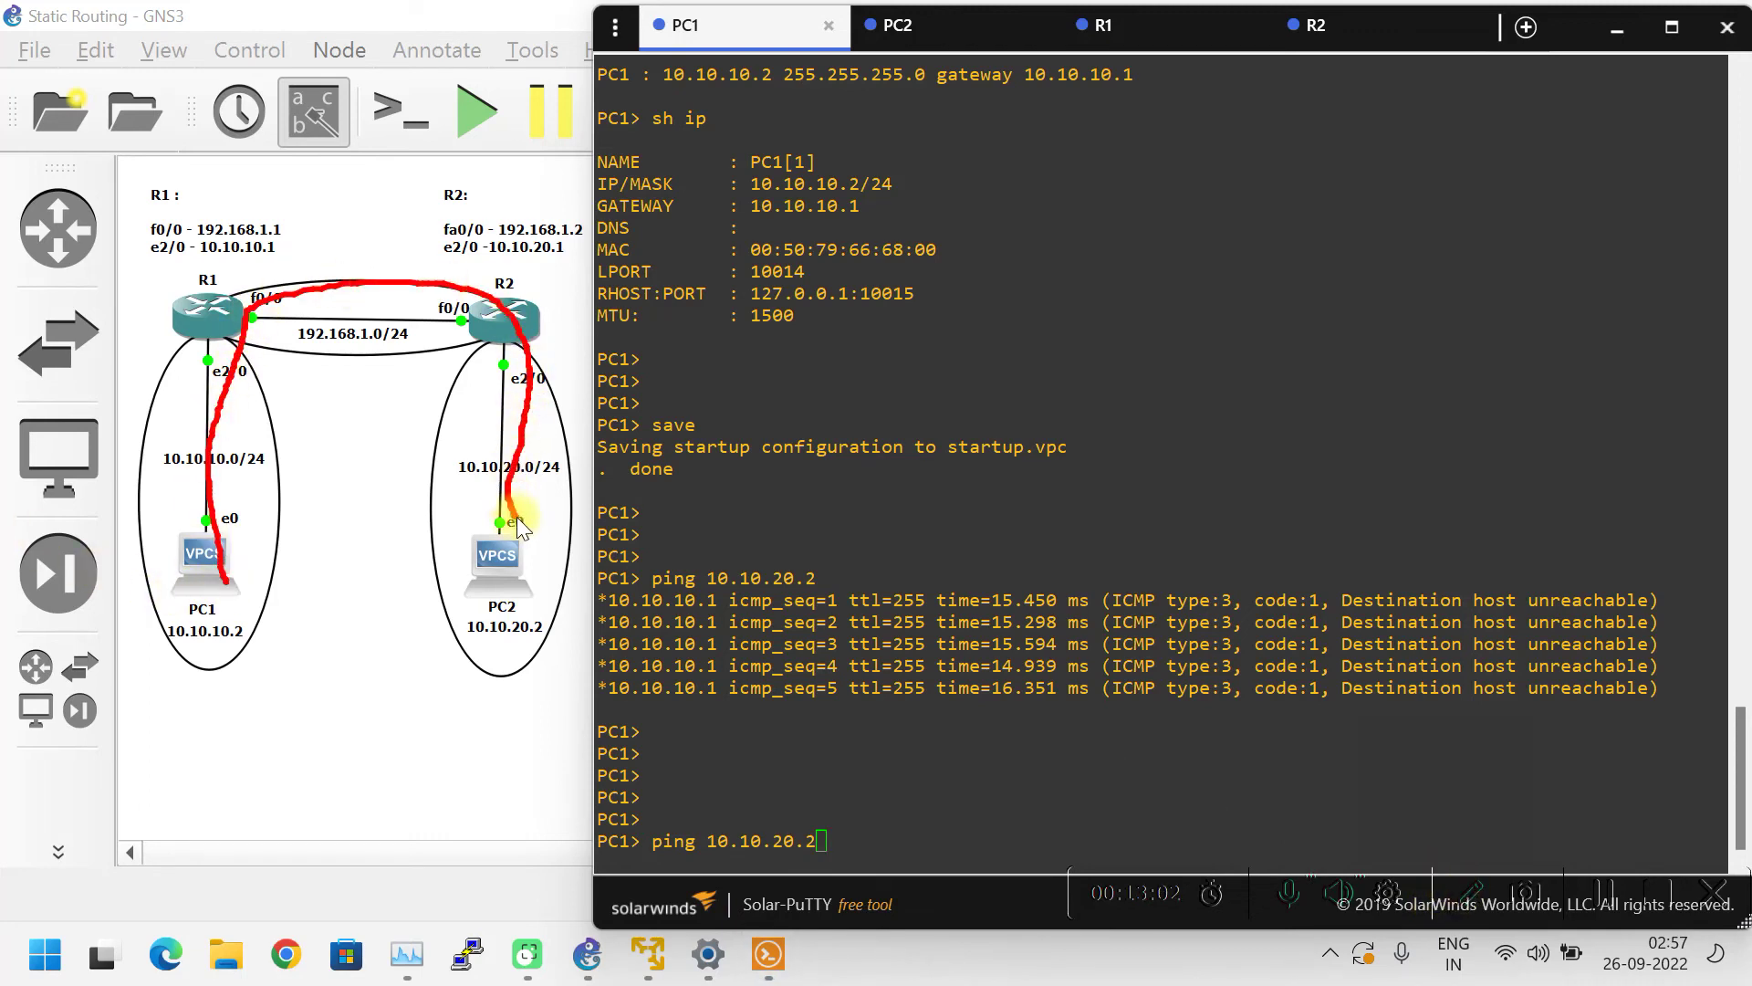
pyautogui.moveTo(517, 517); pyautogui.dragTo(500, 517)
pyautogui.click(1475, 892)
pyautogui.press('Return')
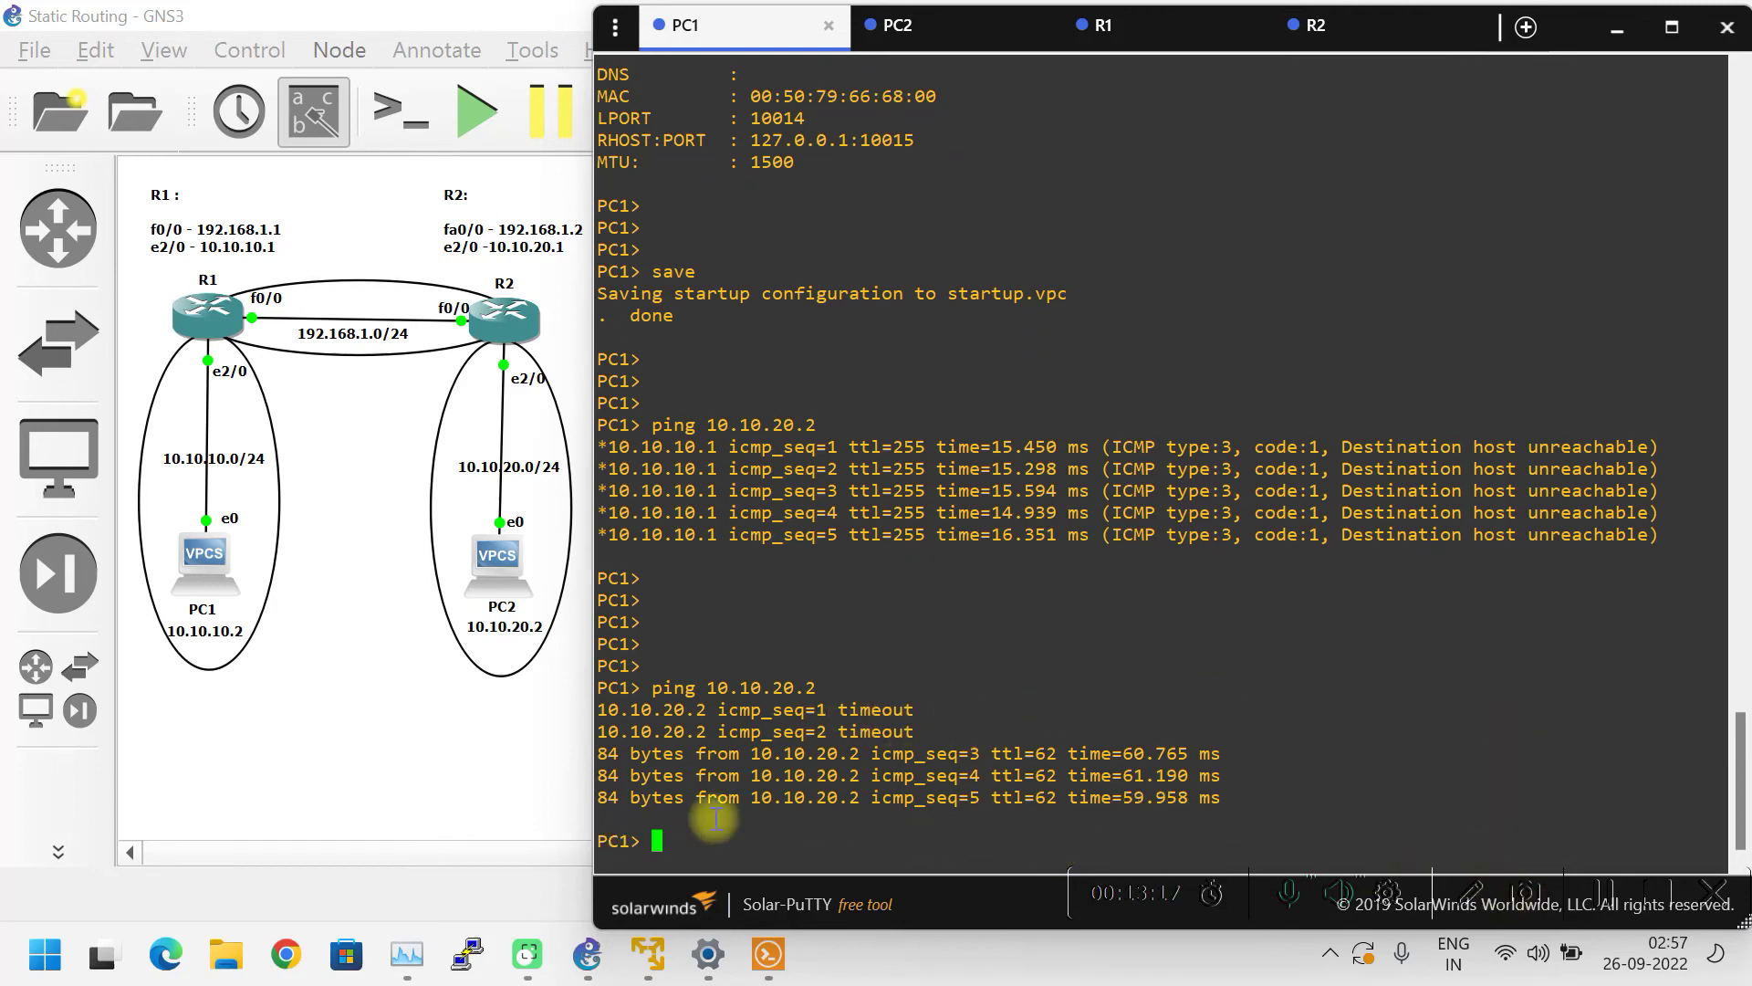
# - Repeat the ping from PC1 to 10.10.20.2 and examine the replies
pyautogui.press('Up')
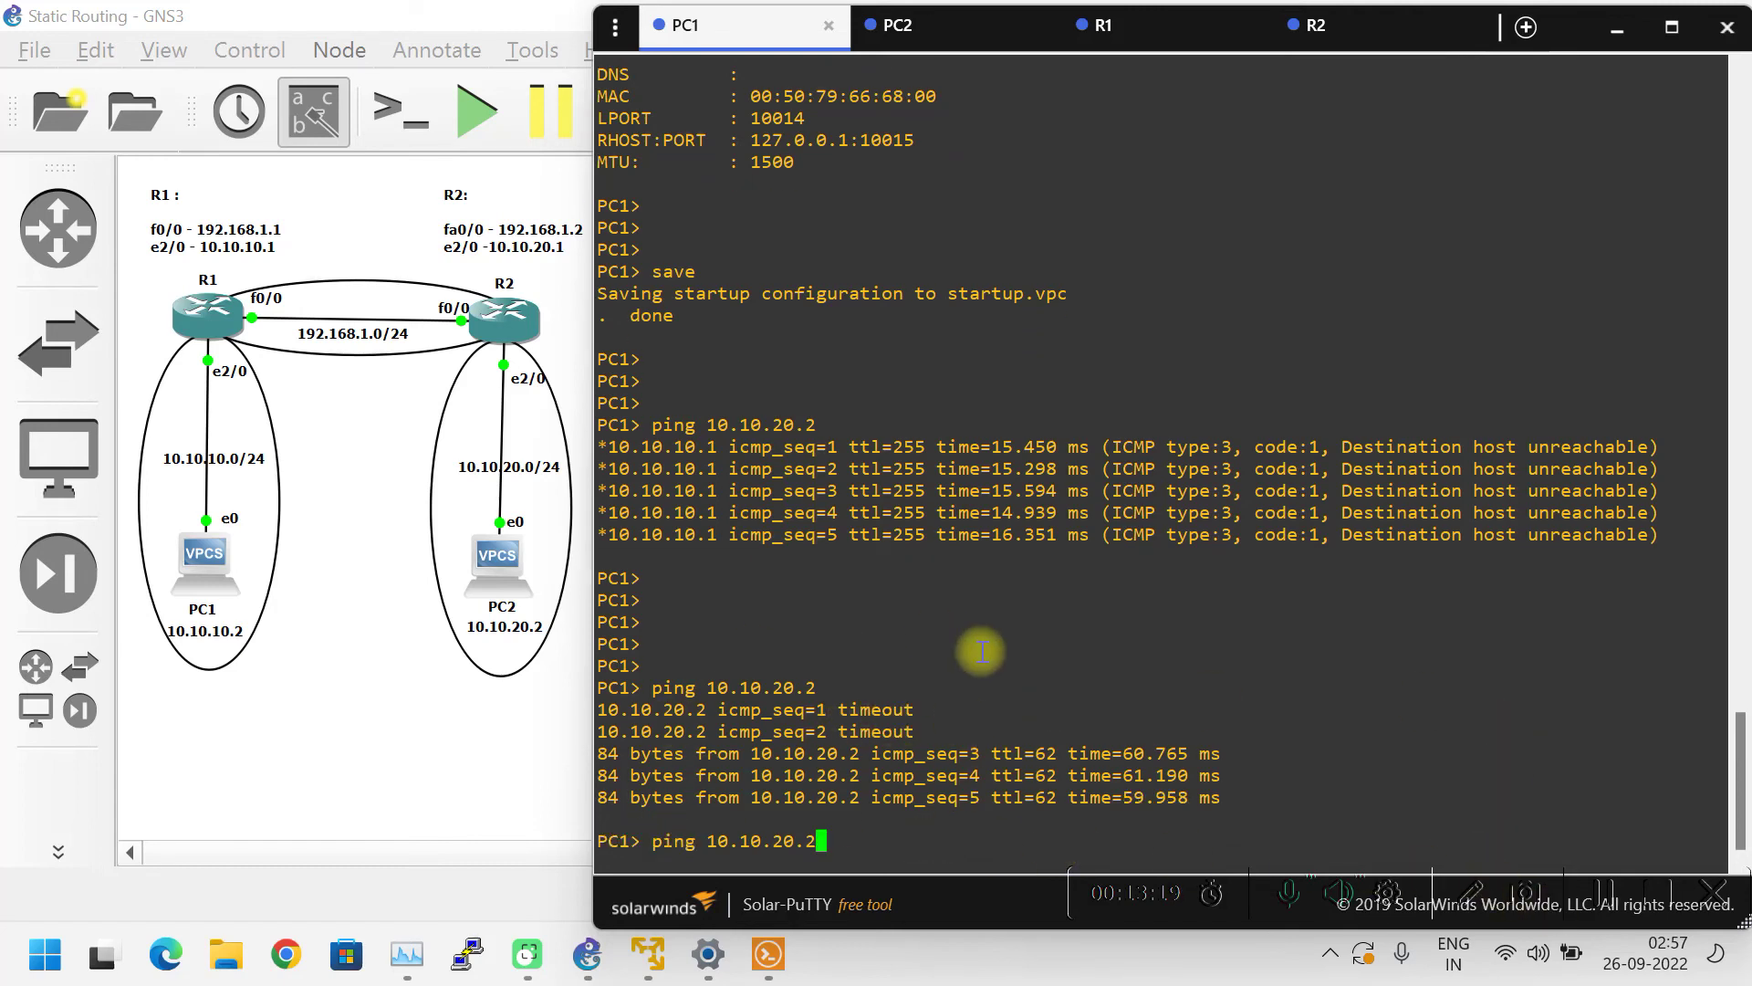
pyautogui.press('Return')
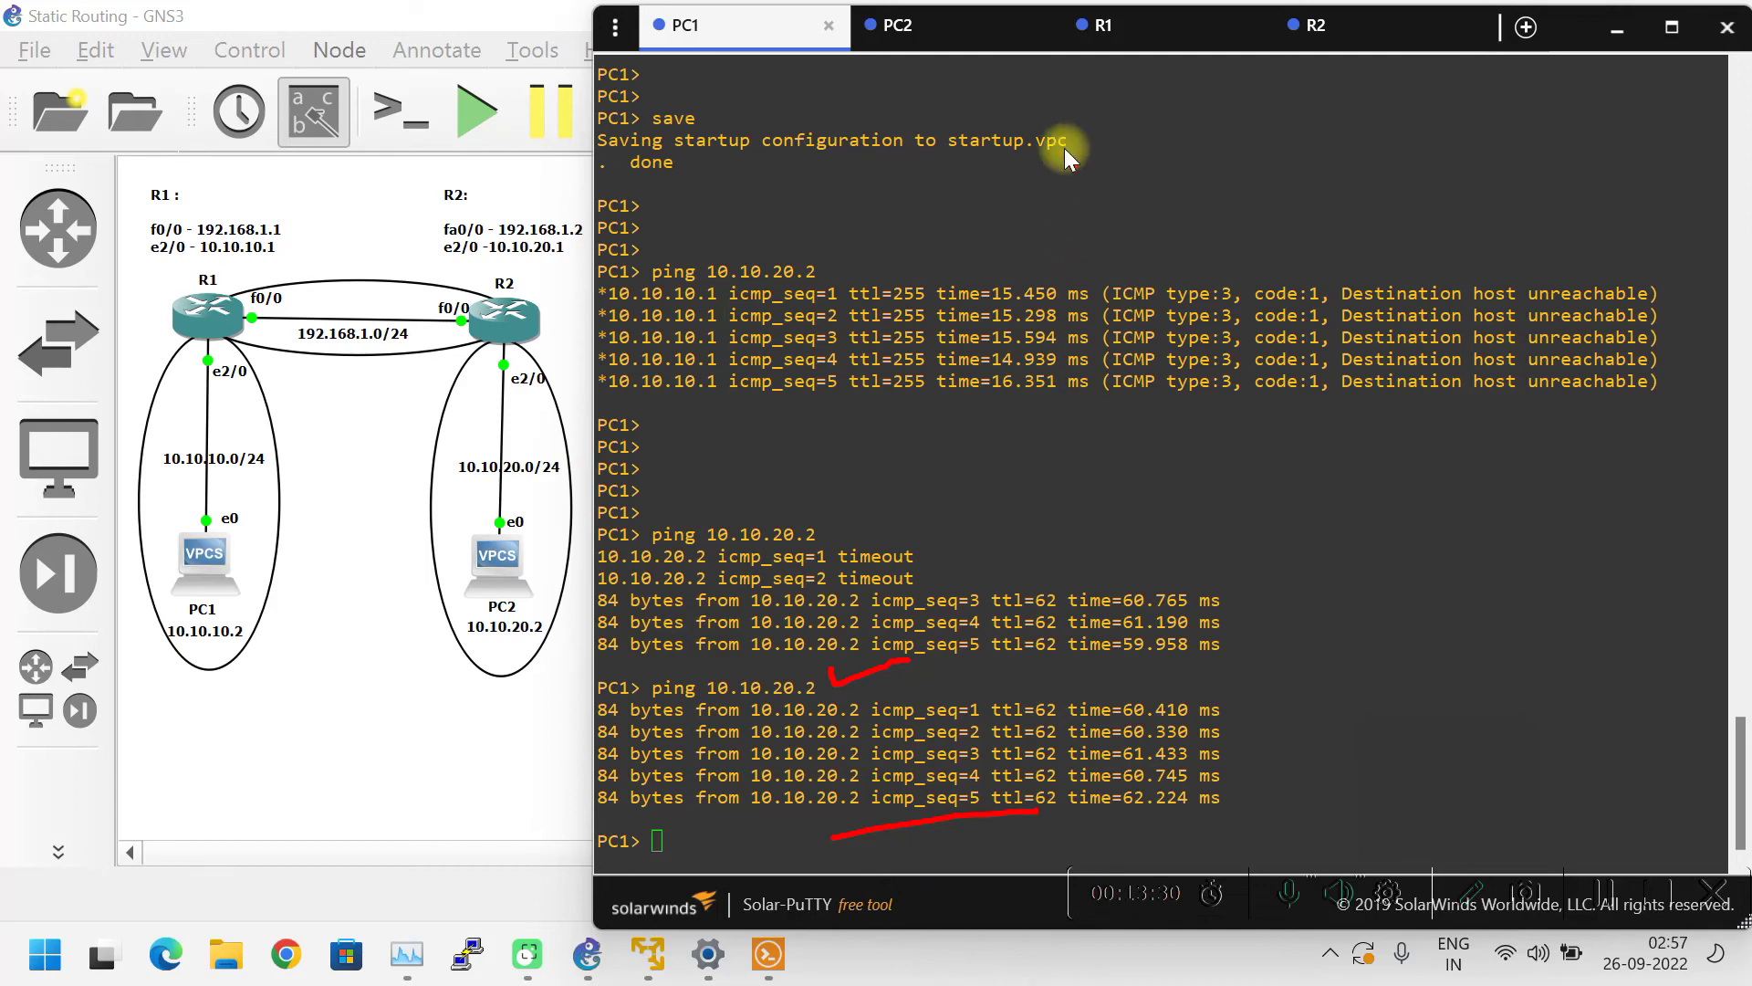
pyautogui.click(1472, 894)
# - Switch to PC2's console and ping PC1 at 10.10.10.2 to test the return direction
pyautogui.click(894, 24)
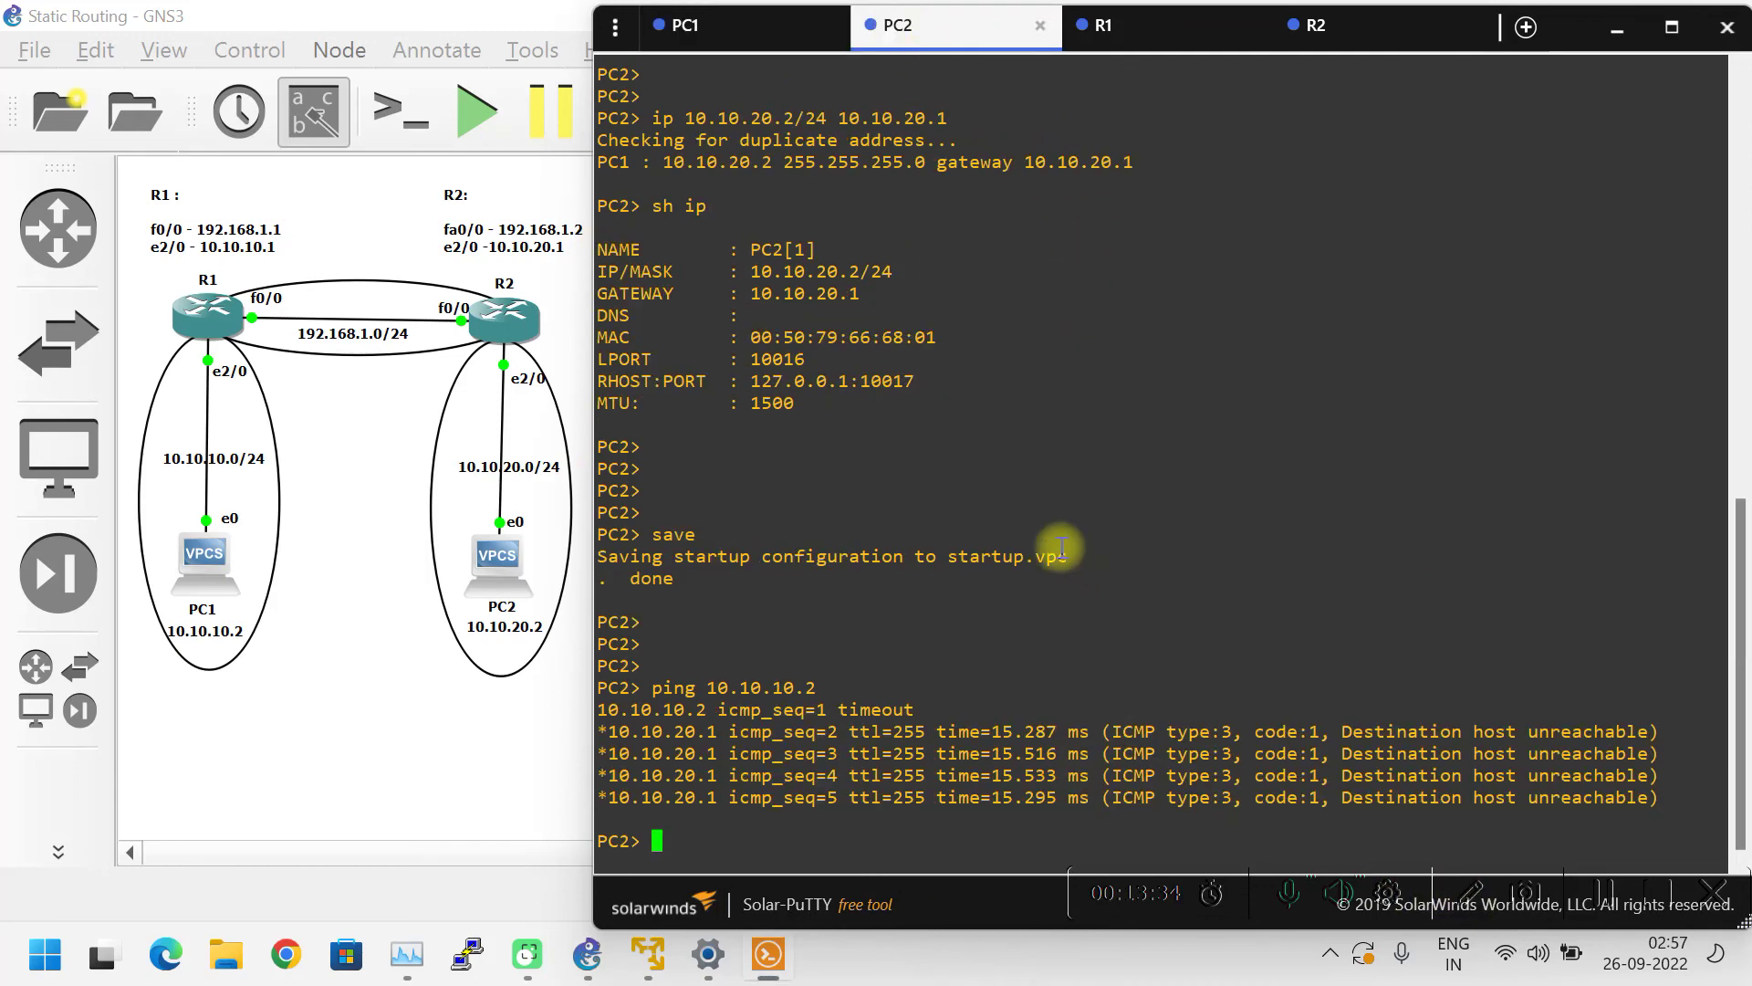
pyautogui.press('Return')
pyautogui.press('Return')
pyautogui.press('Return')
pyautogui.write('ping')
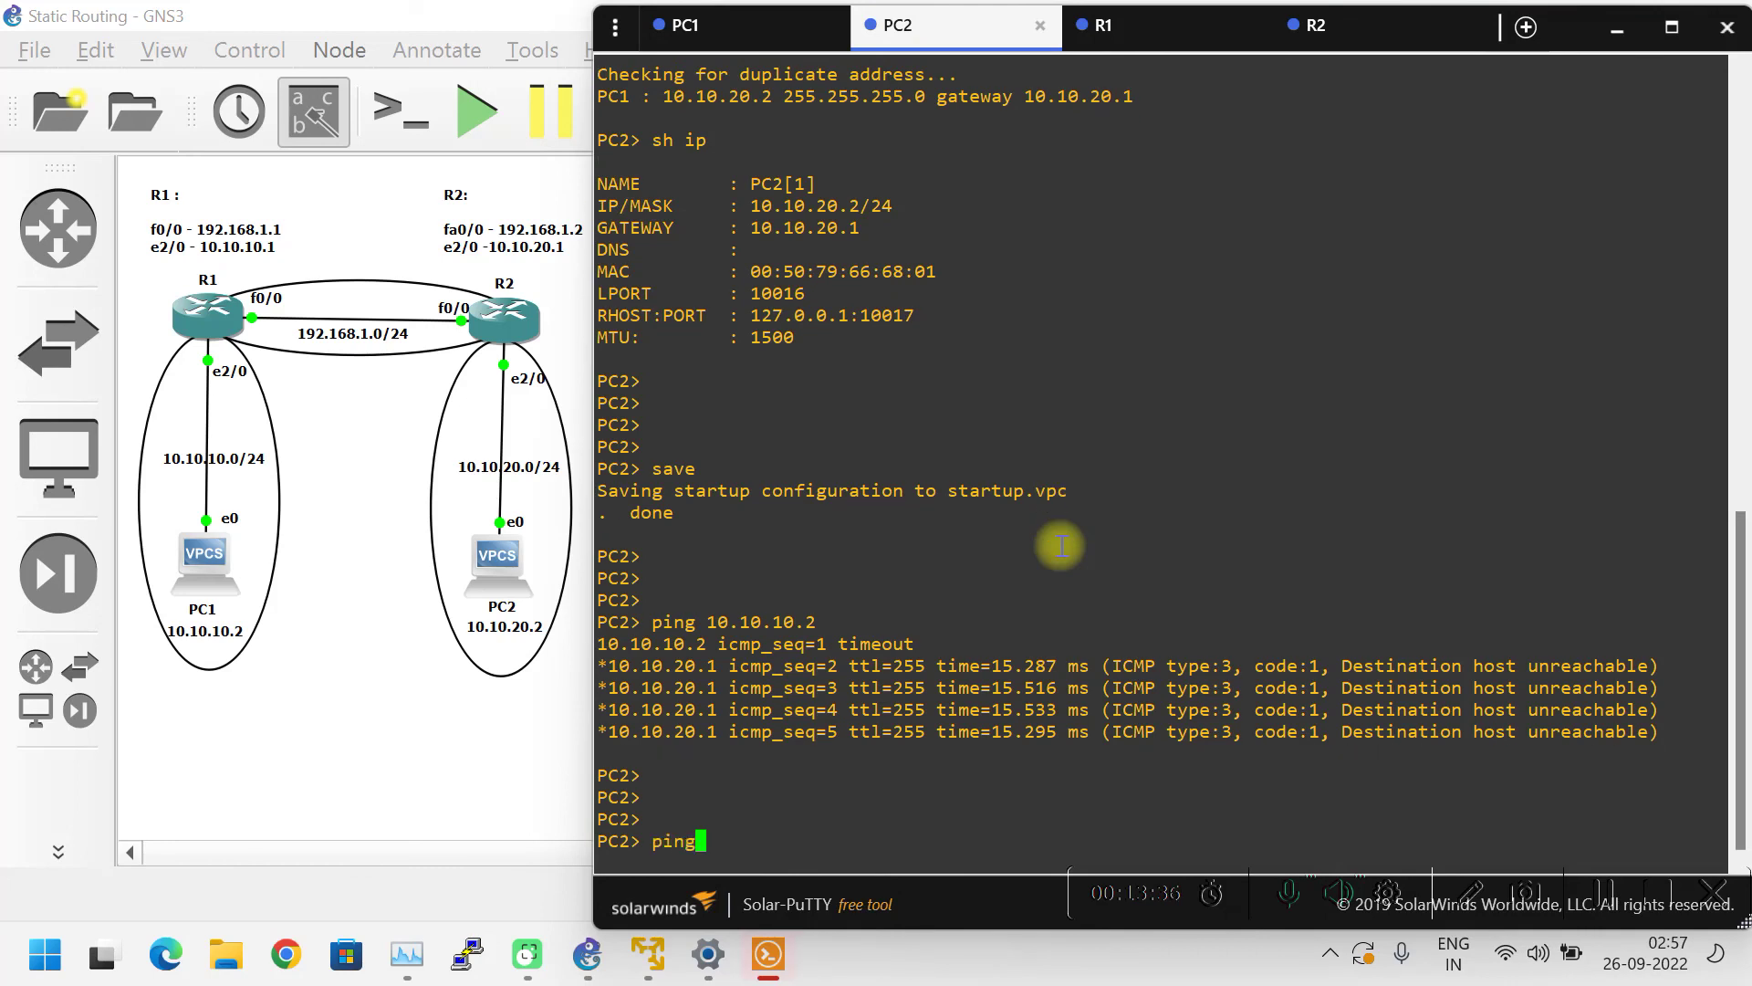
pyautogui.press('BackSpace')
pyautogui.press('BackSpace')
pyautogui.press('BackSpace')
pyautogui.press('BackSpace')
pyautogui.press('Up')
pyautogui.press('Return')
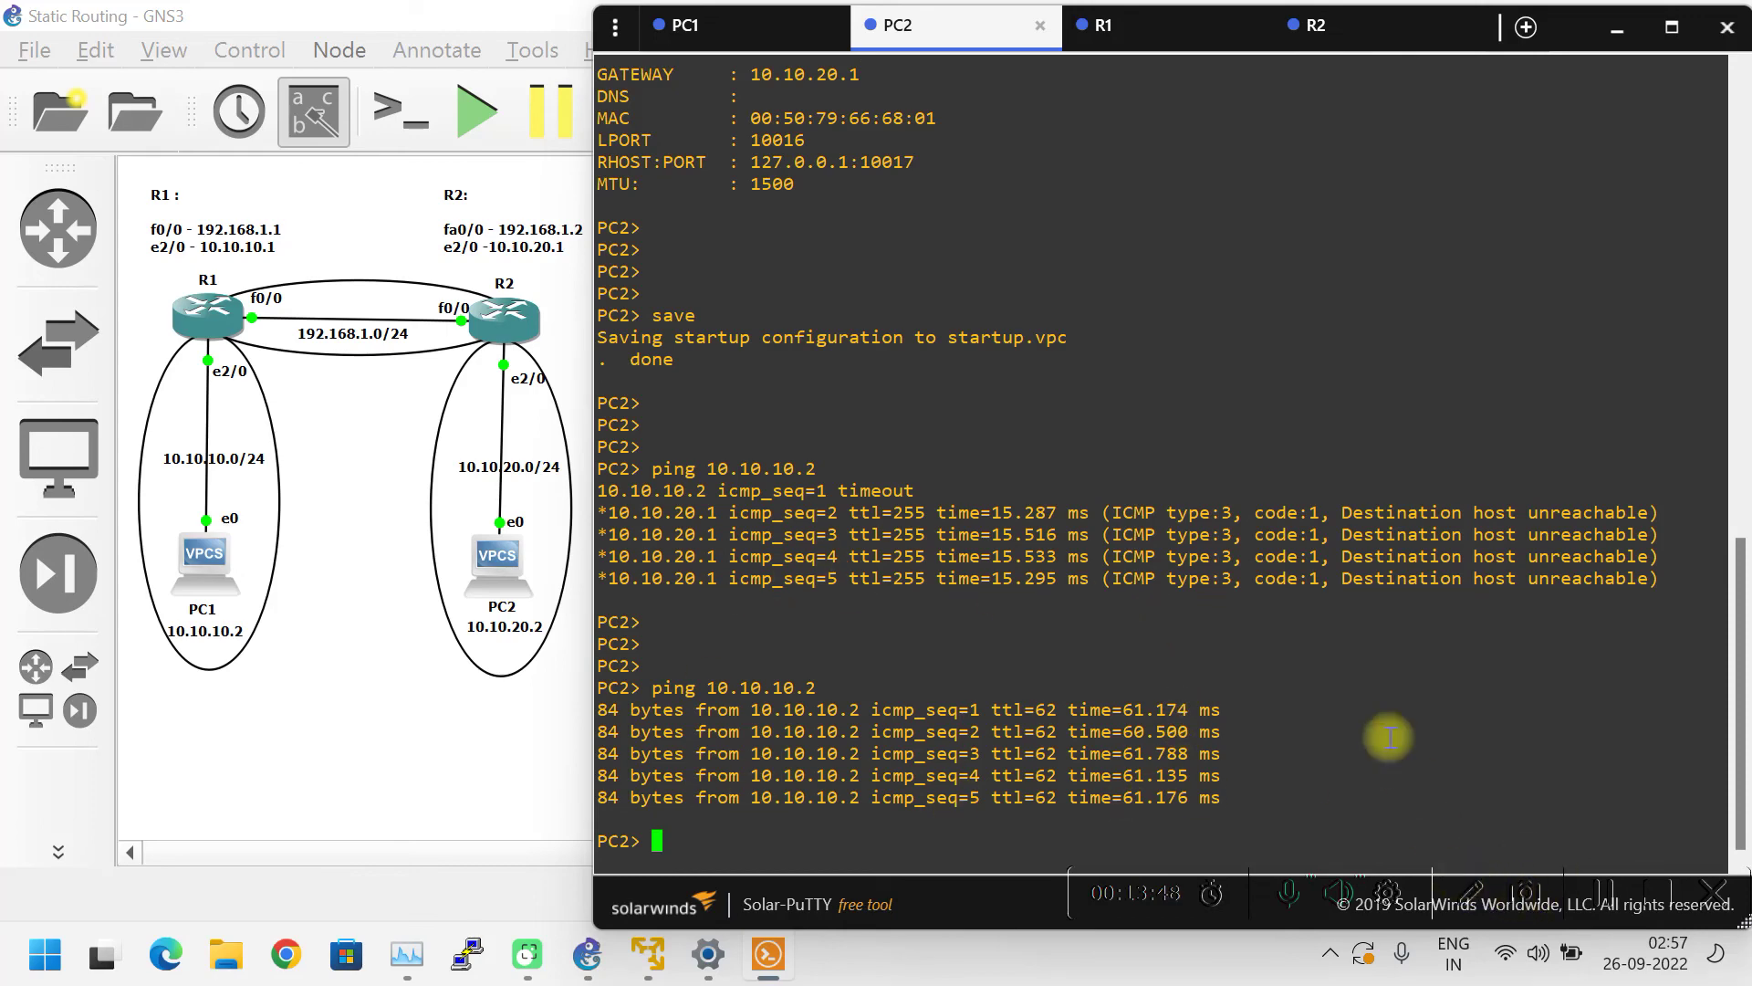
# - Save R1's configuration with "write" and confirm overwriting the previous NVRAM configuration
pyautogui.click(1123, 55)
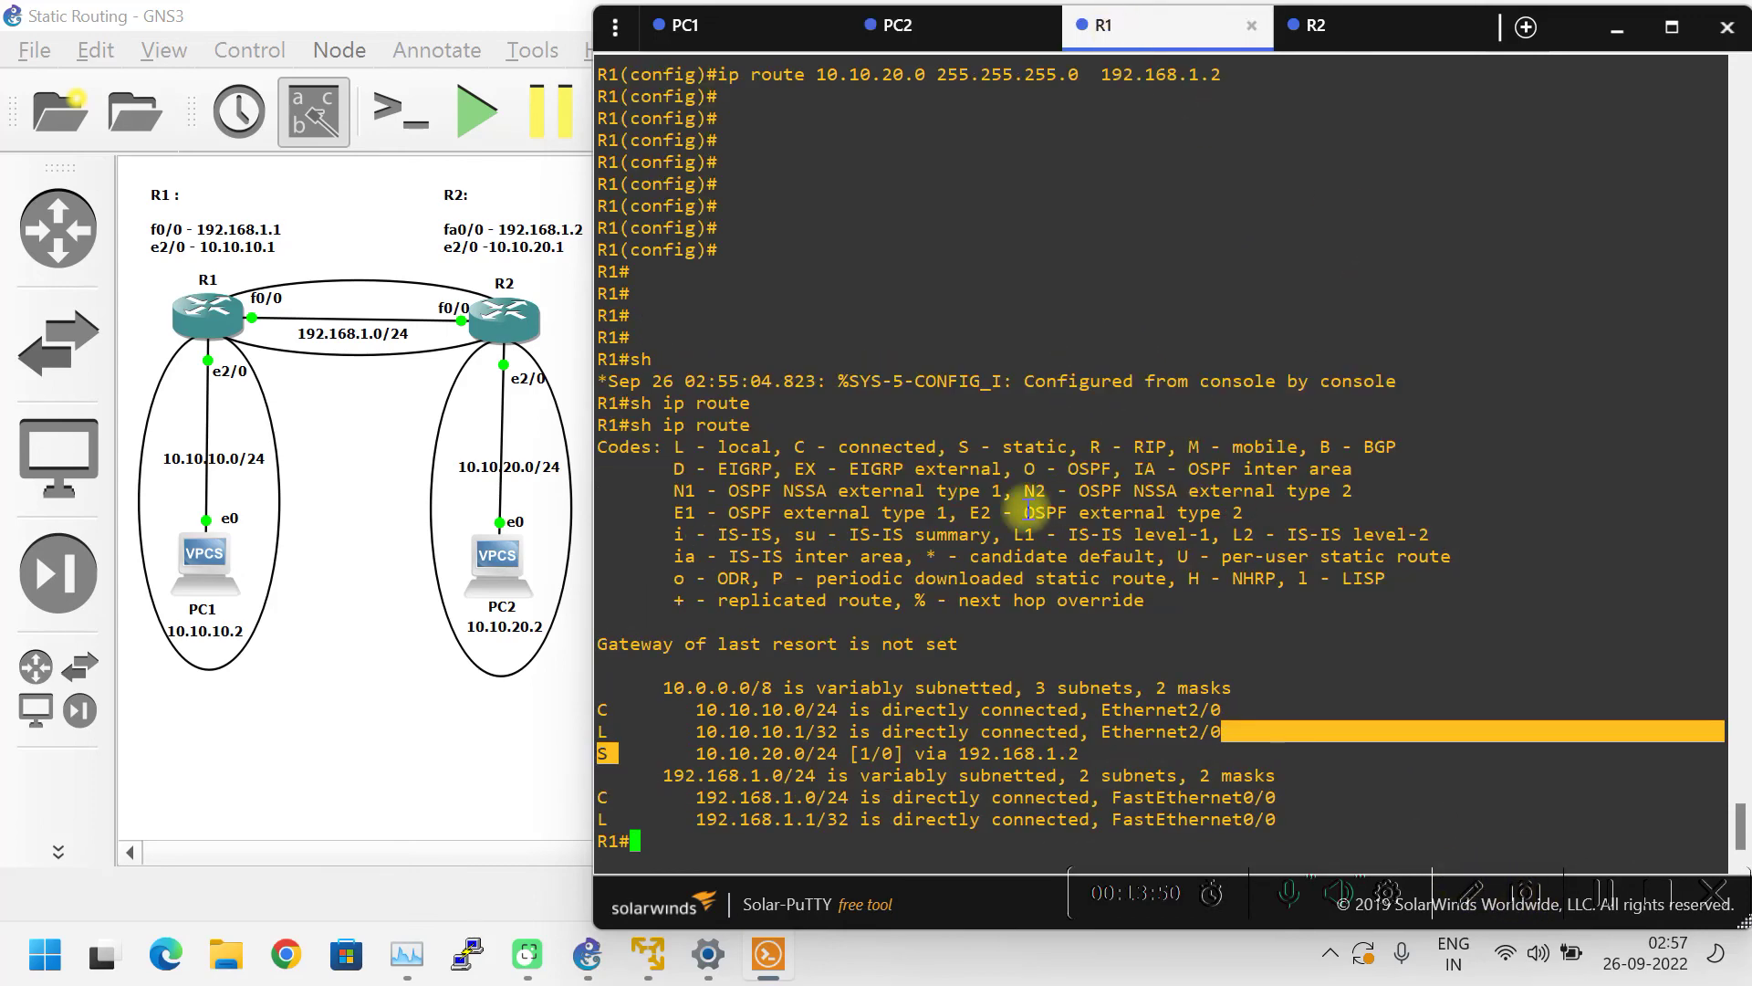
pyautogui.press('Return')
pyautogui.press('Return')
pyautogui.press('Return')
pyautogui.press('Return')
pyautogui.write('wr')
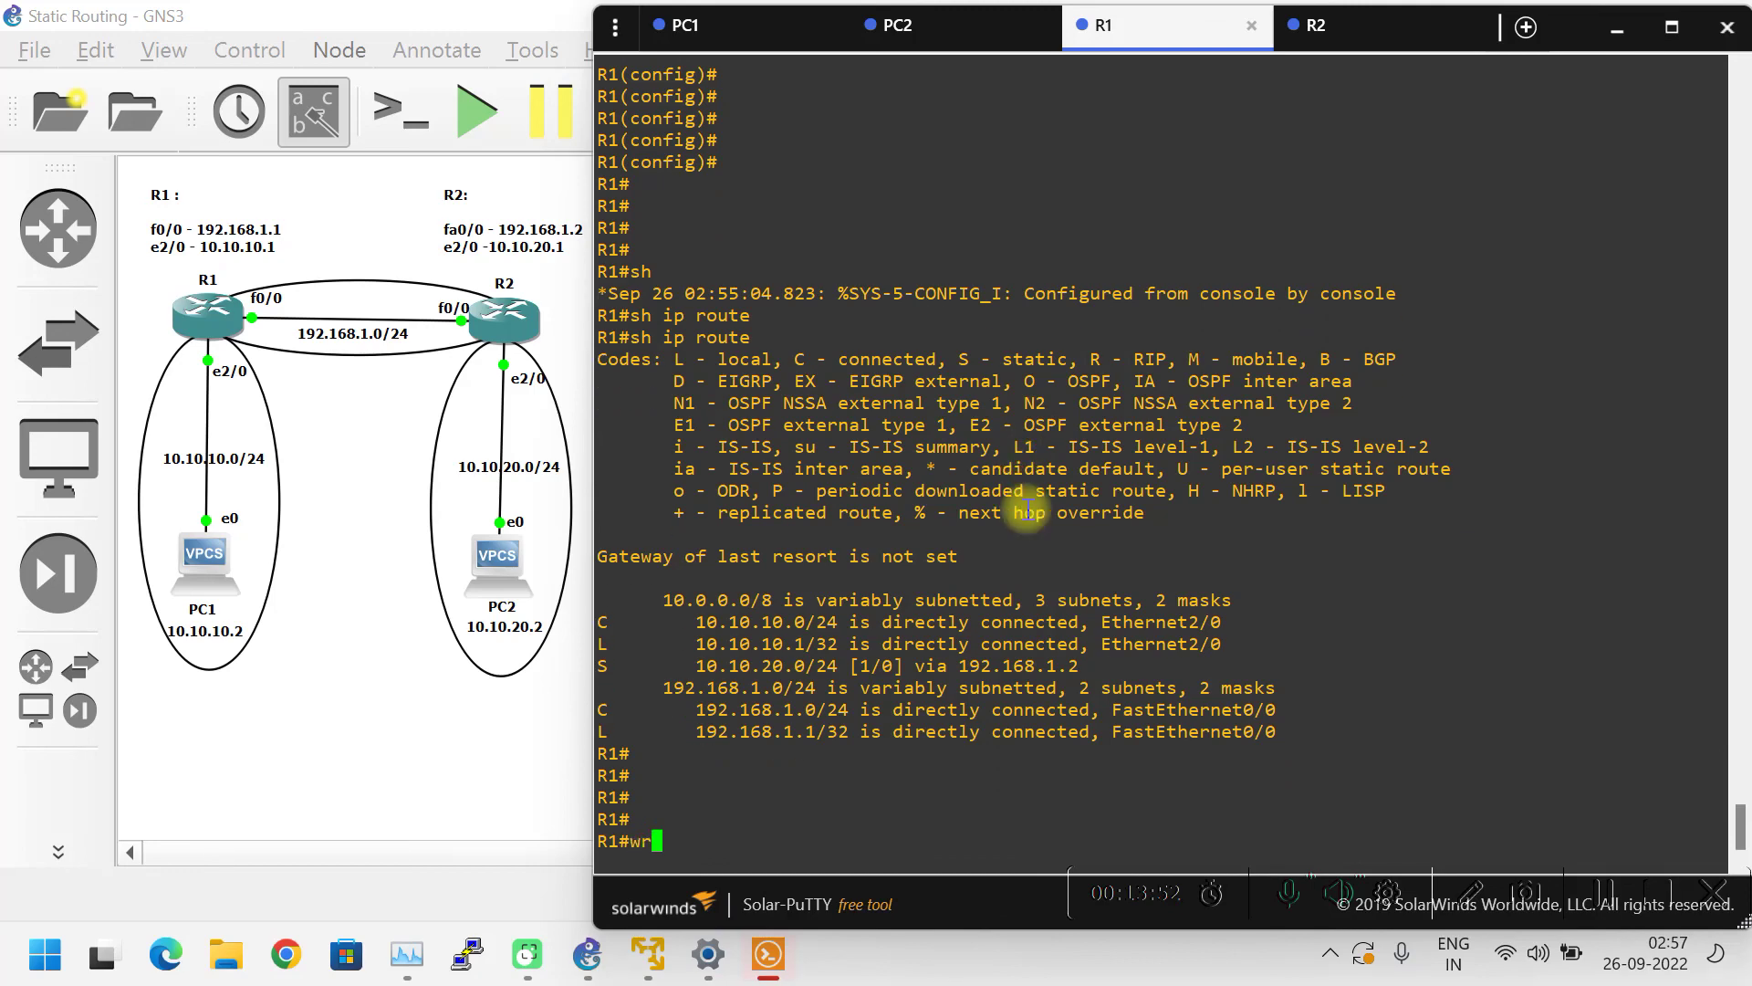
pyautogui.write('i')
pyautogui.press('Tab')
pyautogui.press('Return')
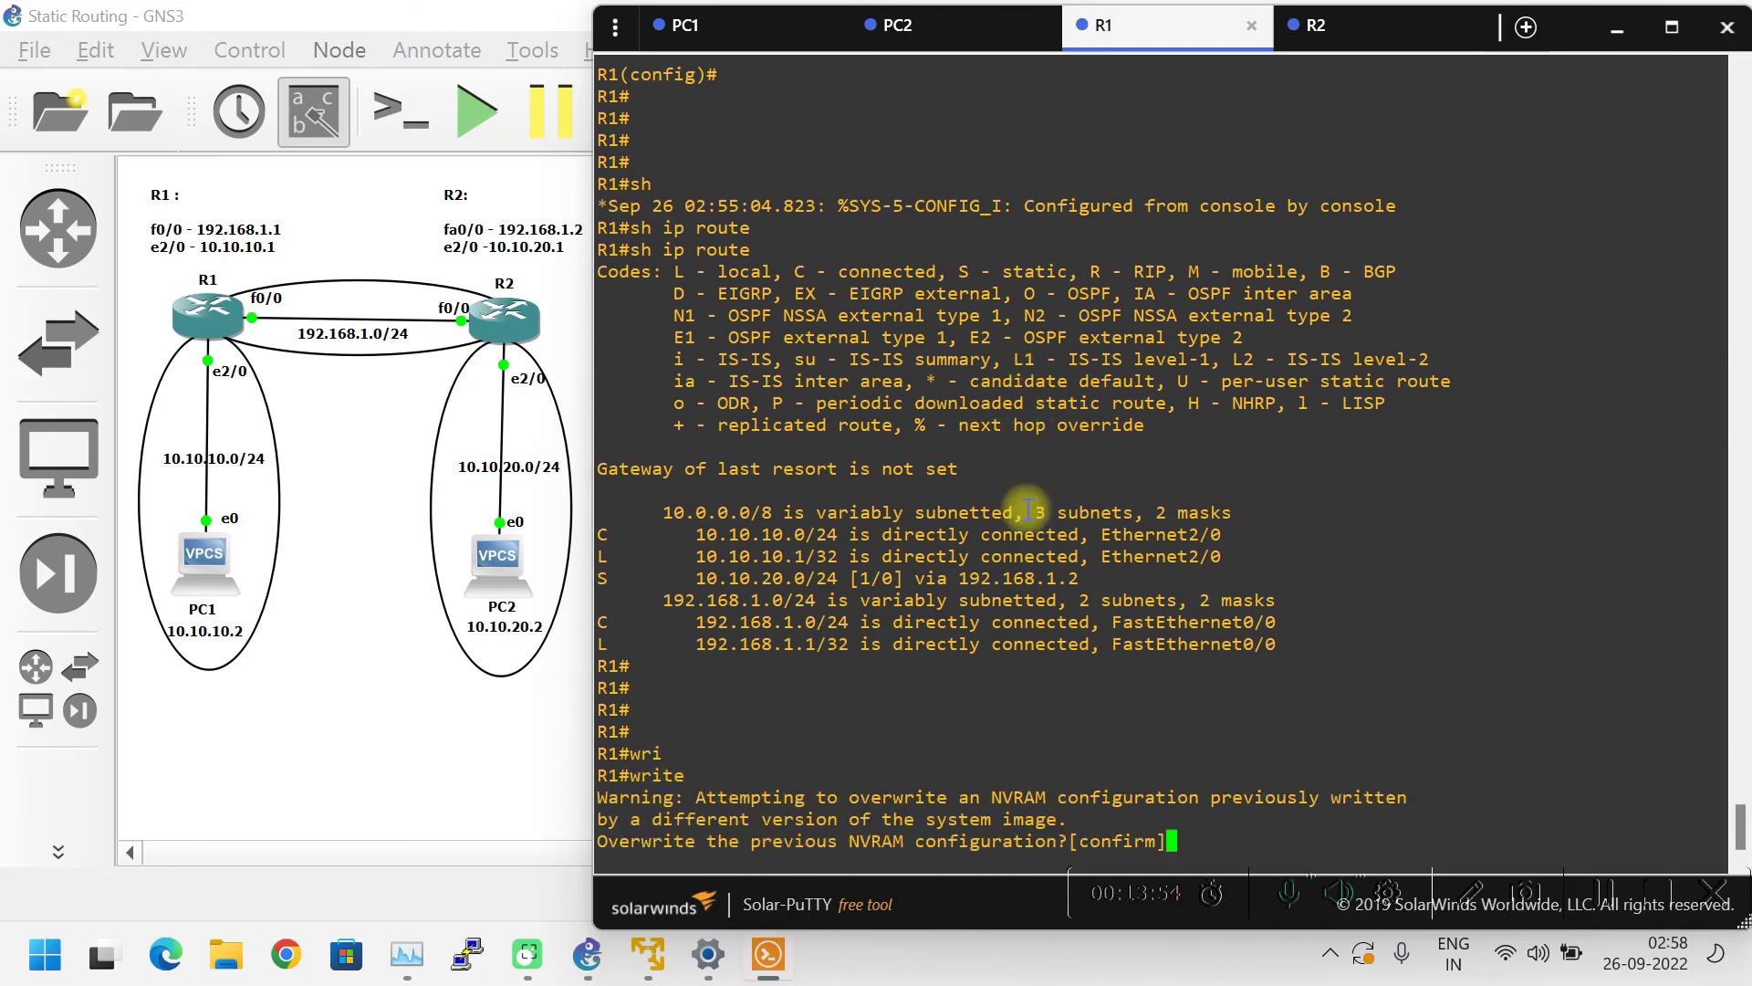
pyautogui.press('Return')
# - Save R2's configuration with "write" and confirm overwriting its previous NVRAM configuration
pyautogui.click(1314, 24)
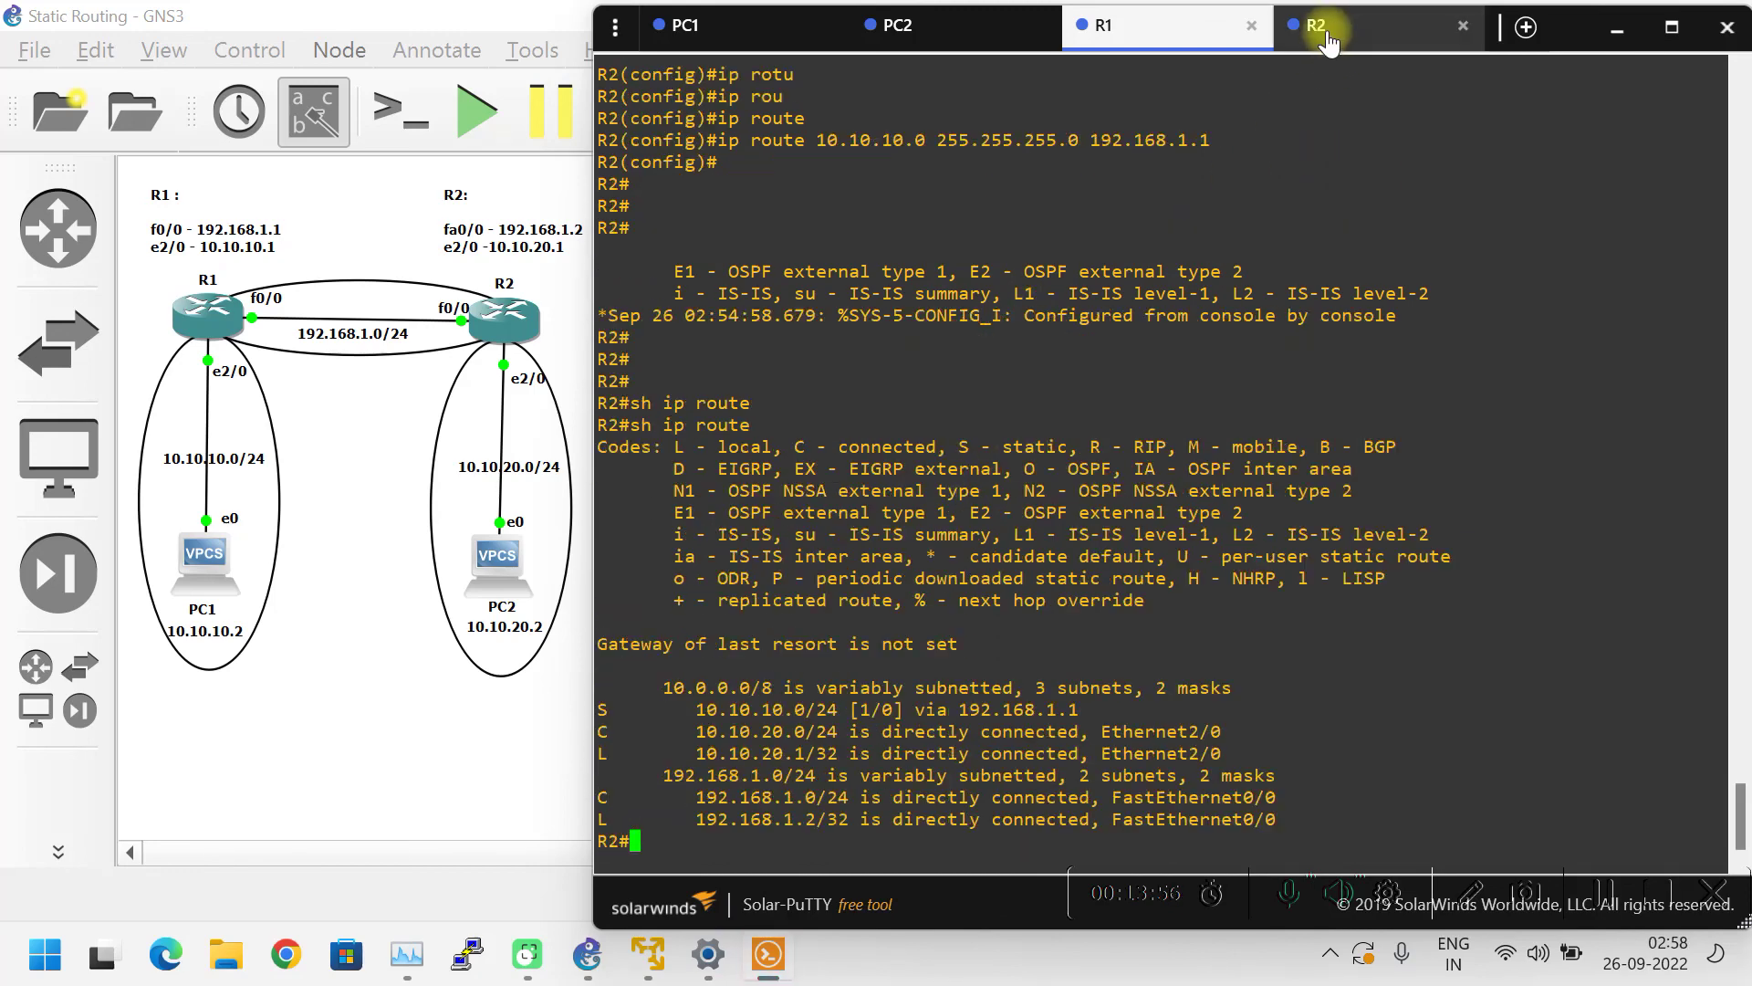
pyautogui.press('Return')
pyautogui.press('Return')
pyautogui.press('Return')
pyautogui.write('w')
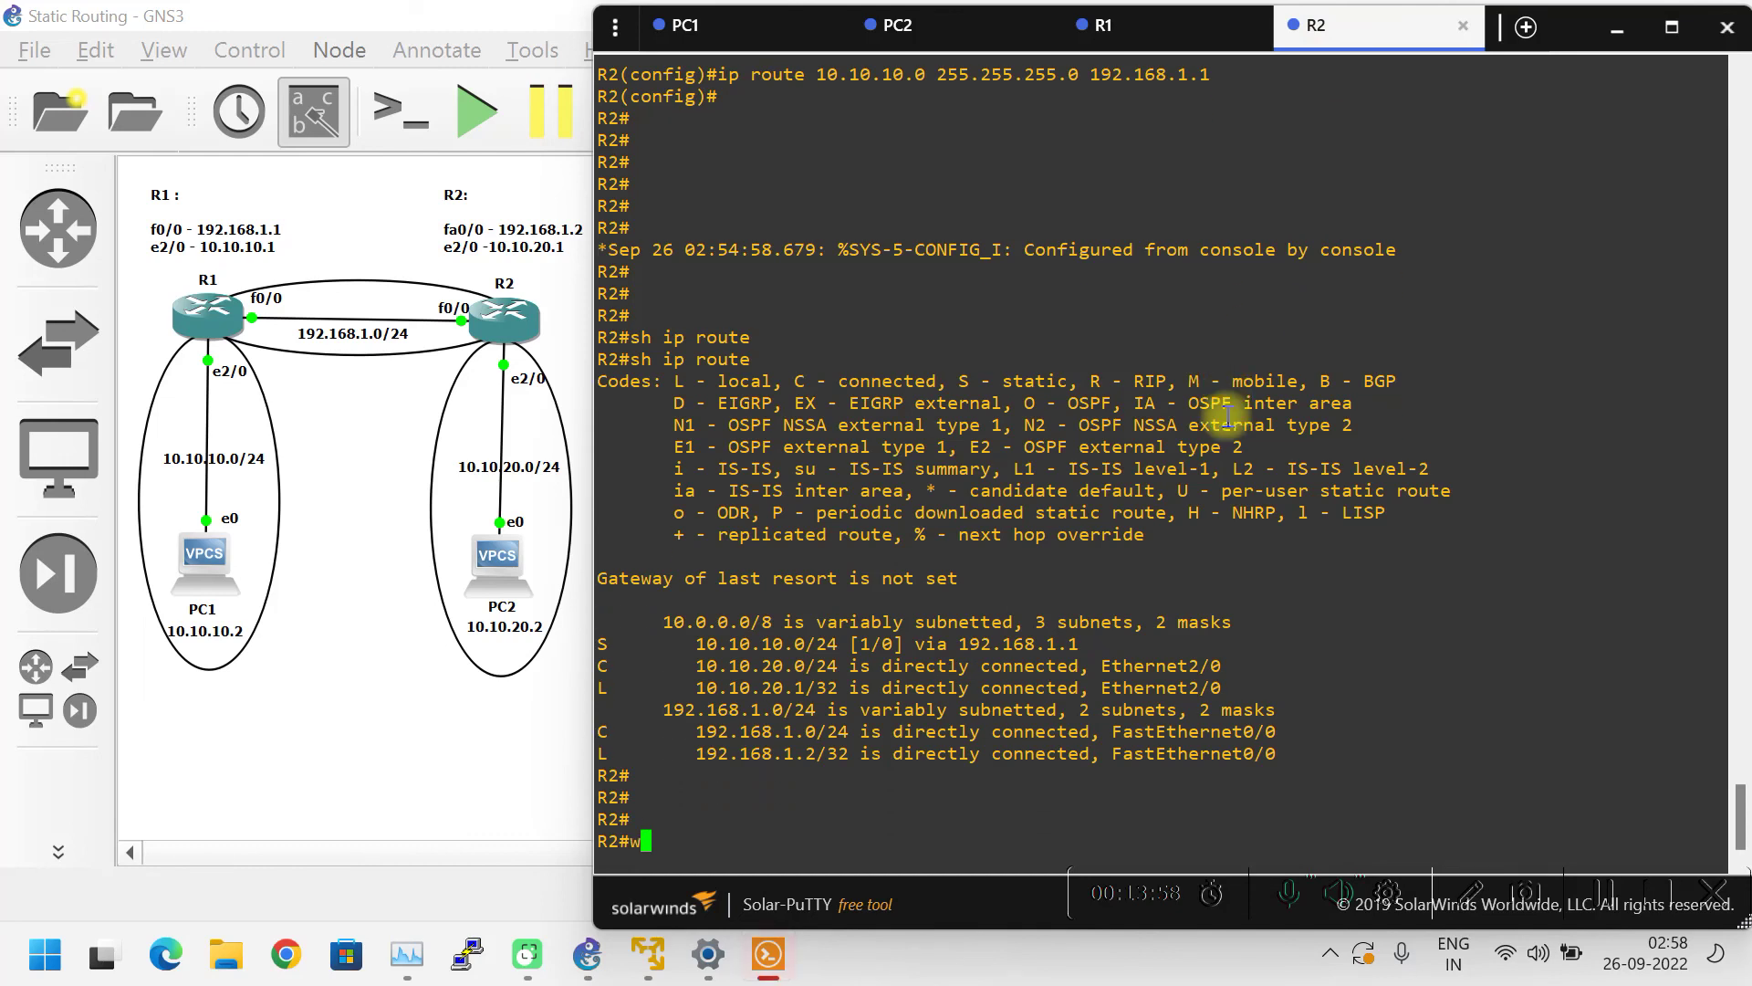
pyautogui.write('ro')
pyautogui.press('BackSpace')
pyautogui.write('i')
pyautogui.press('Tab')
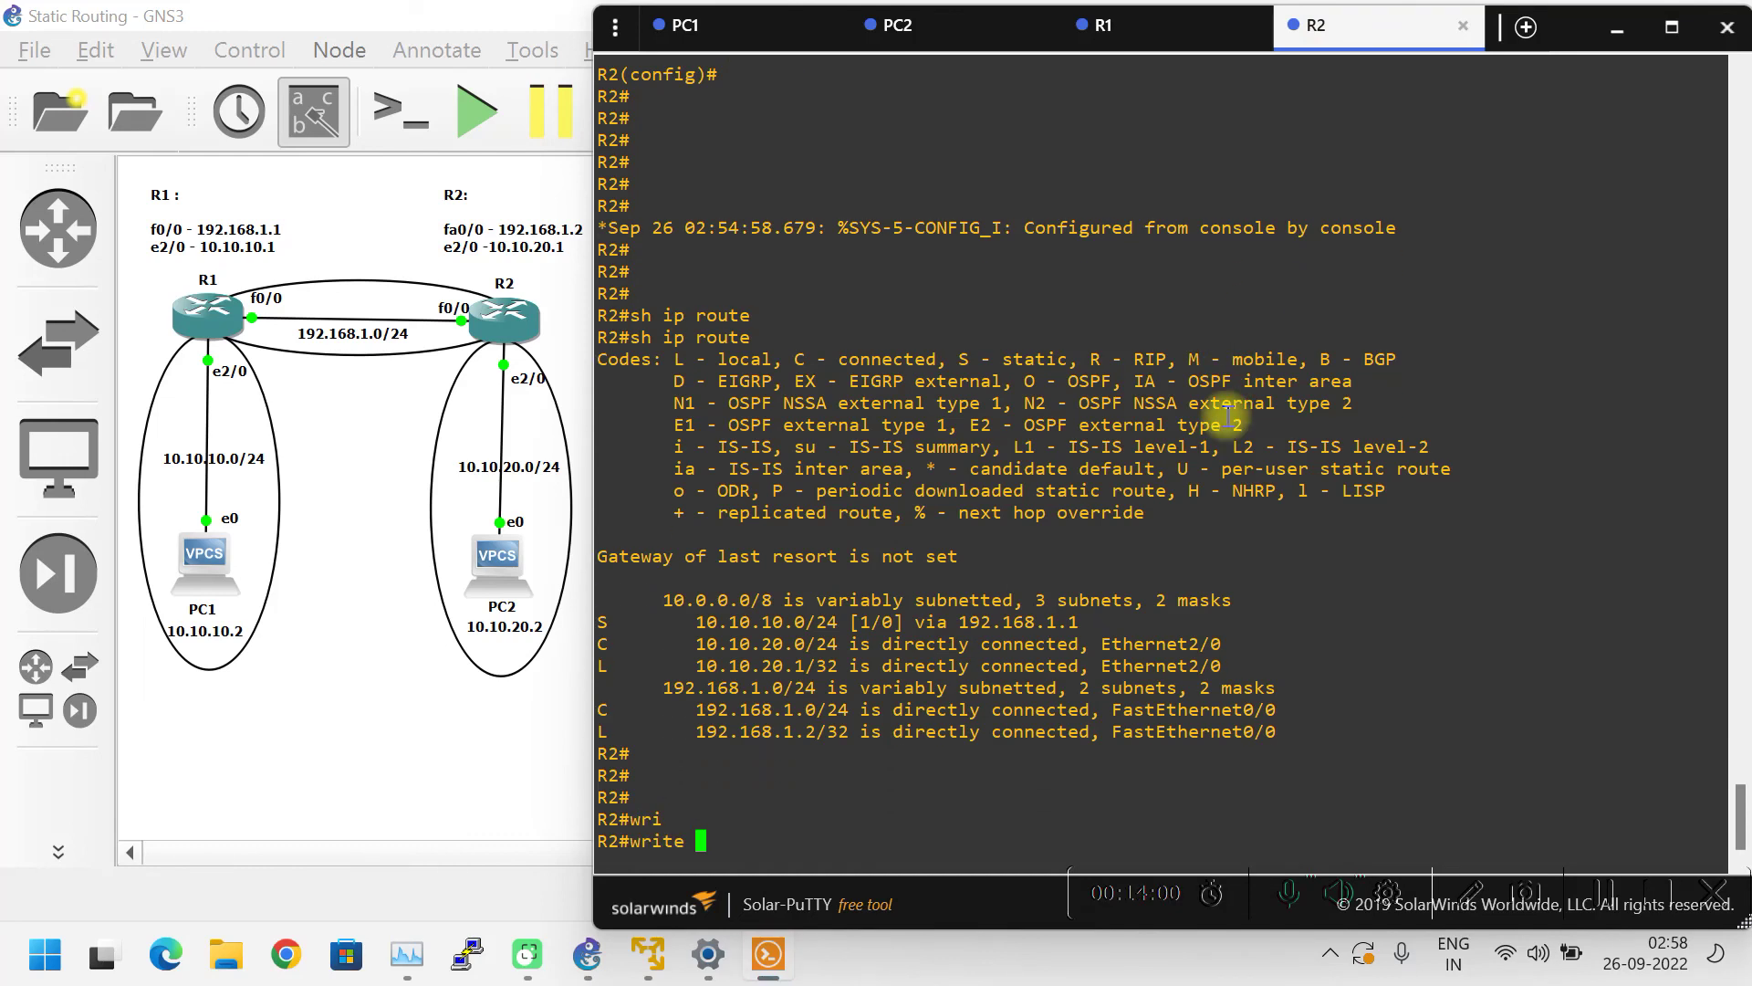
pyautogui.press('Return')
pyautogui.press('Return')
pyautogui.press('Return')
pyautogui.press('Return')
pyautogui.press('Return')
pyautogui.press('Return')
pyautogui.press('Return')
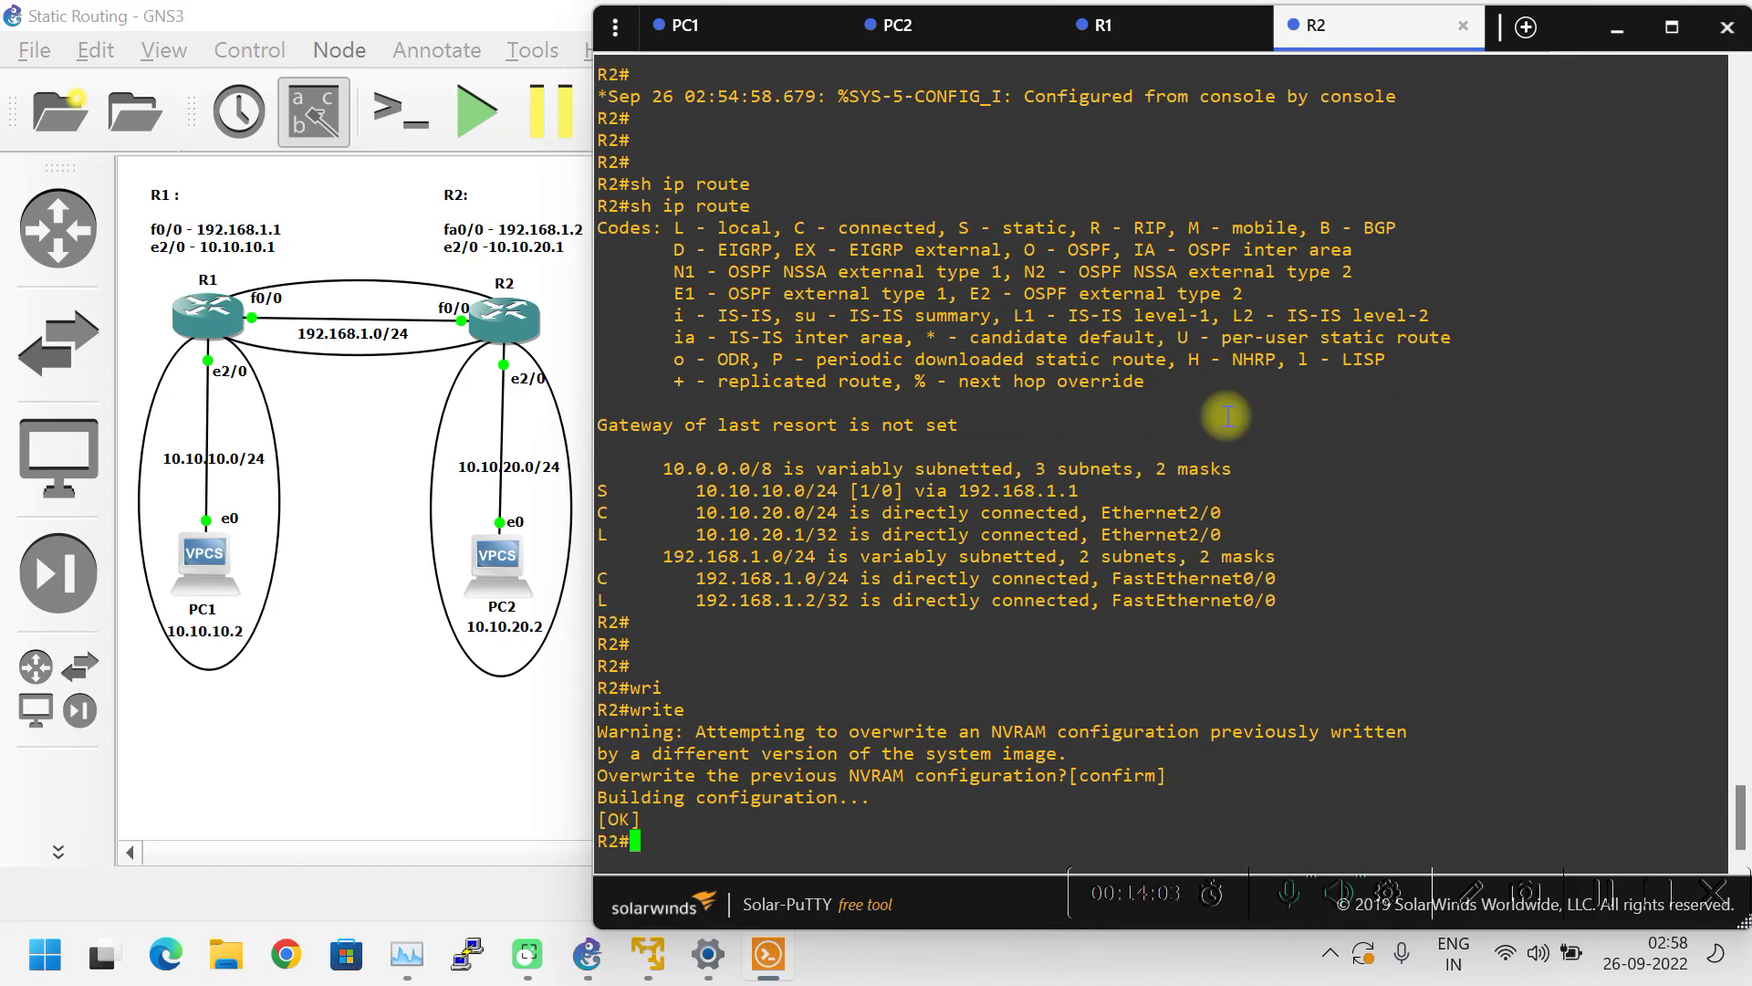
# - Display R1's running configuration with "sh running-config" and examine the FastEthernet0/0 and Ethernet2/0 IP addresses
pyautogui.click(1109, 39)
pyautogui.press('Return')
pyautogui.press('Return')
pyautogui.press('Return')
pyautogui.write('sh ')
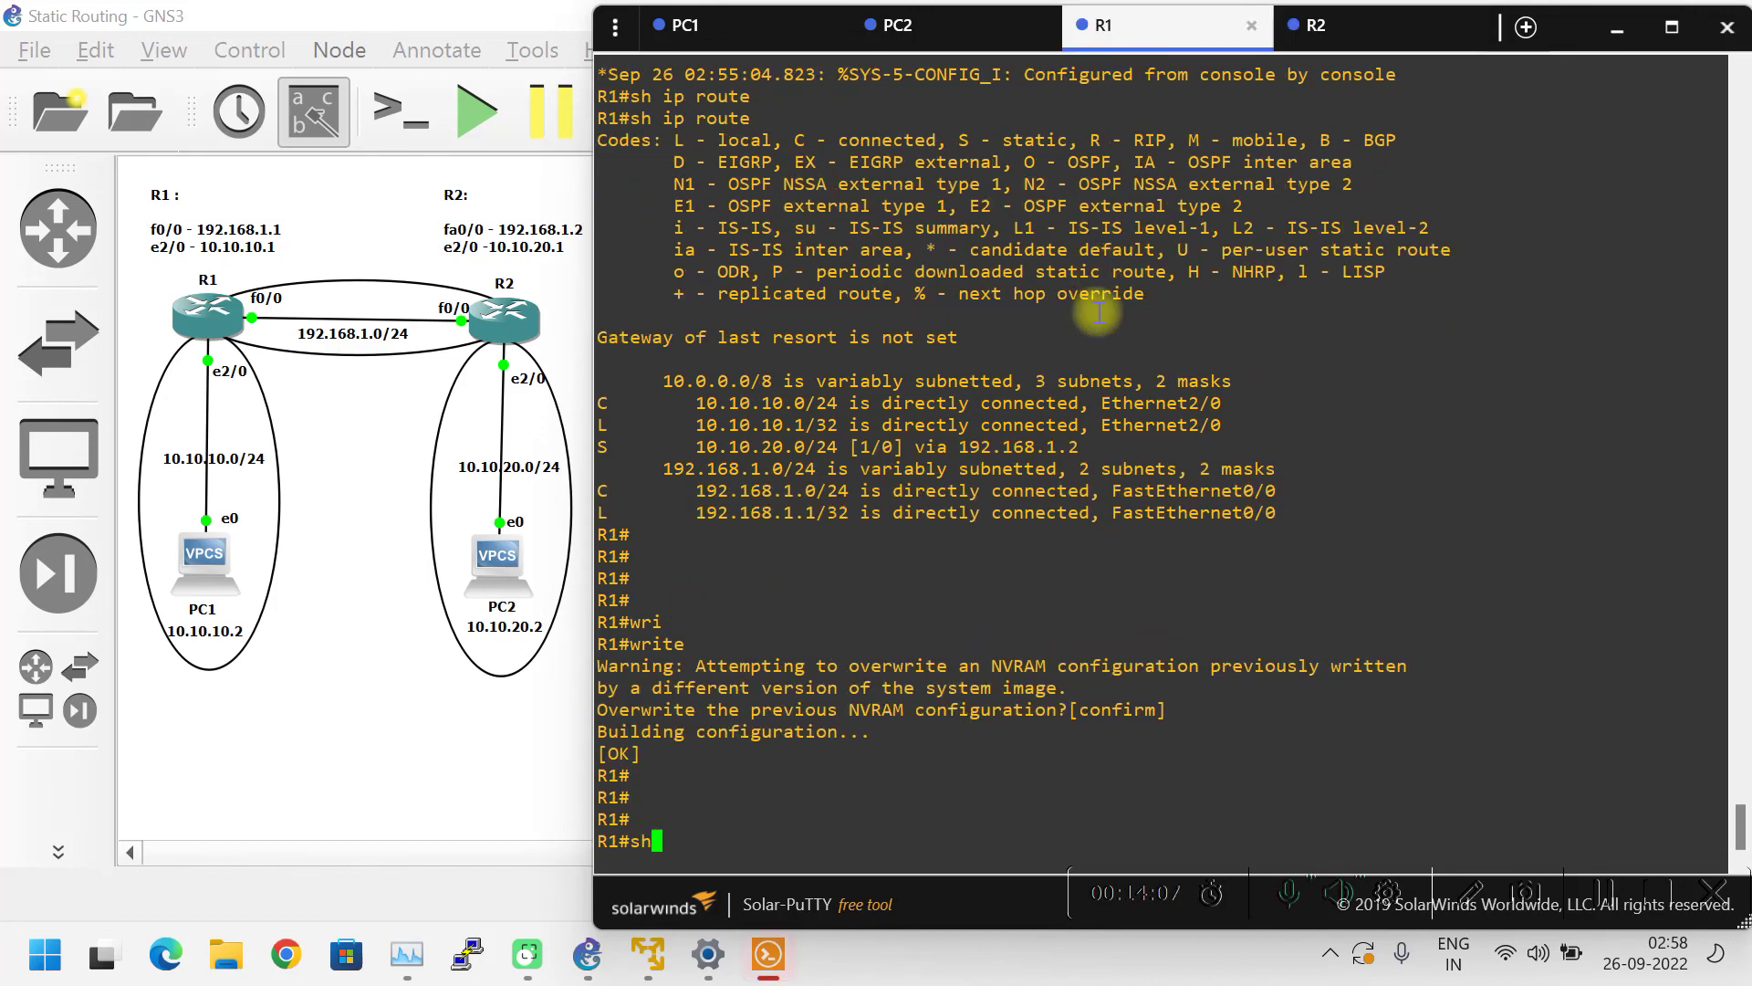
pyautogui.write('run')
pyautogui.press('Return')
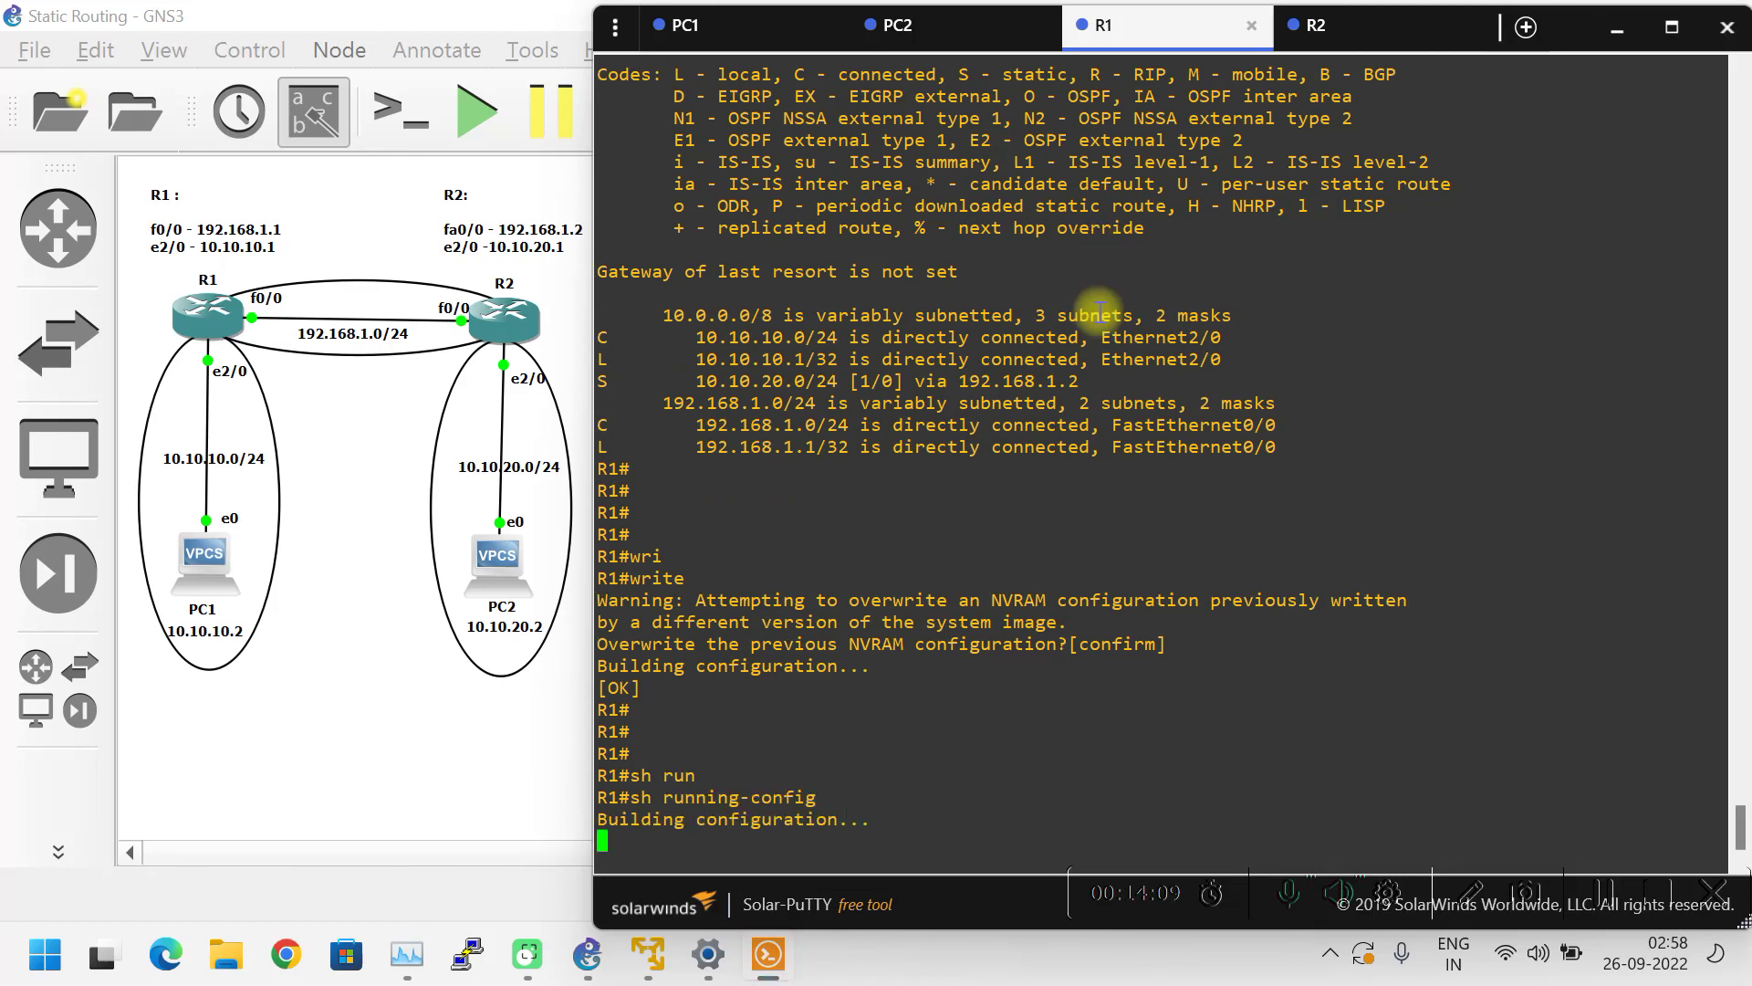
pyautogui.press('Return')
pyautogui.press('Return')
pyautogui.press('Return')
pyautogui.press('Return')
pyautogui.press('Return')
pyautogui.press('Return')
pyautogui.press('Return')
pyautogui.press('Return')
pyautogui.press('Return')
pyautogui.press('Return')
pyautogui.press('Return')
pyautogui.press('Return')
pyautogui.press('Return')
pyautogui.press('Return')
pyautogui.press('Return')
pyautogui.press('Return')
pyautogui.press('Return')
pyautogui.press('Return')
pyautogui.press('Return')
pyautogui.press('Return')
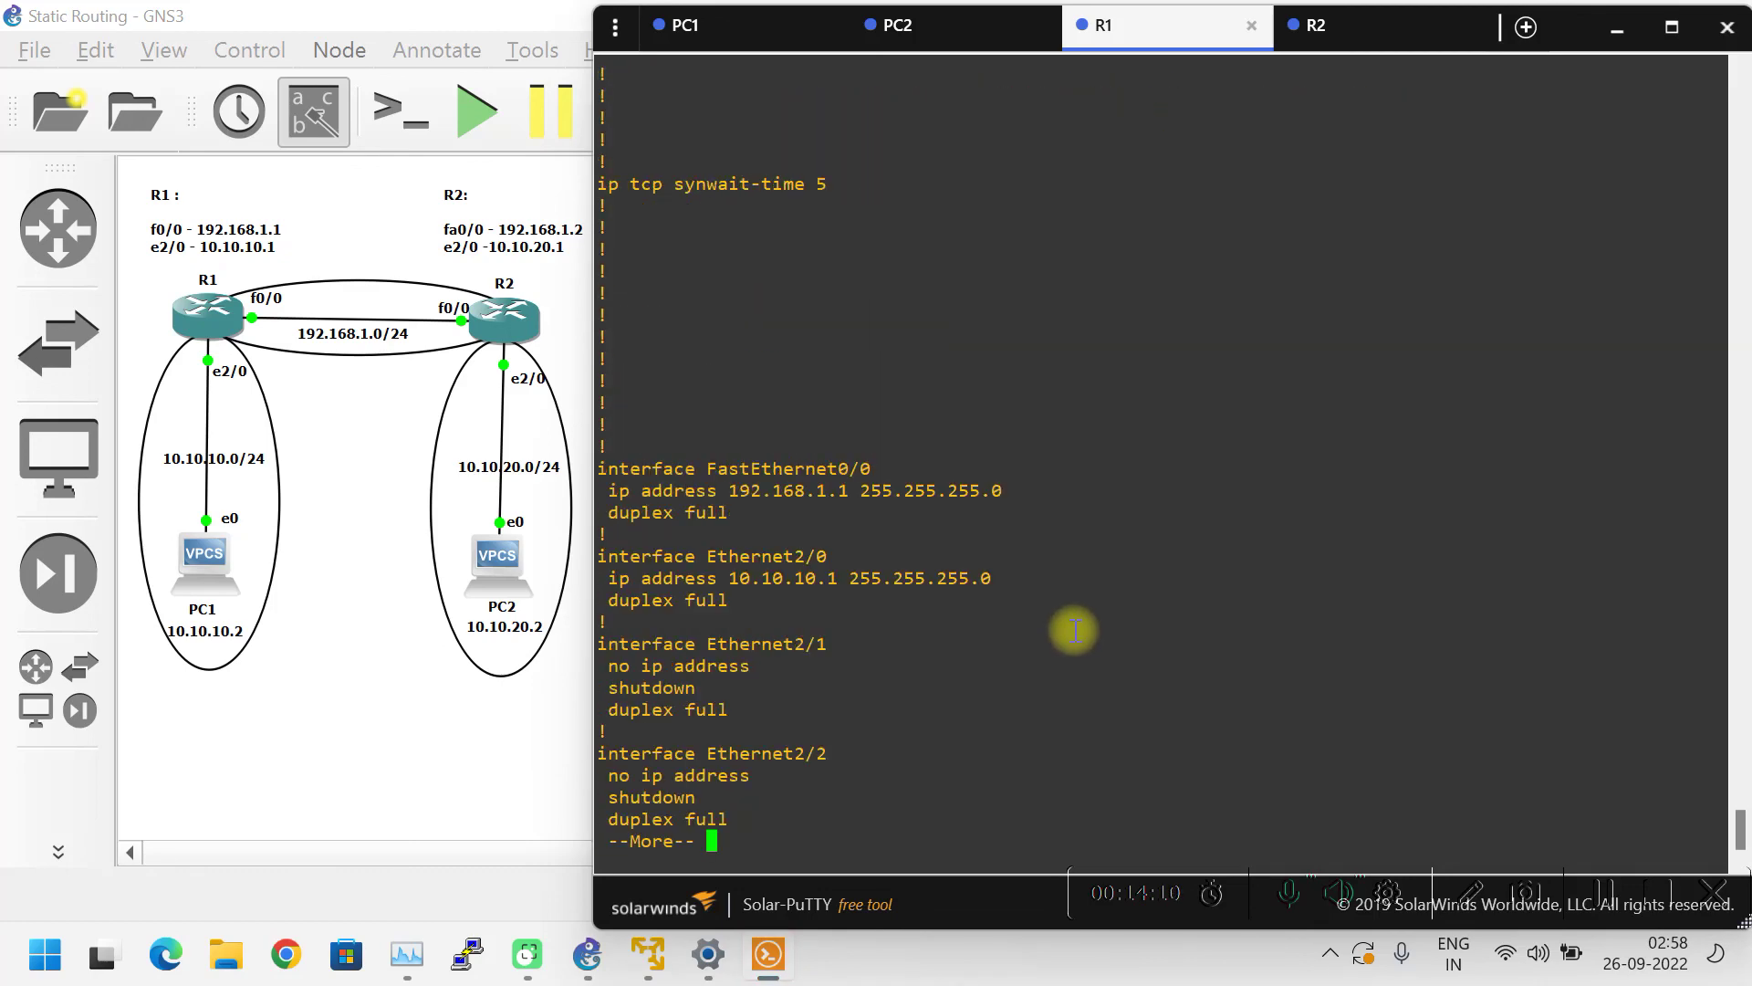
pyautogui.scroll(6, 1075, 630)
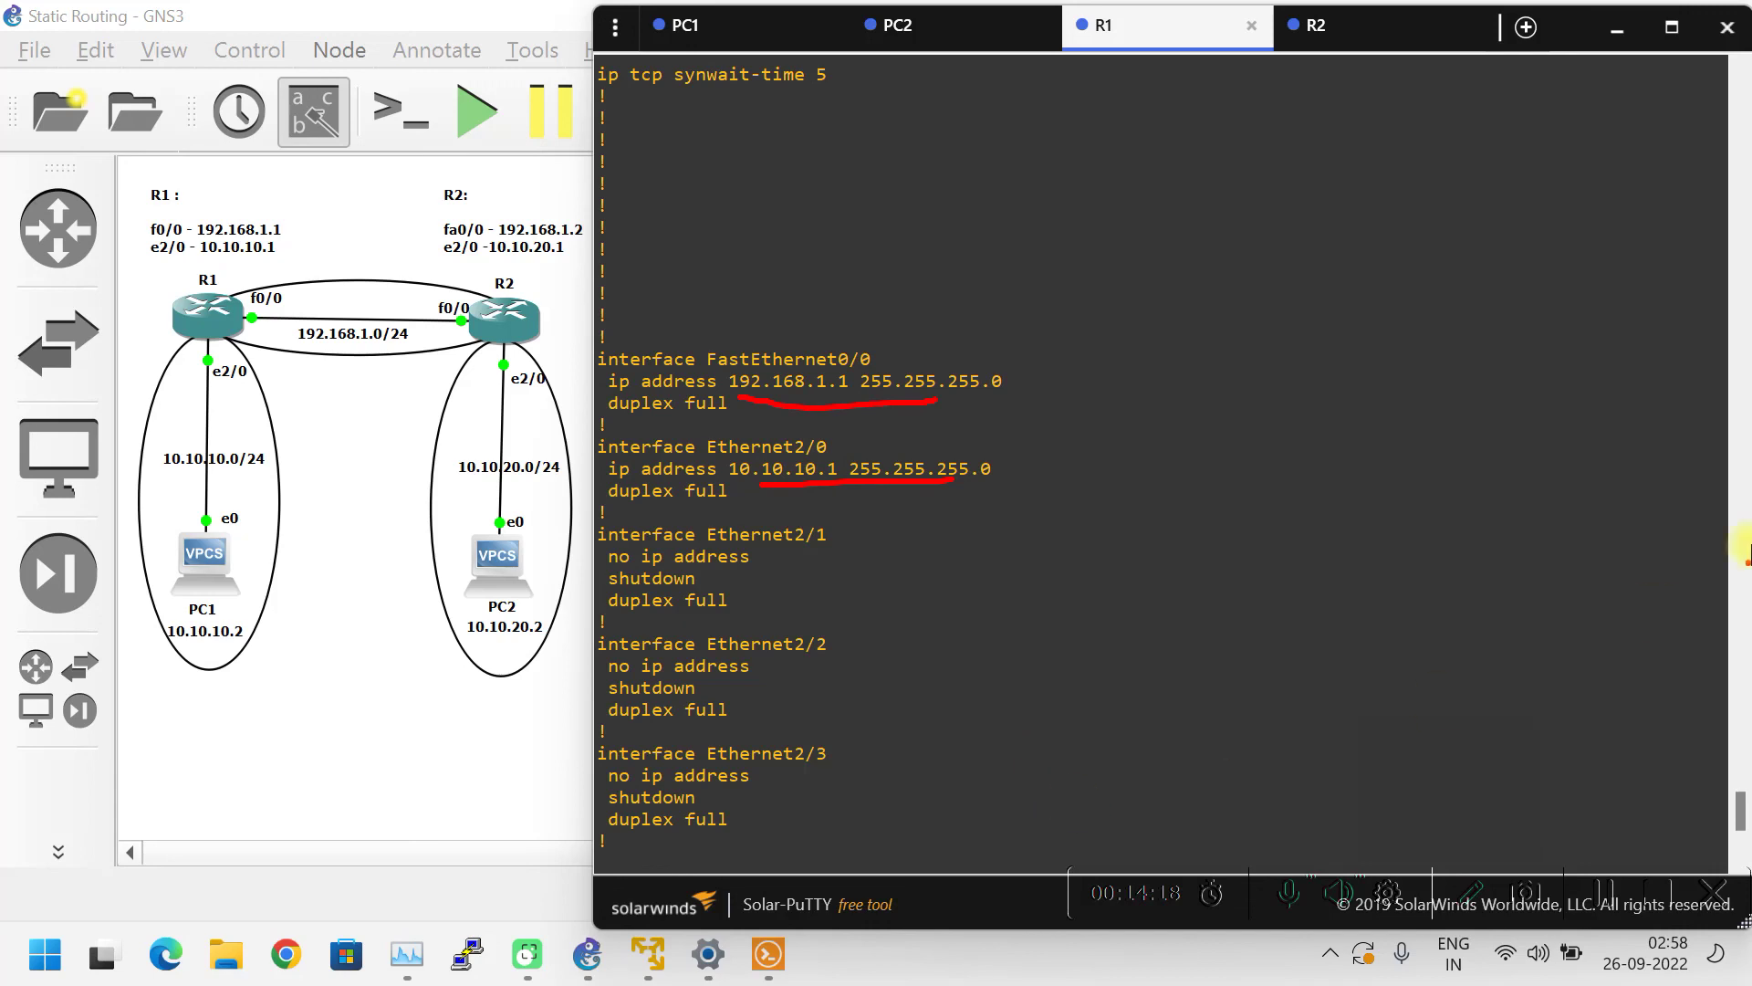
pyautogui.click(1461, 890)
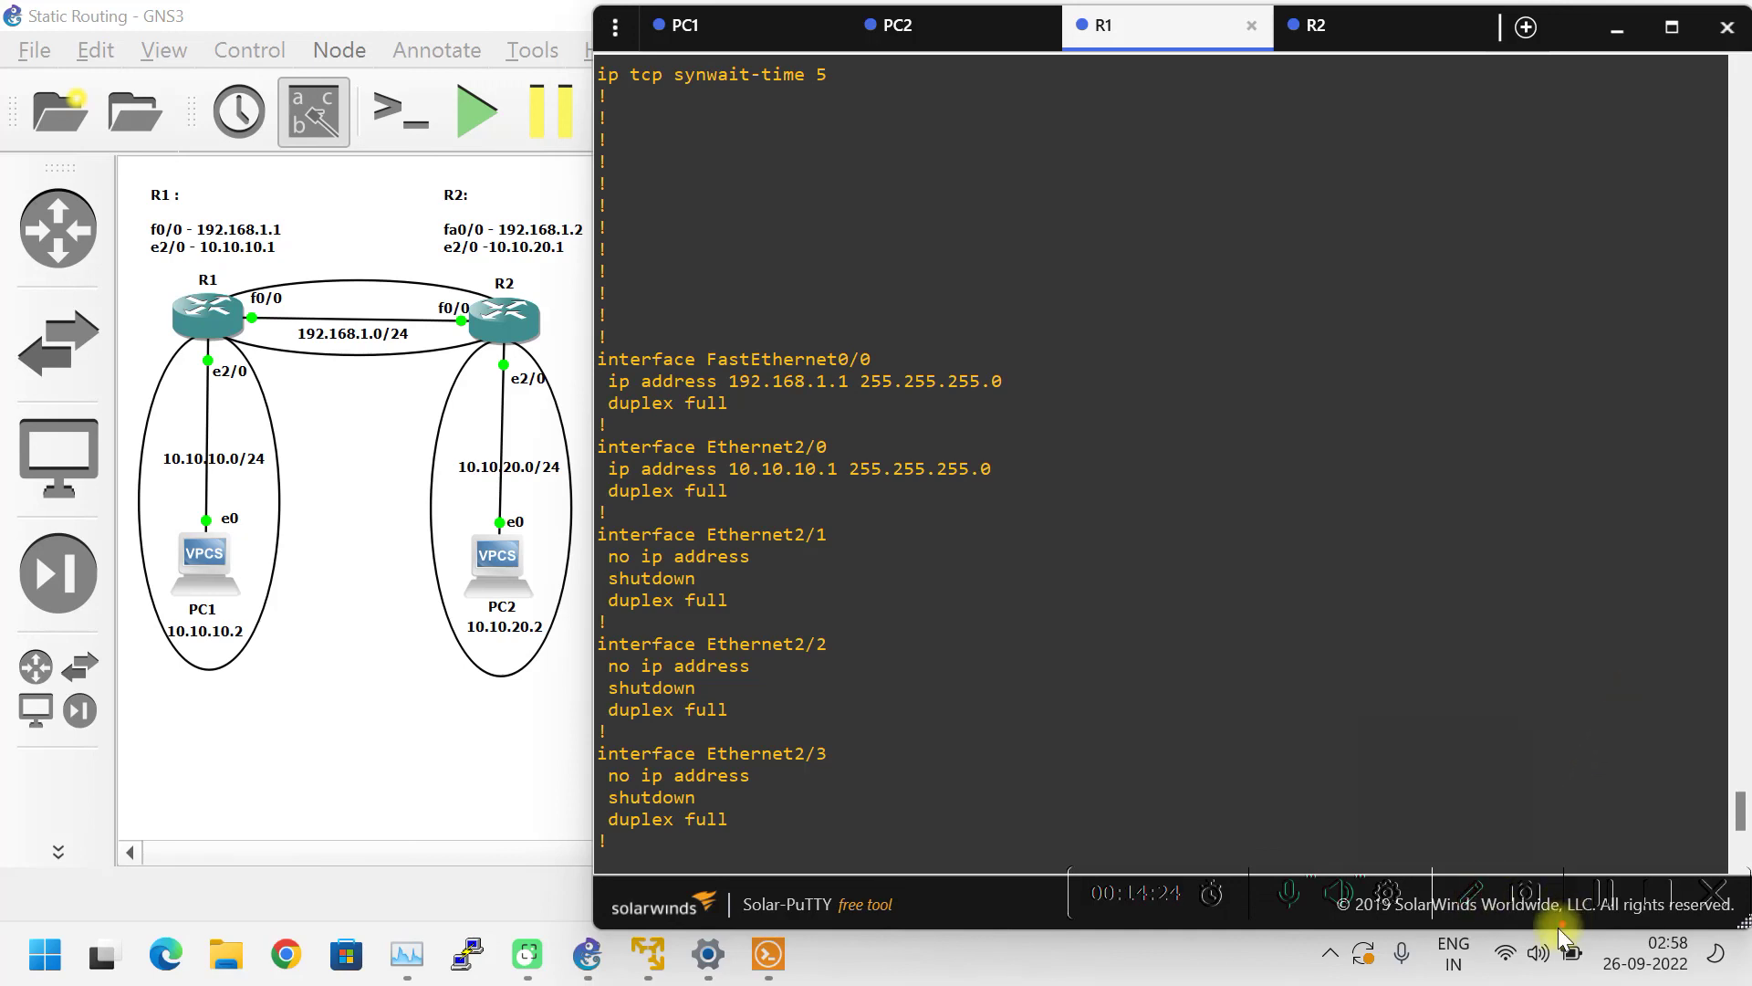
# - Examine the static route to 10.10.20.0 further down in R1's running configuration
pyautogui.scroll(-6, 1697, 735)
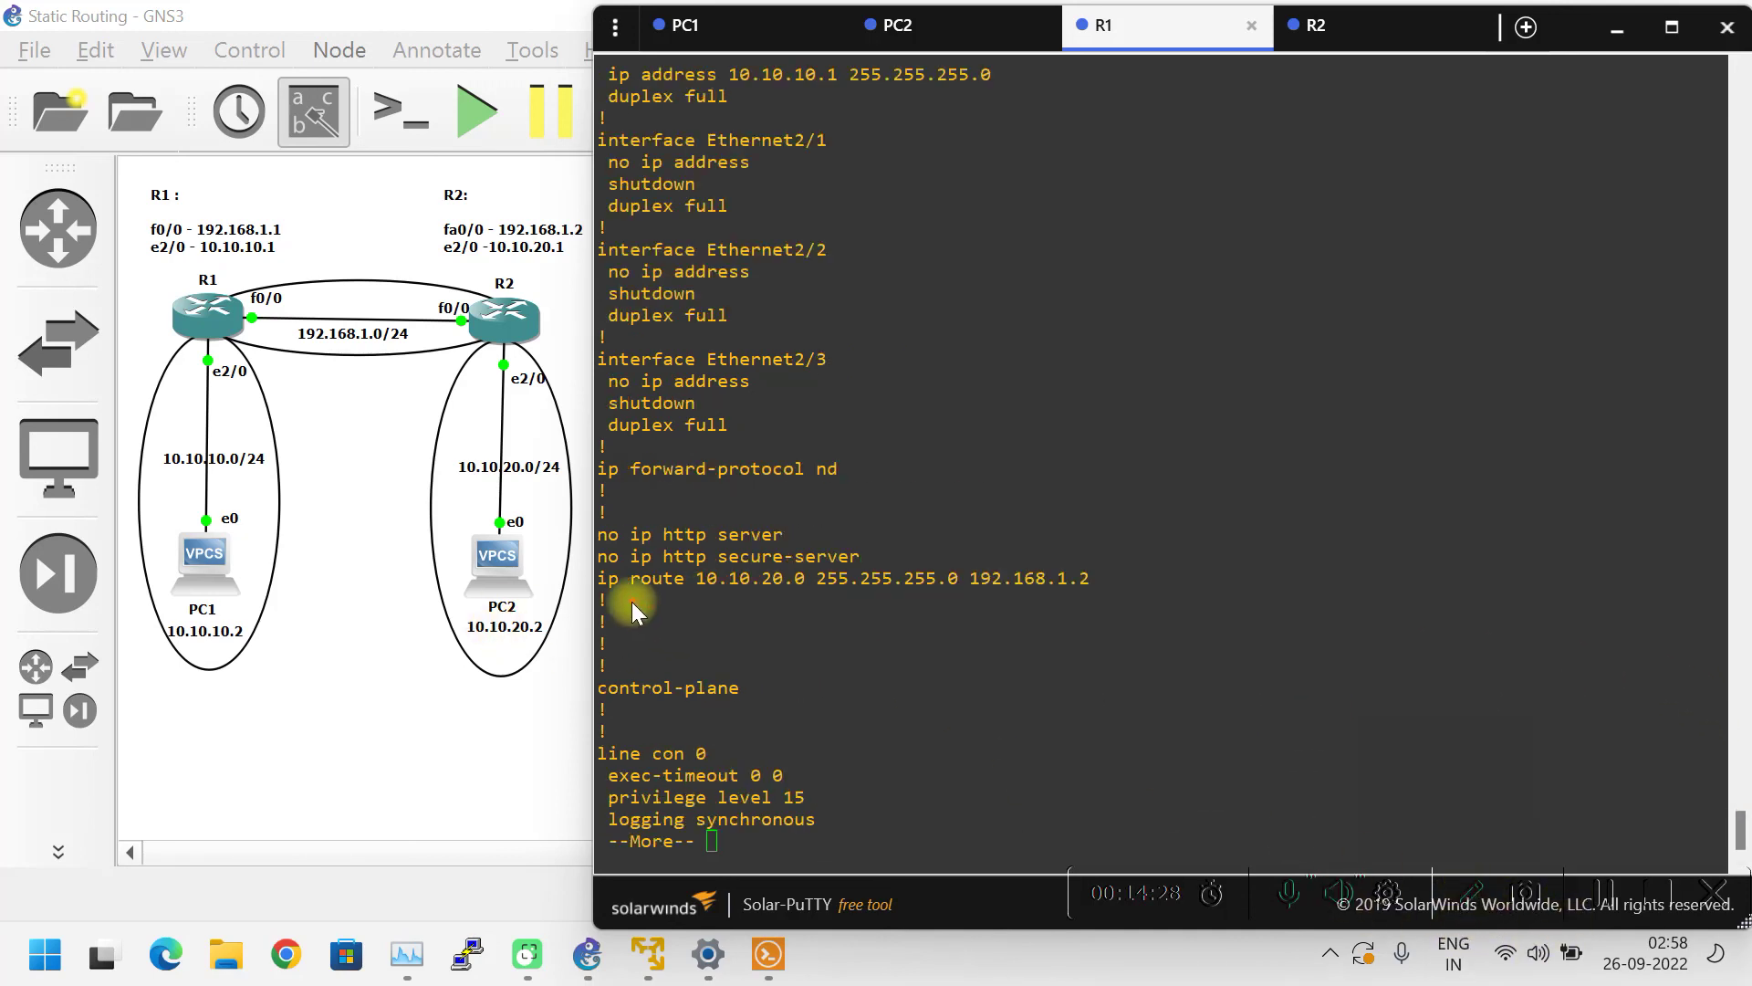
pyautogui.moveTo(698, 610); pyautogui.dragTo(1007, 610)
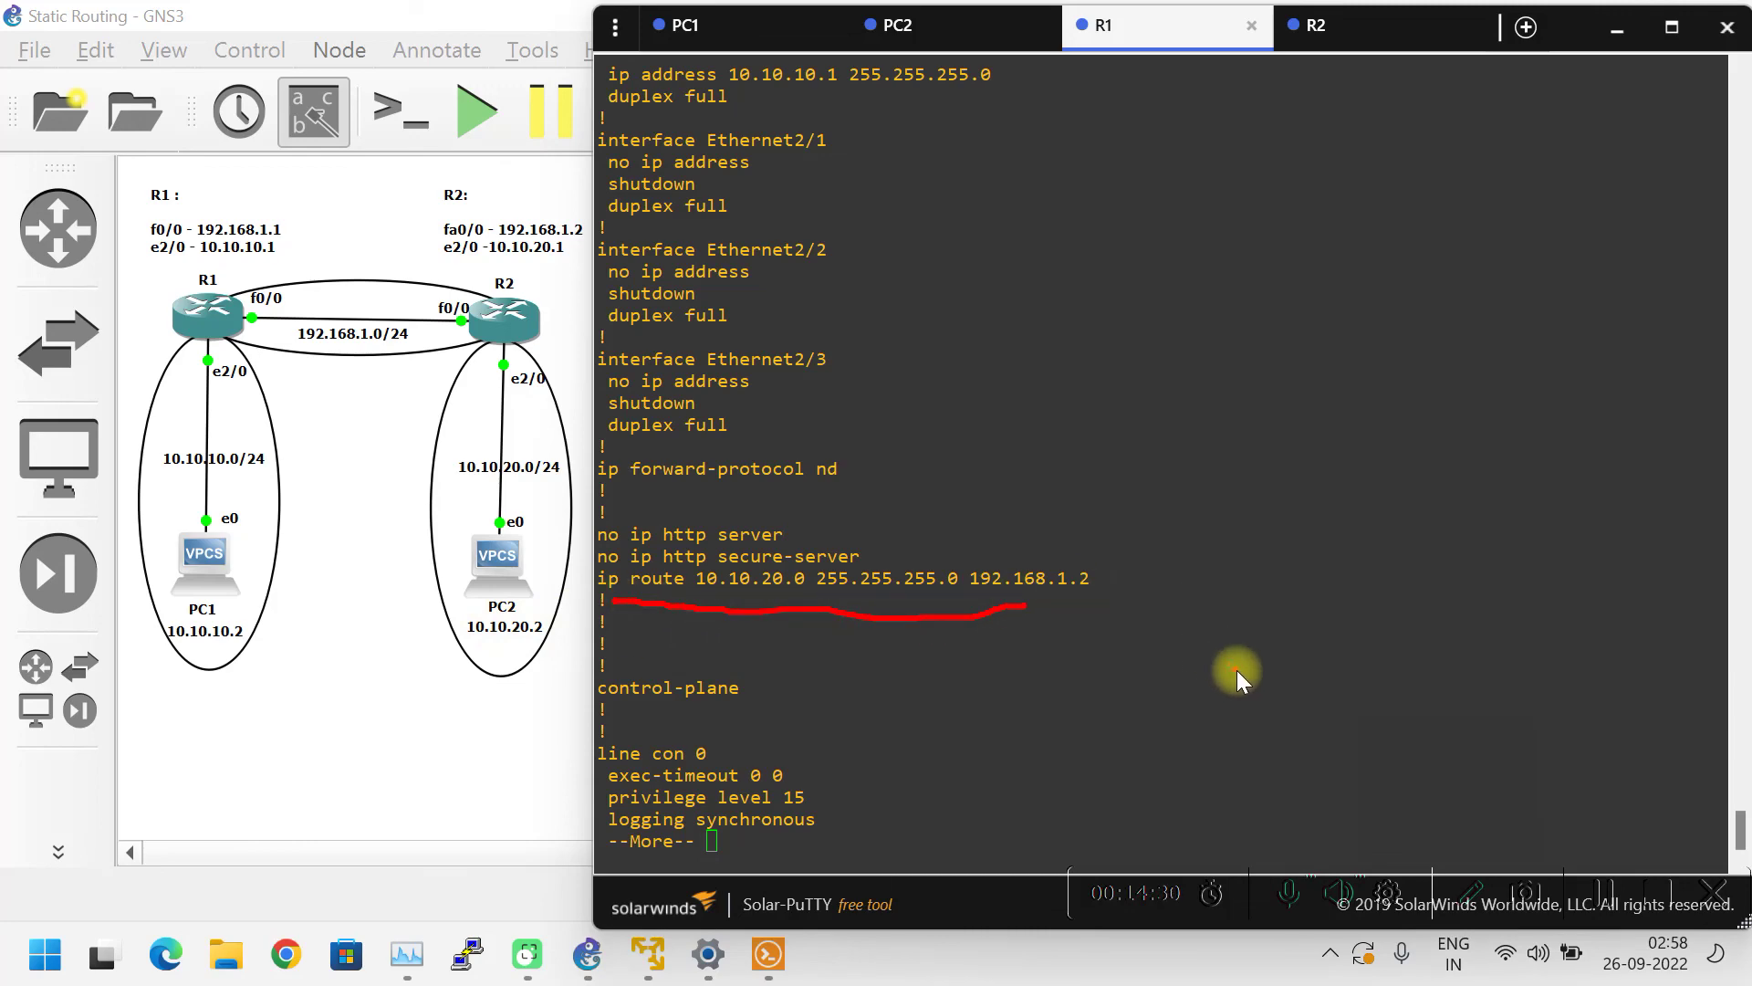
pyautogui.click(1469, 902)
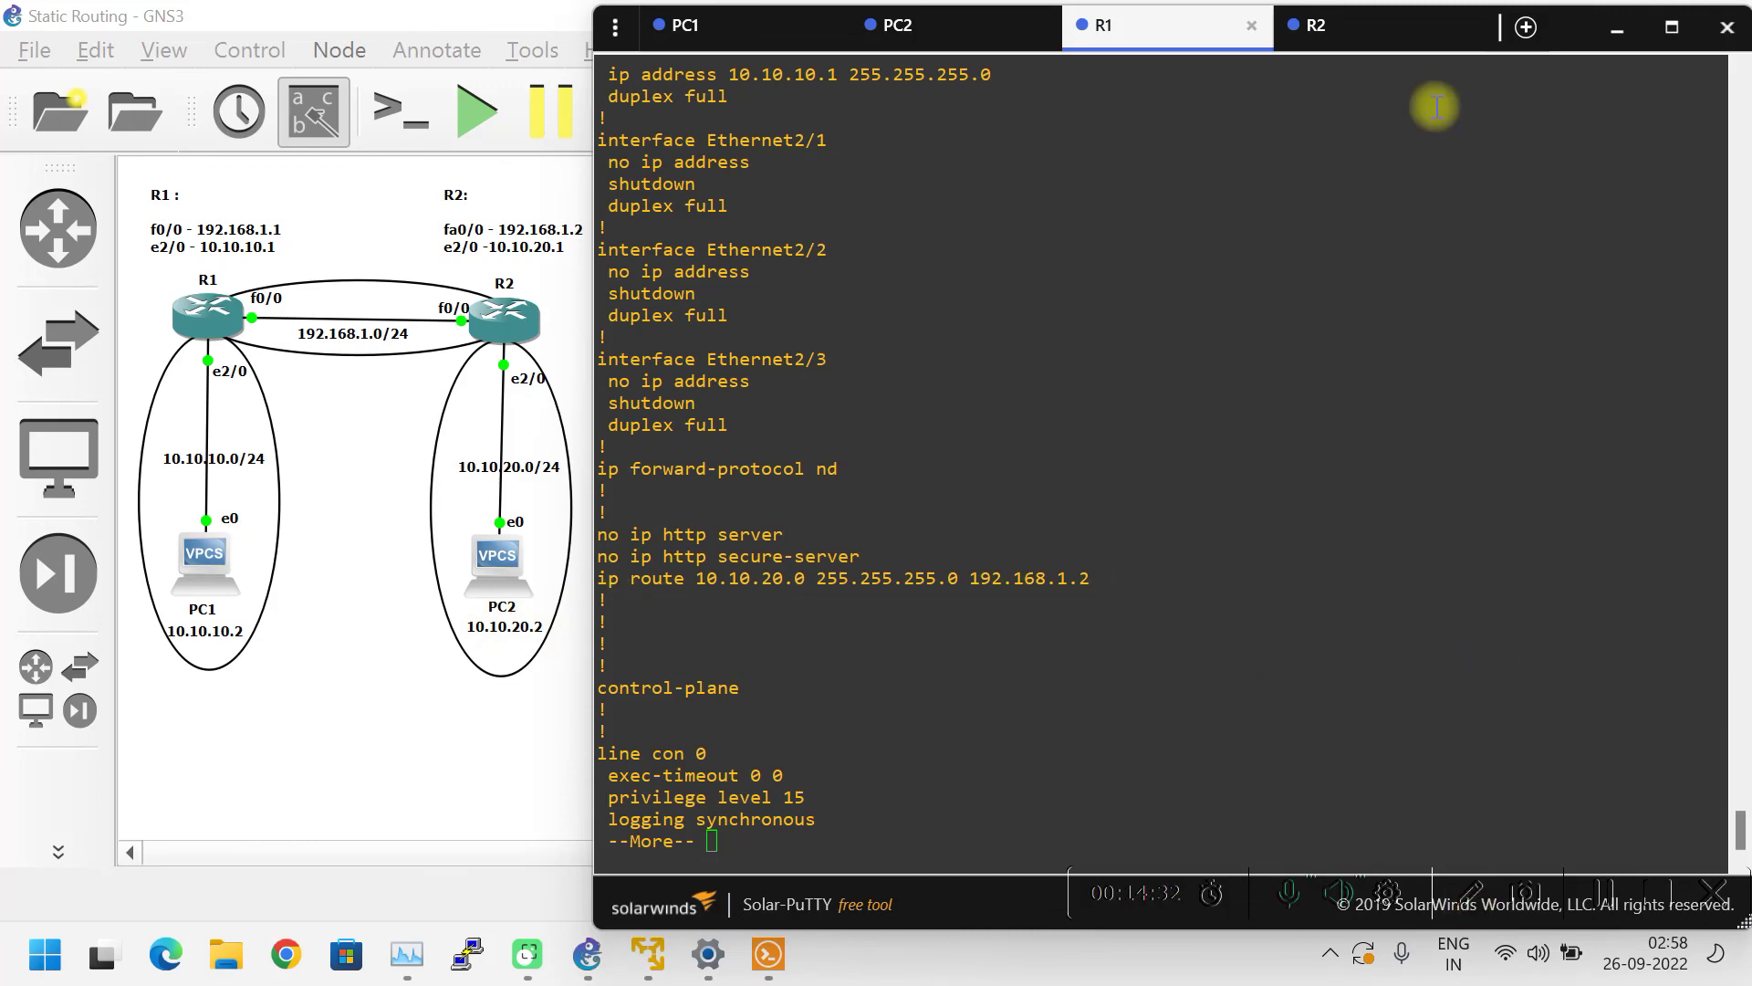
# - Display R2's full running configuration with "sh running-config" and examine its static route to 10.10.10.0
pyautogui.click(1328, 24)
pyautogui.press('Return')
pyautogui.press('Return')
pyautogui.press('Return')
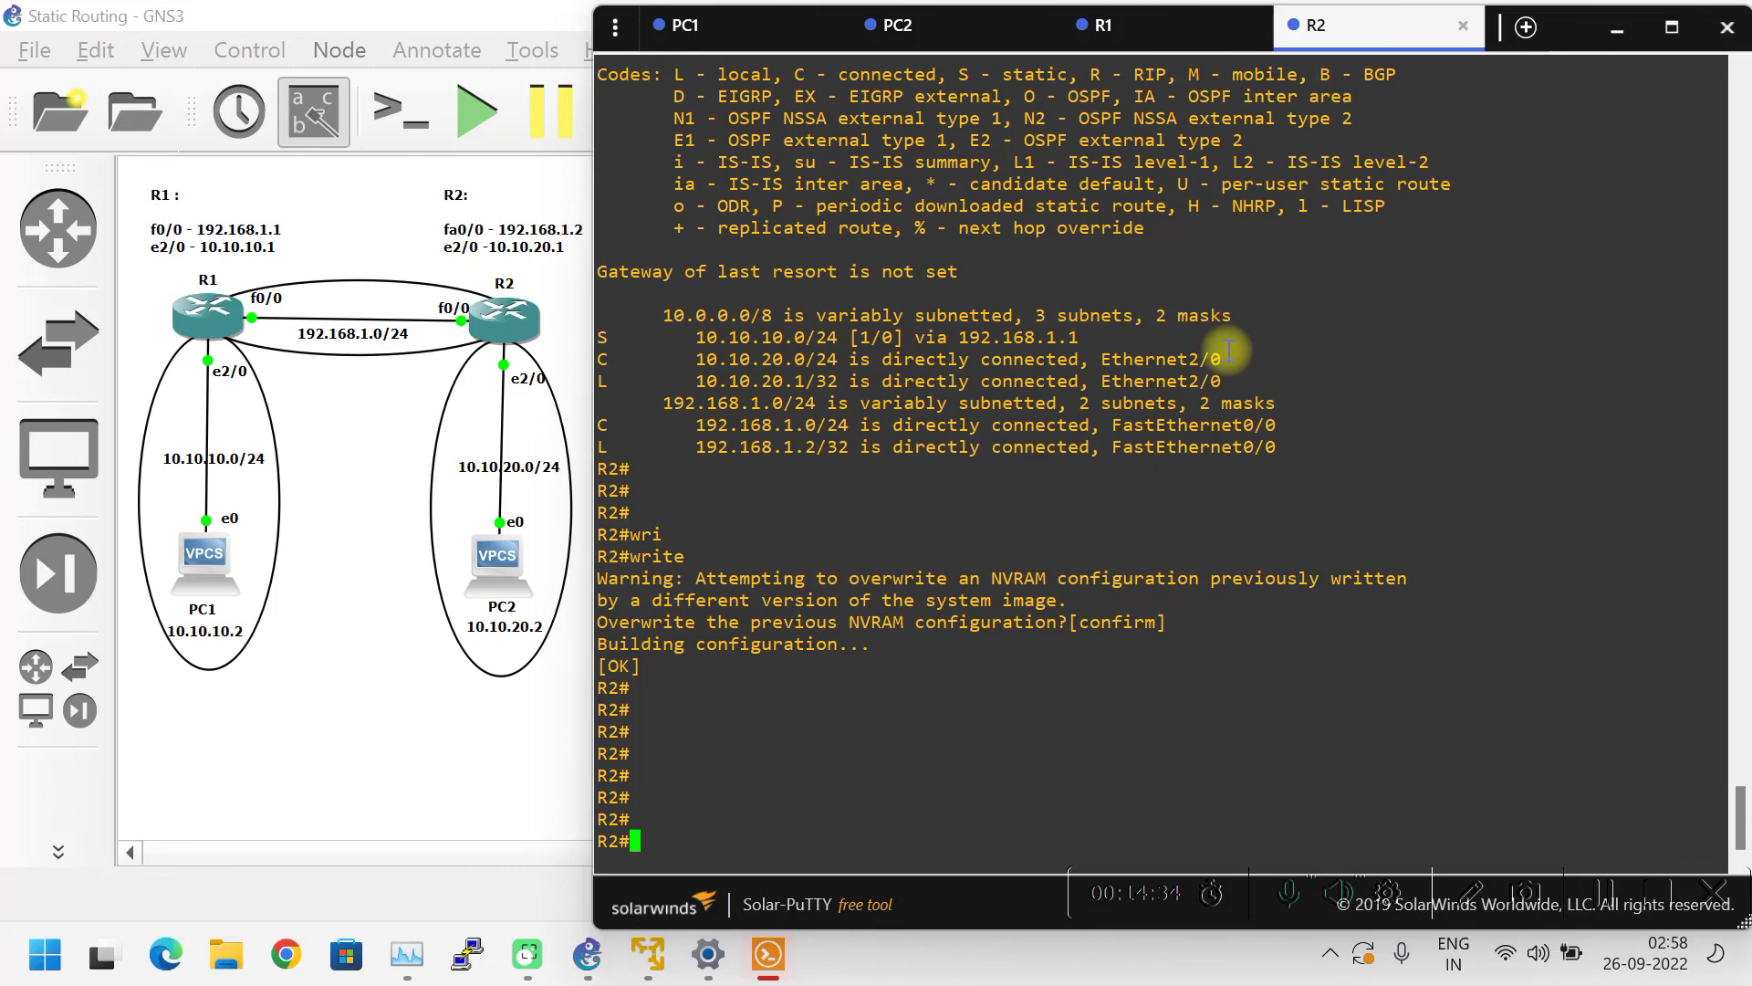
pyautogui.write('sh')
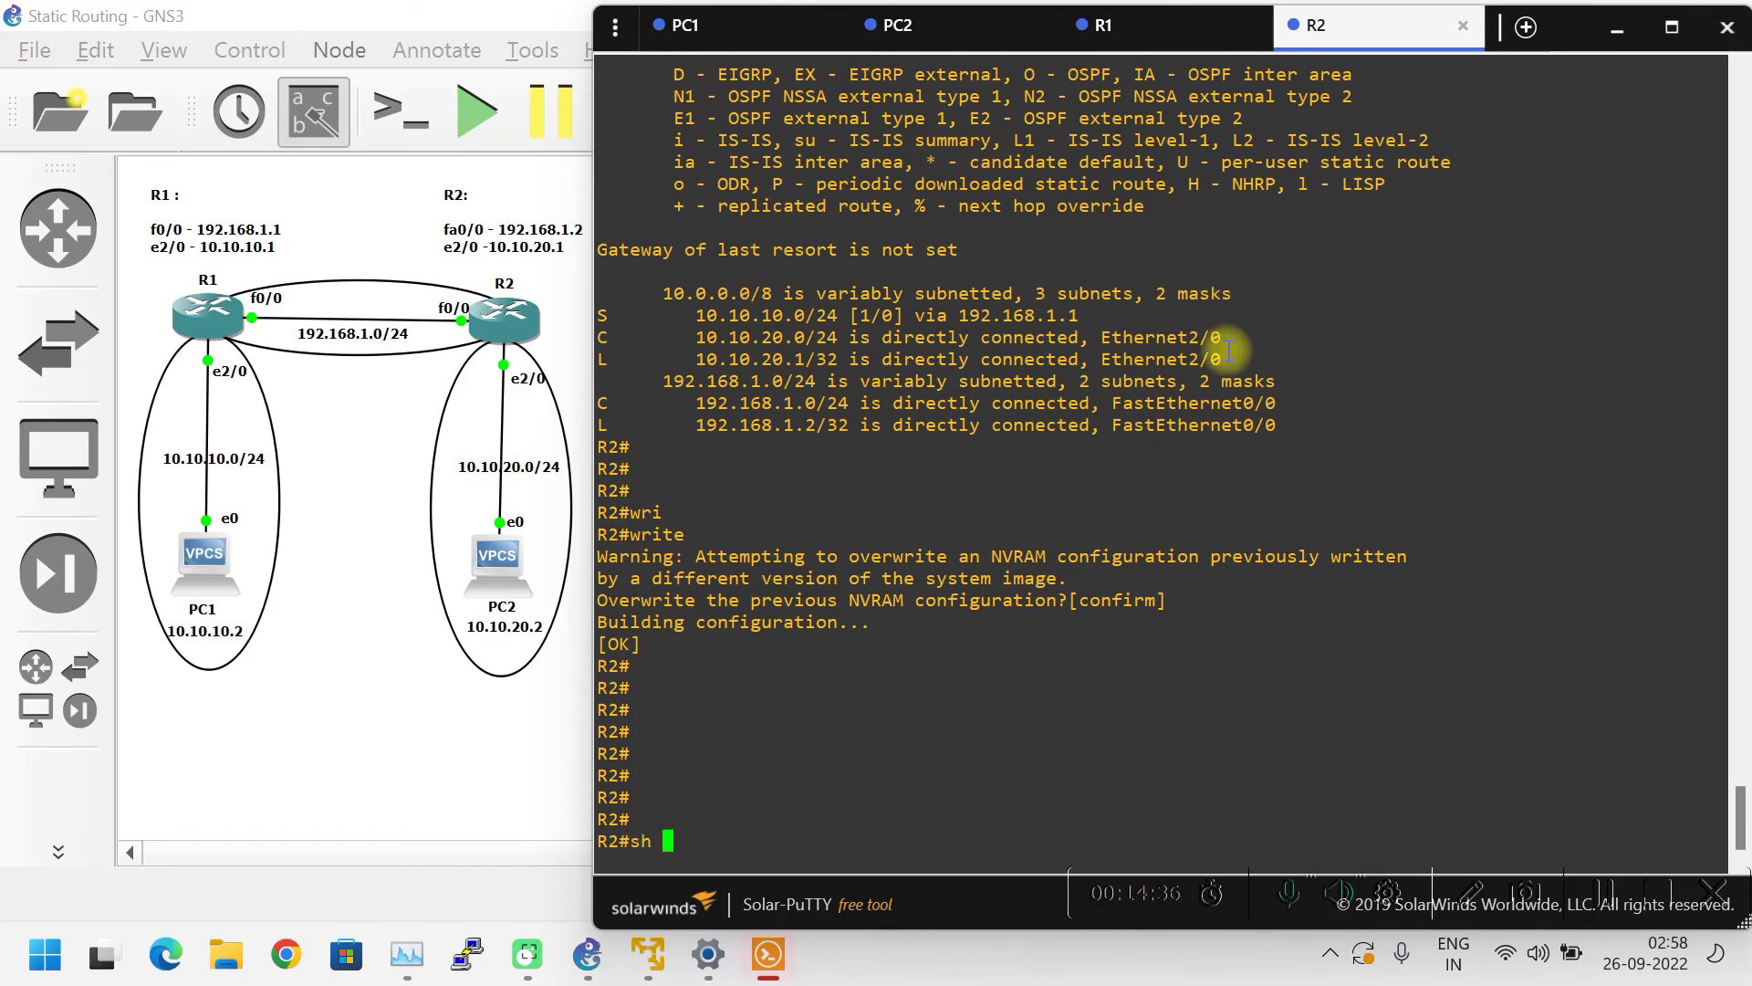
pyautogui.write(' run')
pyautogui.press('Tab')
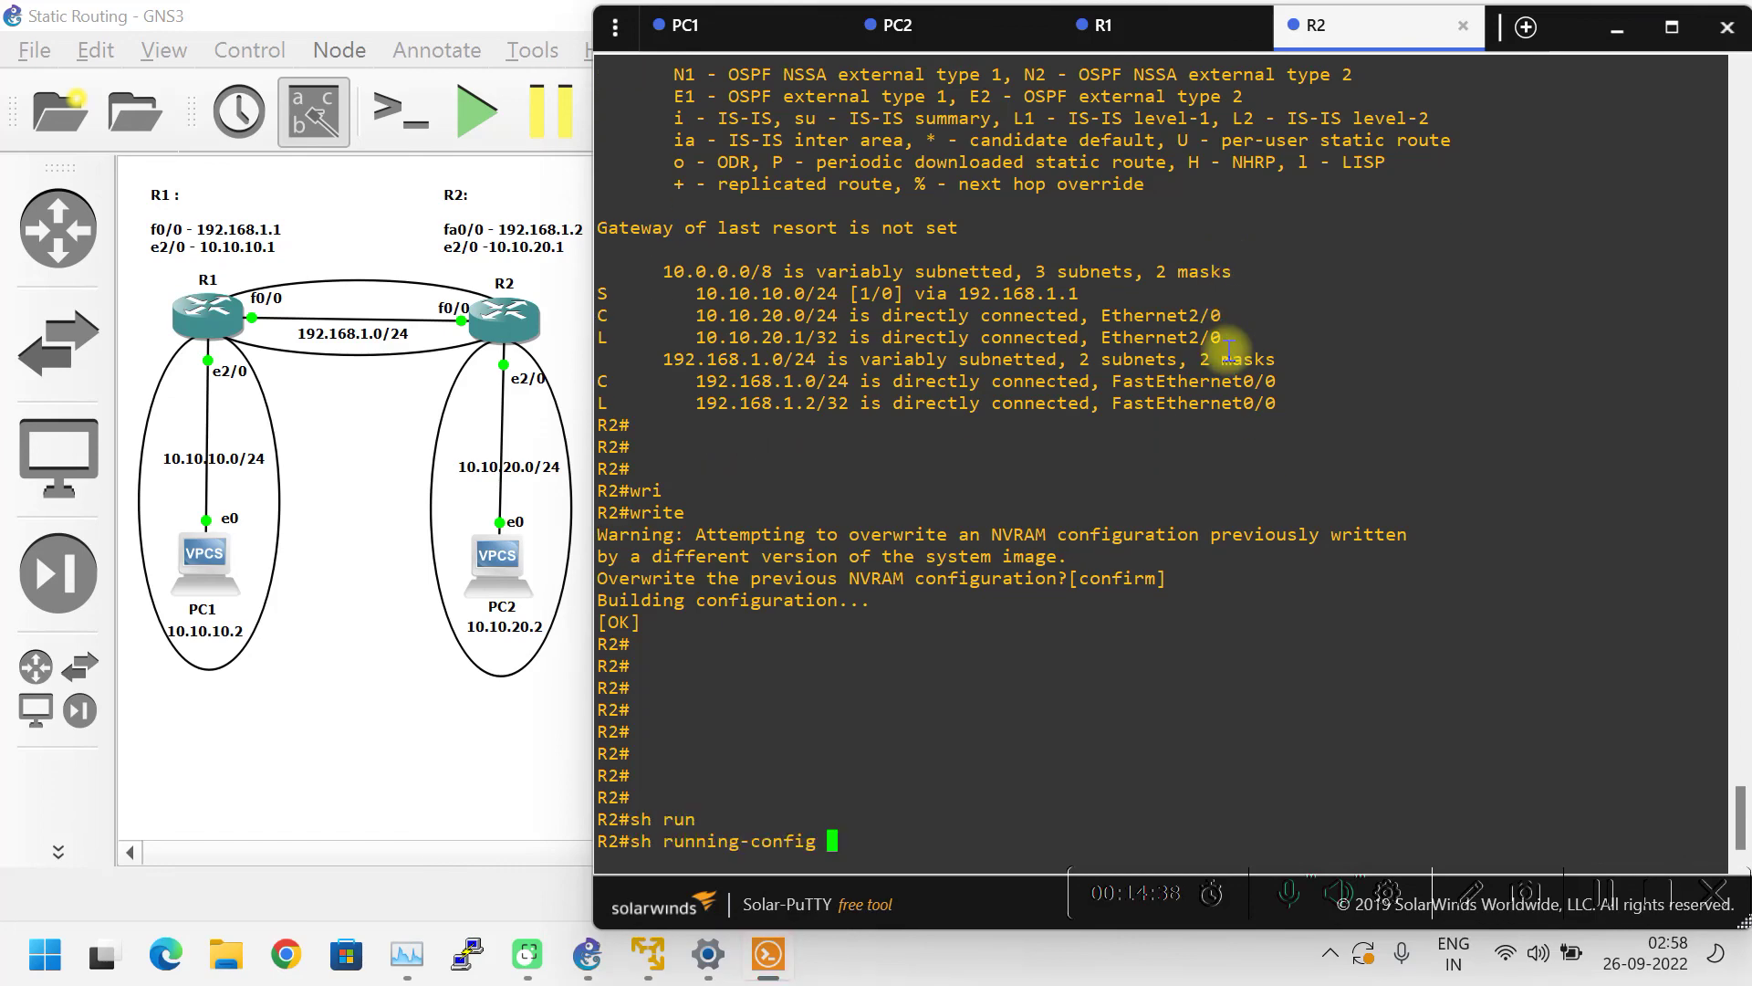
pyautogui.press('Return')
pyautogui.press('space')
pyautogui.press('space')
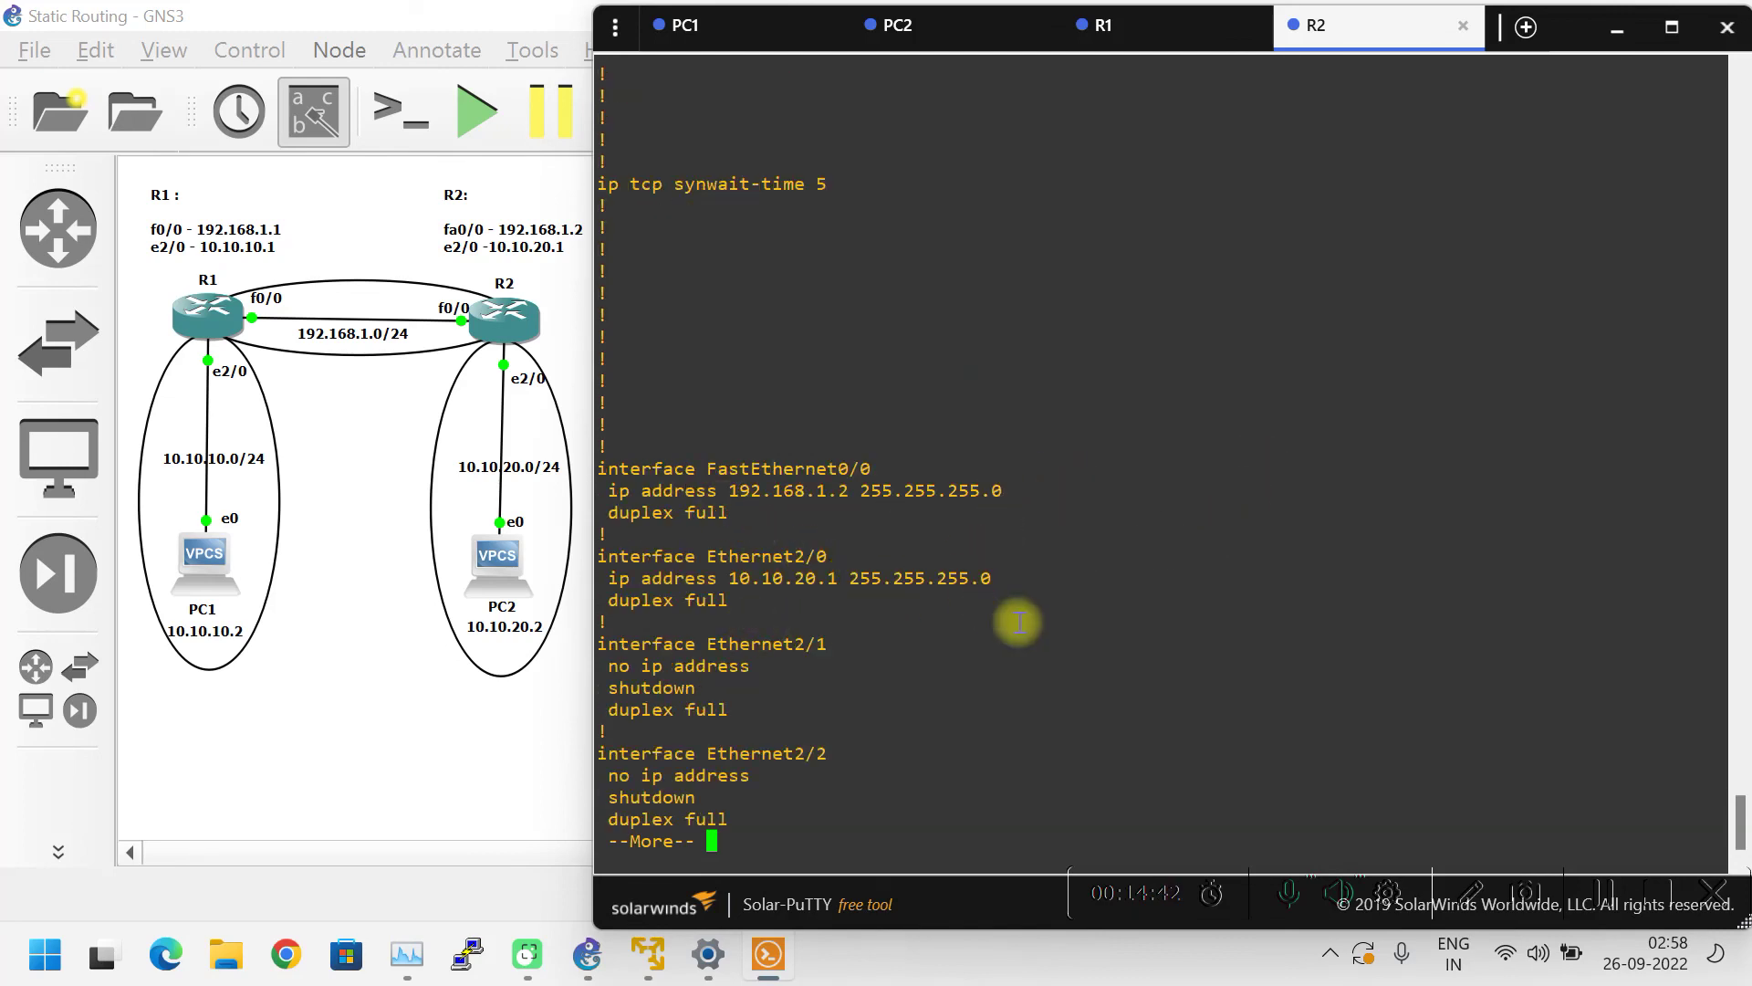
pyautogui.press('space')
pyautogui.press('space')
pyautogui.moveTo(695, 315); pyautogui.dragTo(1019, 320)
pyautogui.press('Return')
pyautogui.press('Return')
pyautogui.press('Return')
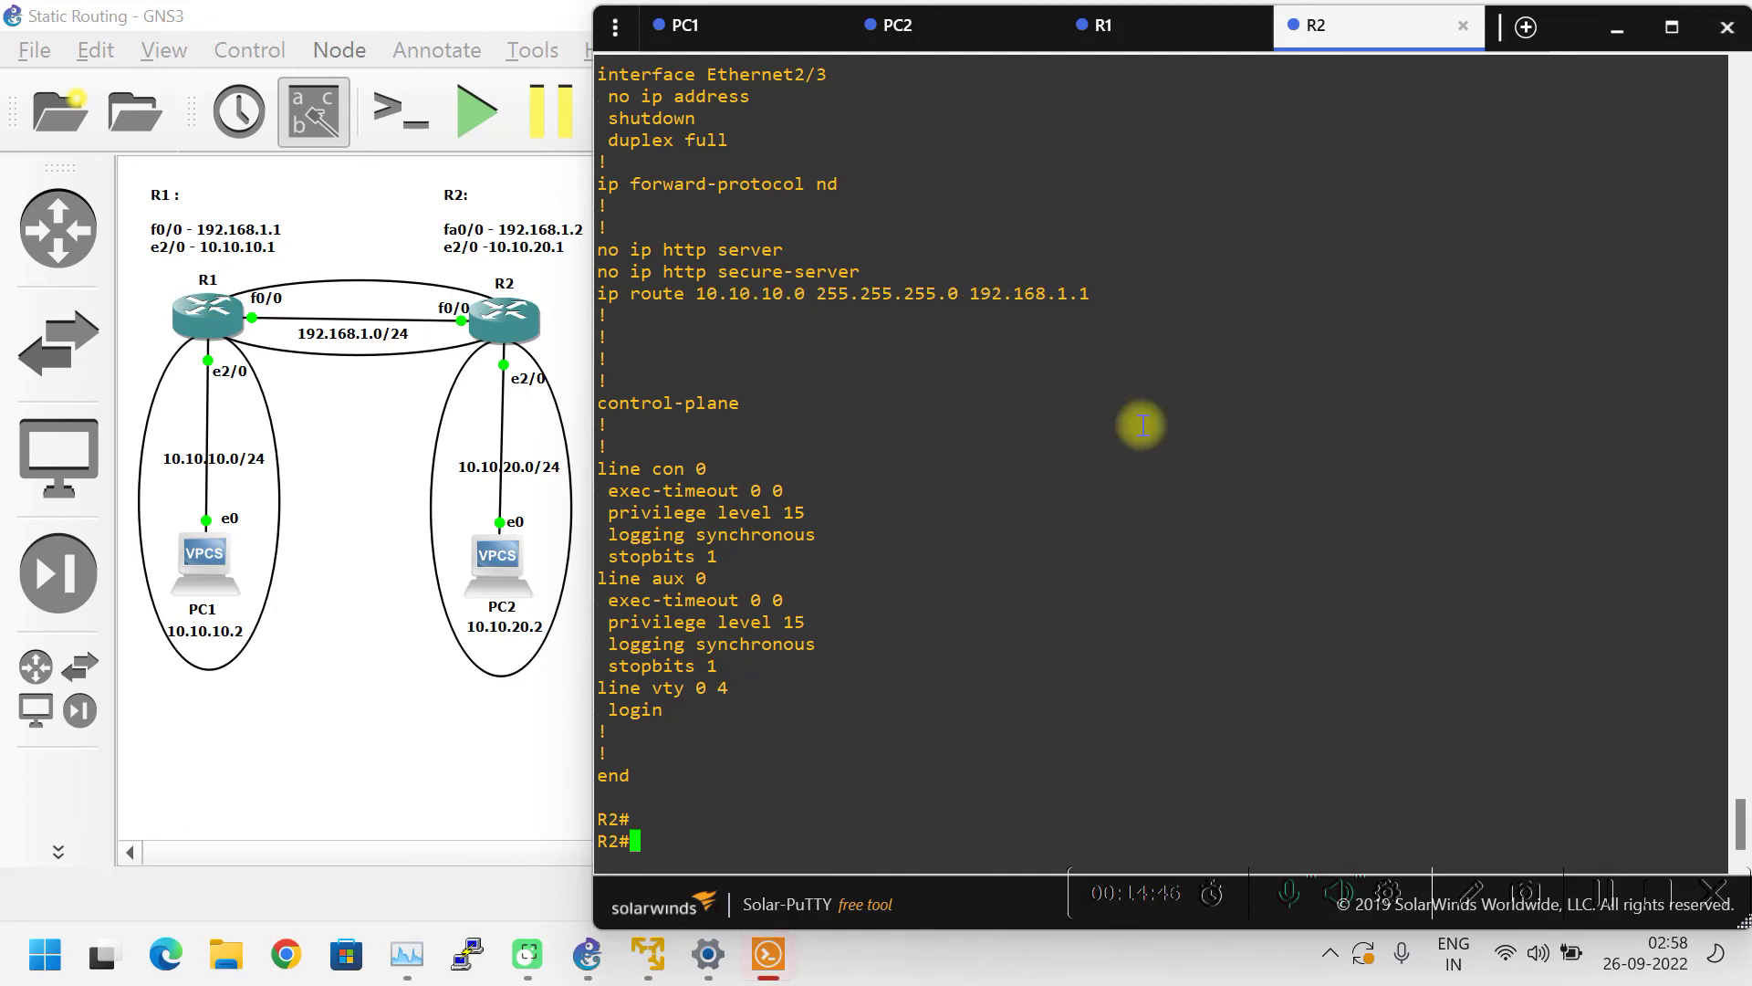